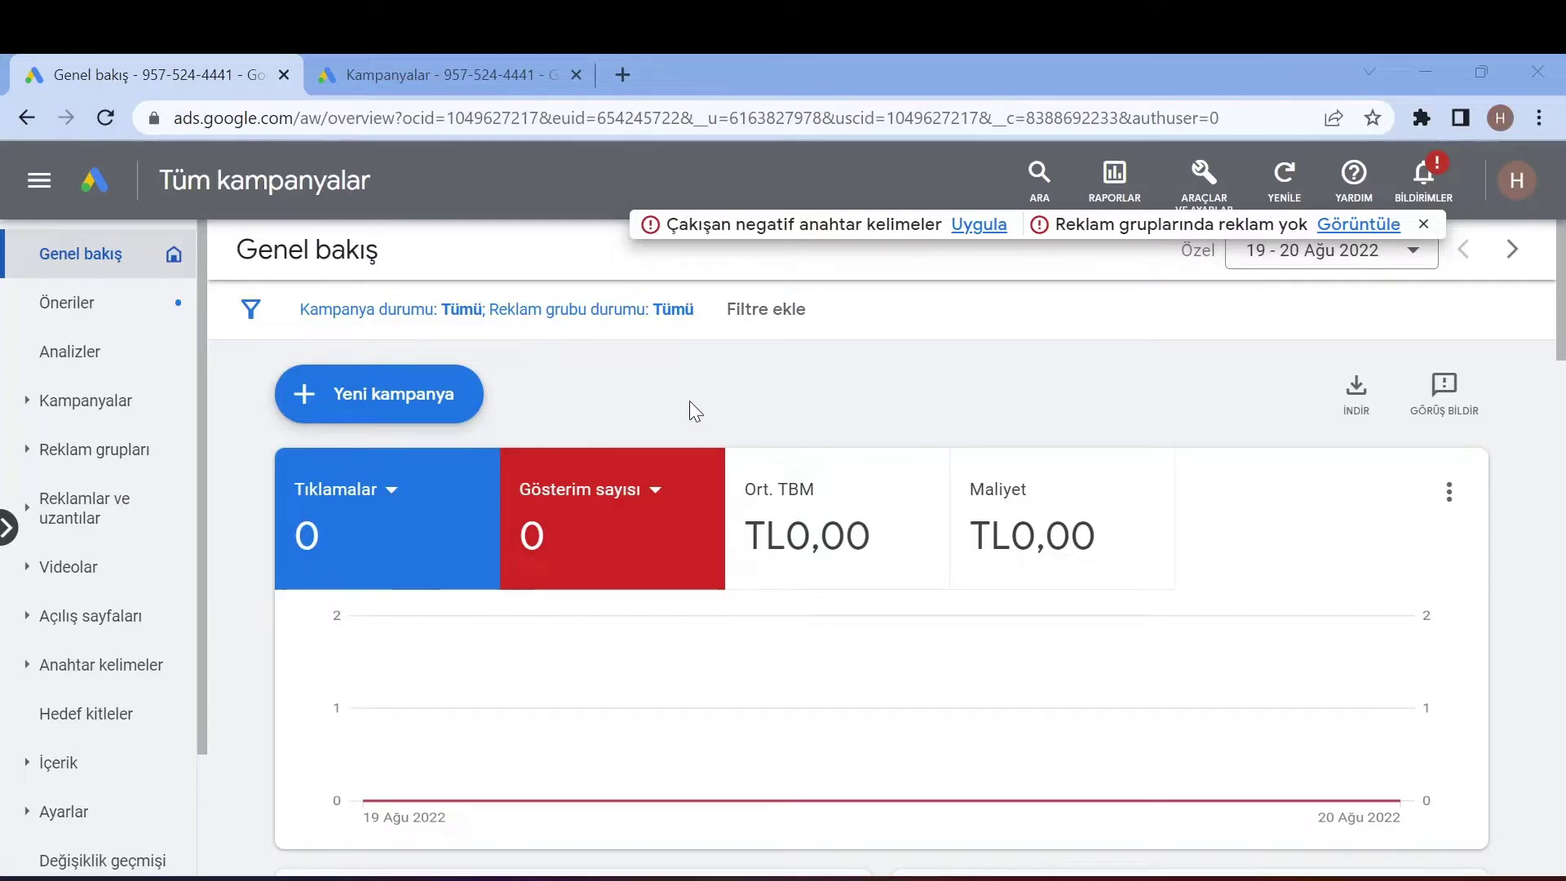
- Open the Leads-Search-3 campaign's ad group Reklam grubu 1 and look through its search keywords
left_click(1422, 227)
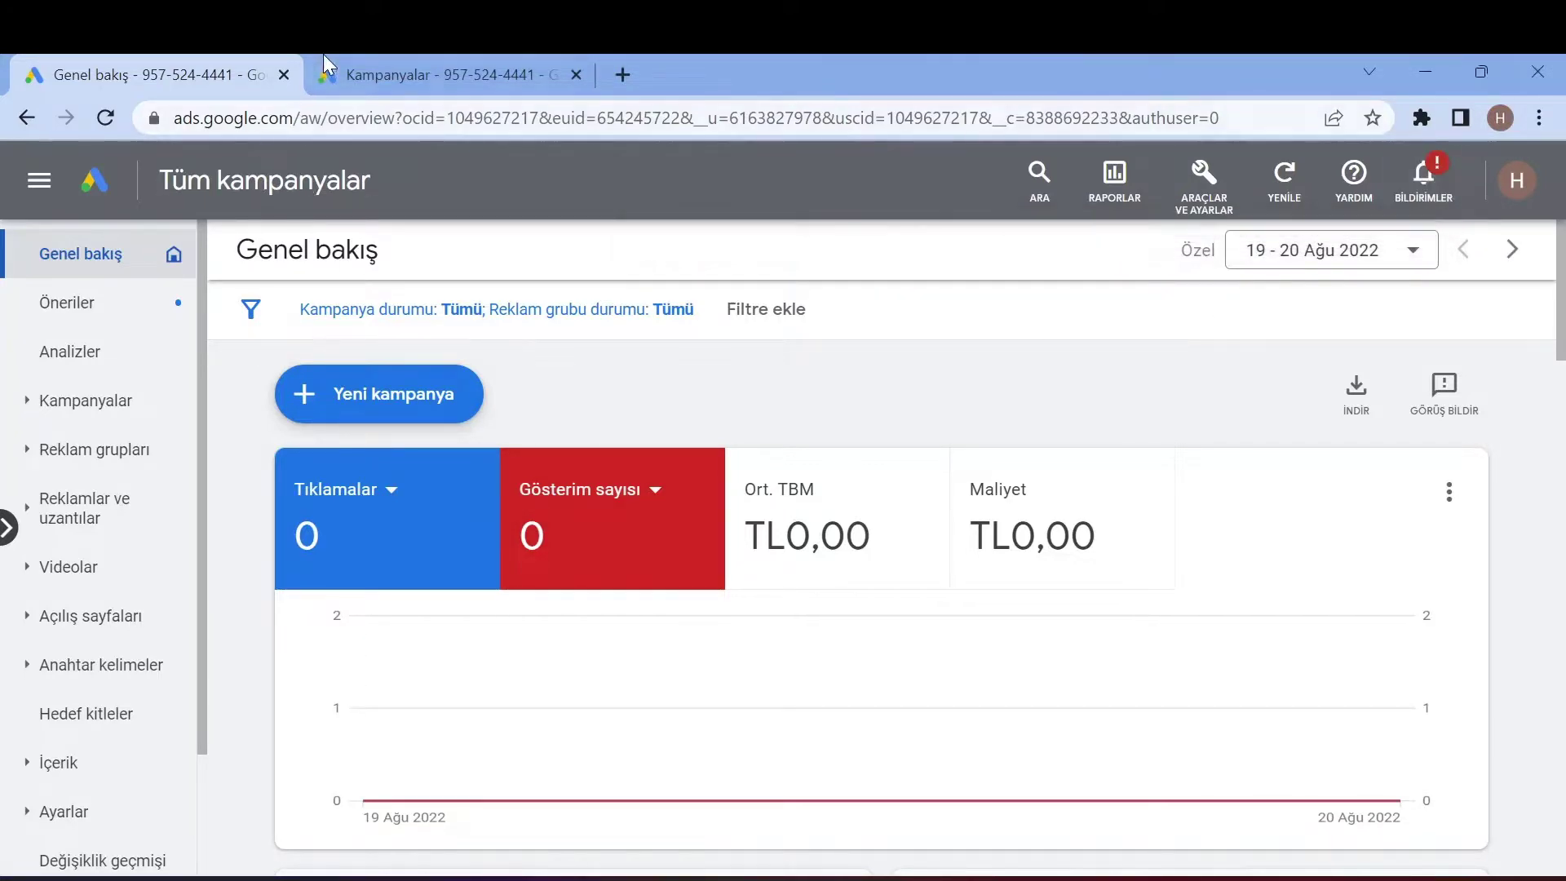
left_click(433, 76)
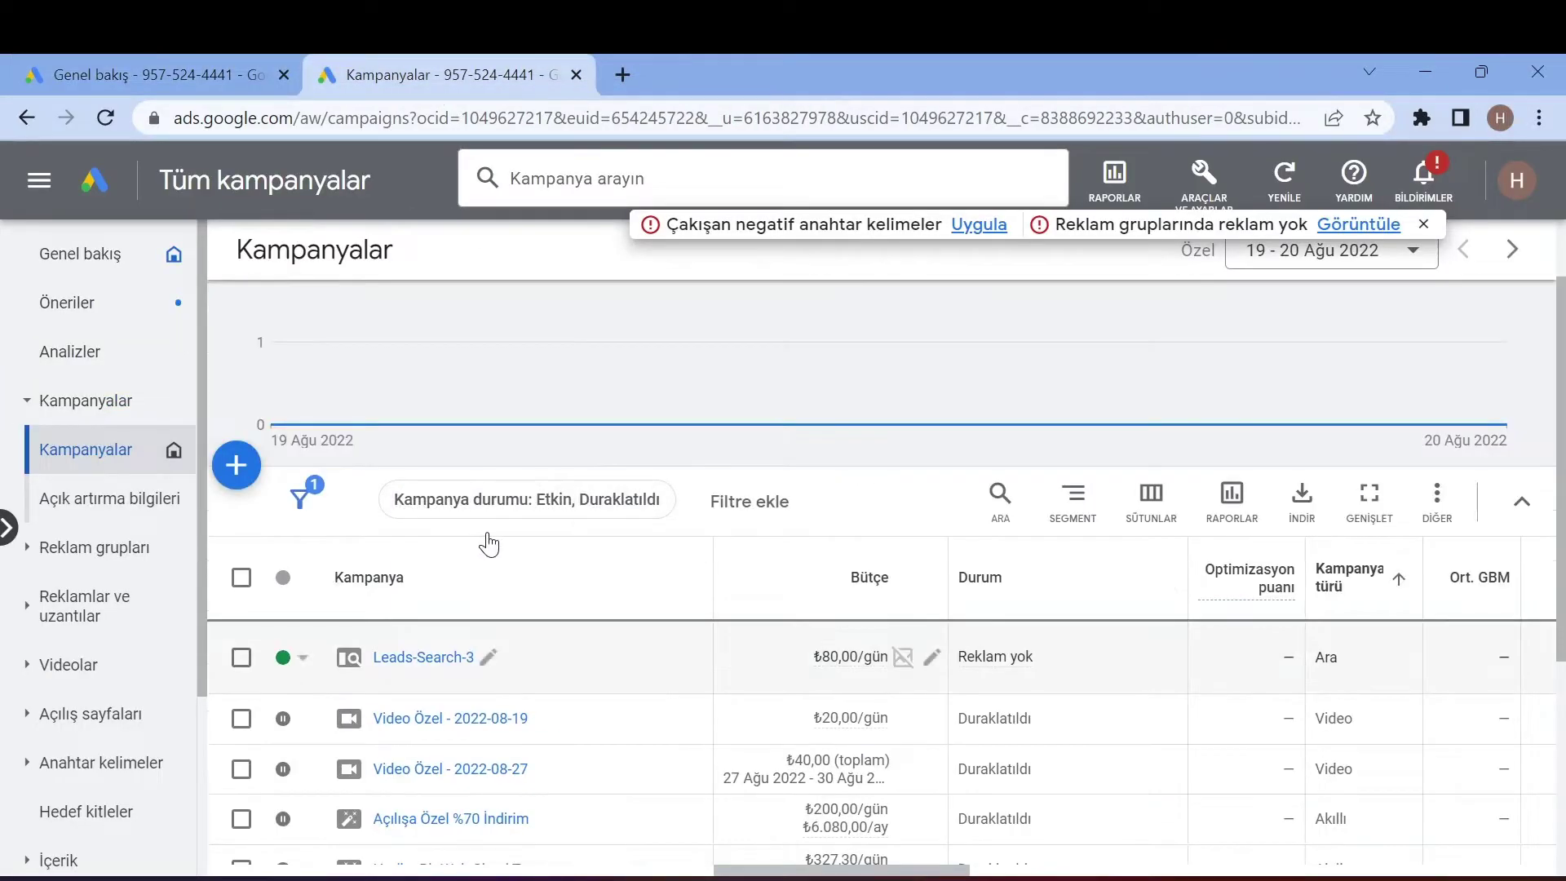
left_click(424, 658)
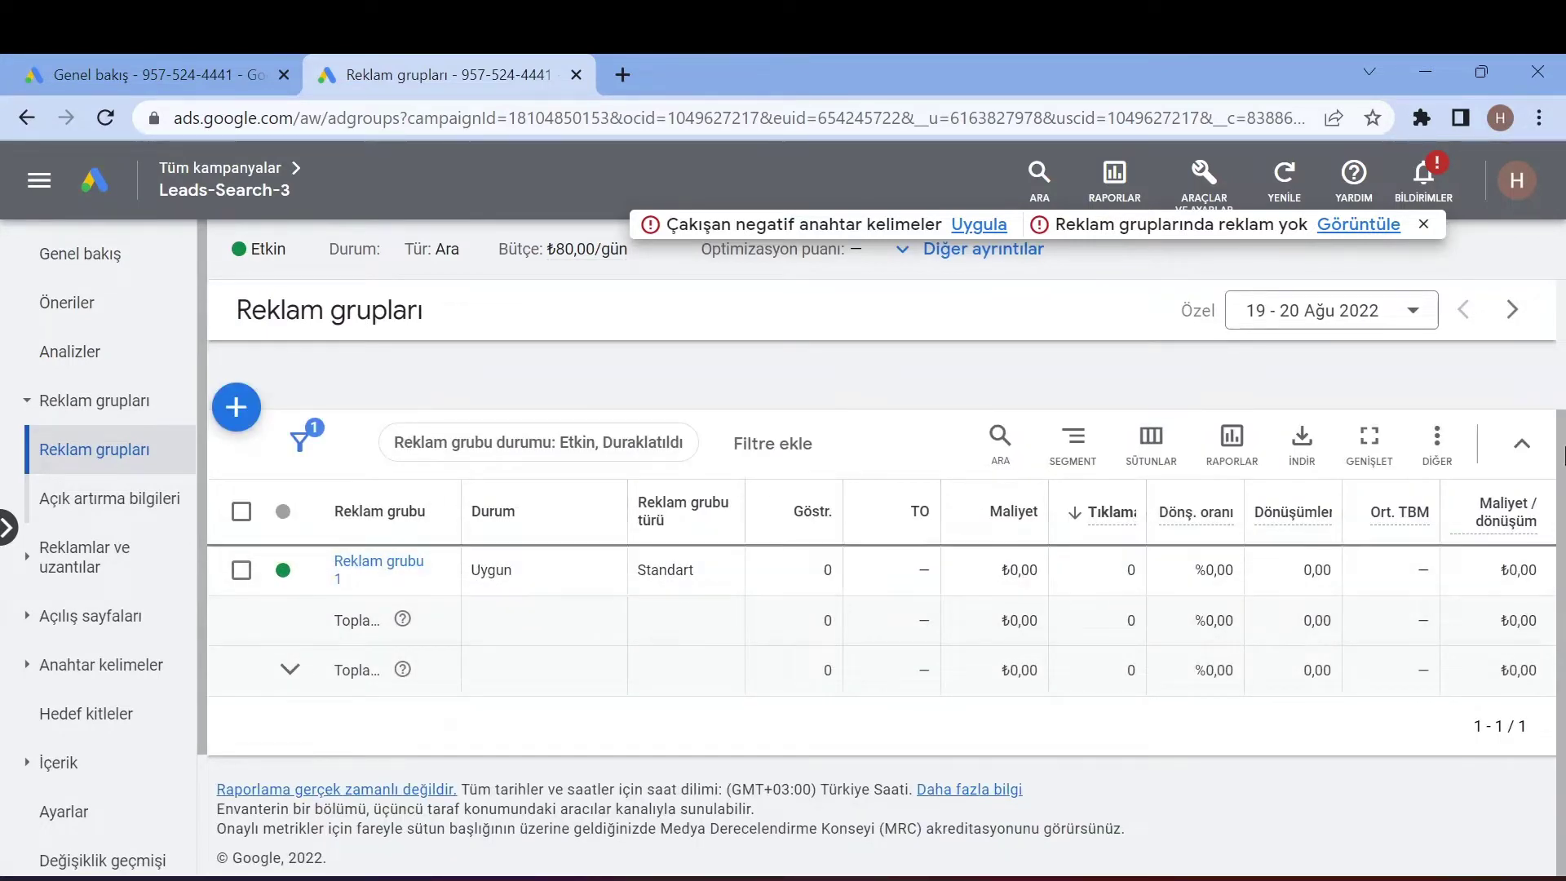
left_click(374, 577)
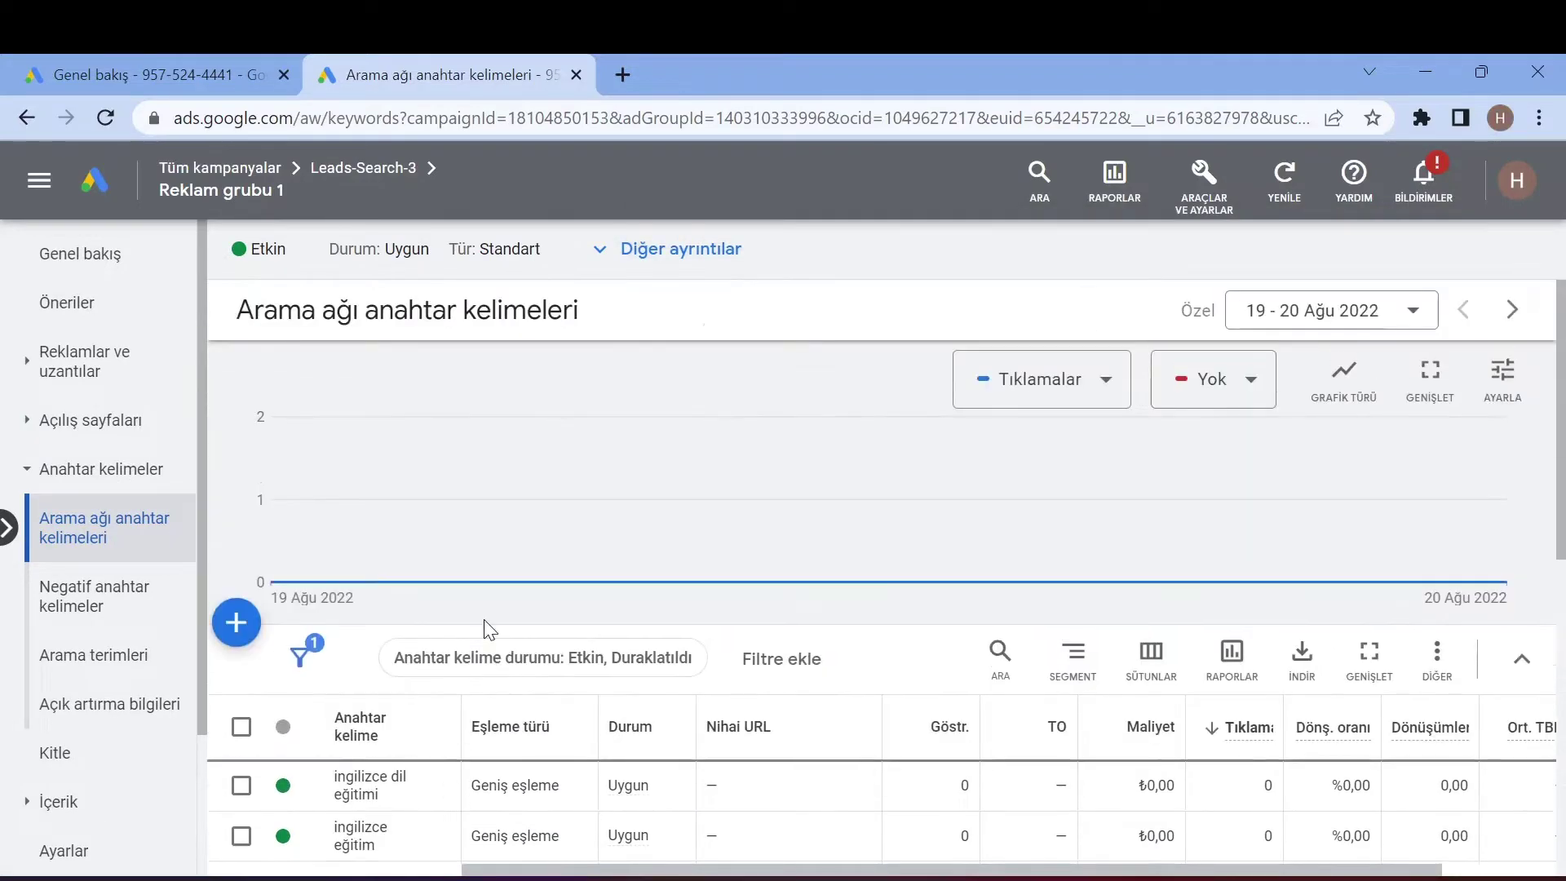
scroll(488, 628, "down", 8)
scroll(522, 693, "up", 8)
scroll(539, 637, "down", 8)
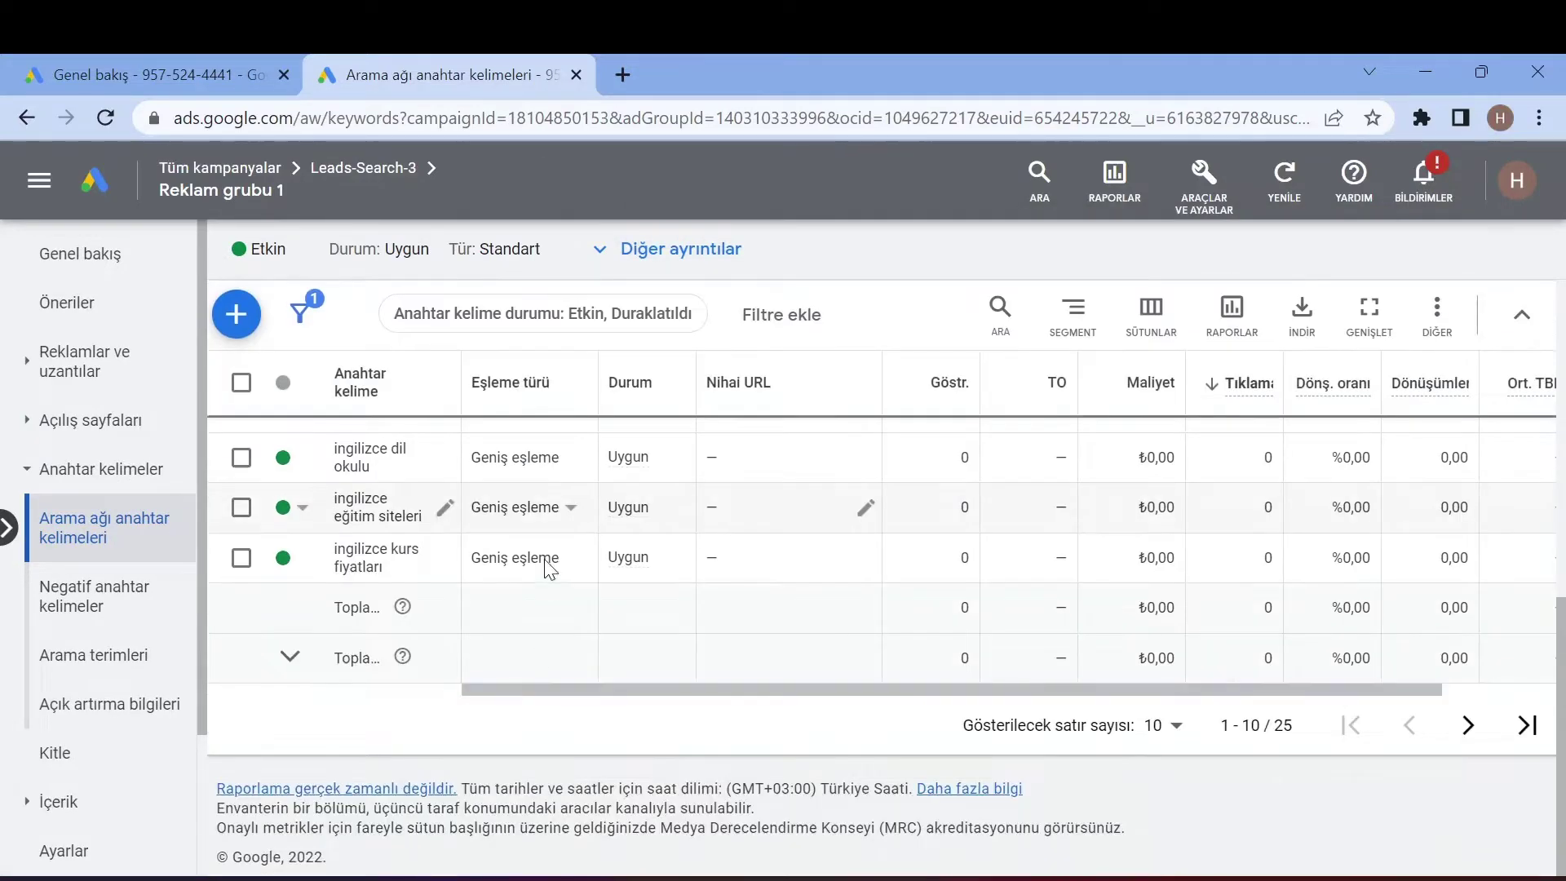
scroll(548, 568, "up", 10)
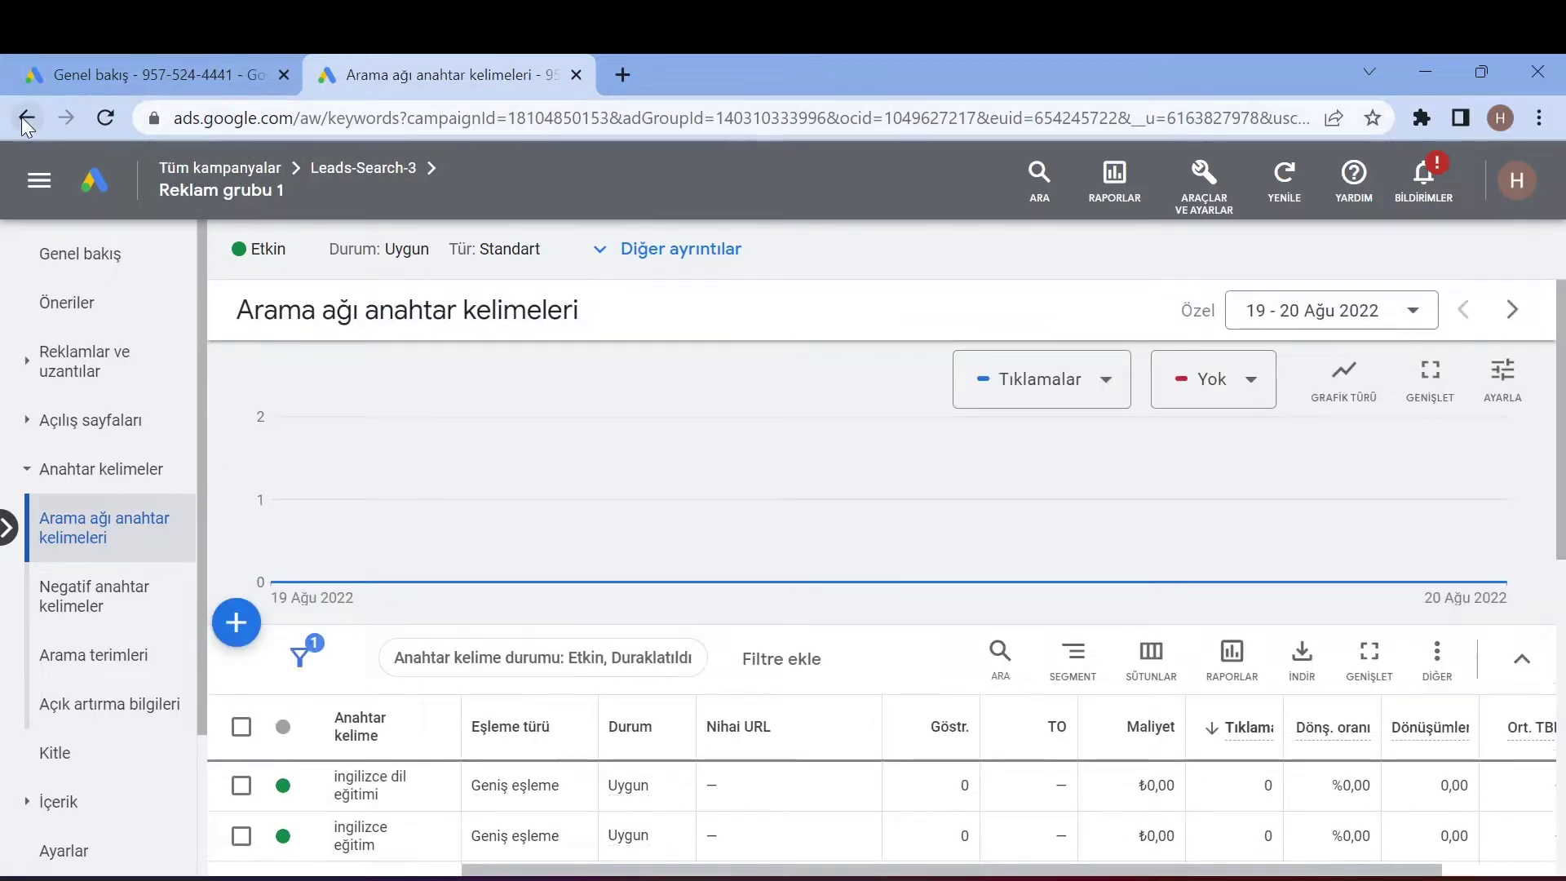
- Return to the list of all campaigns and review its rows and its budget, status and performance columns
left_click(27, 119)
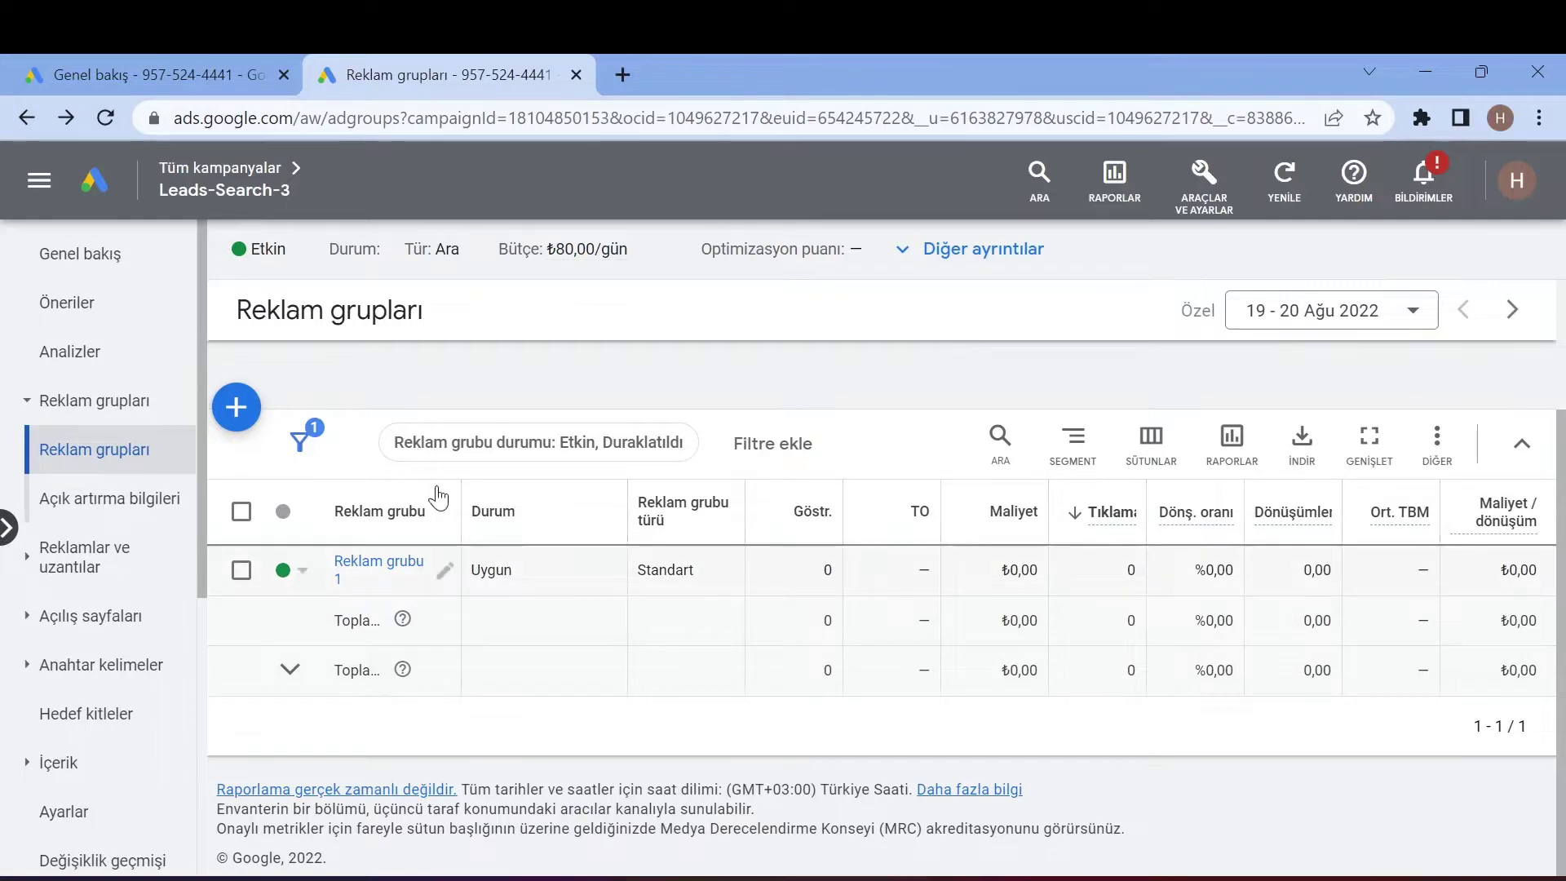
left_click(27, 118)
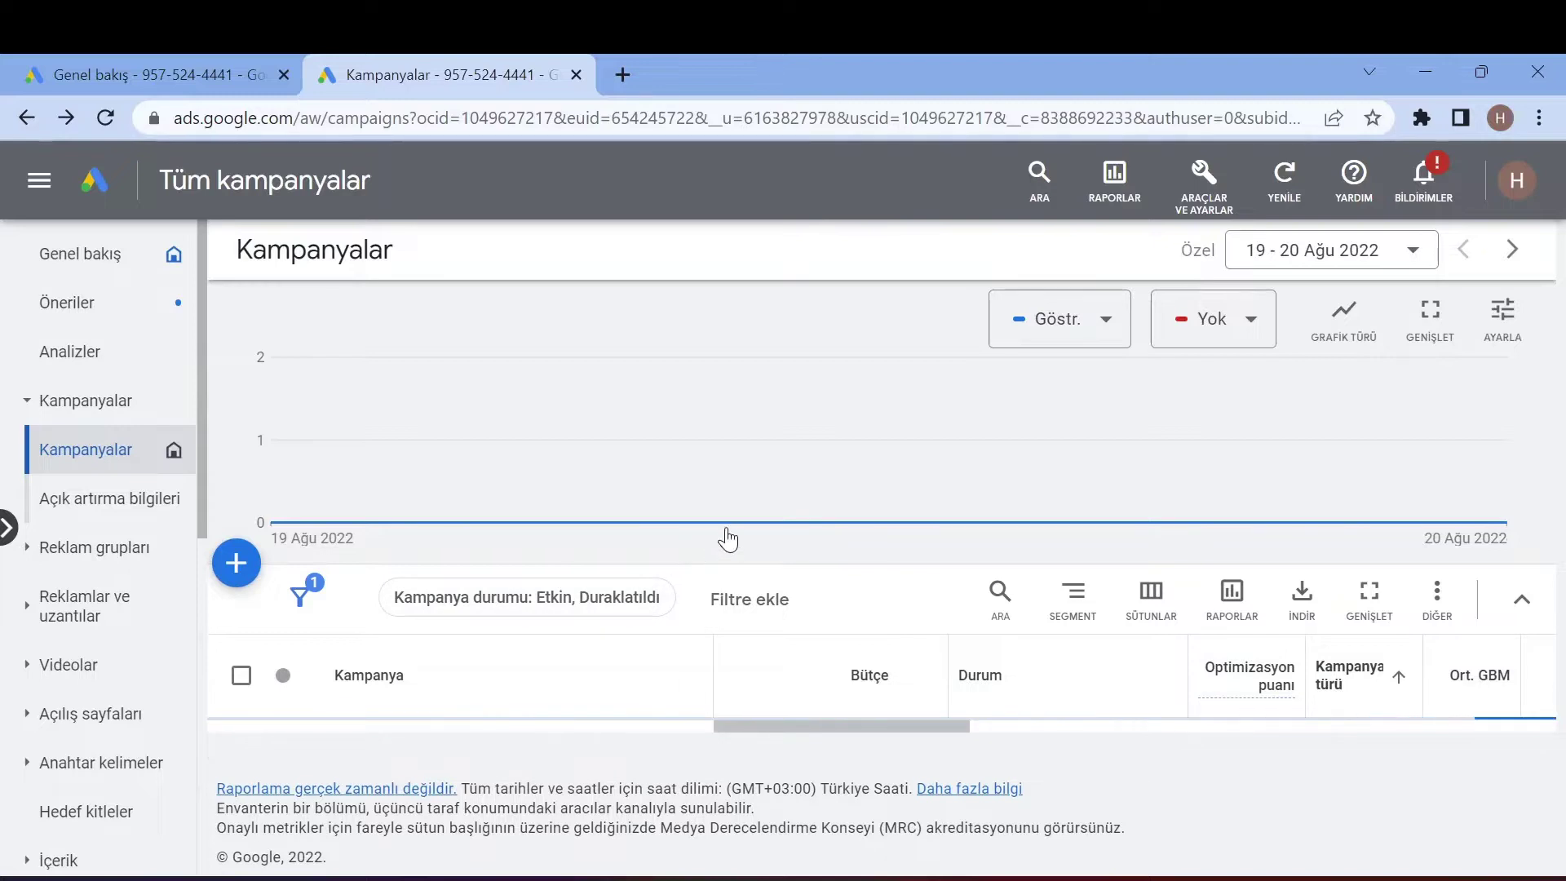
scroll(752, 577, "down", 5)
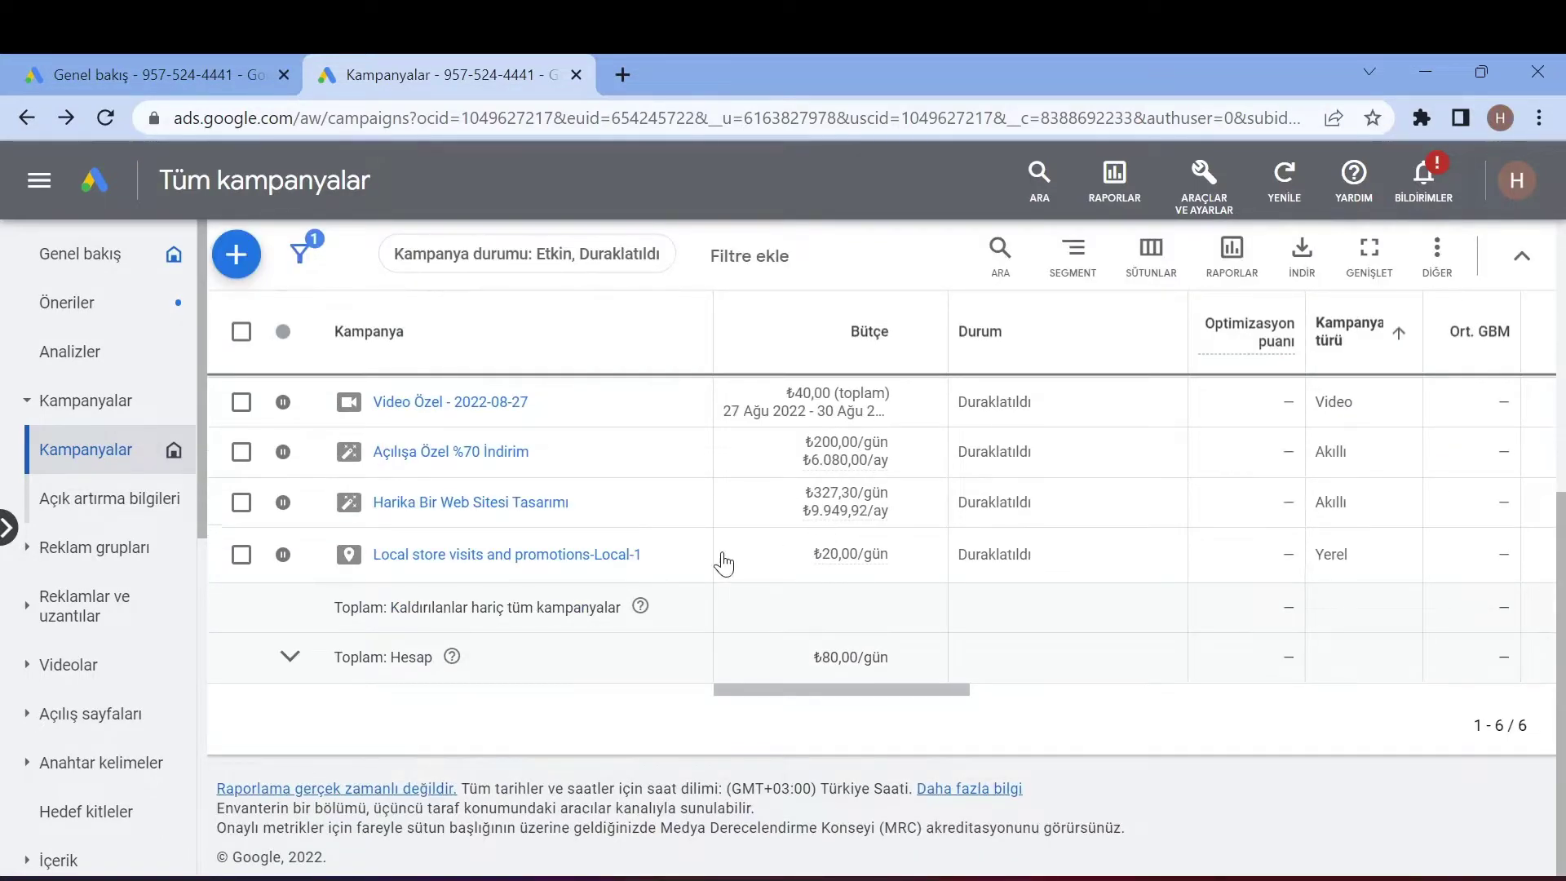
scroll(724, 563, "up", 5)
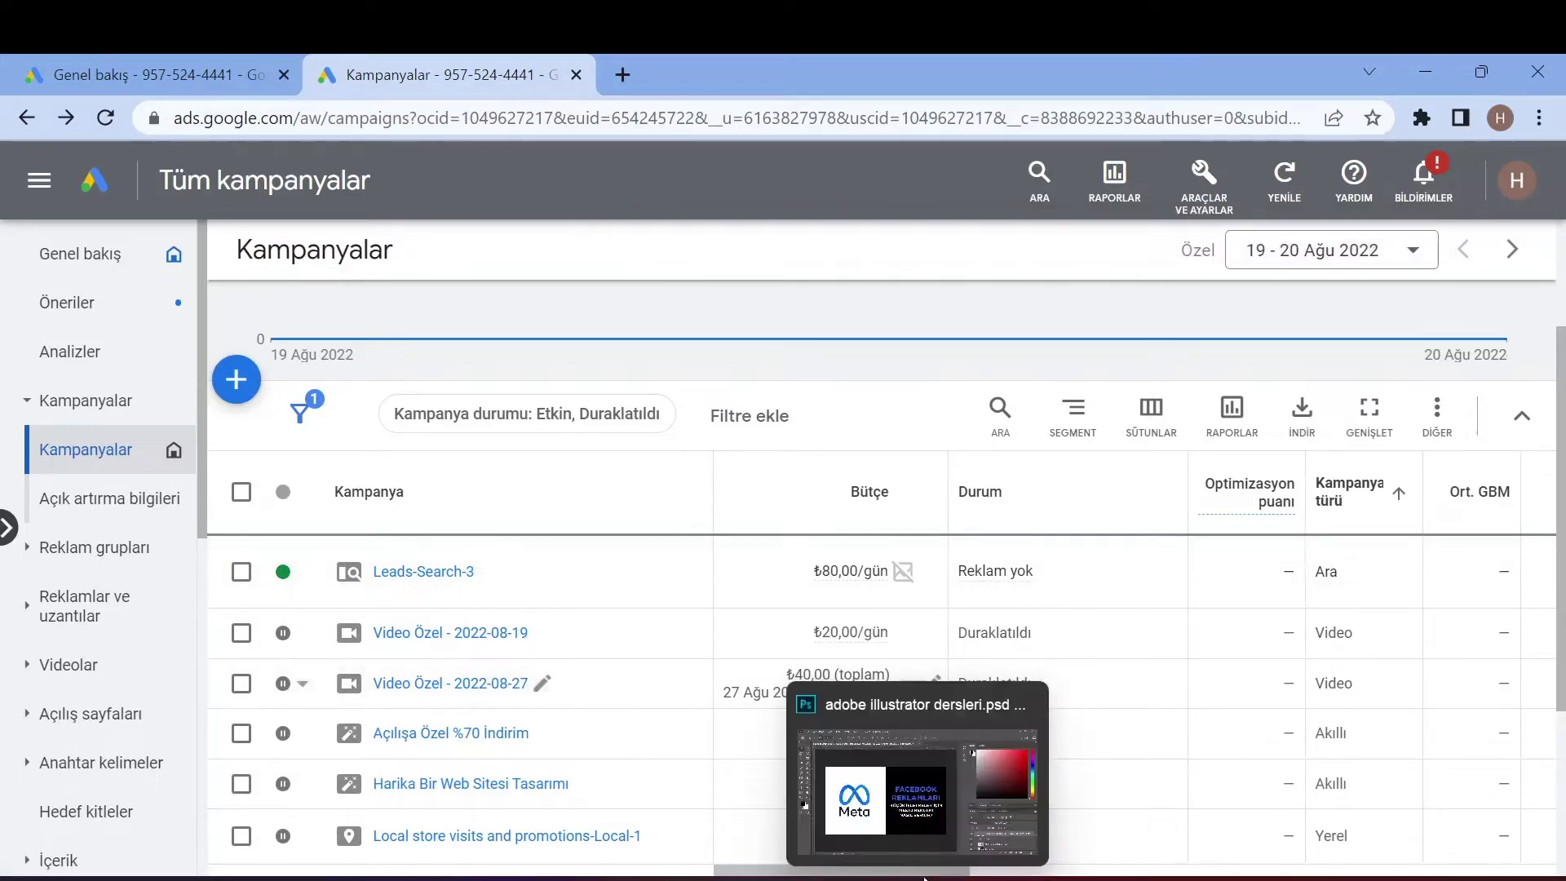
left_click_drag(926, 873, 1287, 775)
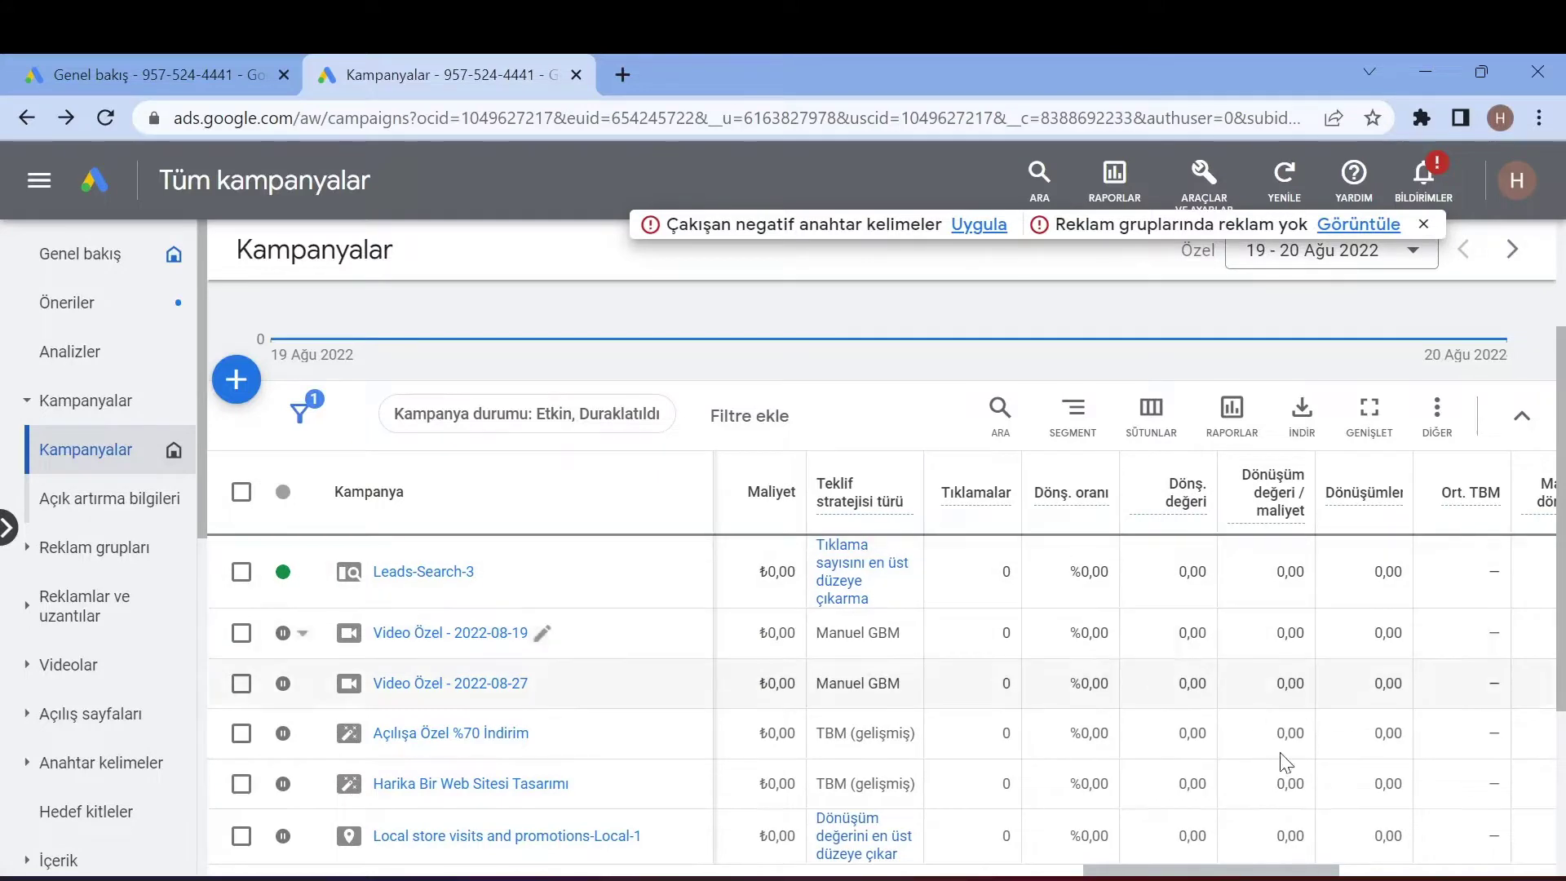
left_click_drag(1271, 872, 902, 872)
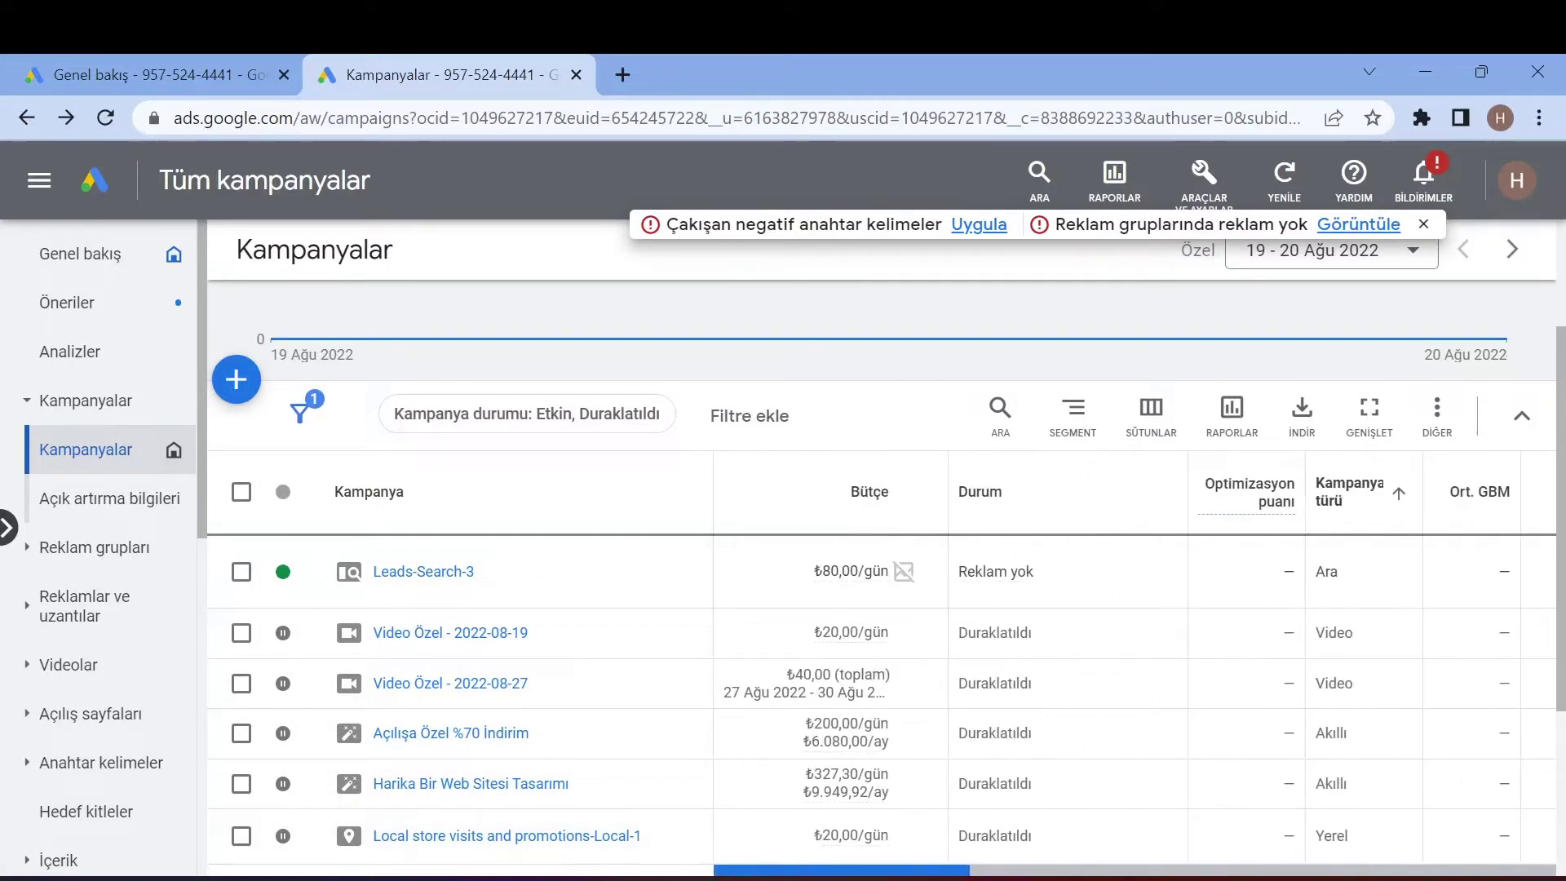
- Start a new lead form extension (Potansiyel müşteri formu uzantısı) from the account overview and look over its form
left_click(241, 66)
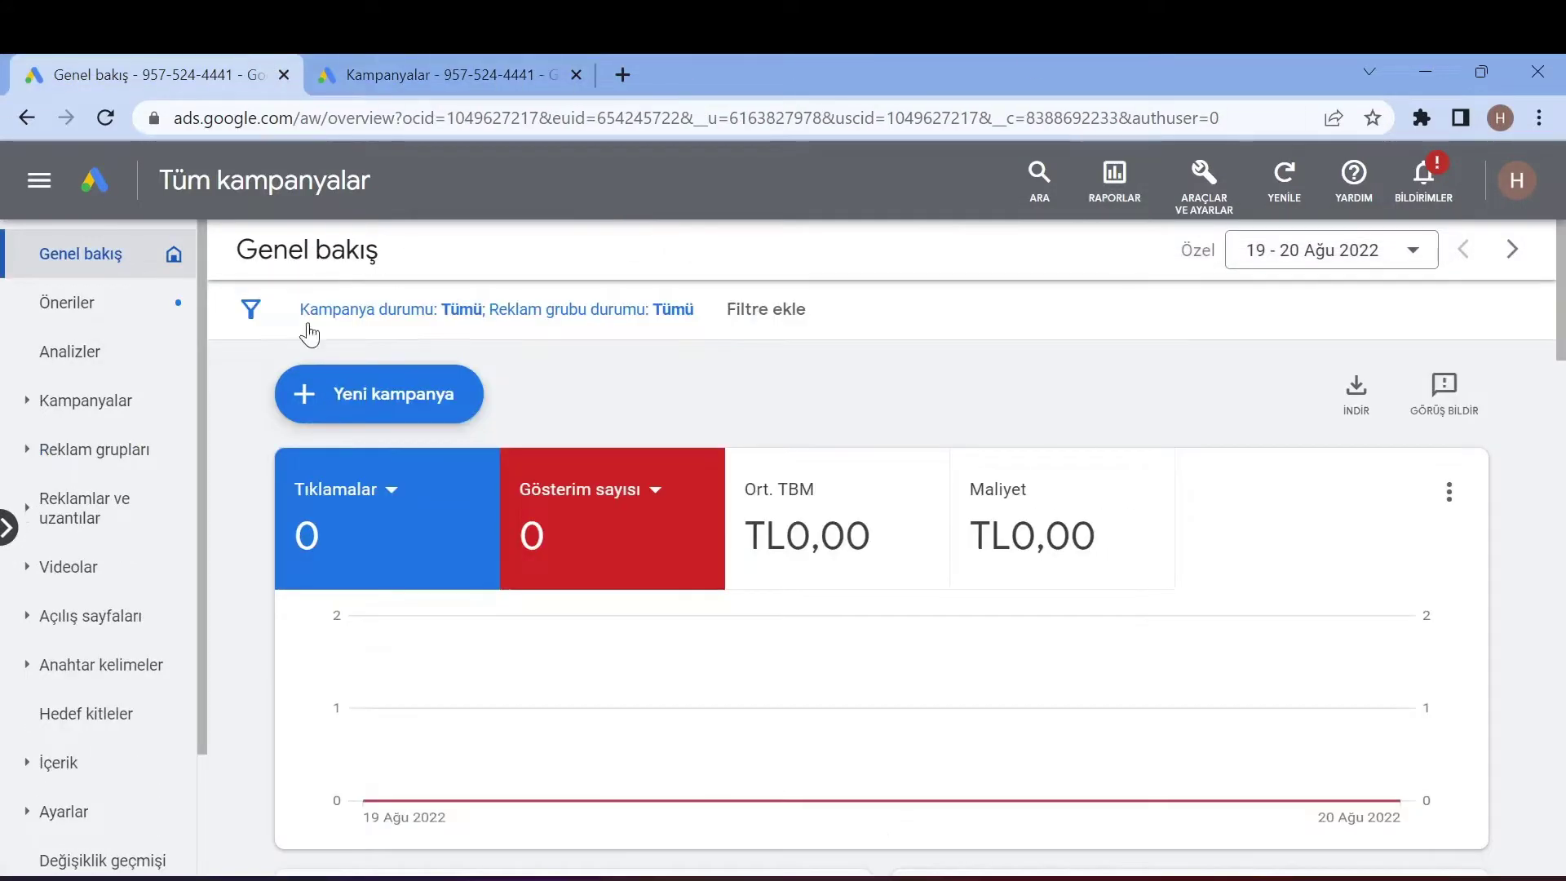
left_click(92, 531)
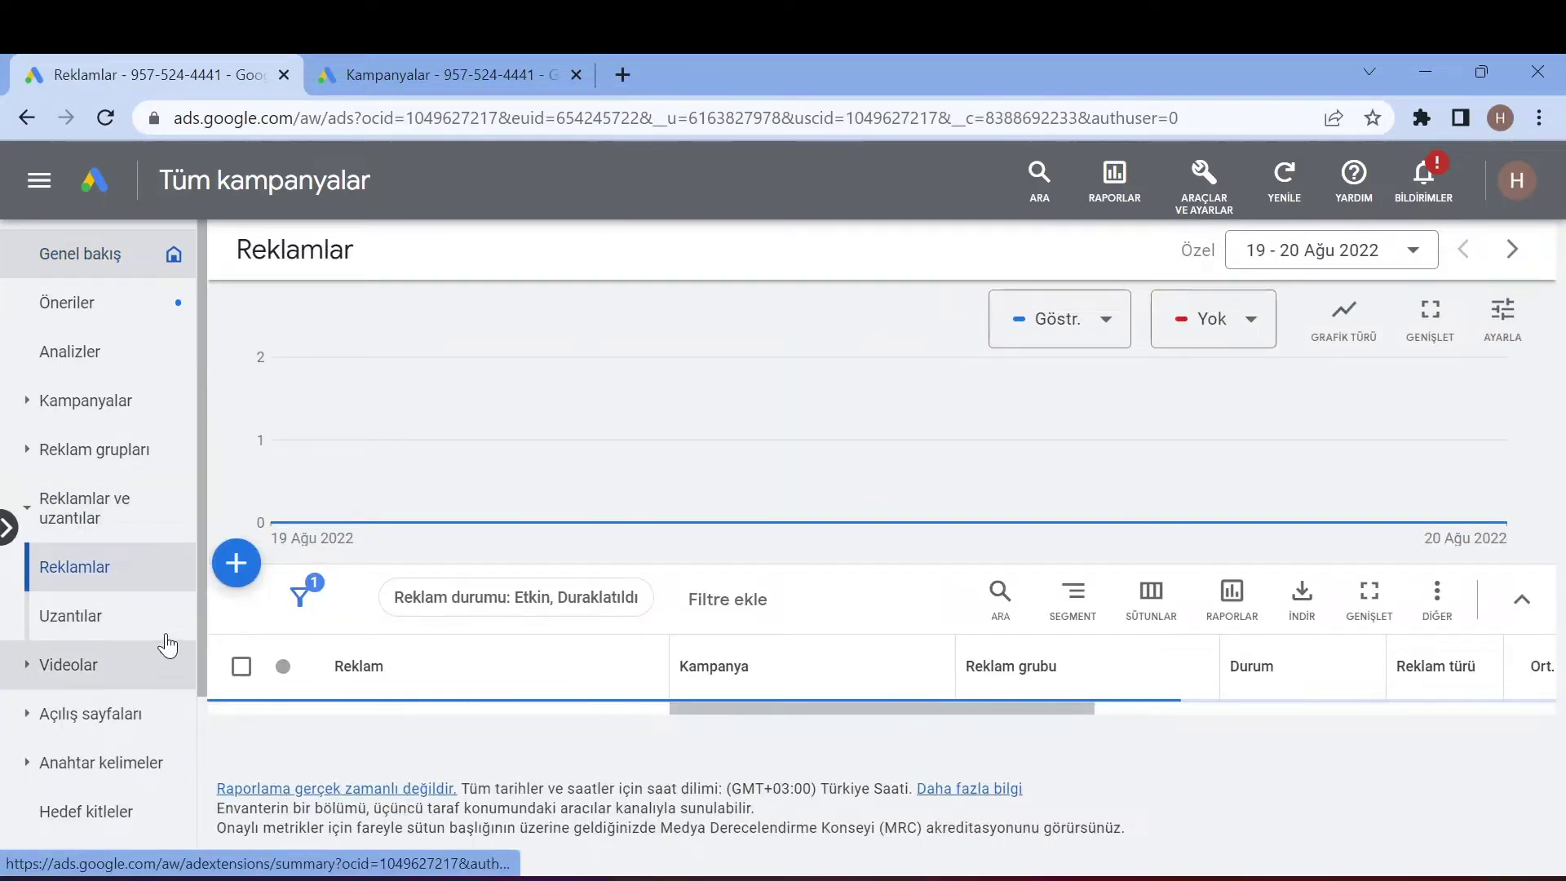
left_click(162, 635)
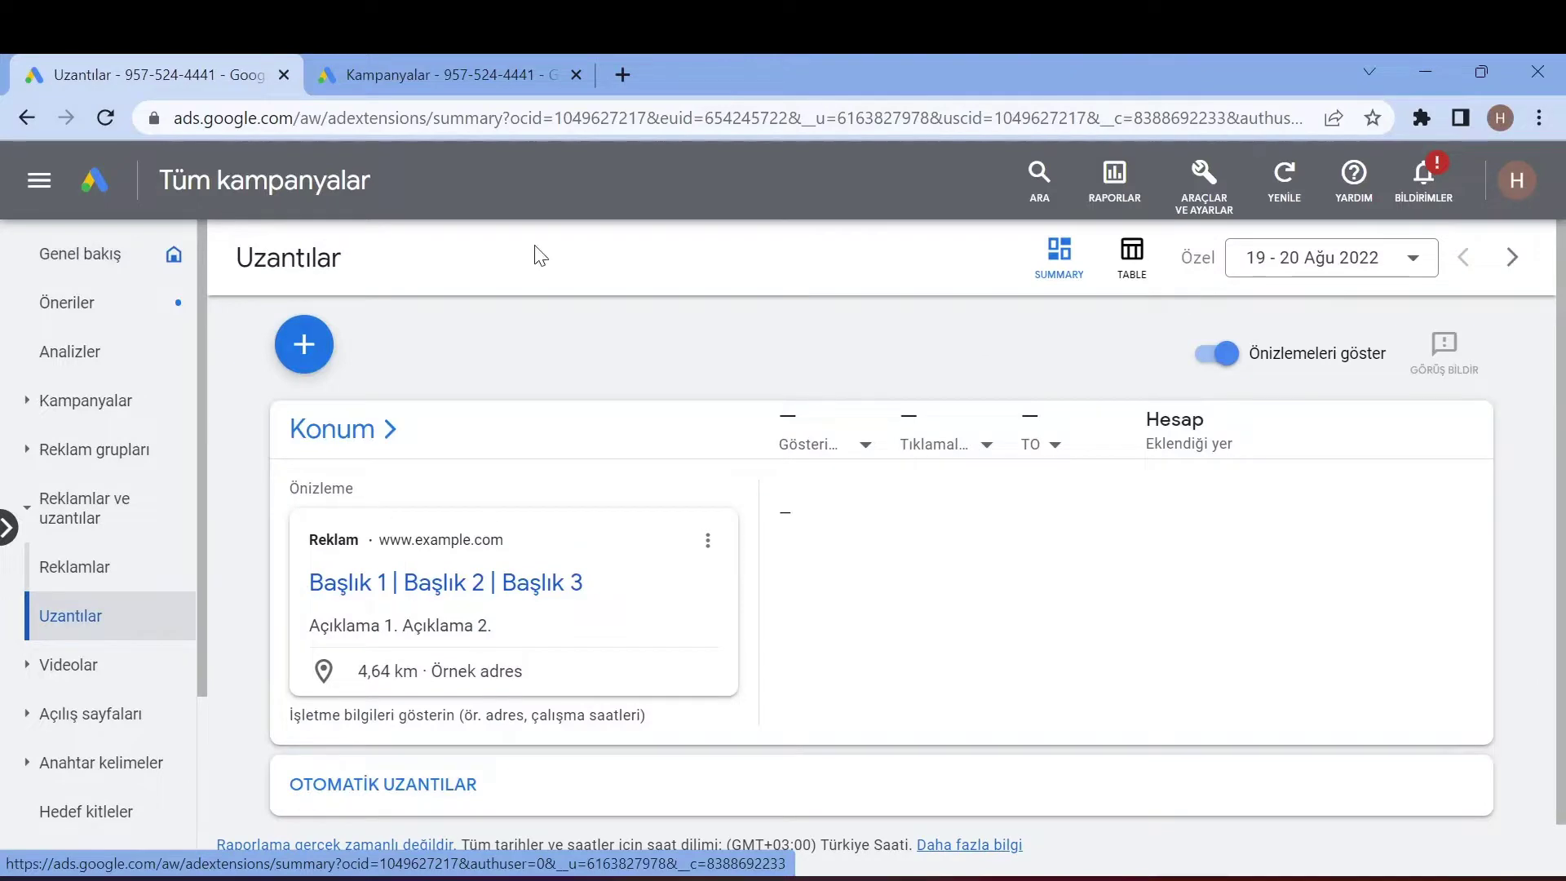
left_click(315, 374)
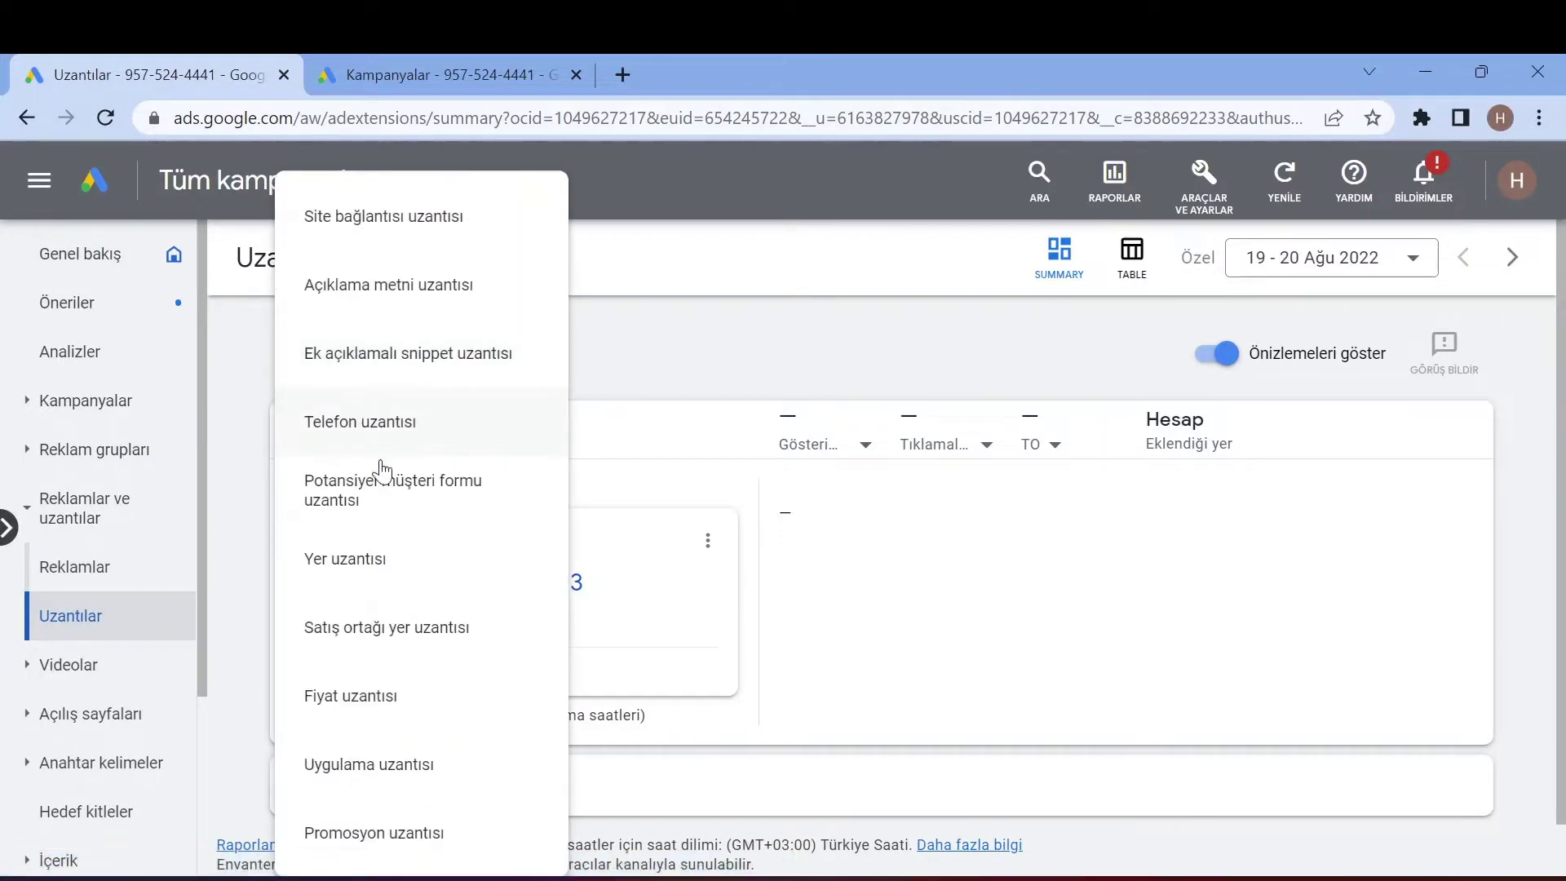
left_click(391, 512)
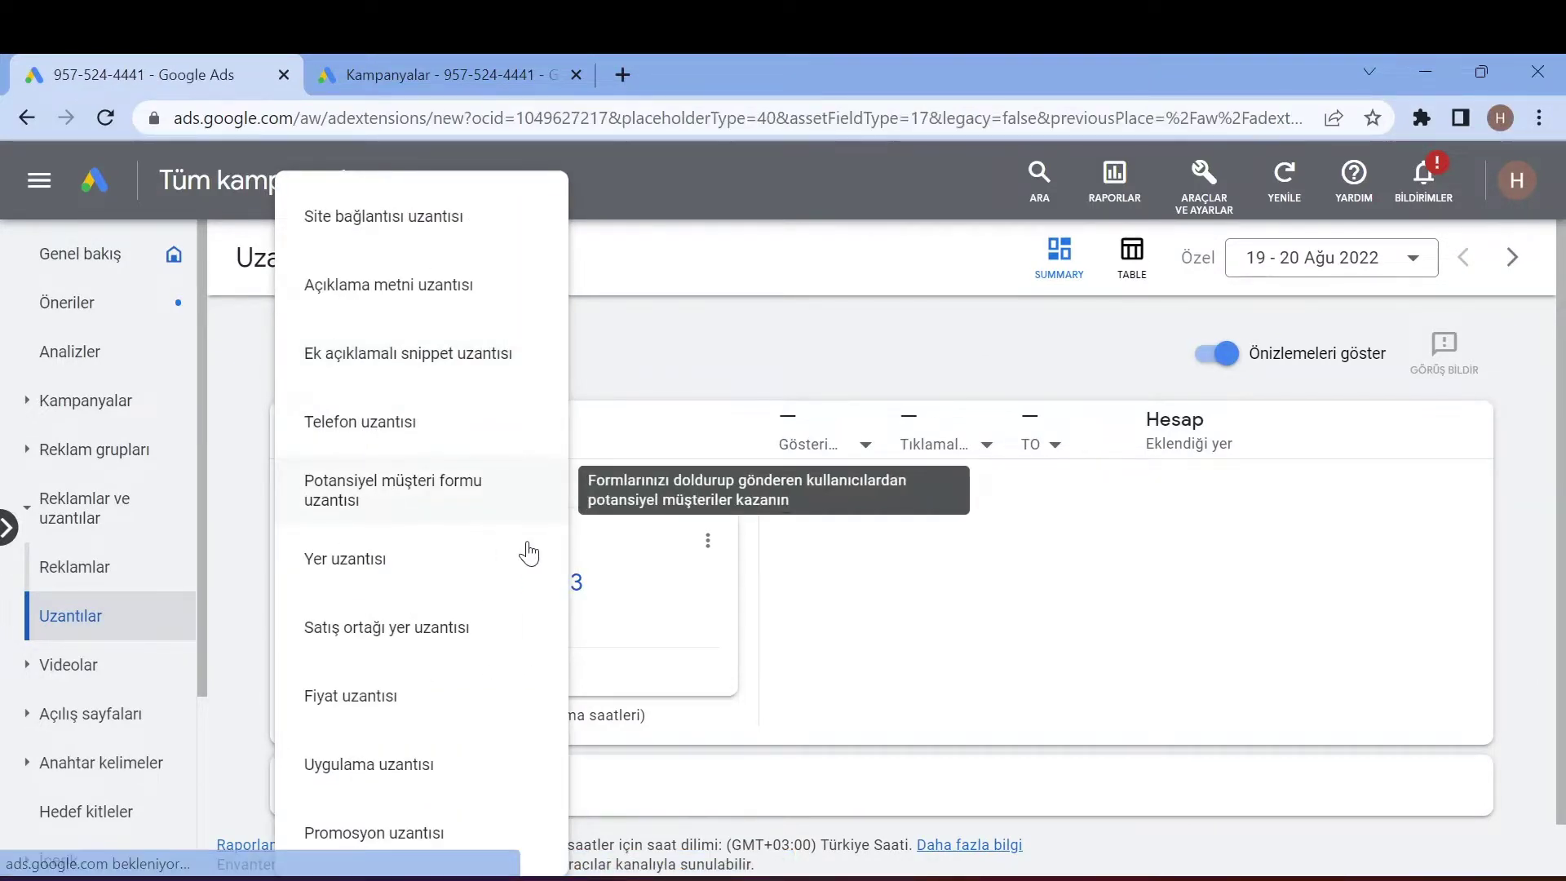
scroll(649, 534, "down", 10)
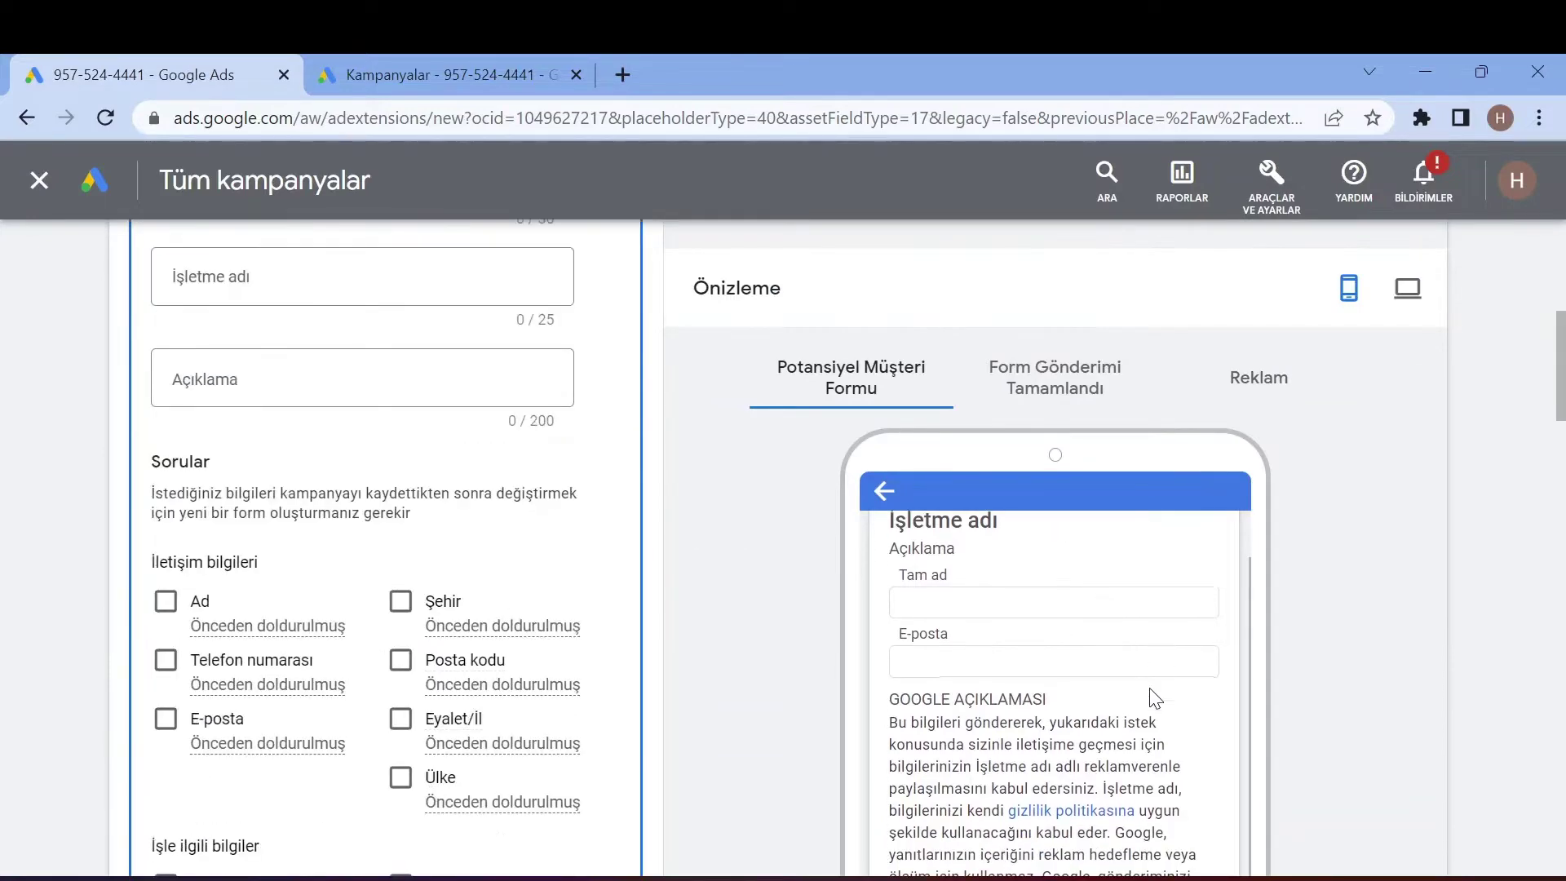
scroll(1151, 677, "up", 10)
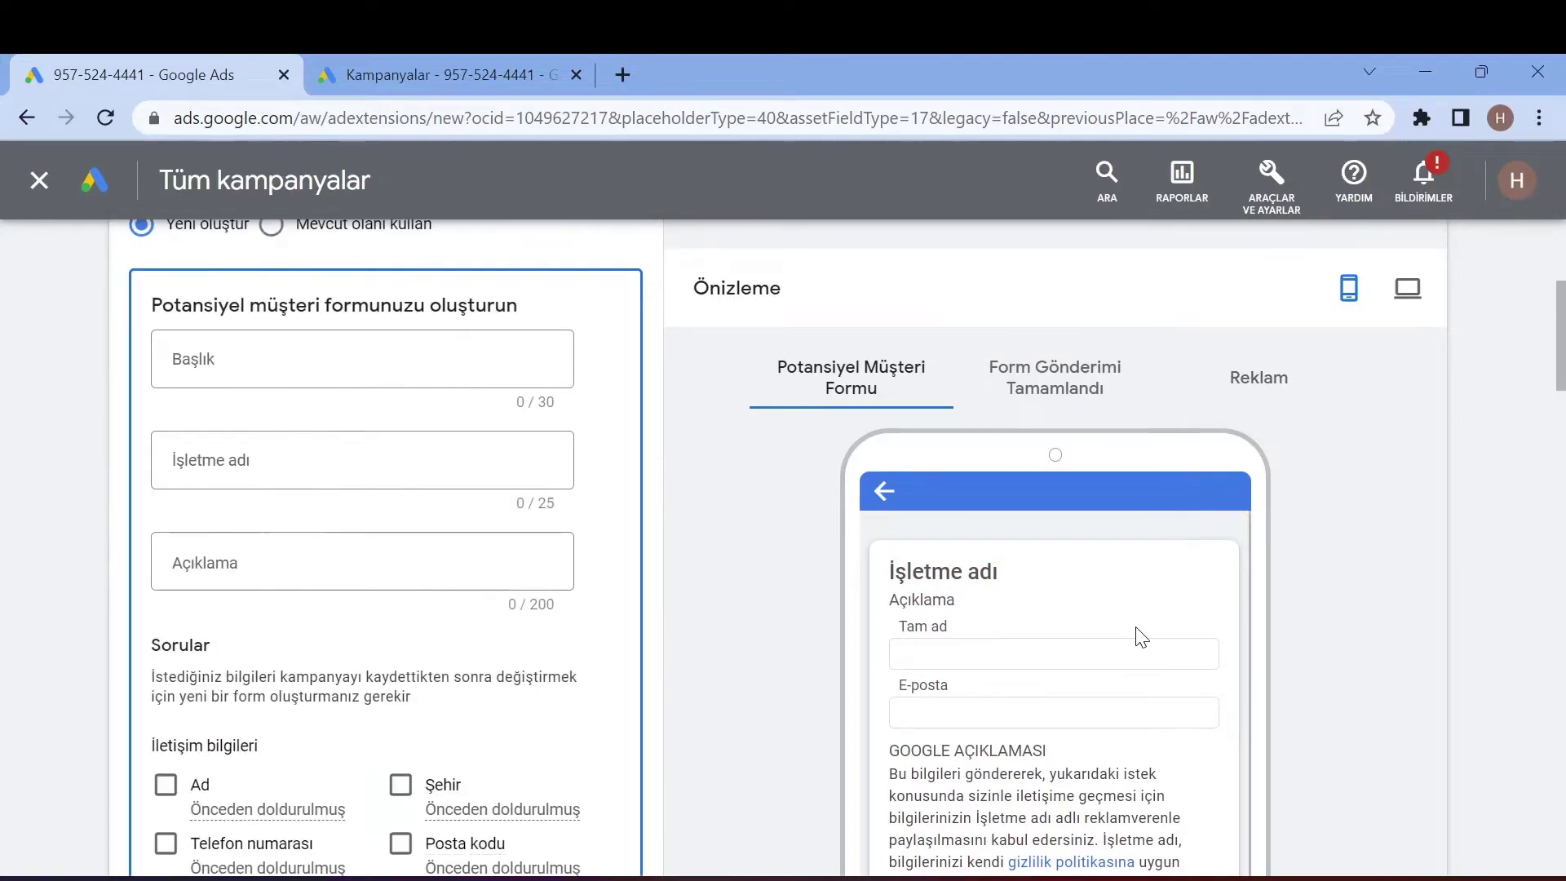
- Attach the lead form extension at campaign level to the Leads-Search-3 campaign
left_click(224, 367)
left_click(217, 408)
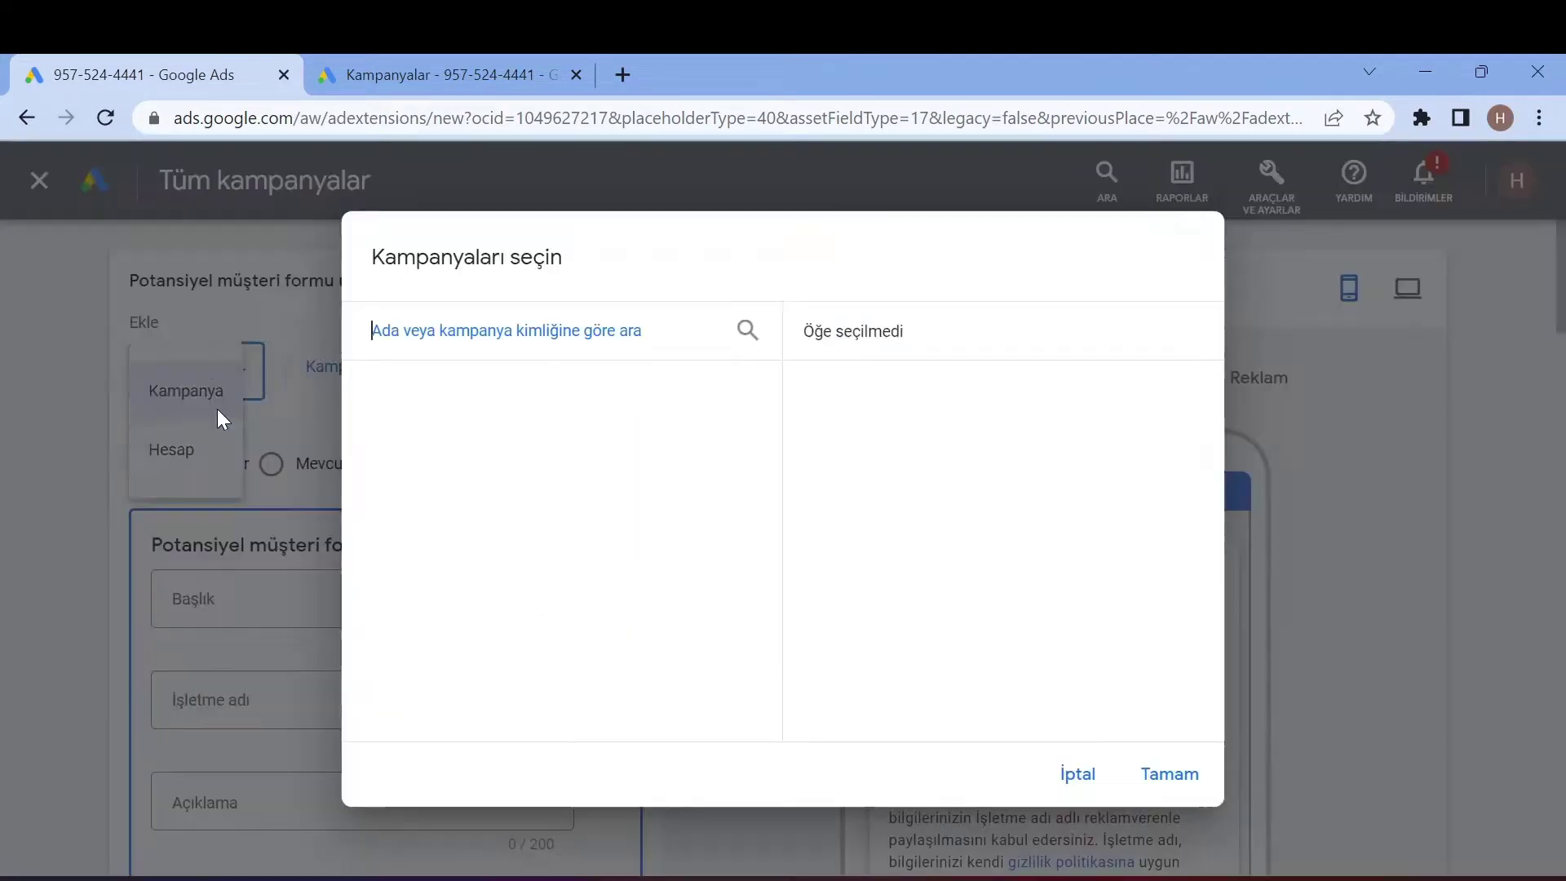
left_click(492, 469)
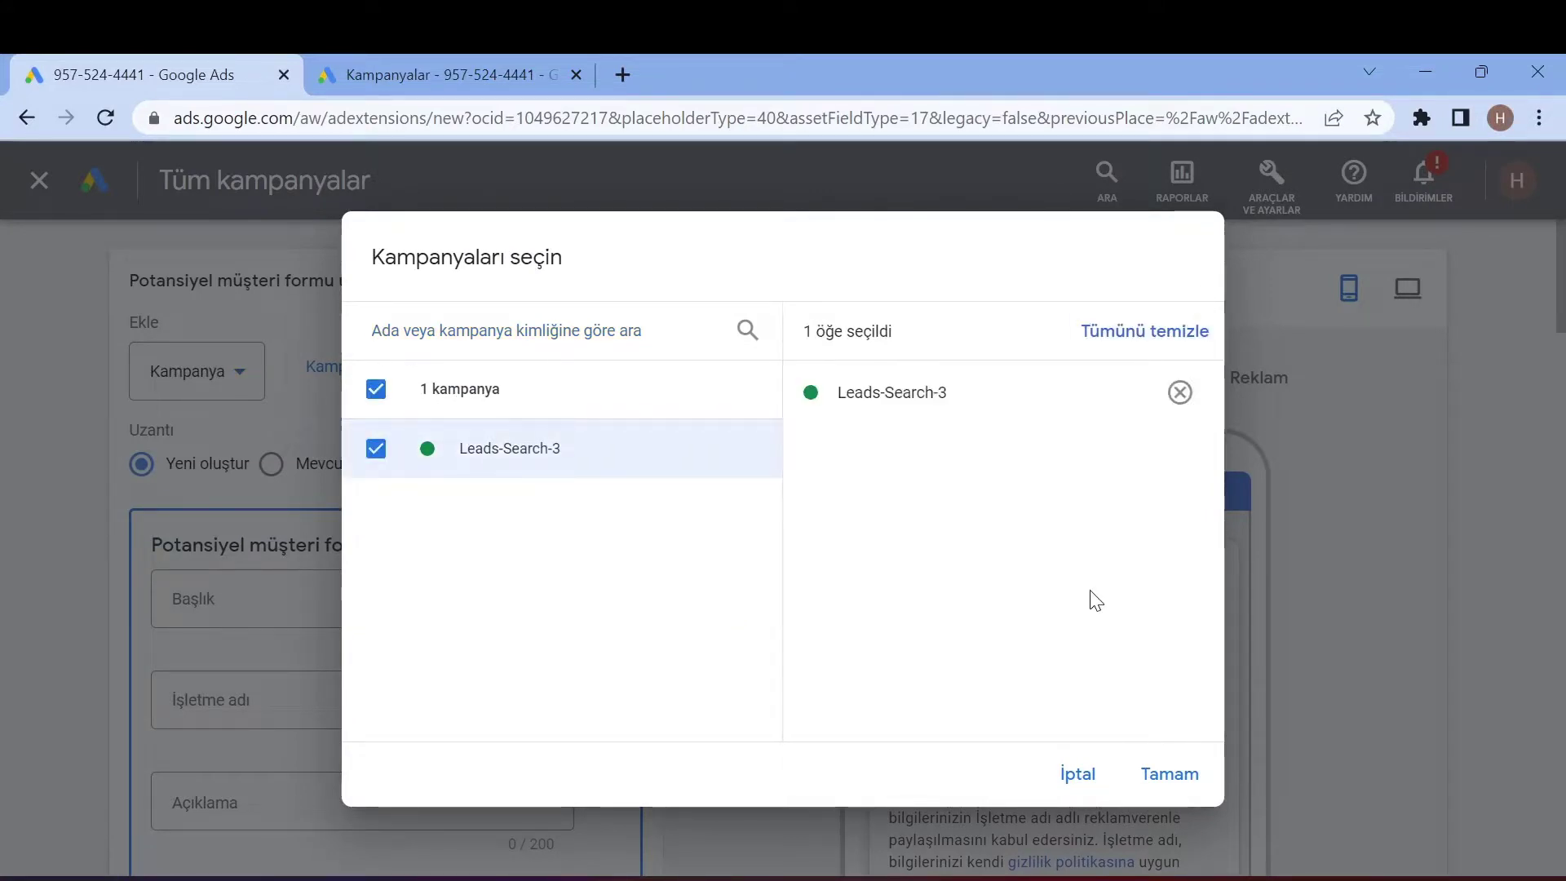
left_click(1152, 777)
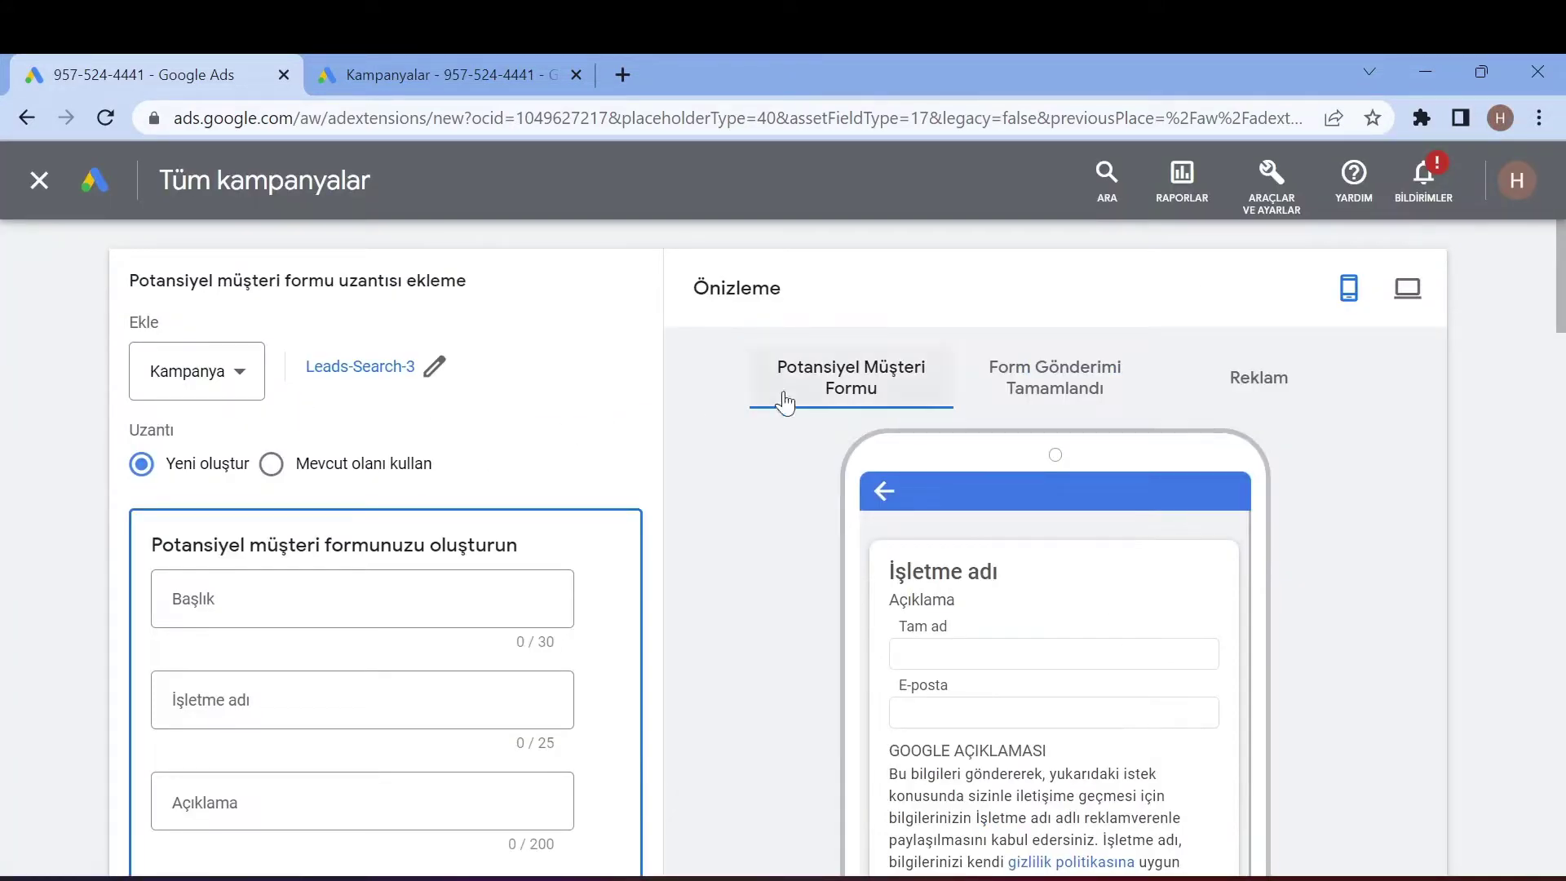
- Enter İNGİLİZCE DİL OKULU as the lead form's headline
left_click(420, 602)
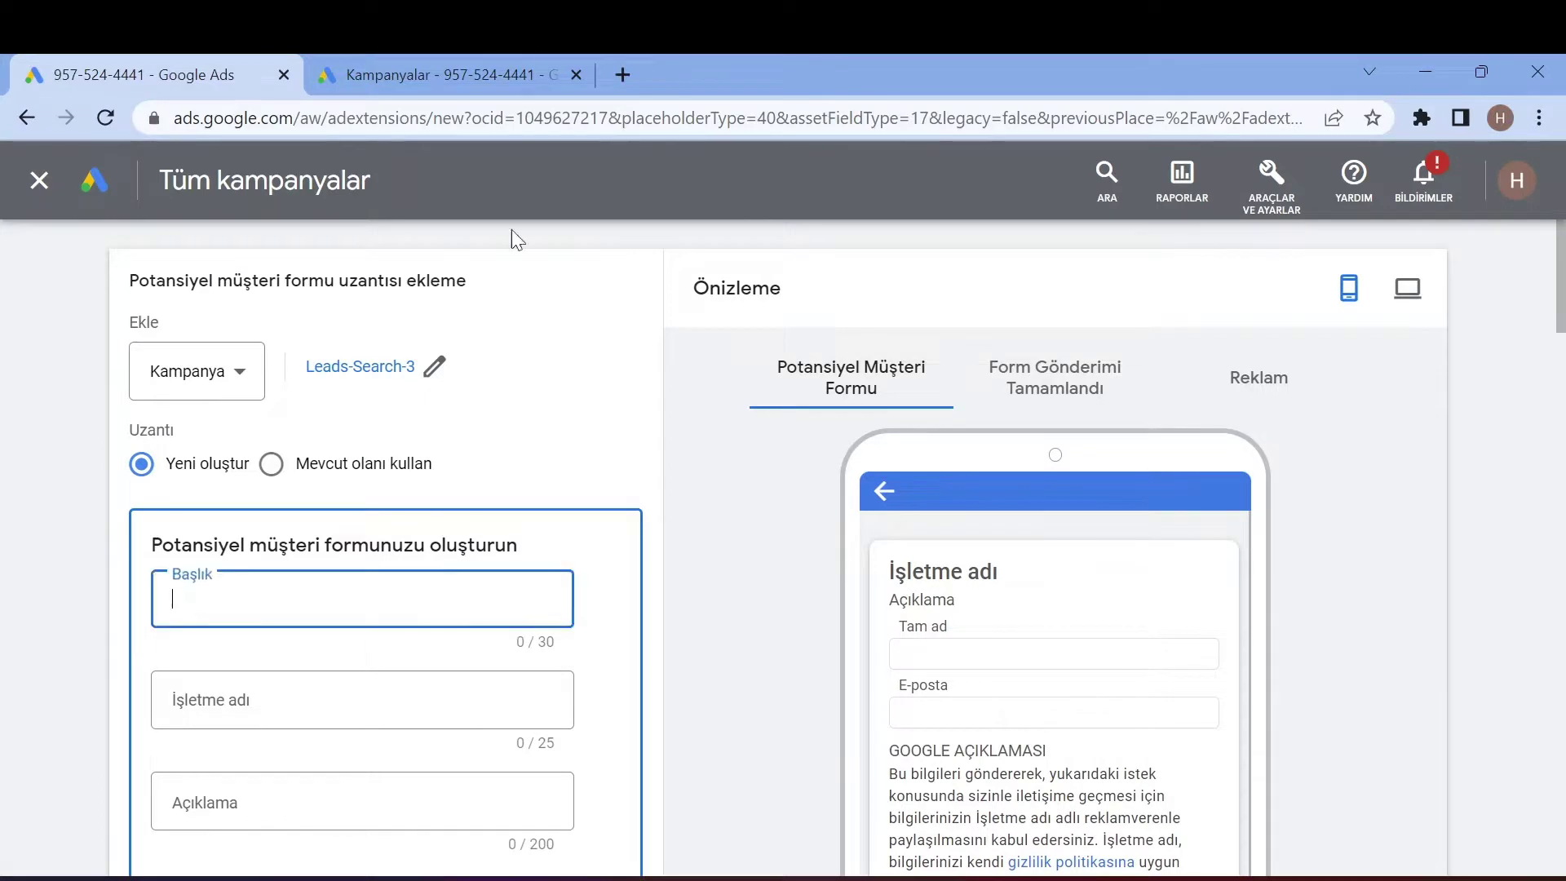
left_click(424, 74)
key("ctrl+shift+Tab")
scroll(419, 610, "down", 1)
left_click(454, 414)
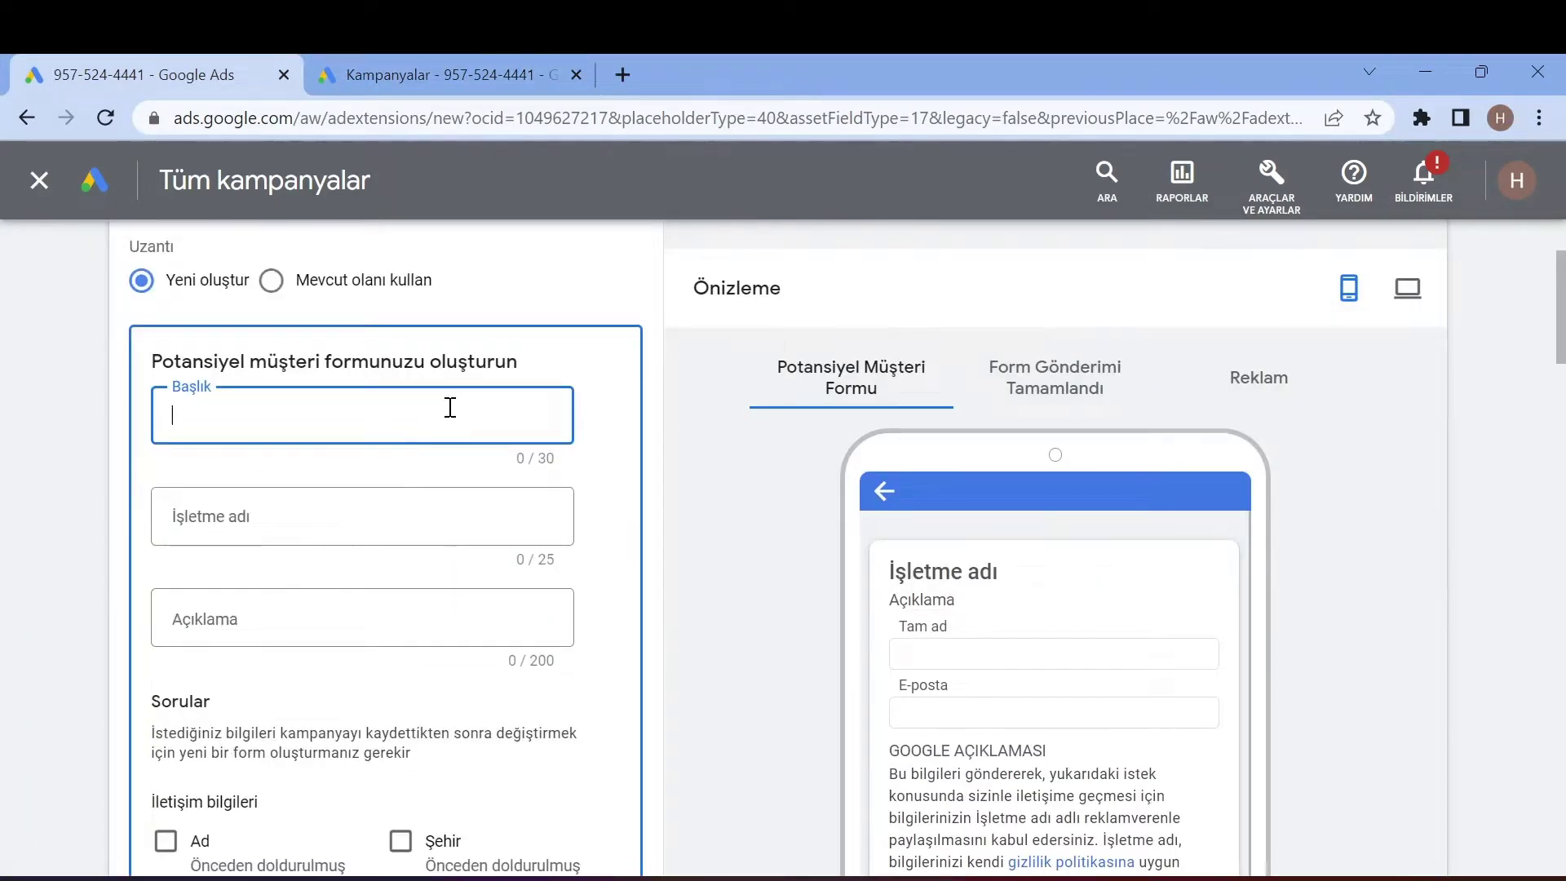
type("i")
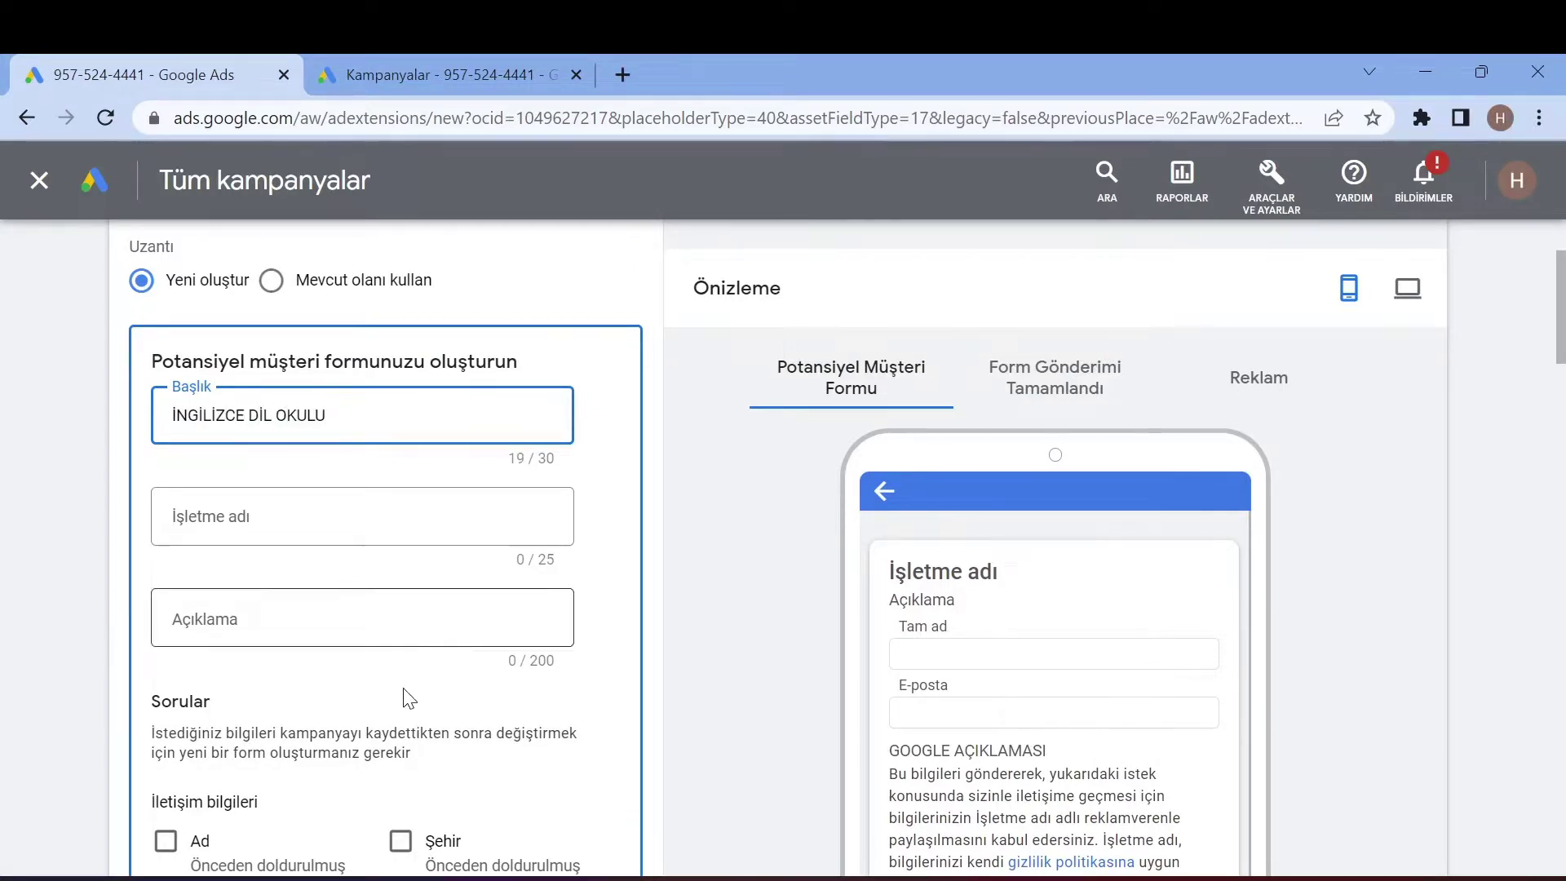
- Set the lead form's business name to ENG DİL OKULU and place the cursor in its description
left_click(405, 613)
left_click(377, 534)
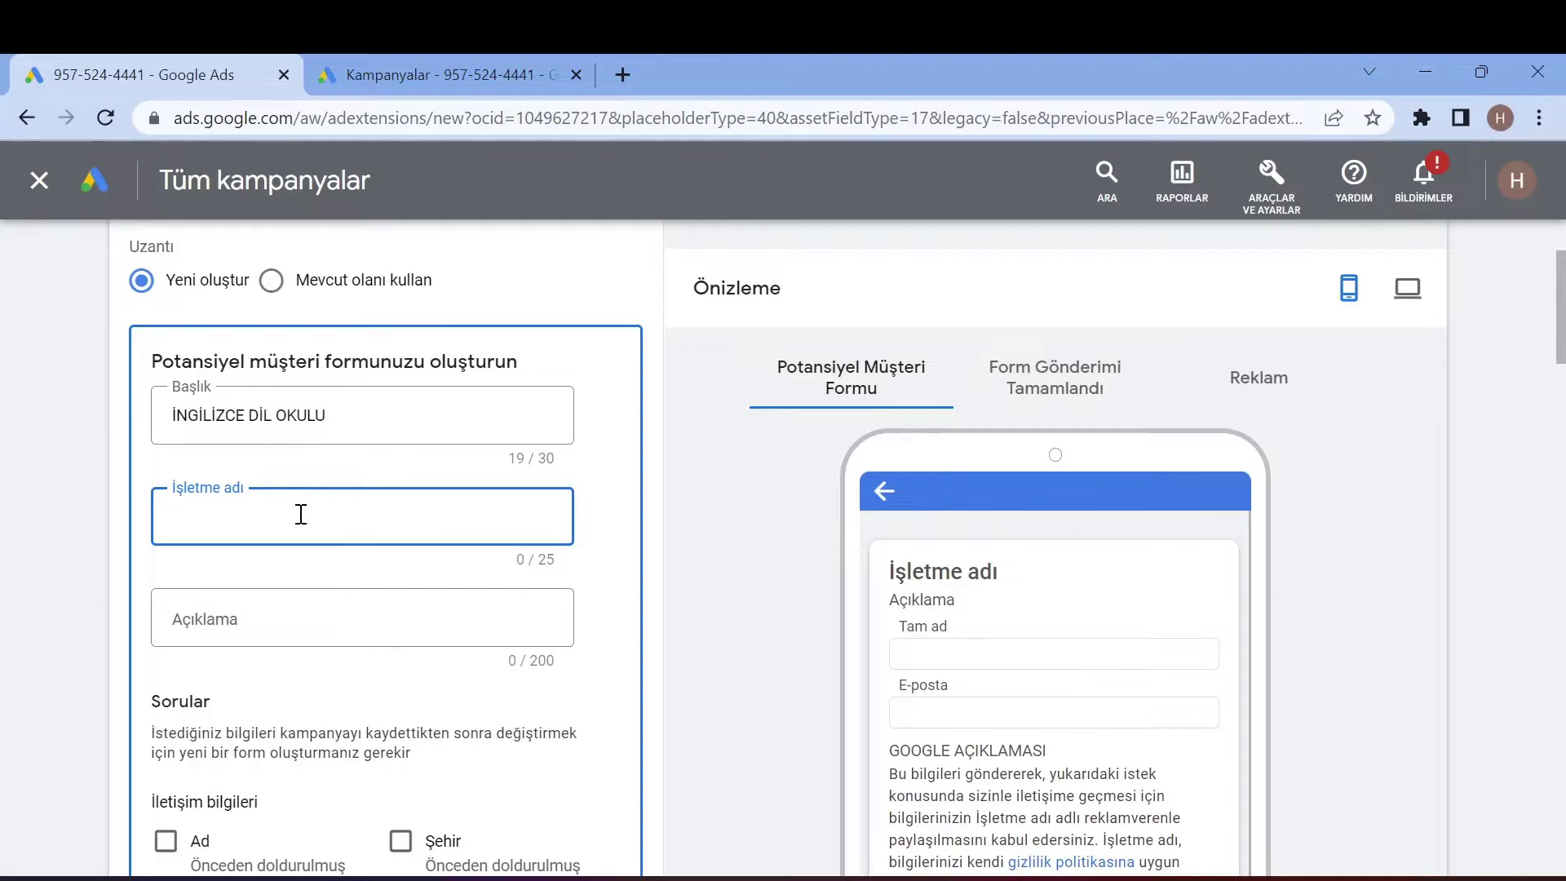
type("ENG DİL OKULU")
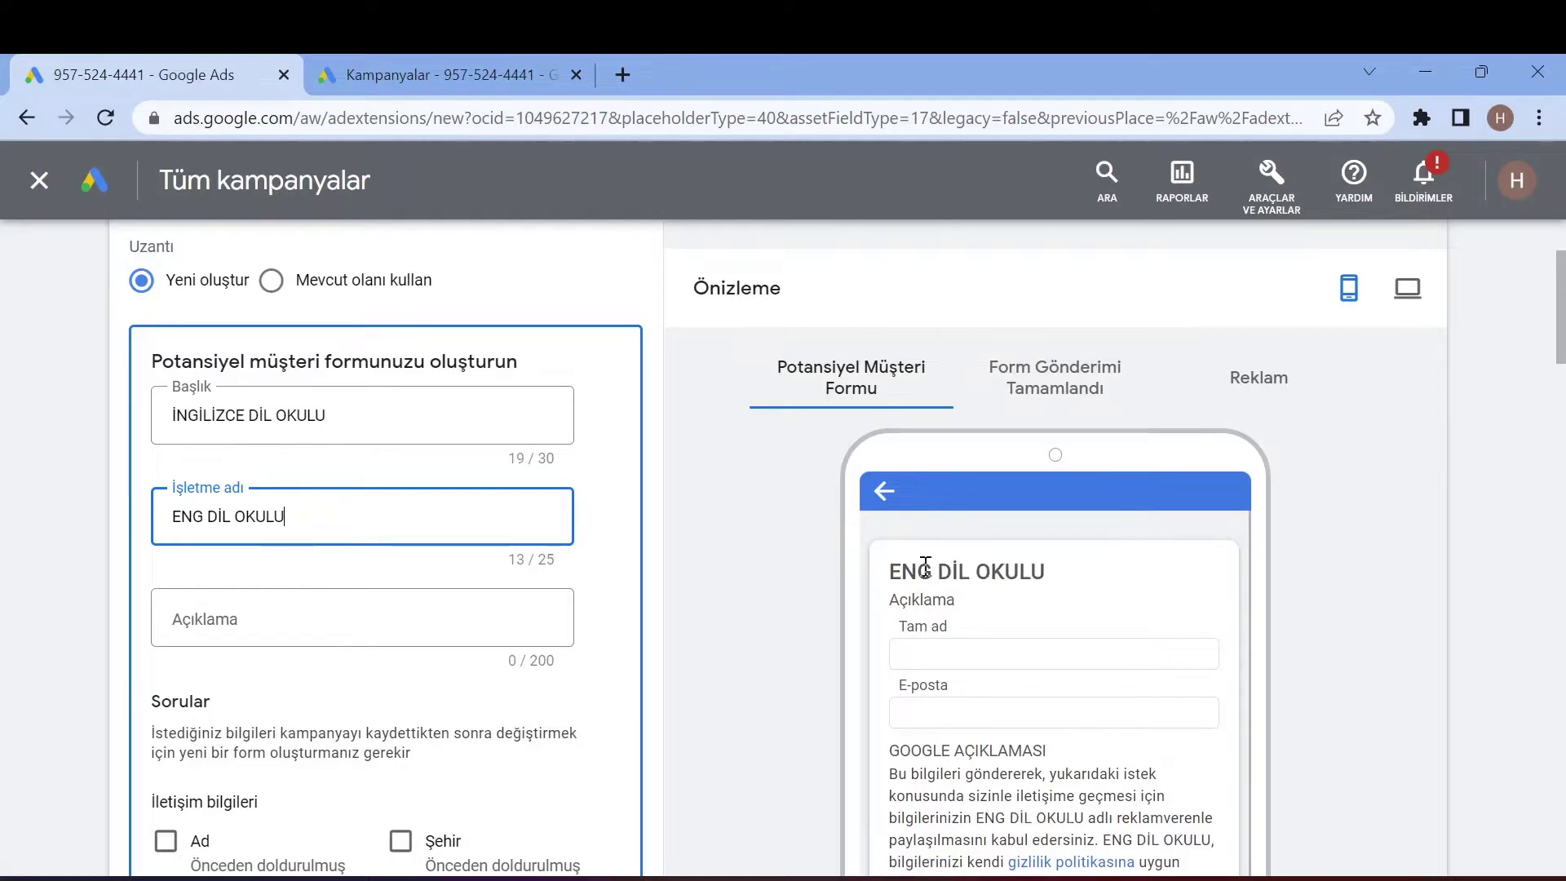
left_click(424, 640)
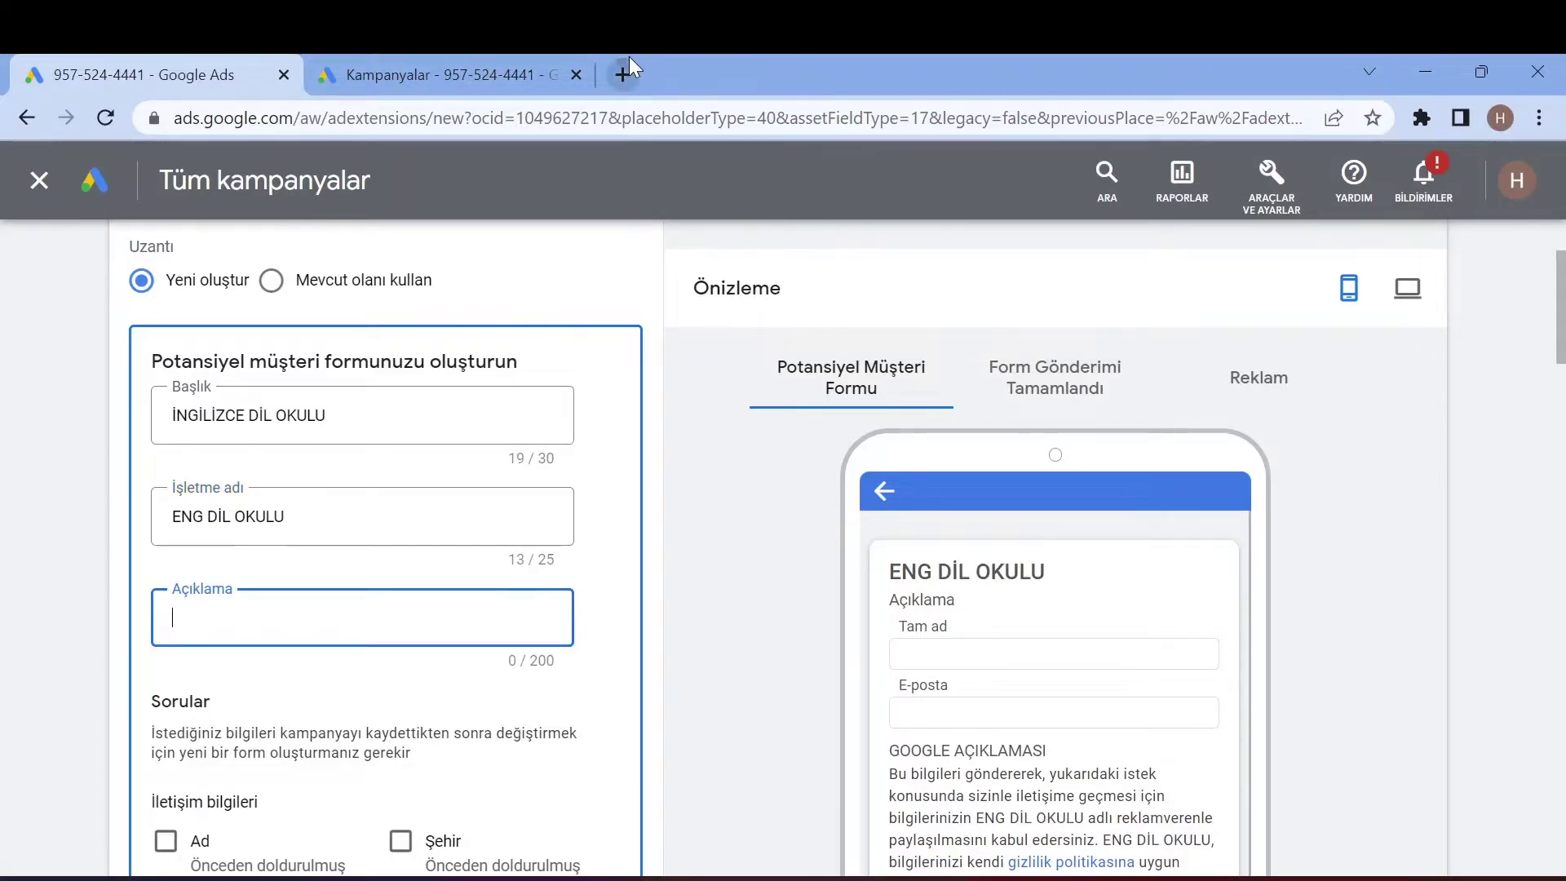
- Search Google for "ingilizce dil okulu" in a new browser tab and open the Open English ad
left_click(629, 57)
type("ingi")
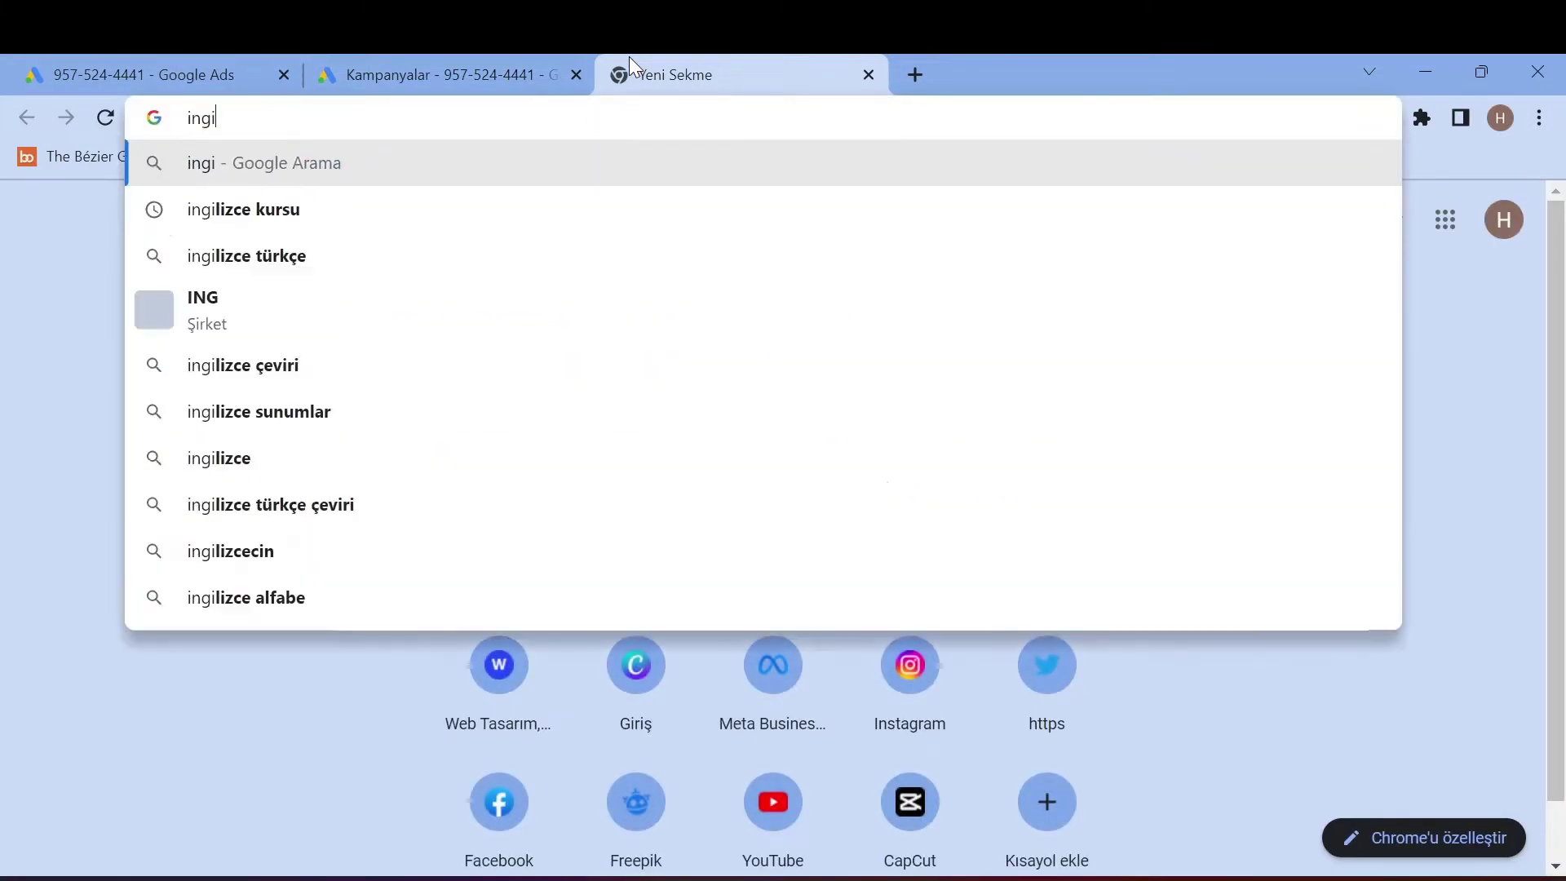
type("lizce dil okulu")
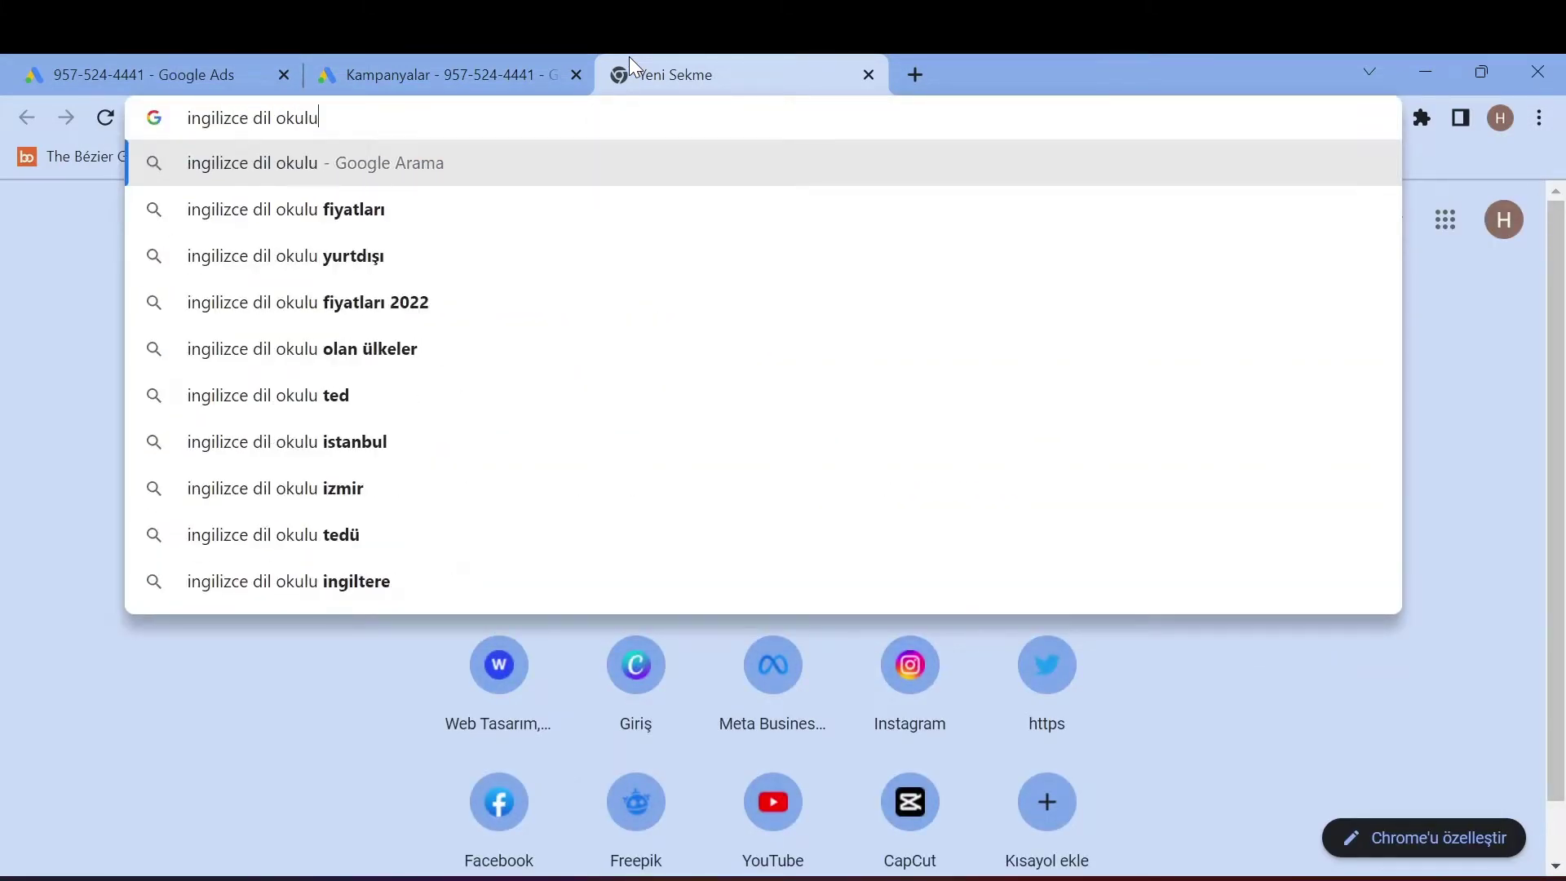
key("Return")
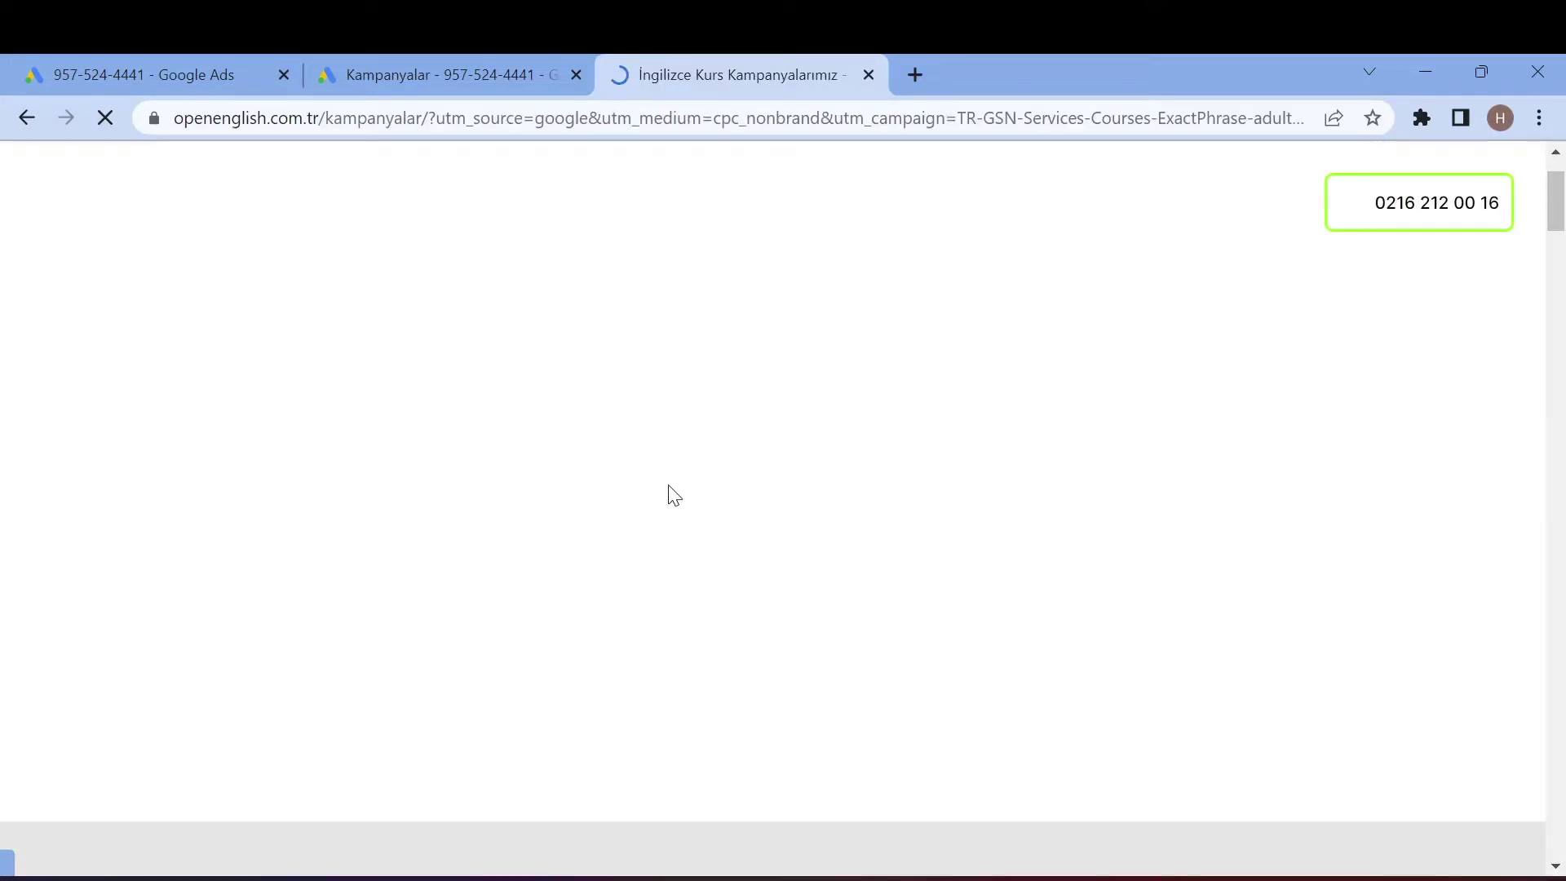
- Review the information form on Open English's landing page and the competing ads in the search results
scroll(1191, 379, "down", 3)
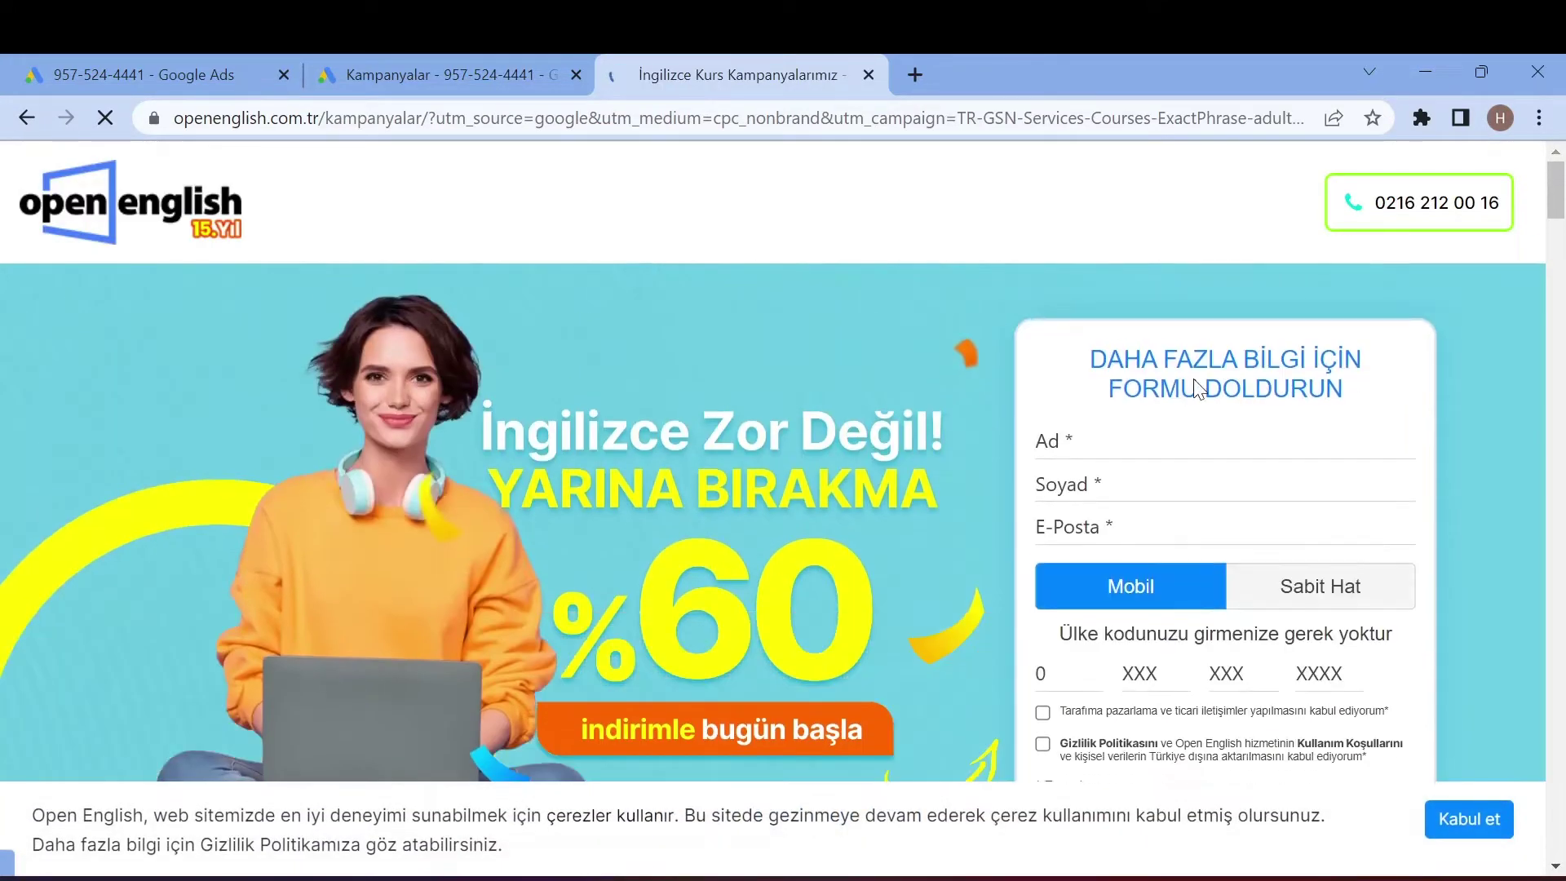
scroll(1167, 402, "down", 1)
scroll(1040, 536, "up", 1)
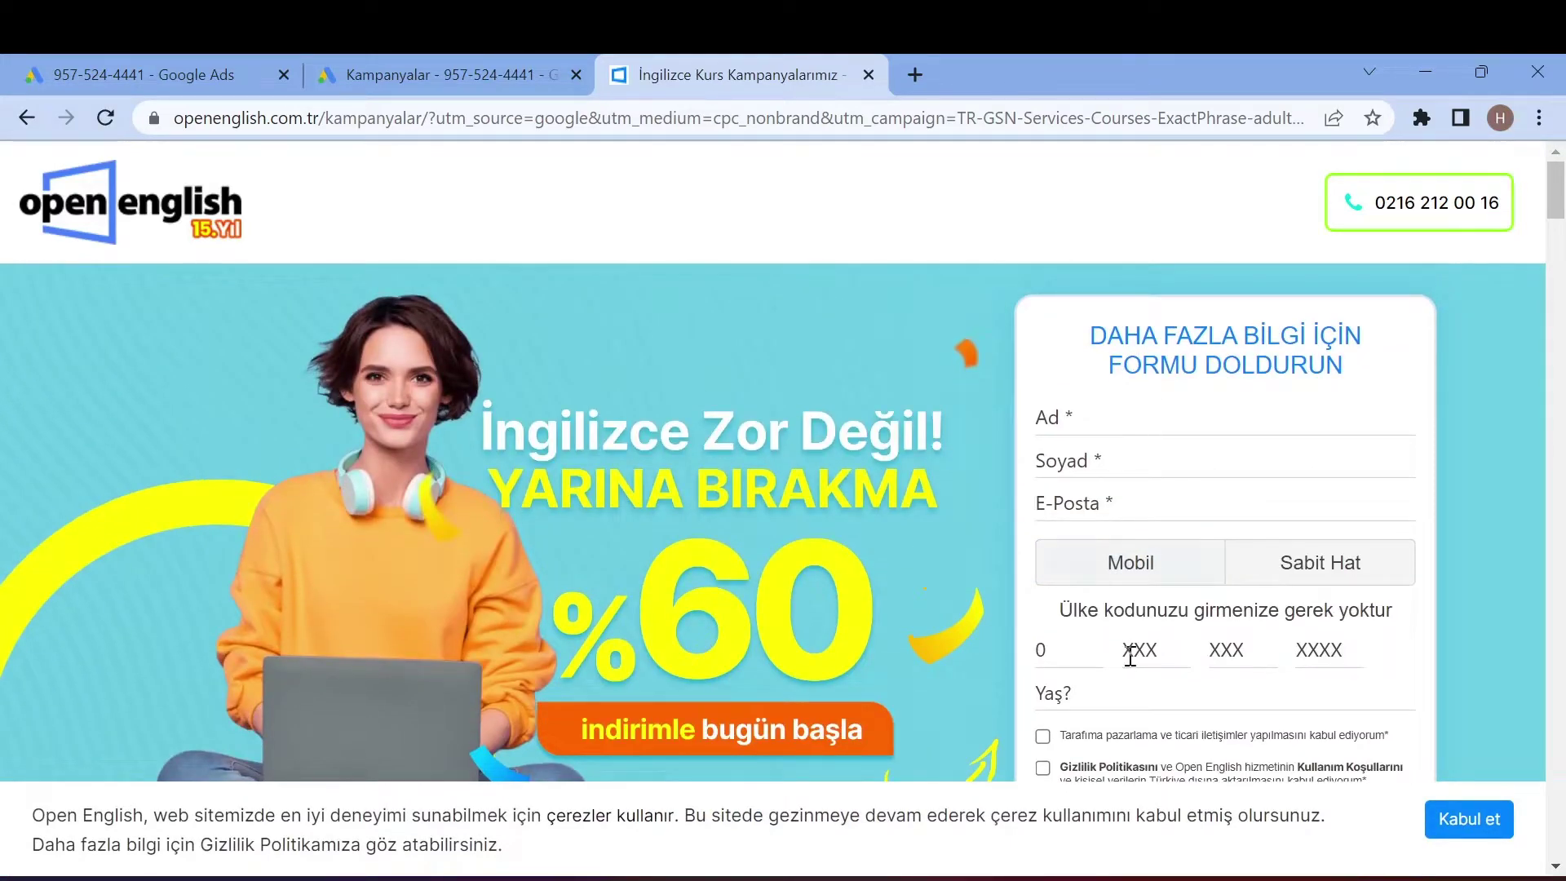
key("alt+Left")
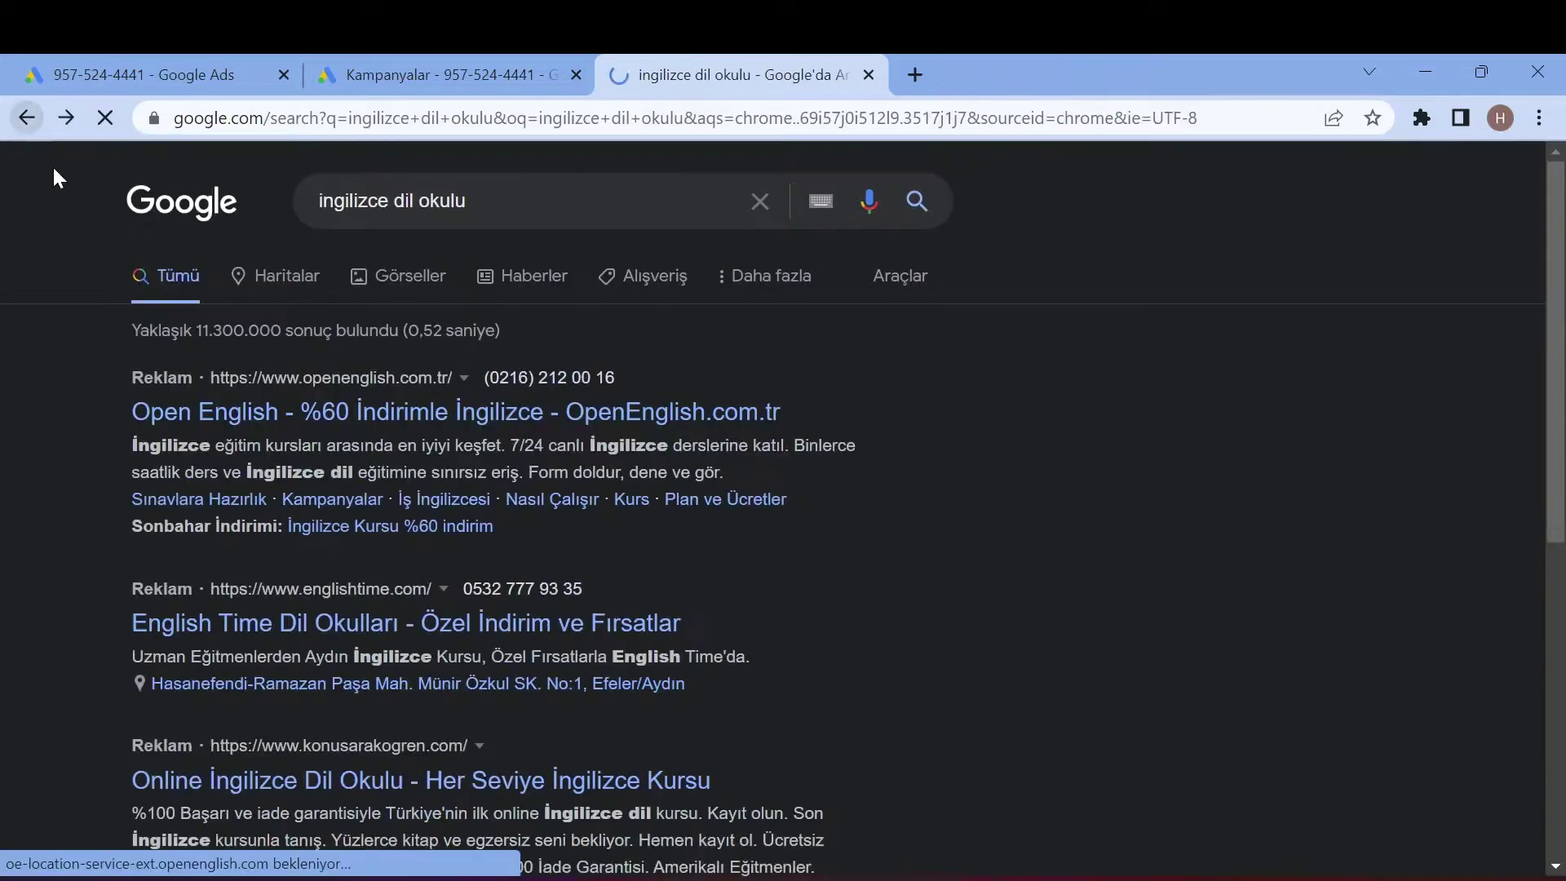
scroll(437, 714, "down", 10)
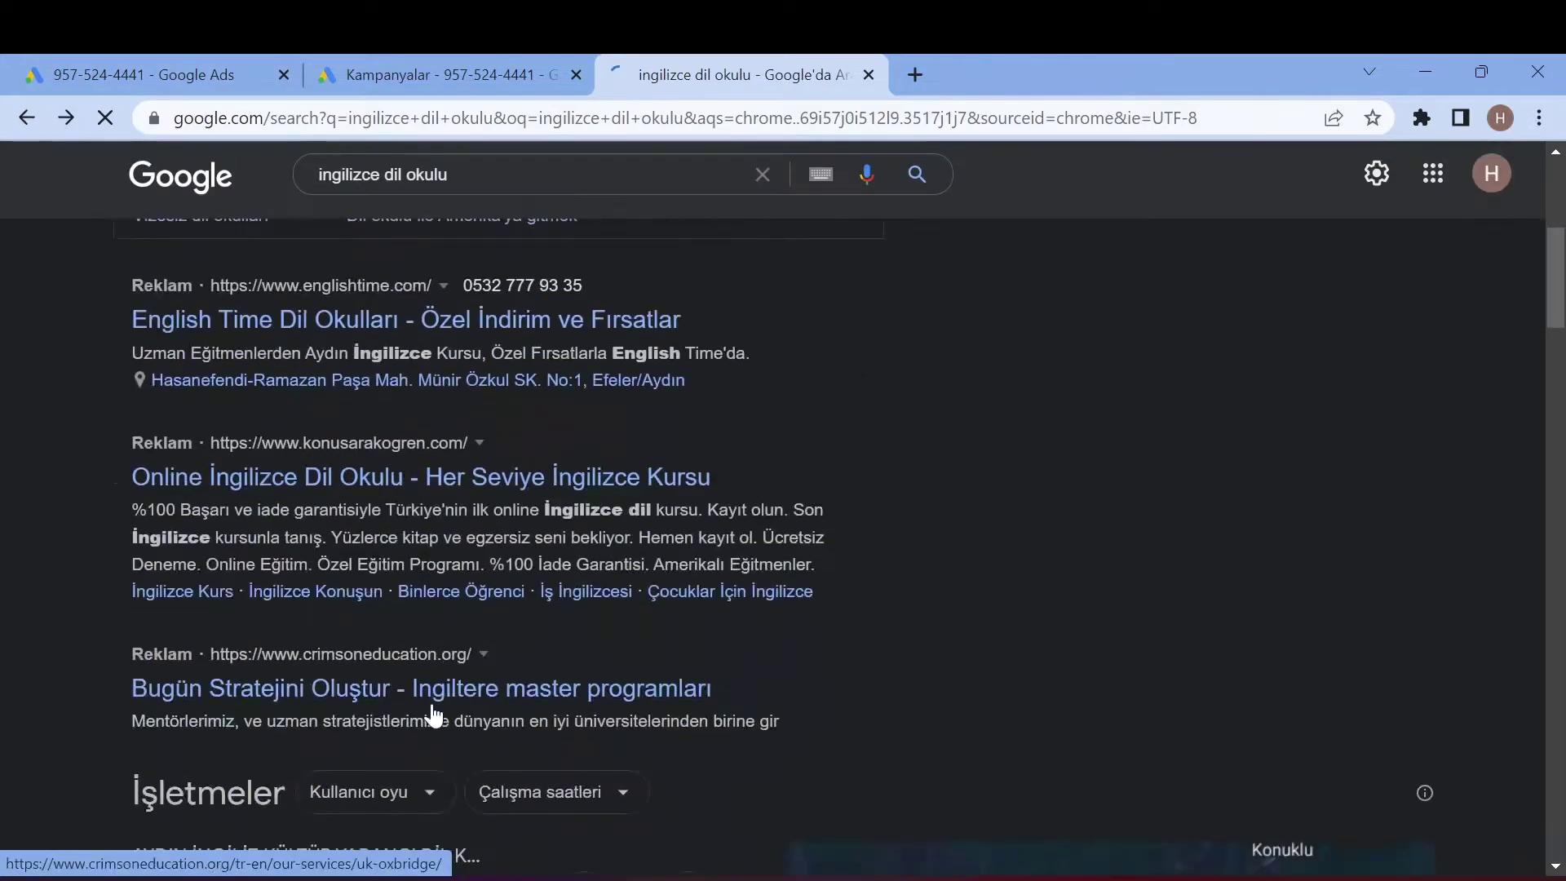
scroll(663, 750, "up", 10)
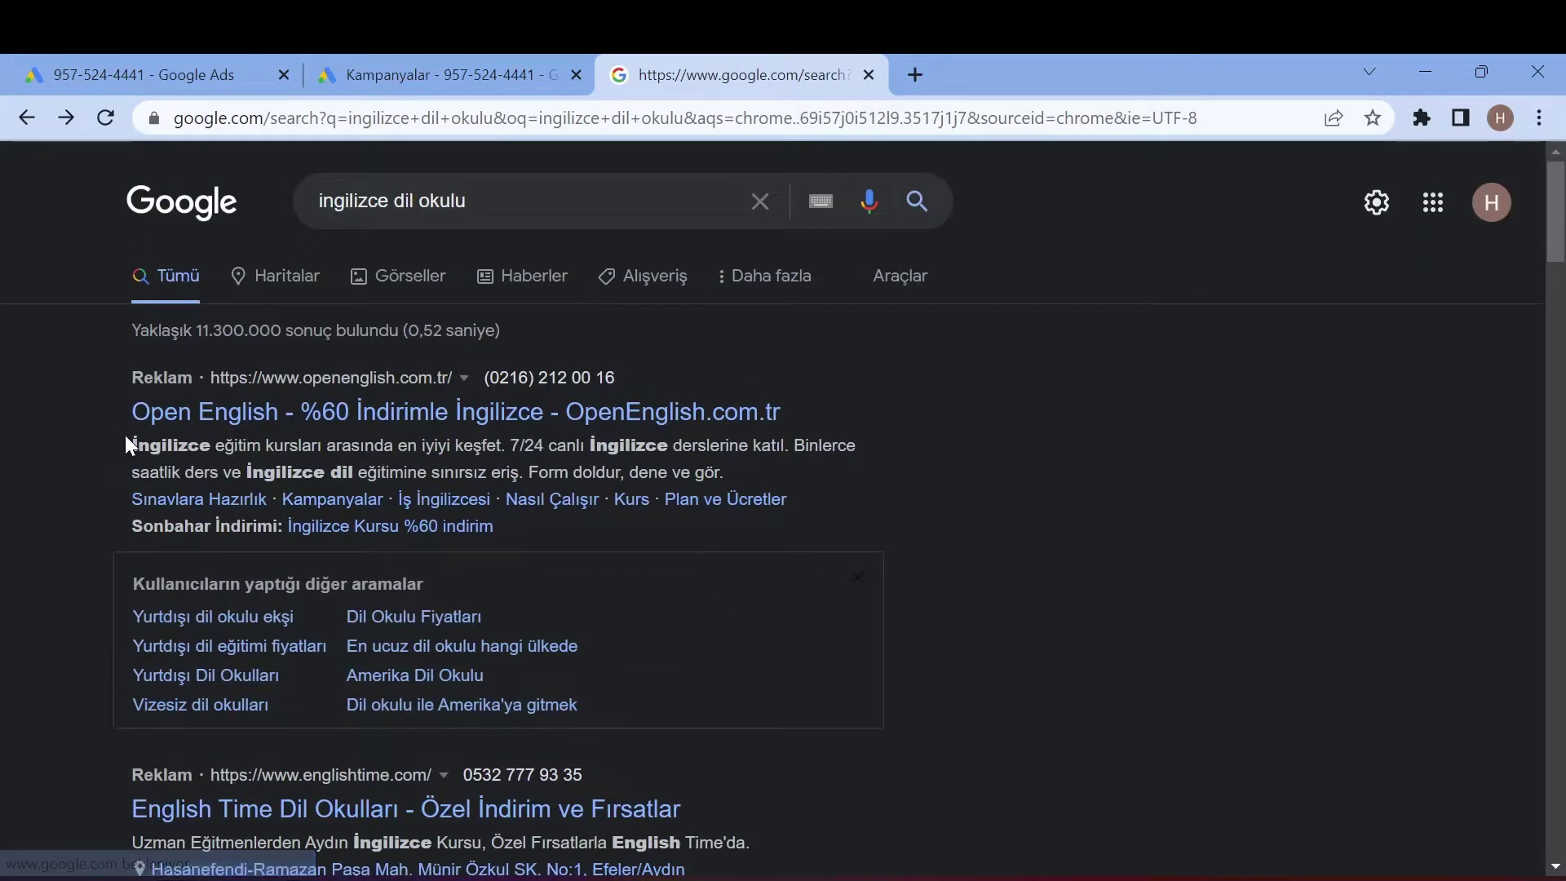
- Copy the description text of the Open English search ad and paste it as the lead form's description
left_click_drag(131, 444, 736, 476)
key("ctrl+c")
left_click(407, 58)
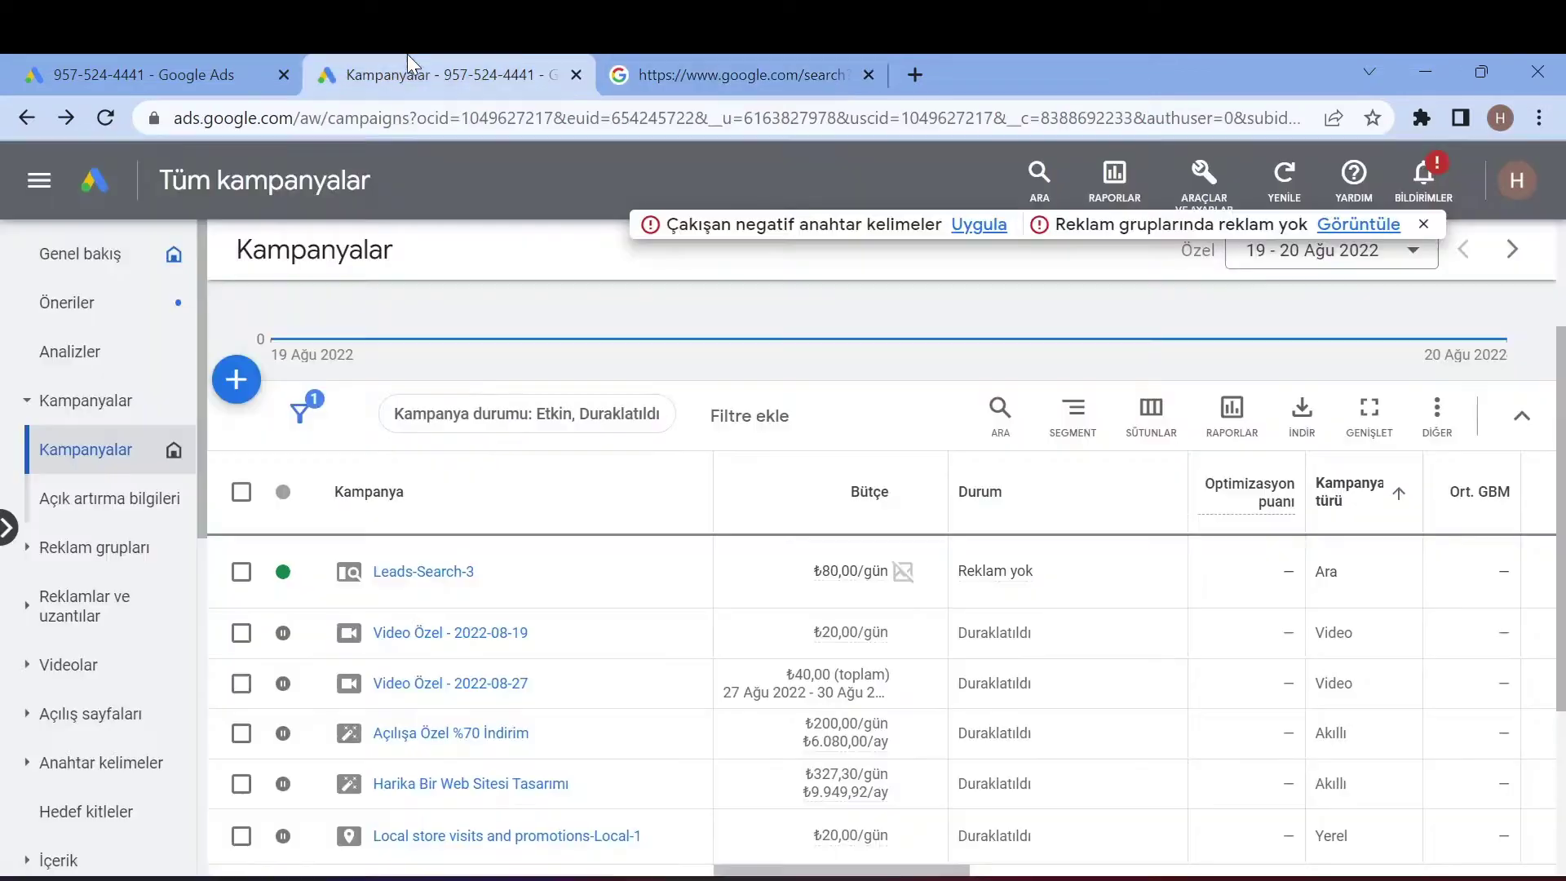
left_click(203, 57)
key("ctrl+v")
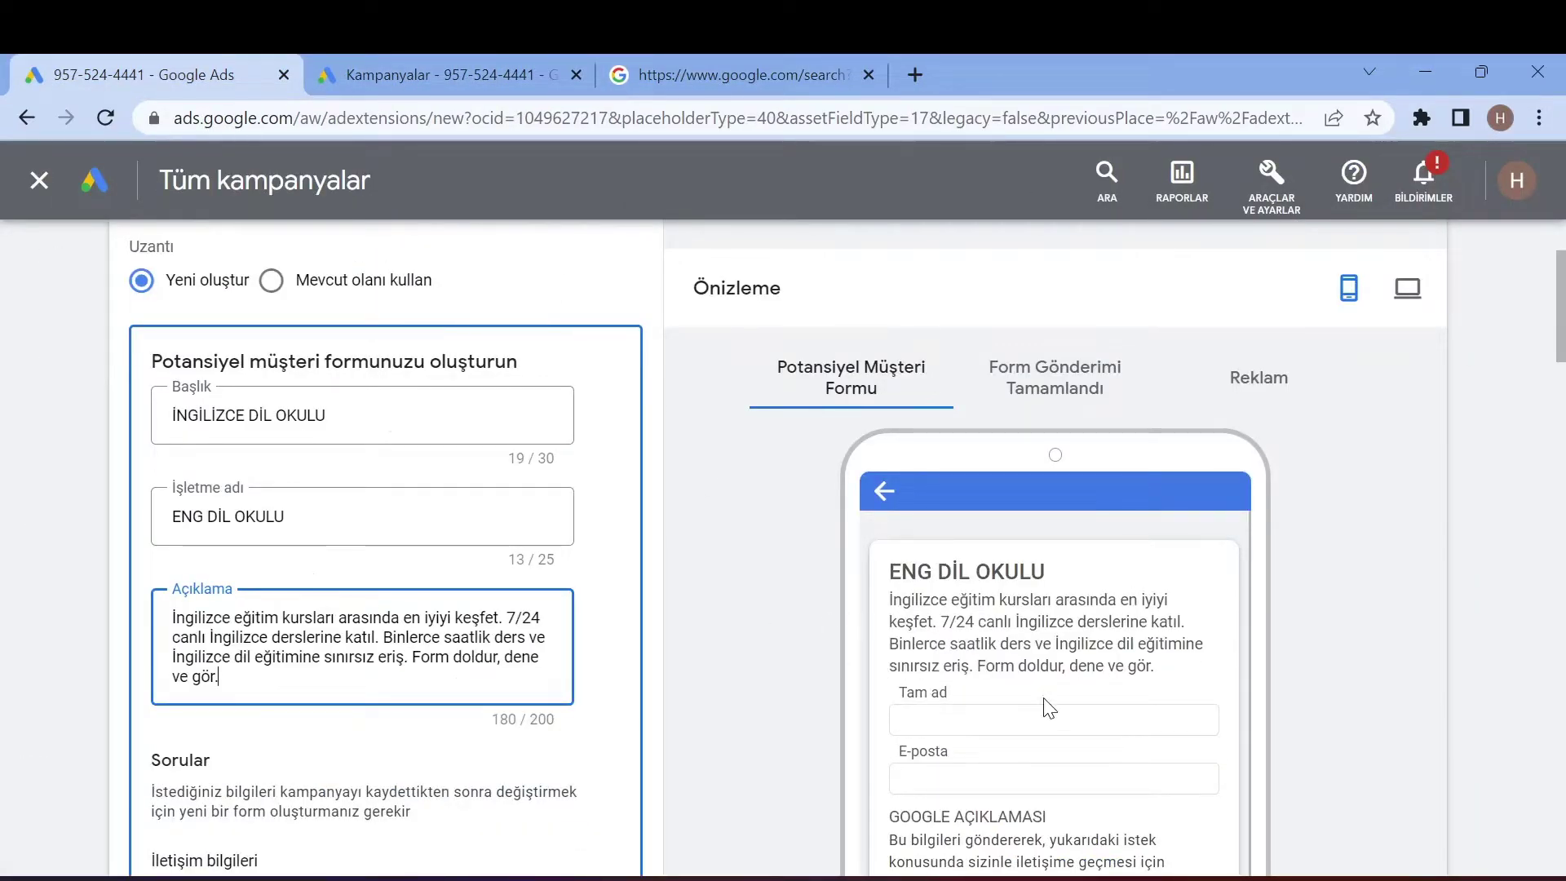
- Request name as Ad ve soyadı, Telefon numarası and E-posta under the lead form's contact information
scroll(851, 690, "down", 2)
scroll(850, 691, "up", 2)
scroll(850, 690, "down", 4)
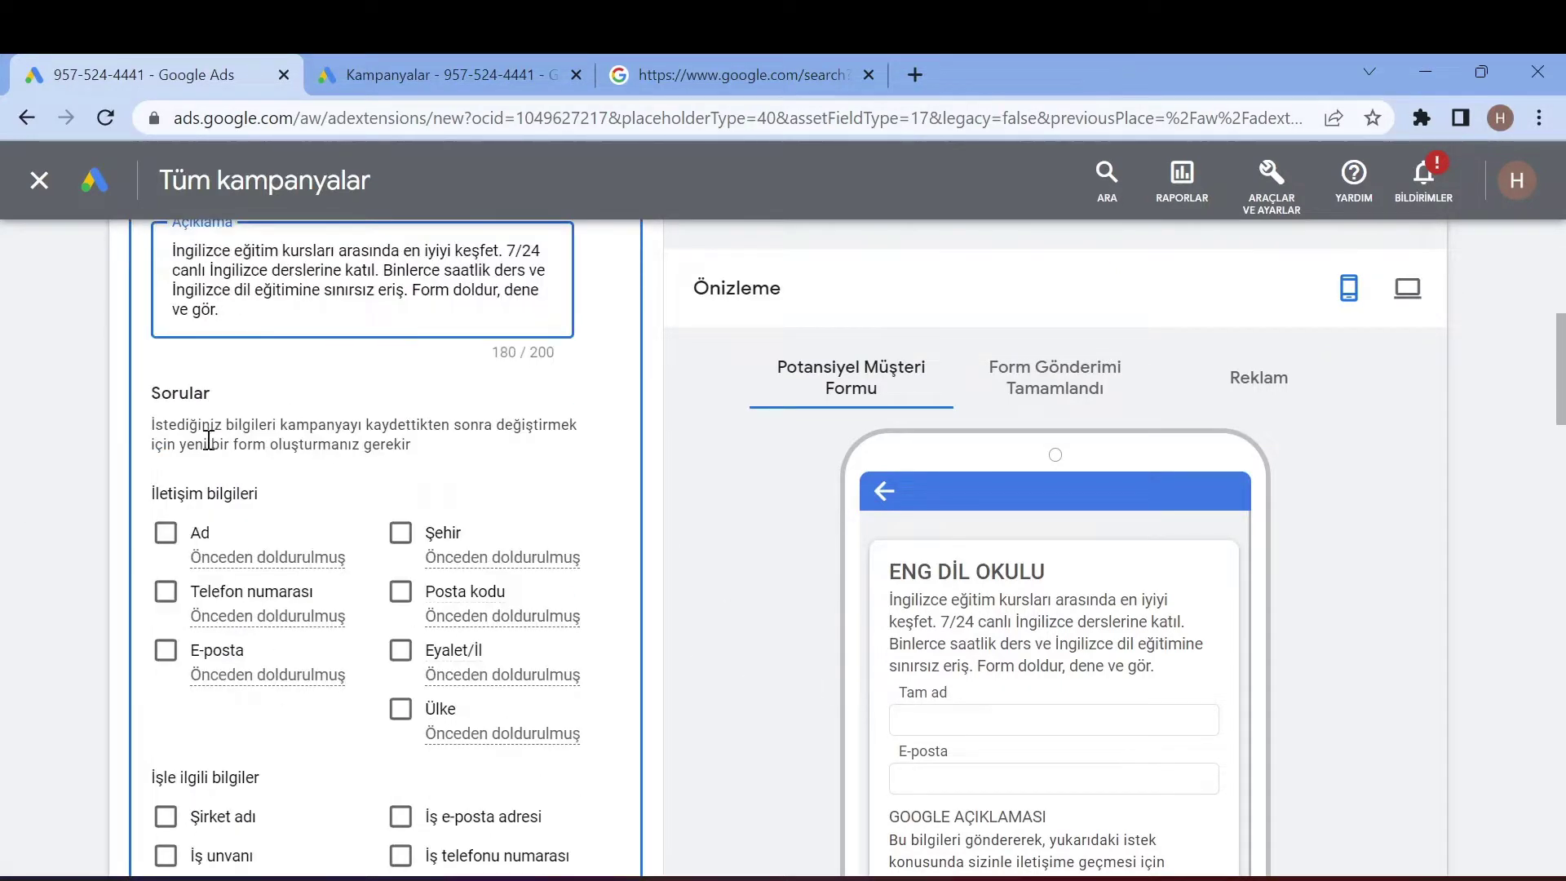
left_click(167, 540)
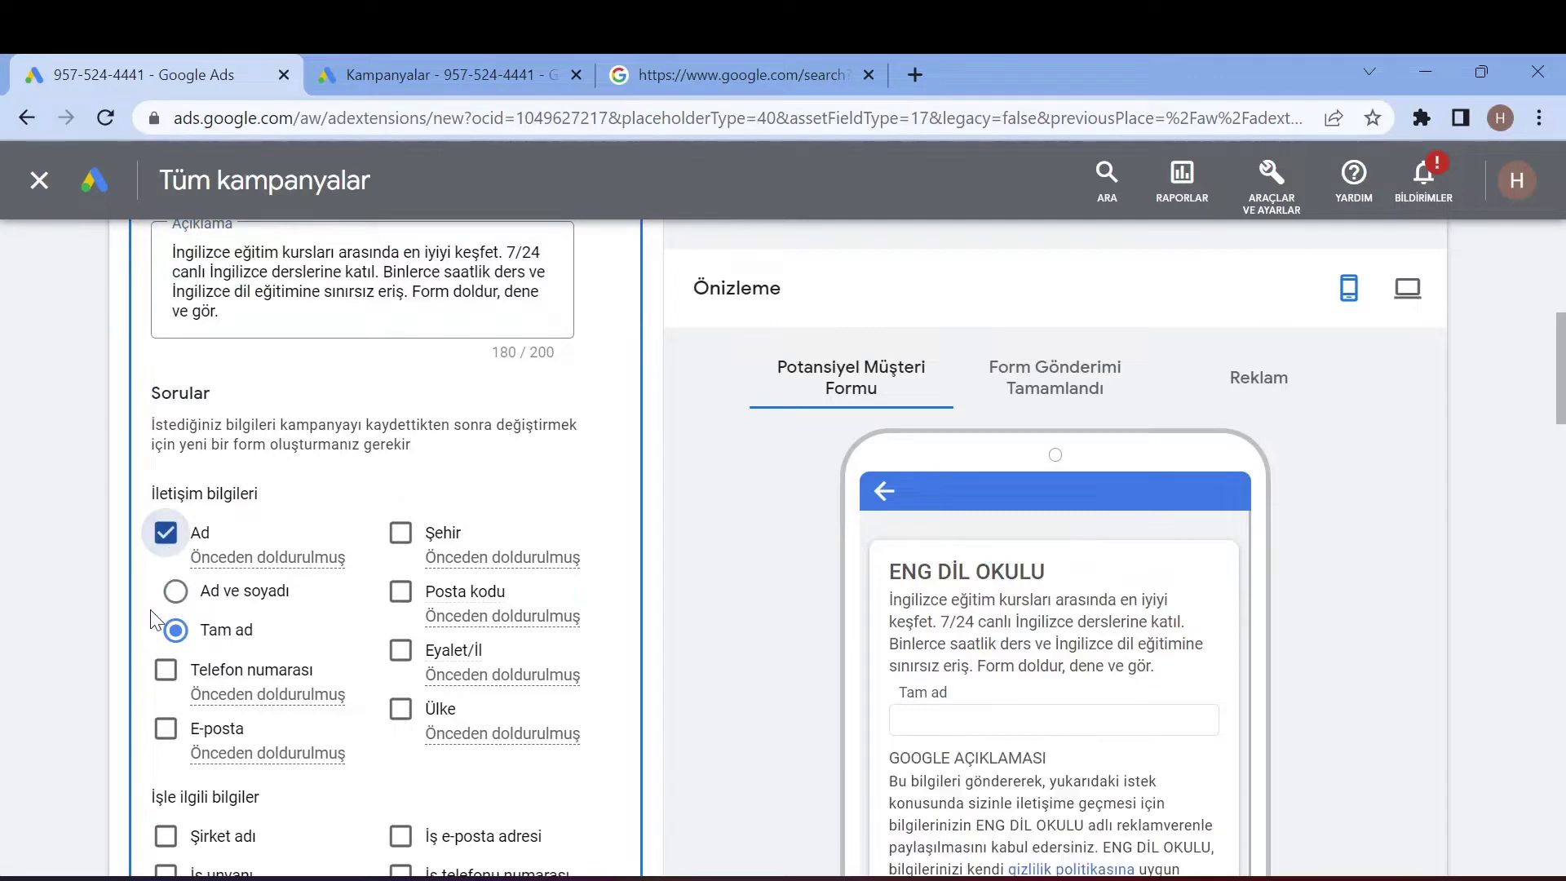
scroll(155, 620, "down", 2)
left_click(175, 407)
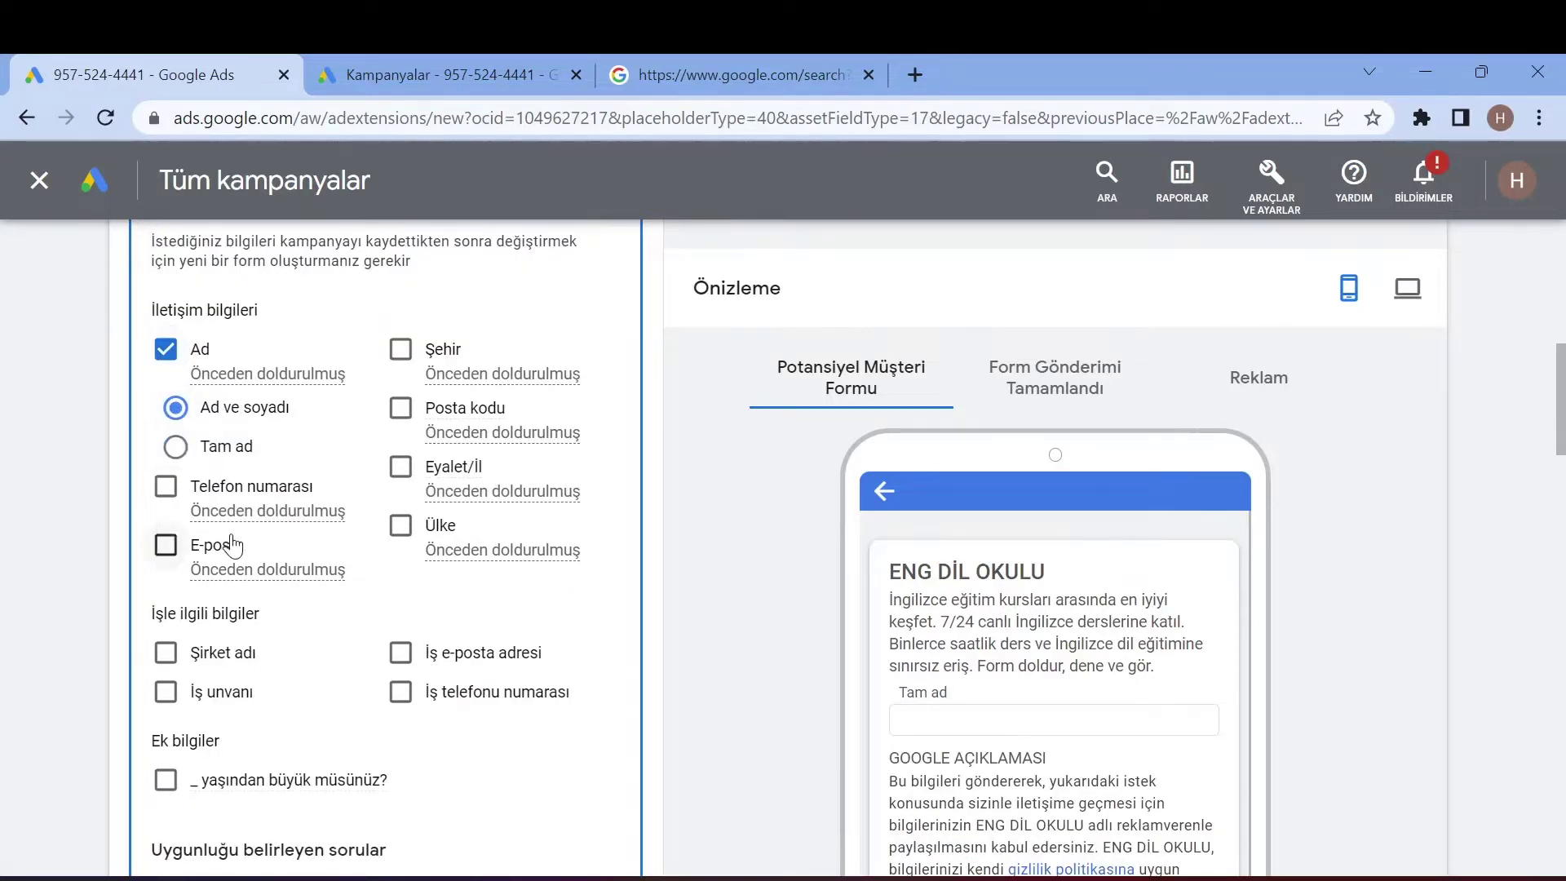
left_click(166, 487)
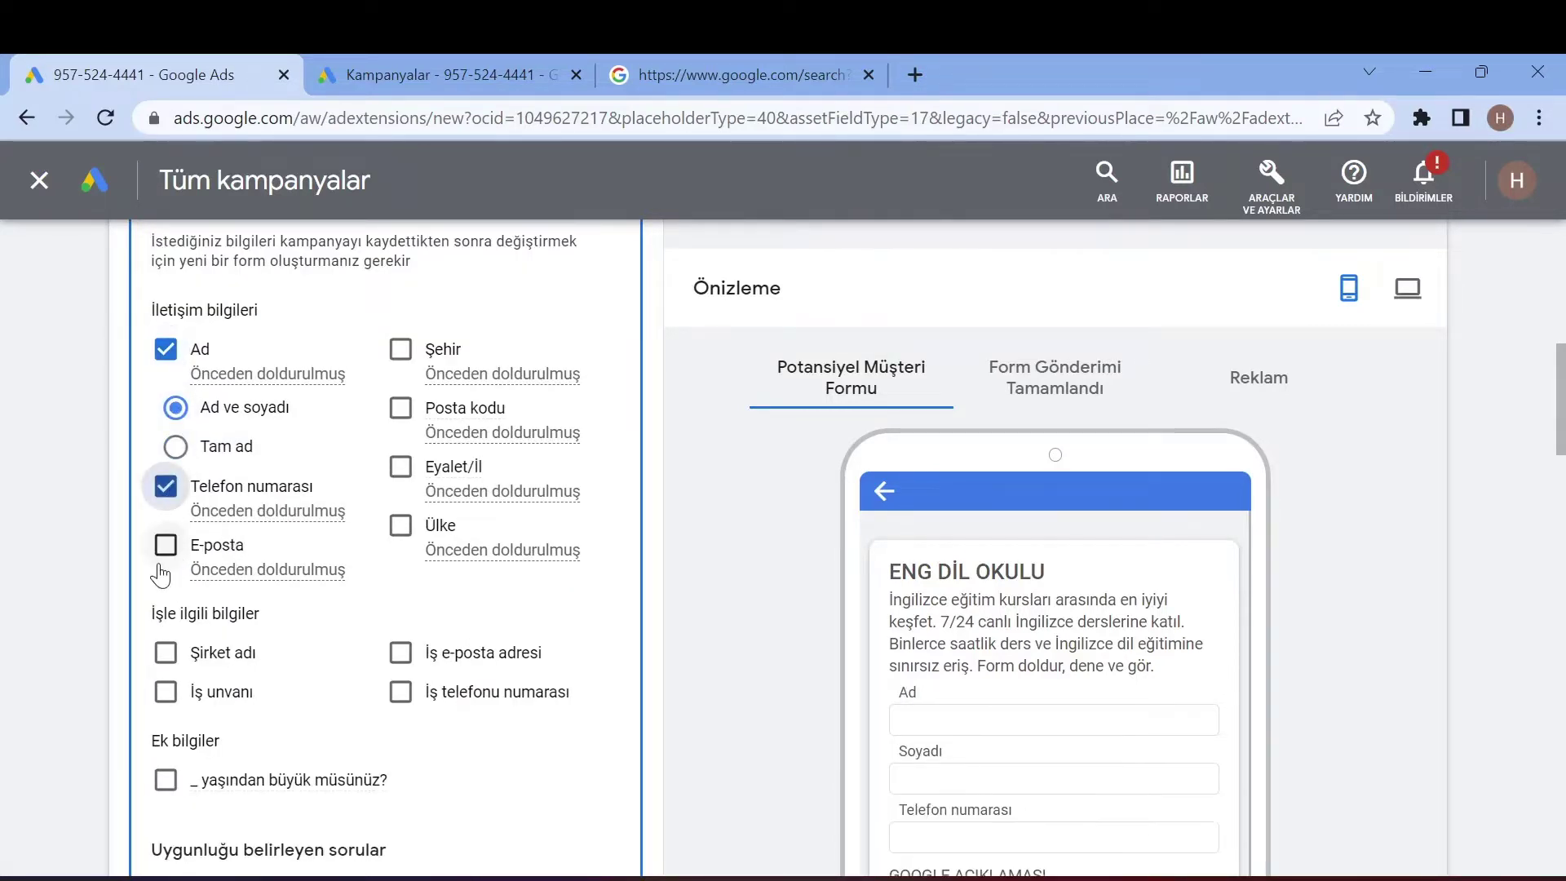
left_click(162, 571)
- Examine the mobile preview of the lead form and the remaining question options
scroll(673, 618, "down", 2)
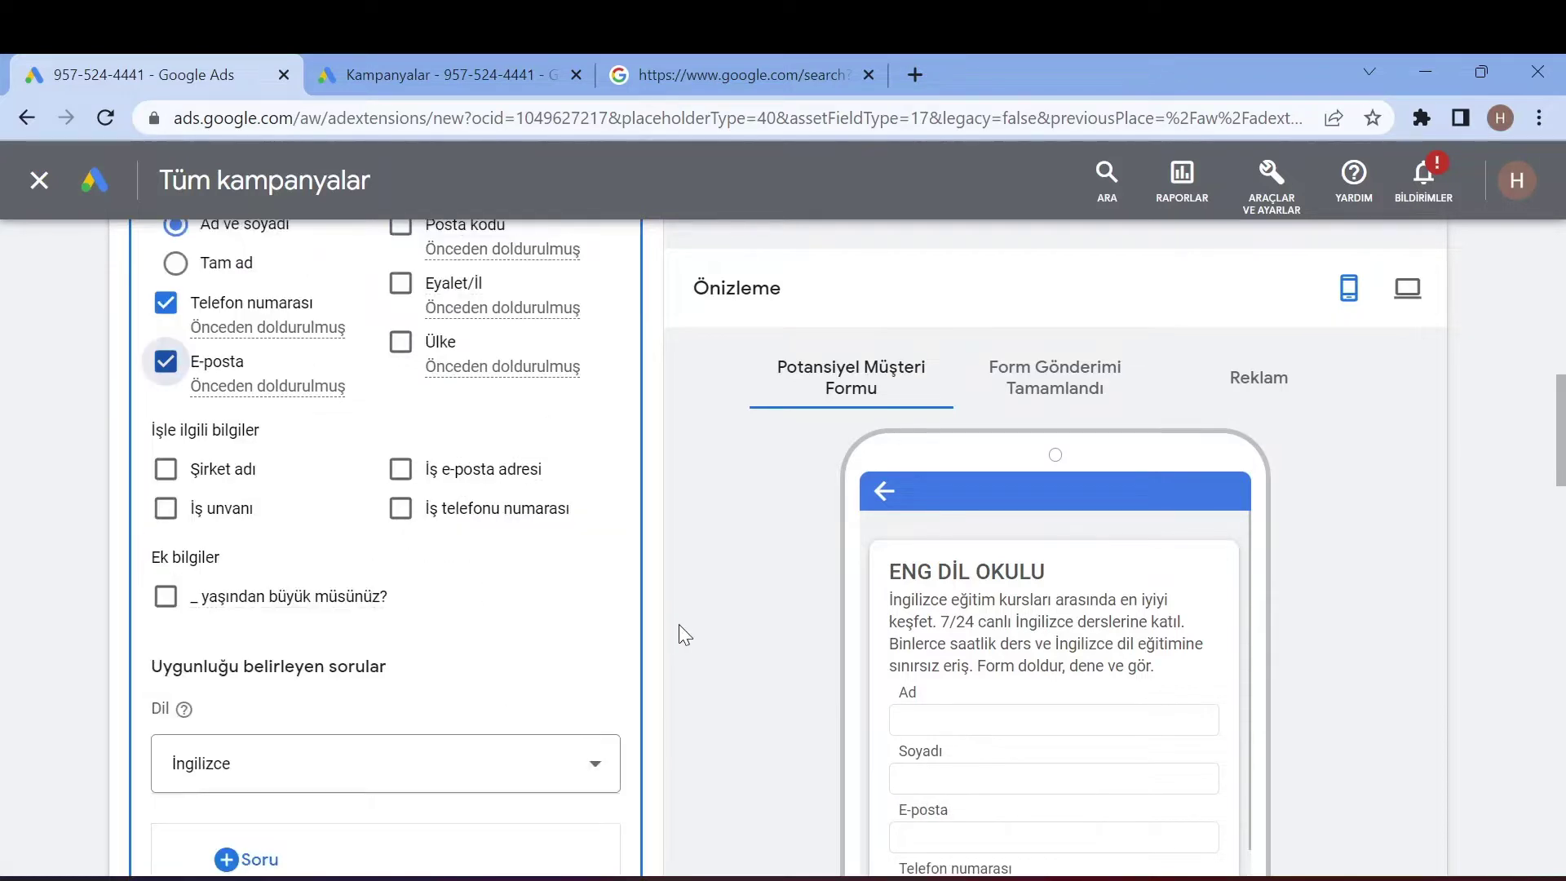
scroll(1060, 661, "down", 2)
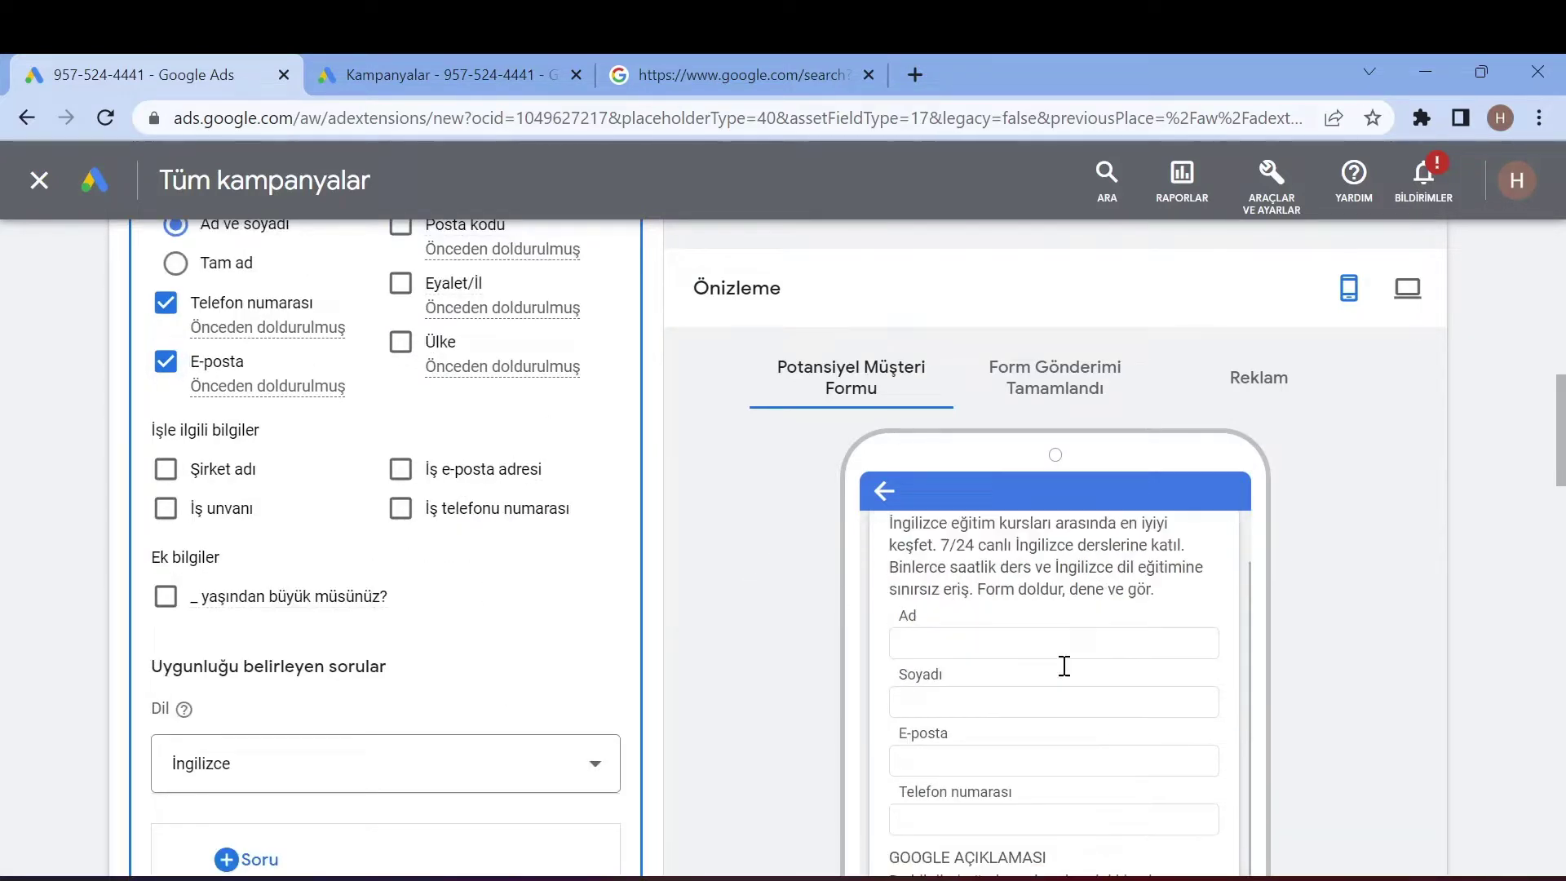
scroll(1036, 702, "up", 2)
scroll(1012, 694, "down", 2)
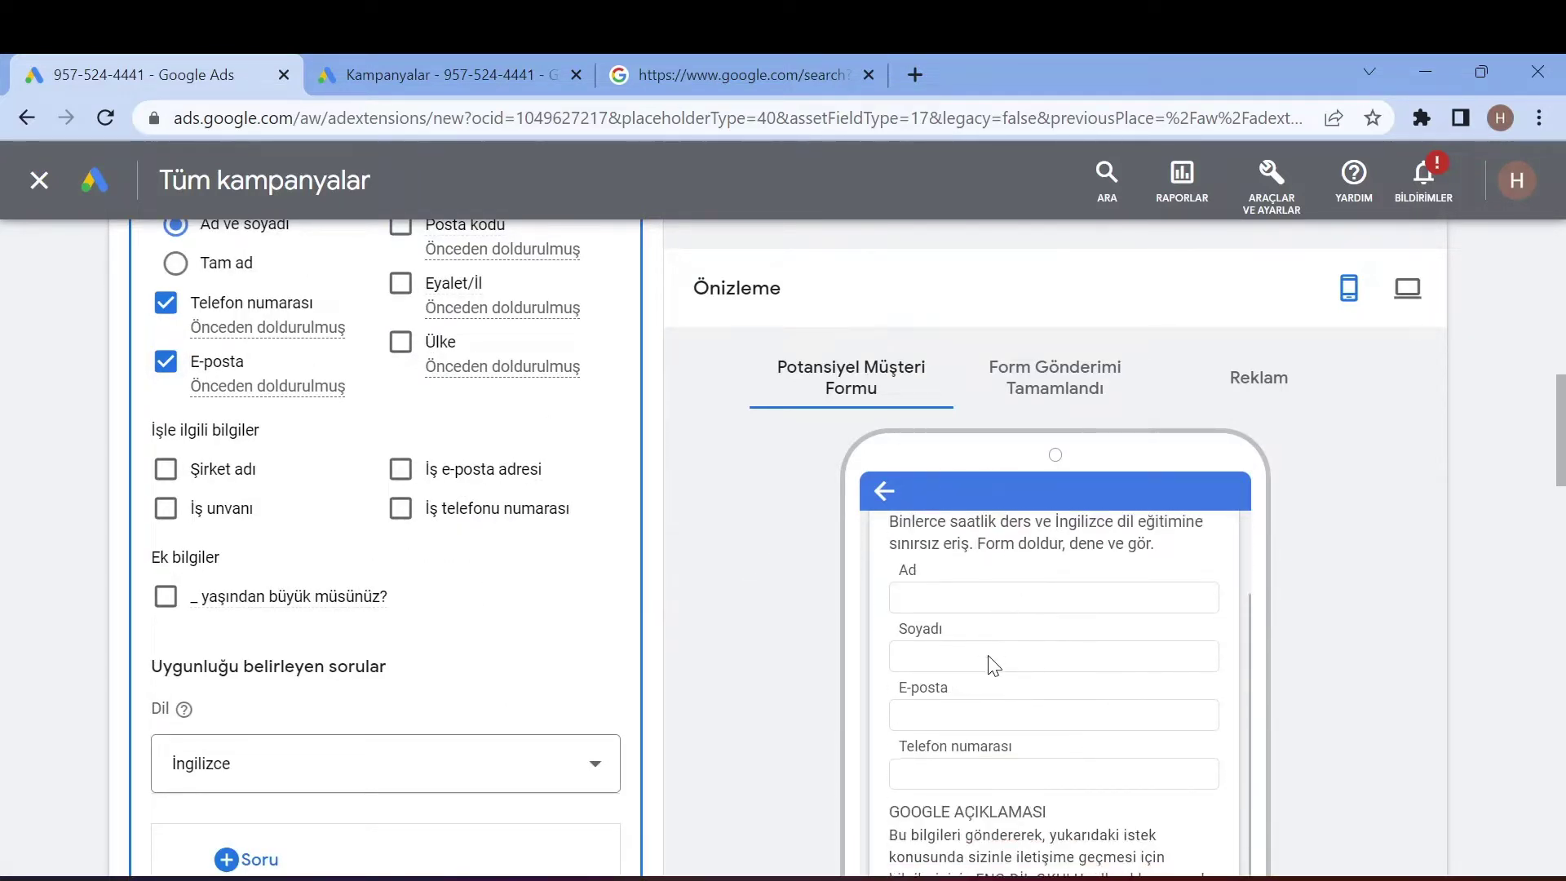
scroll(987, 644, "down", 2)
scroll(914, 686, "up", 2)
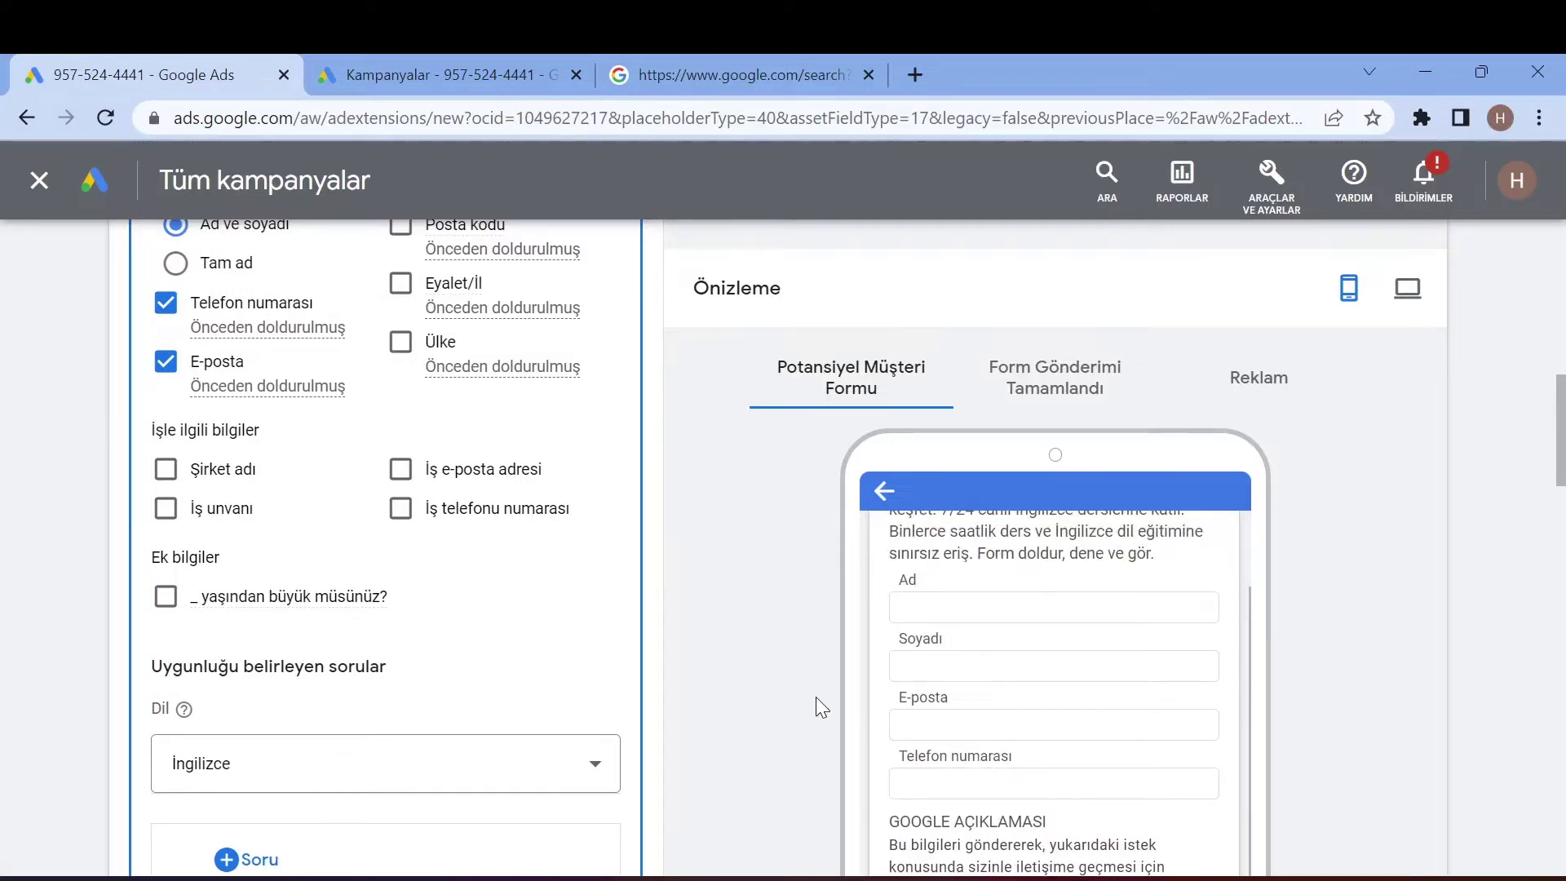
scroll(816, 697, "up", 2)
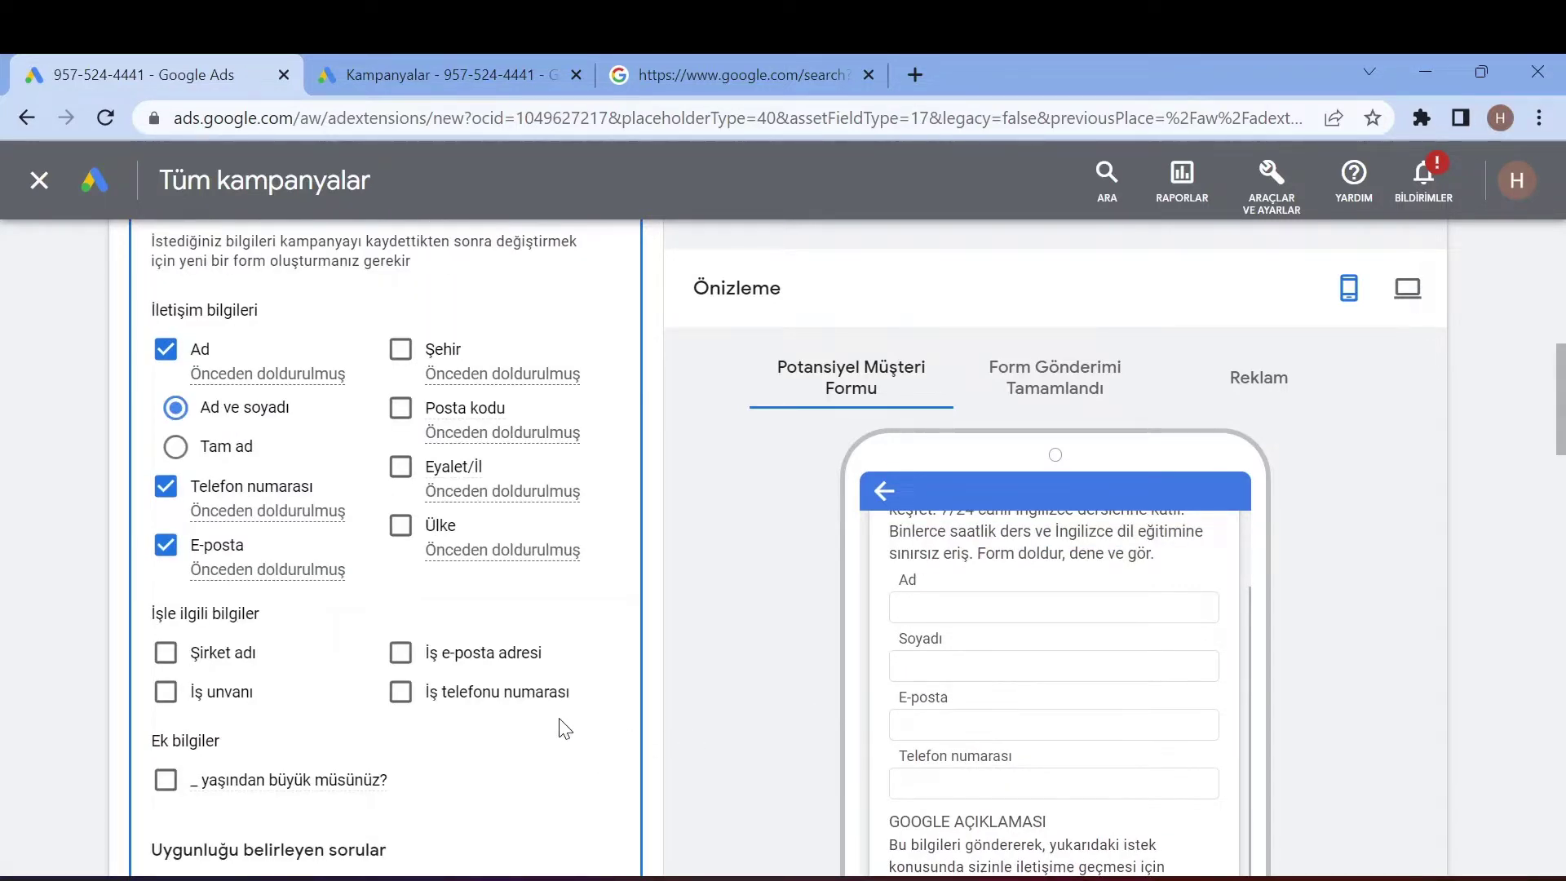
- Add the "_ yaşından büyük müsünüz?" question to the lead form with the age set to 18
scroll(560, 727, "down", 2)
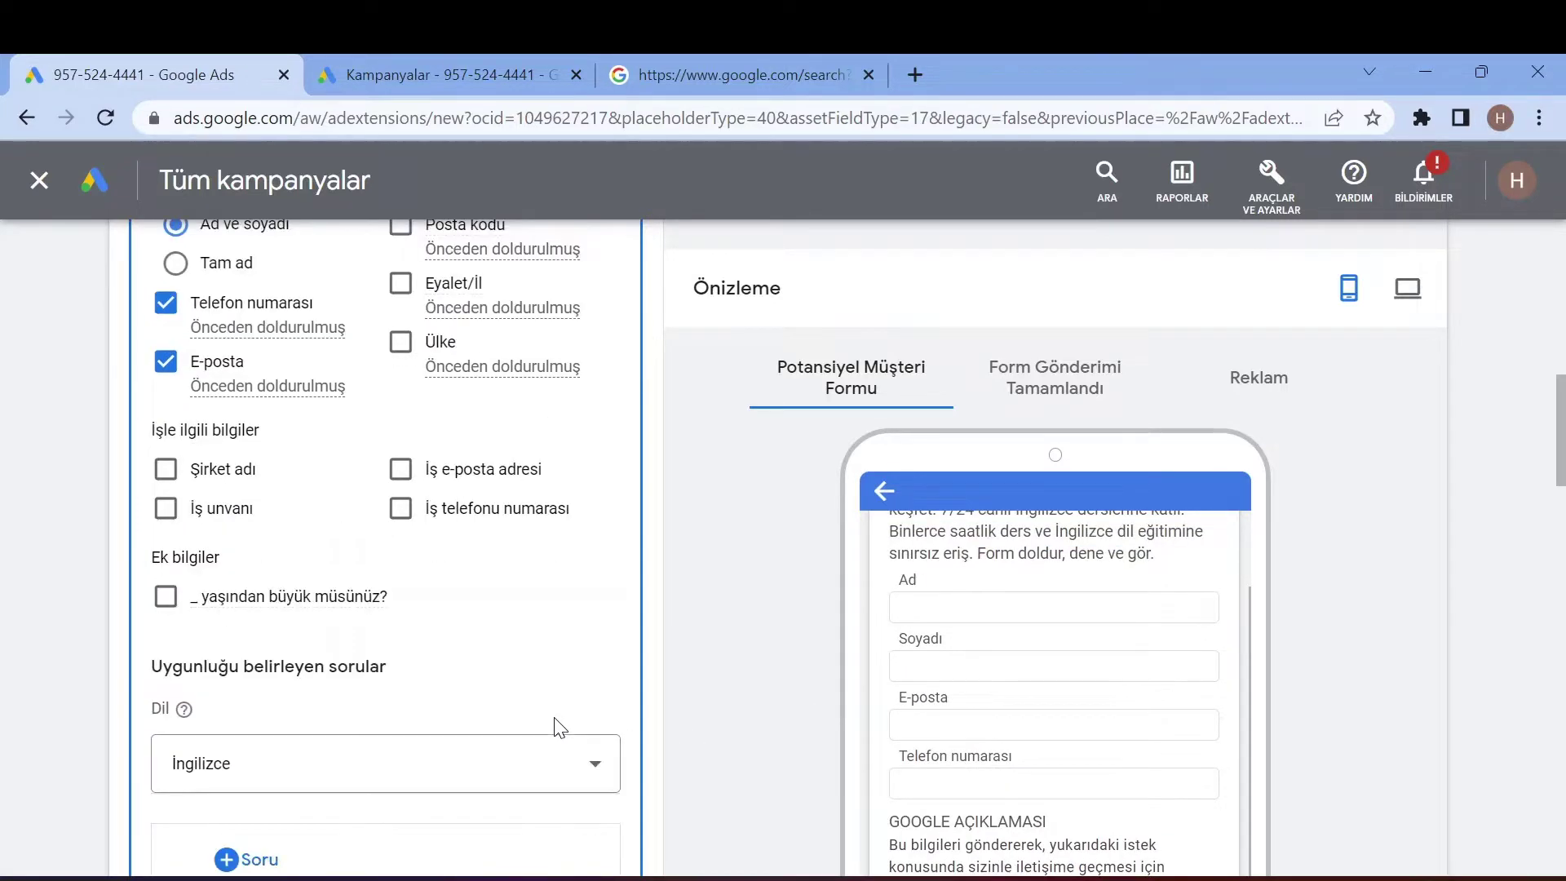
left_click(166, 596)
left_click(201, 669)
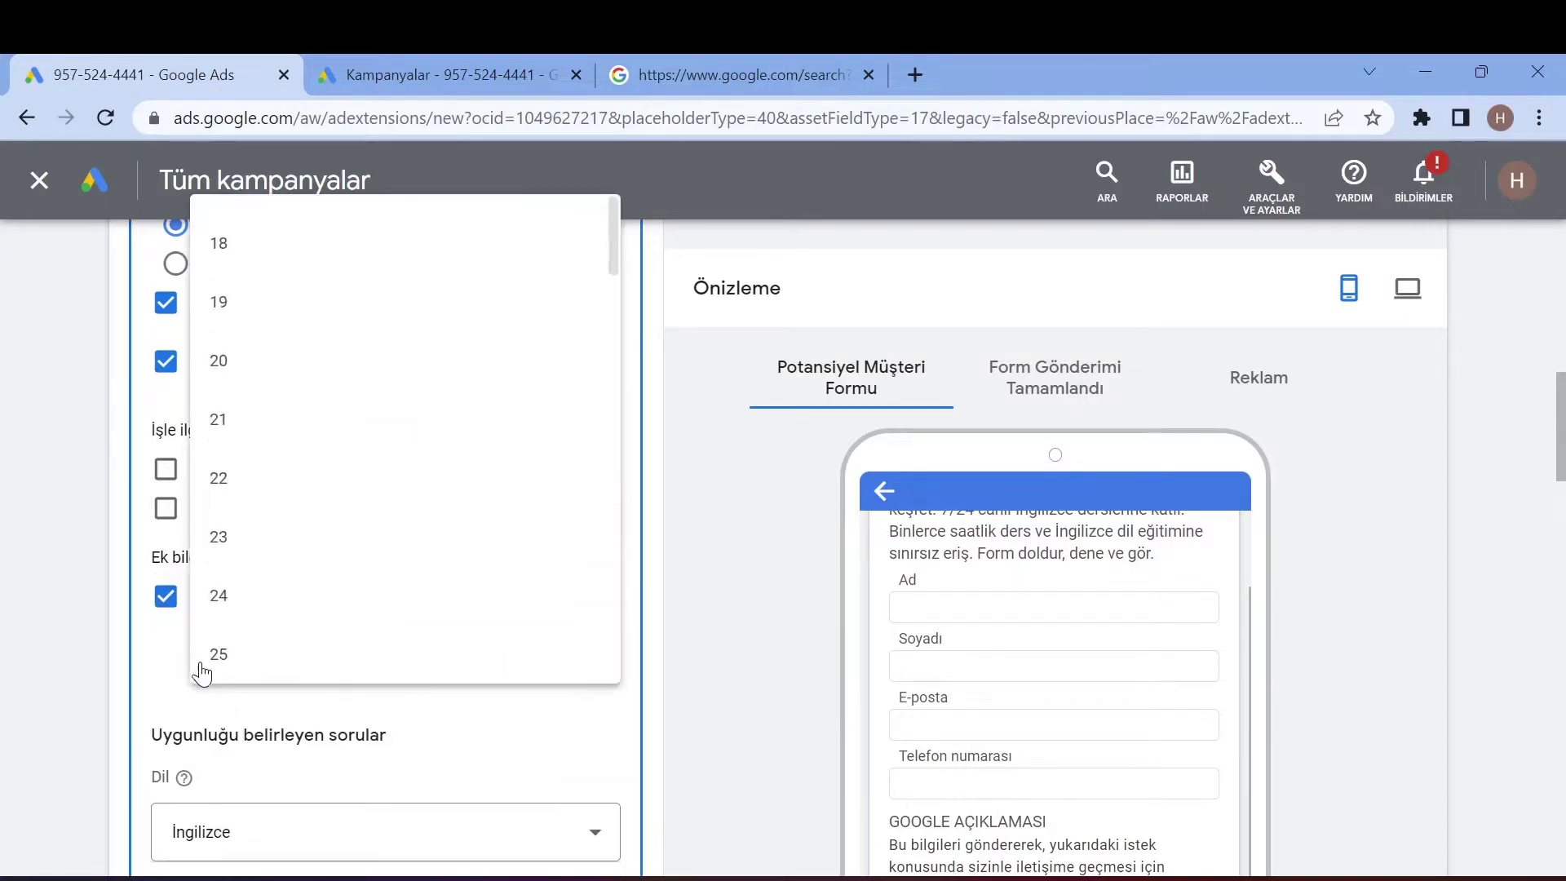
left_click(262, 259)
left_click(691, 619)
- Check the age question in the form preview and the language choices for the qualifying questions
scroll(1017, 712, "down", 2)
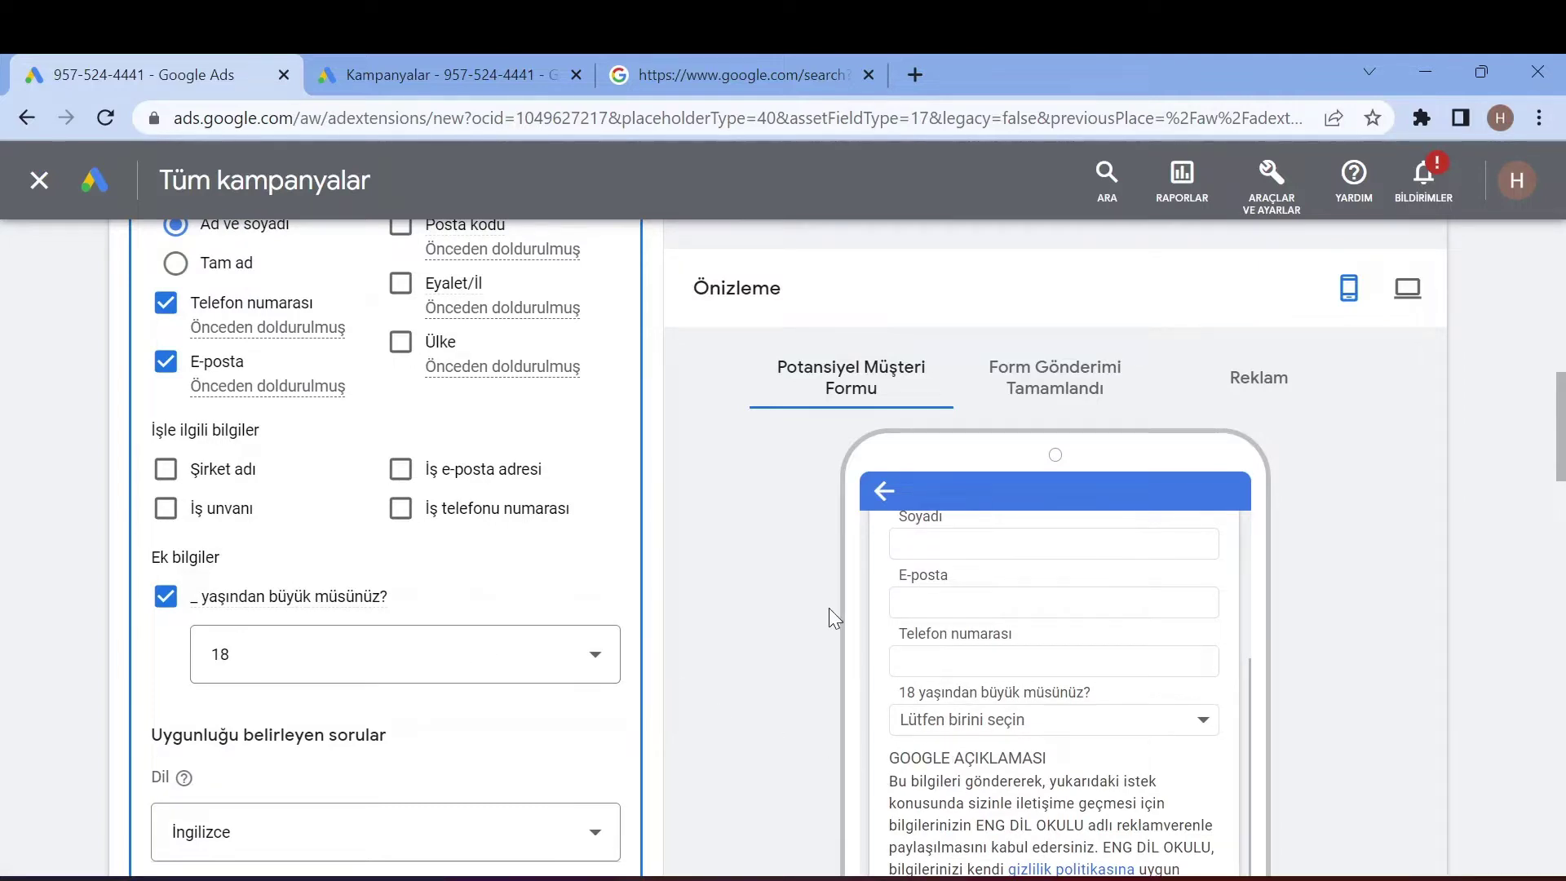
scroll(976, 685, "up", 5)
scroll(973, 602, "down", 1)
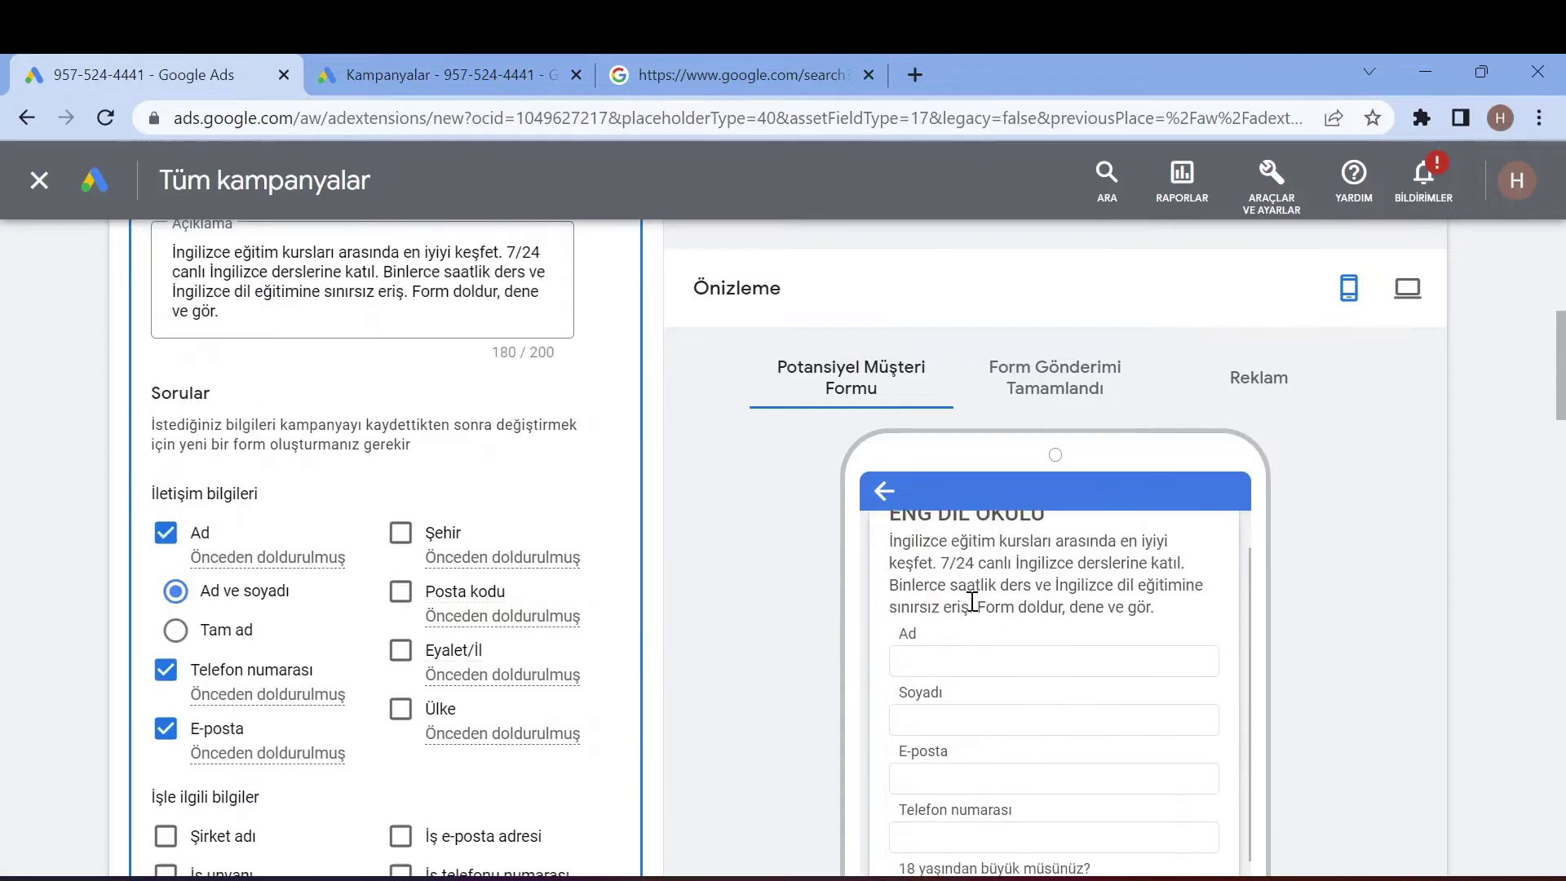
scroll(973, 602, "down", 7)
scroll(635, 620, "down", 2)
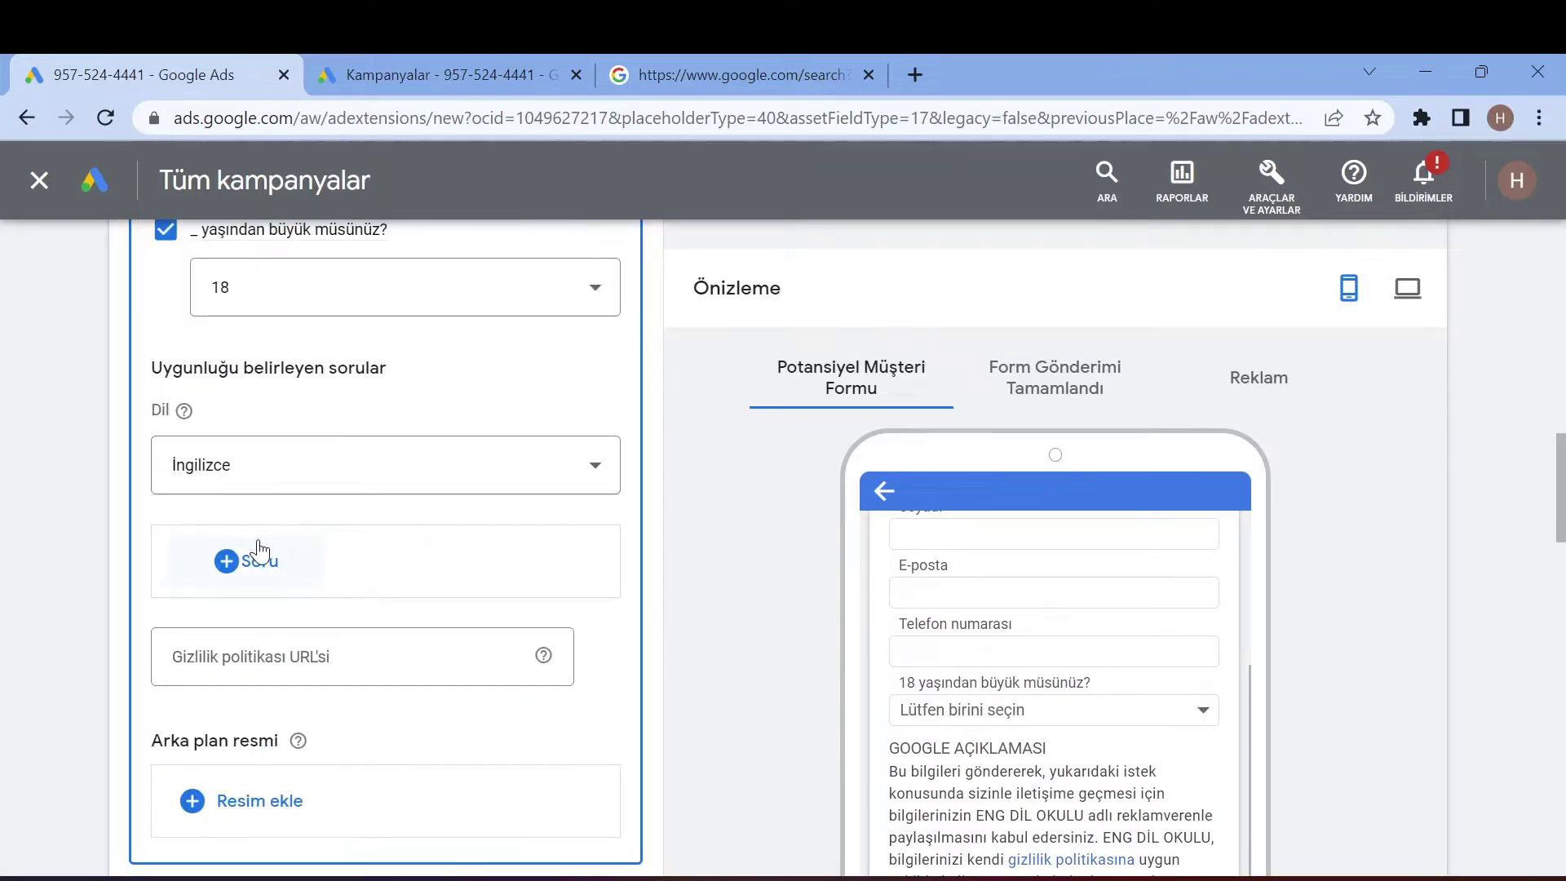
scroll(1094, 664, "down", 1)
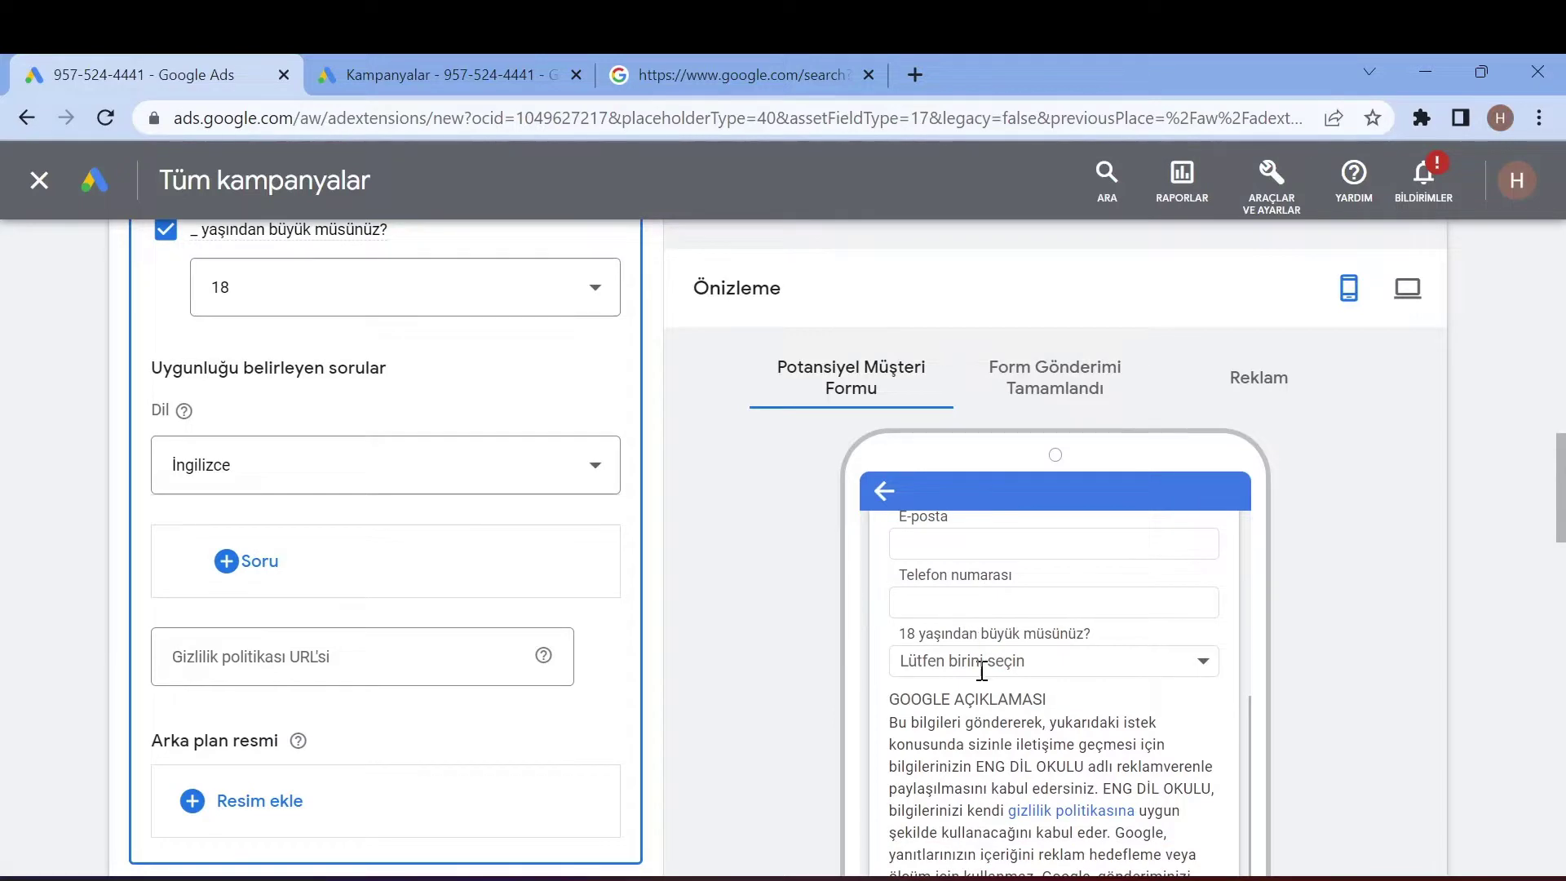
left_click(479, 465)
left_click(455, 392)
- Open the background image library and preview the cropping of the 2048 × 1072 and 1365 × 1365 images
scroll(377, 473, "down", 5)
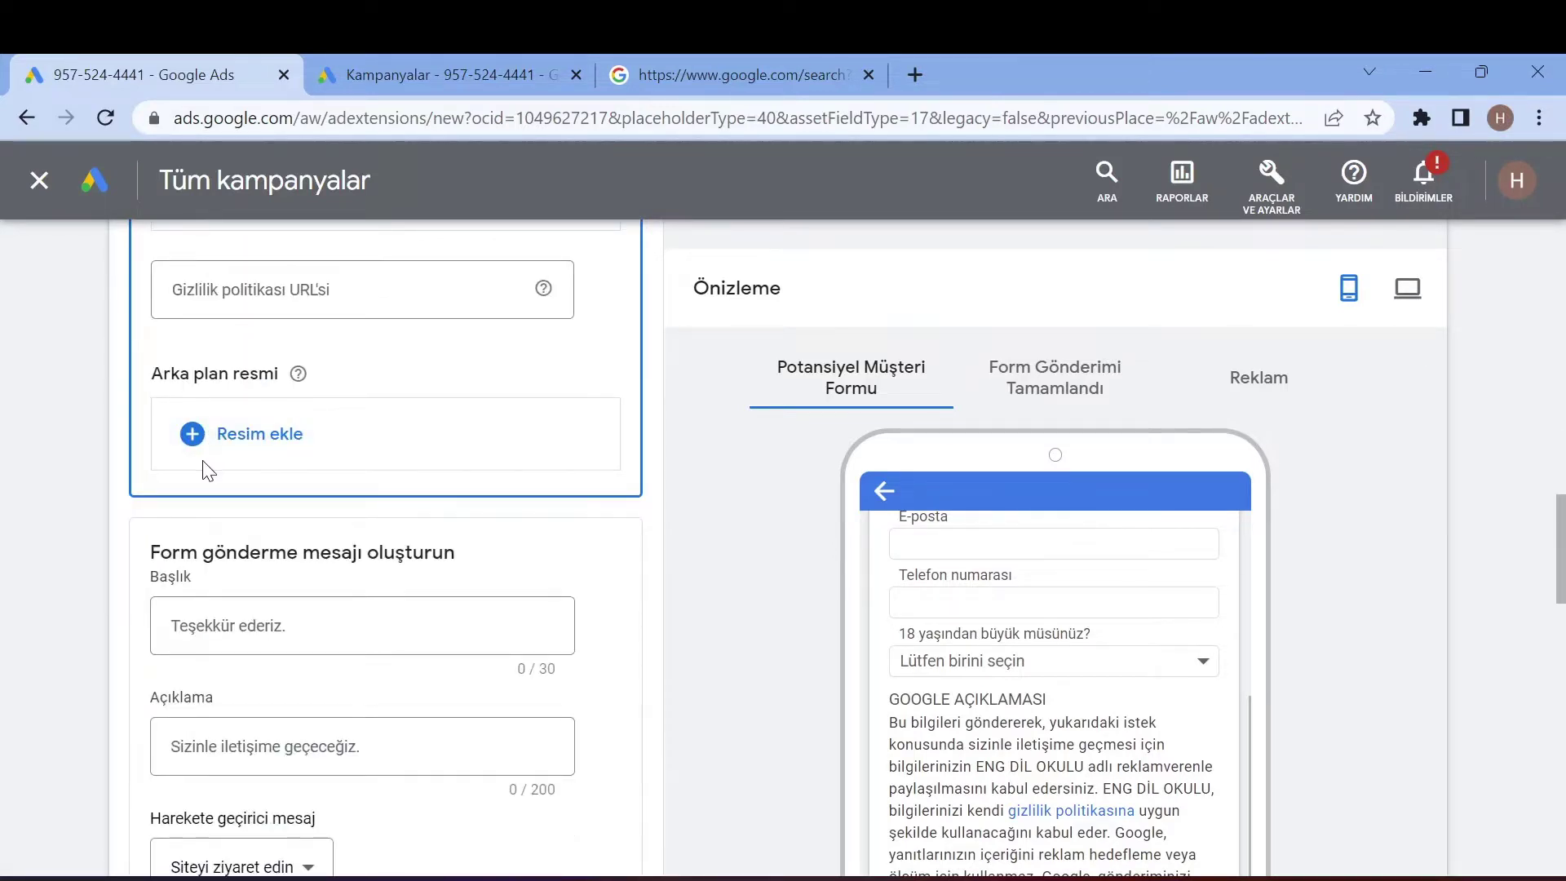
left_click(202, 449)
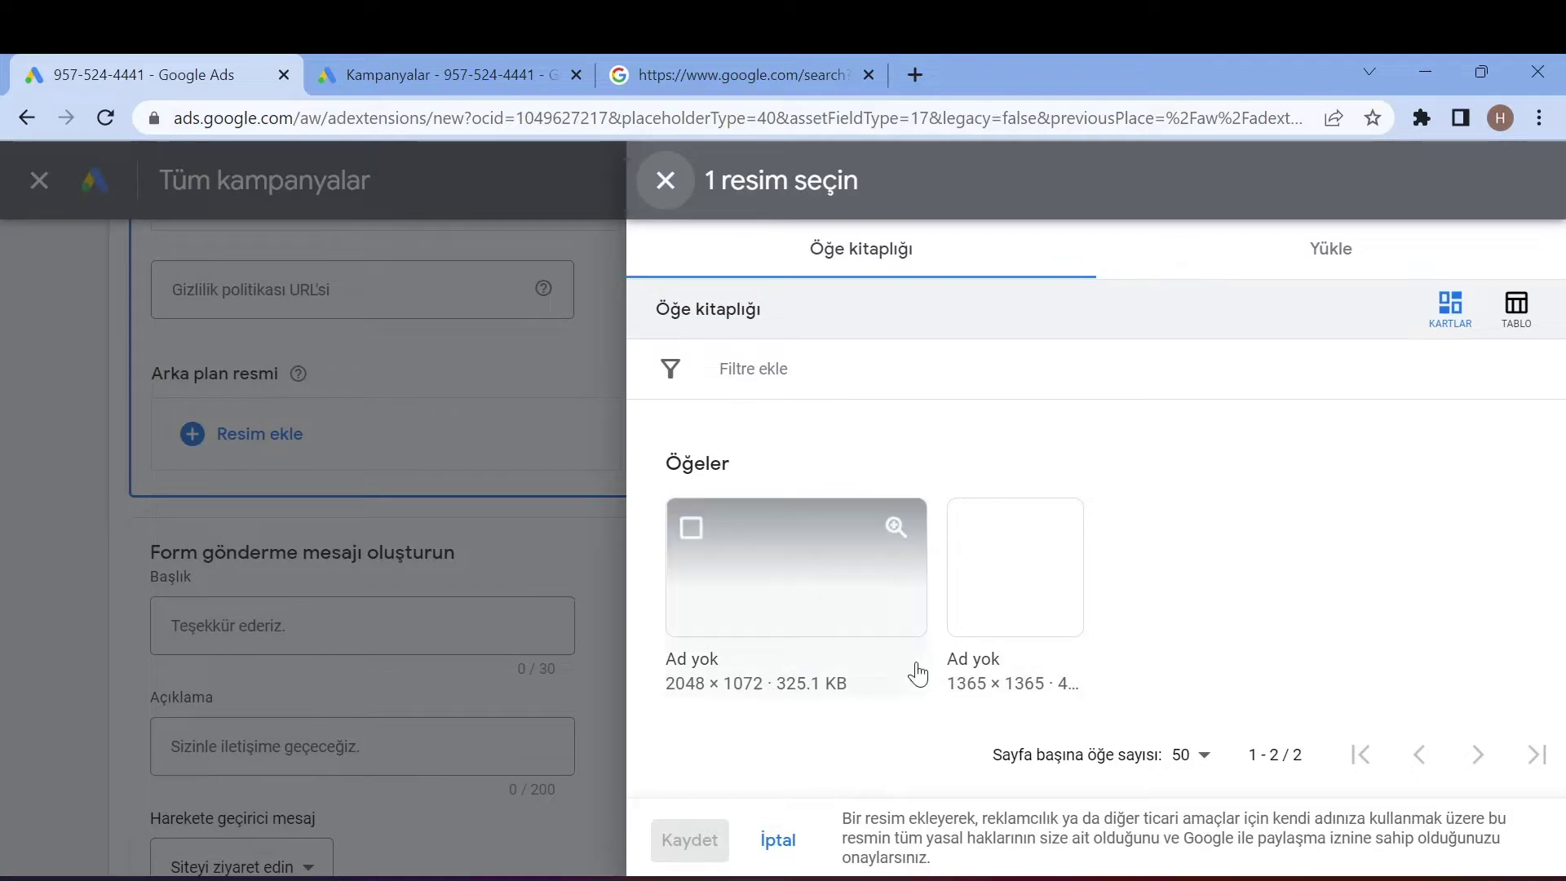
left_click(766, 632)
scroll(1131, 614, "down", 2)
scroll(1131, 614, "up", 2)
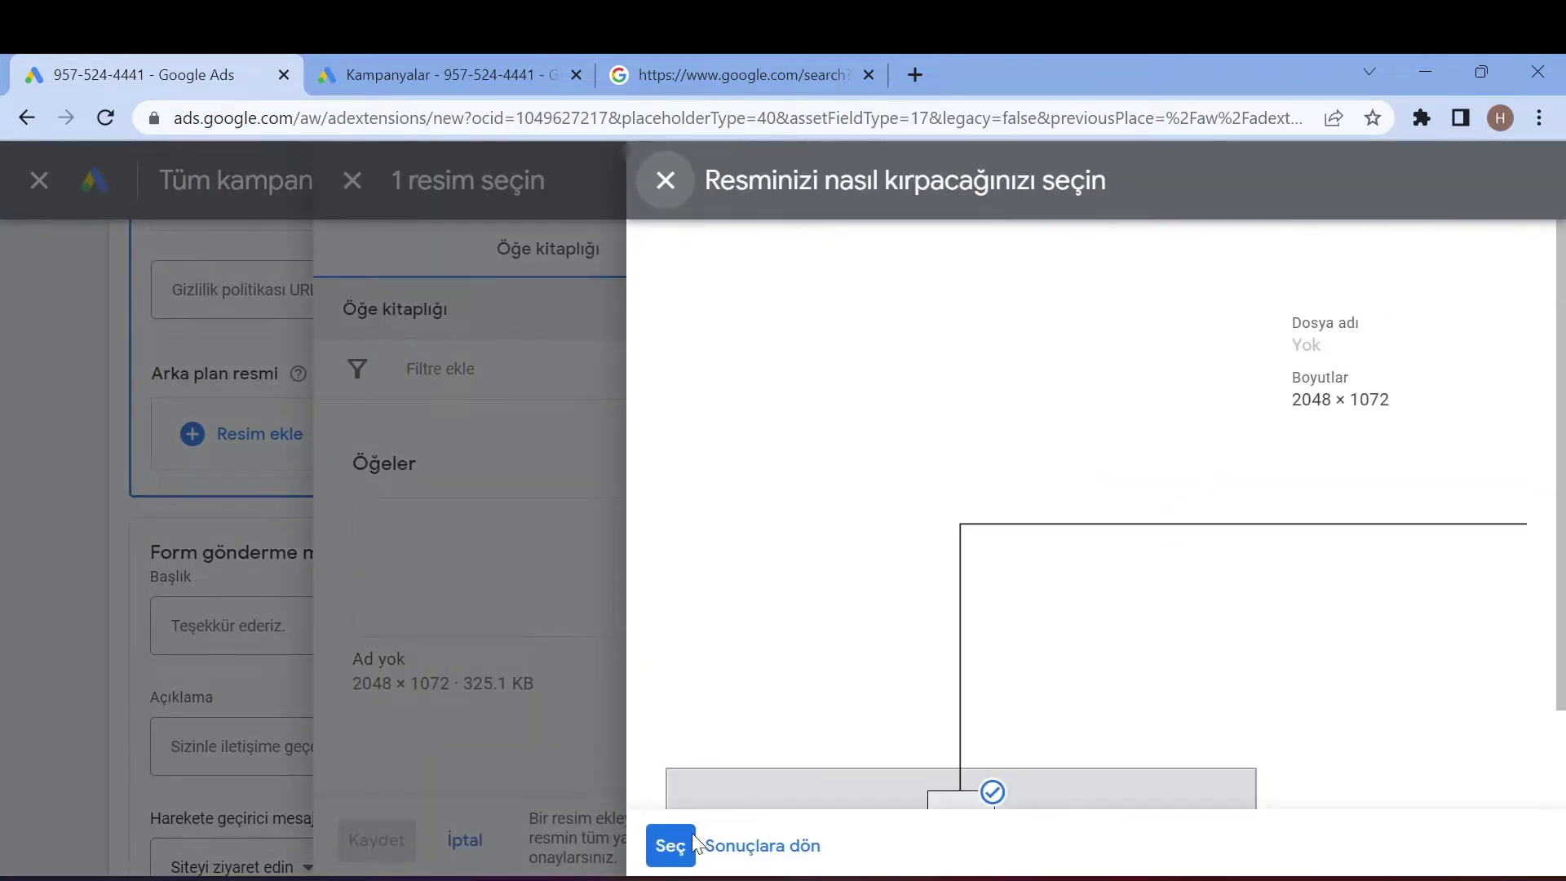
left_click(718, 849)
left_click(982, 604)
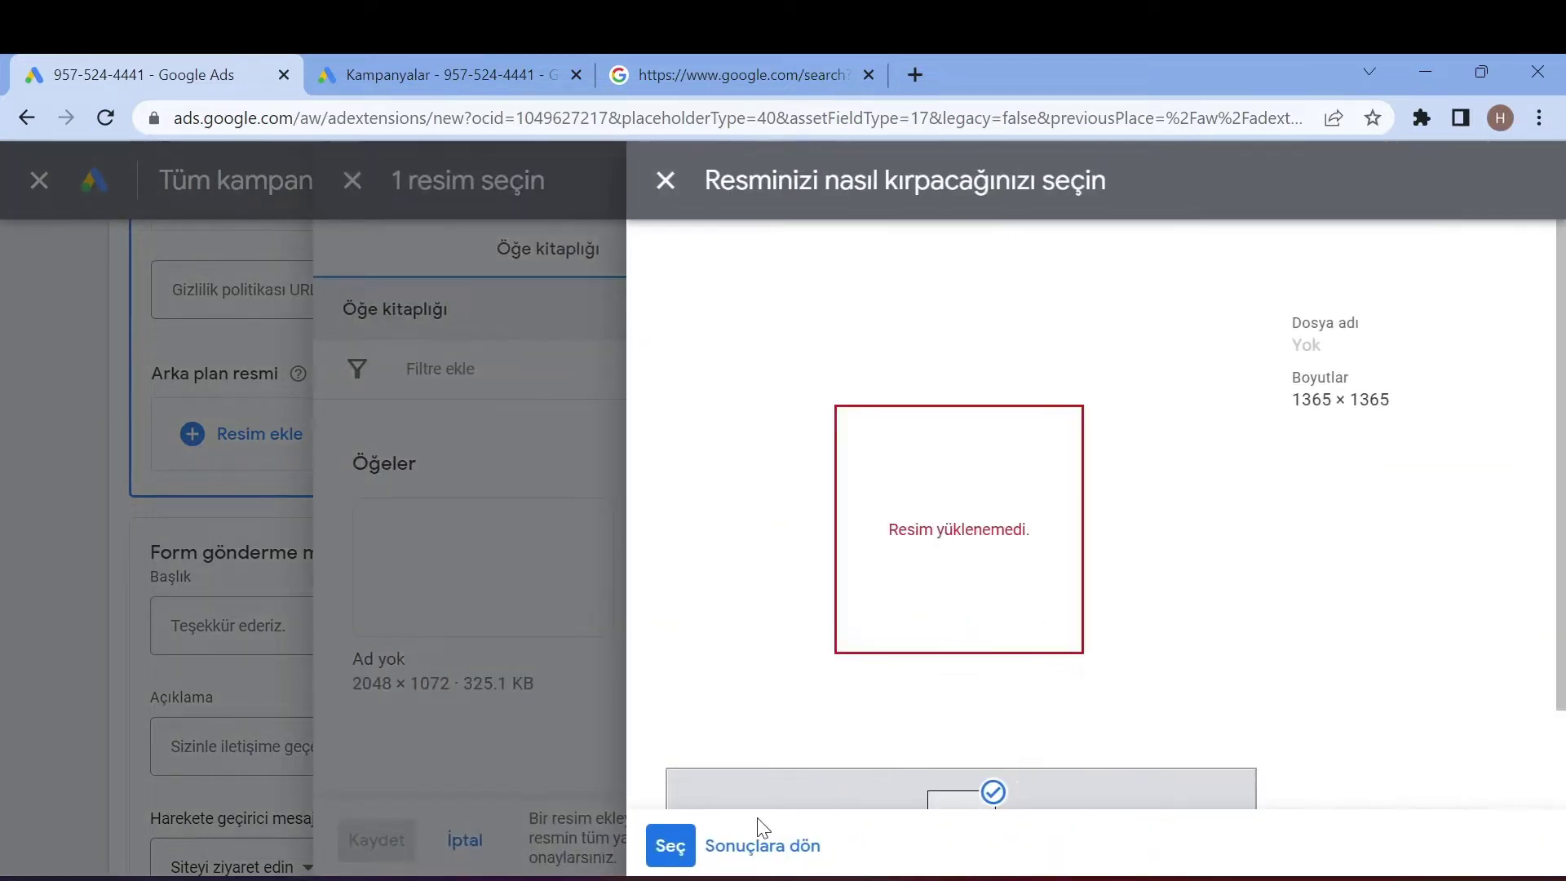
left_click(763, 840)
- Try to upload 1641526270.01._SCLZZZZZZZ_SX500_.jpg from the Downloads folder as the background image, and remove it from the upload list
left_click(1334, 249)
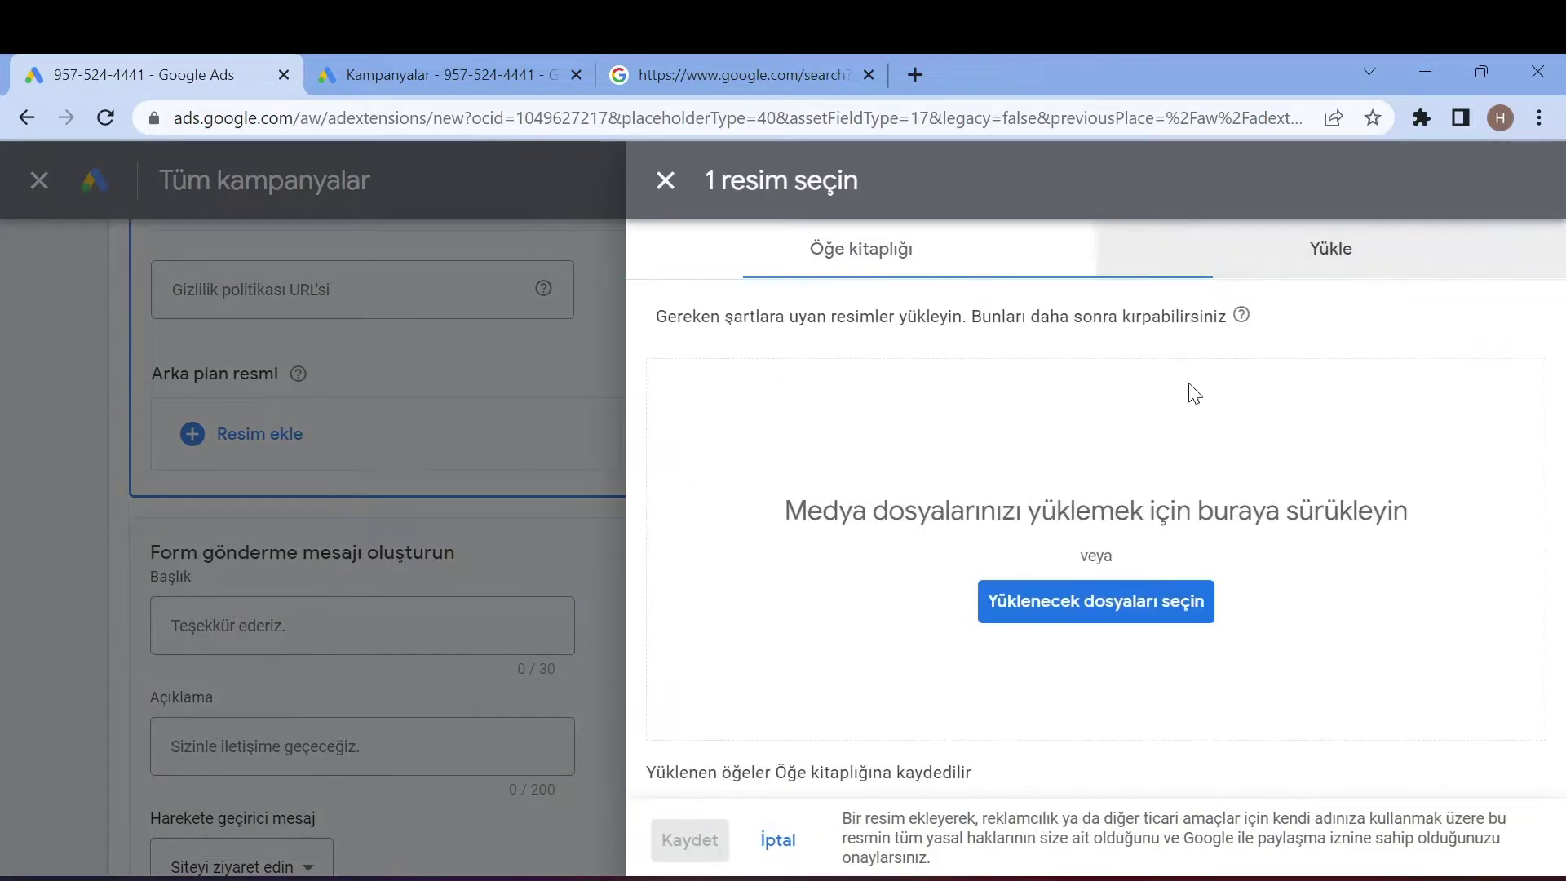
left_click(1050, 620)
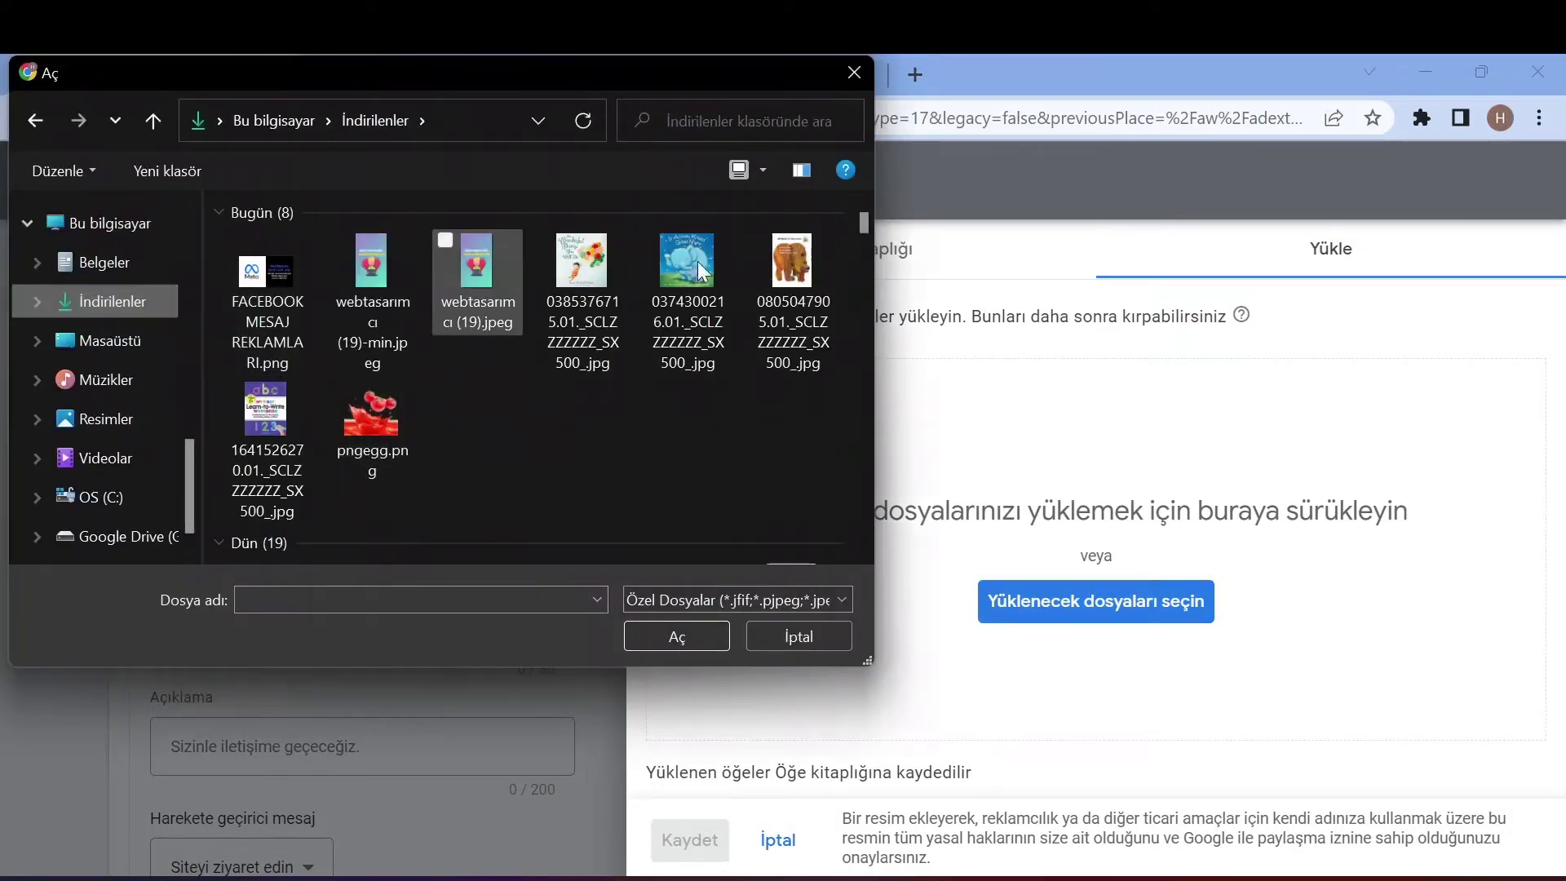
left_click(262, 433)
left_click(632, 630)
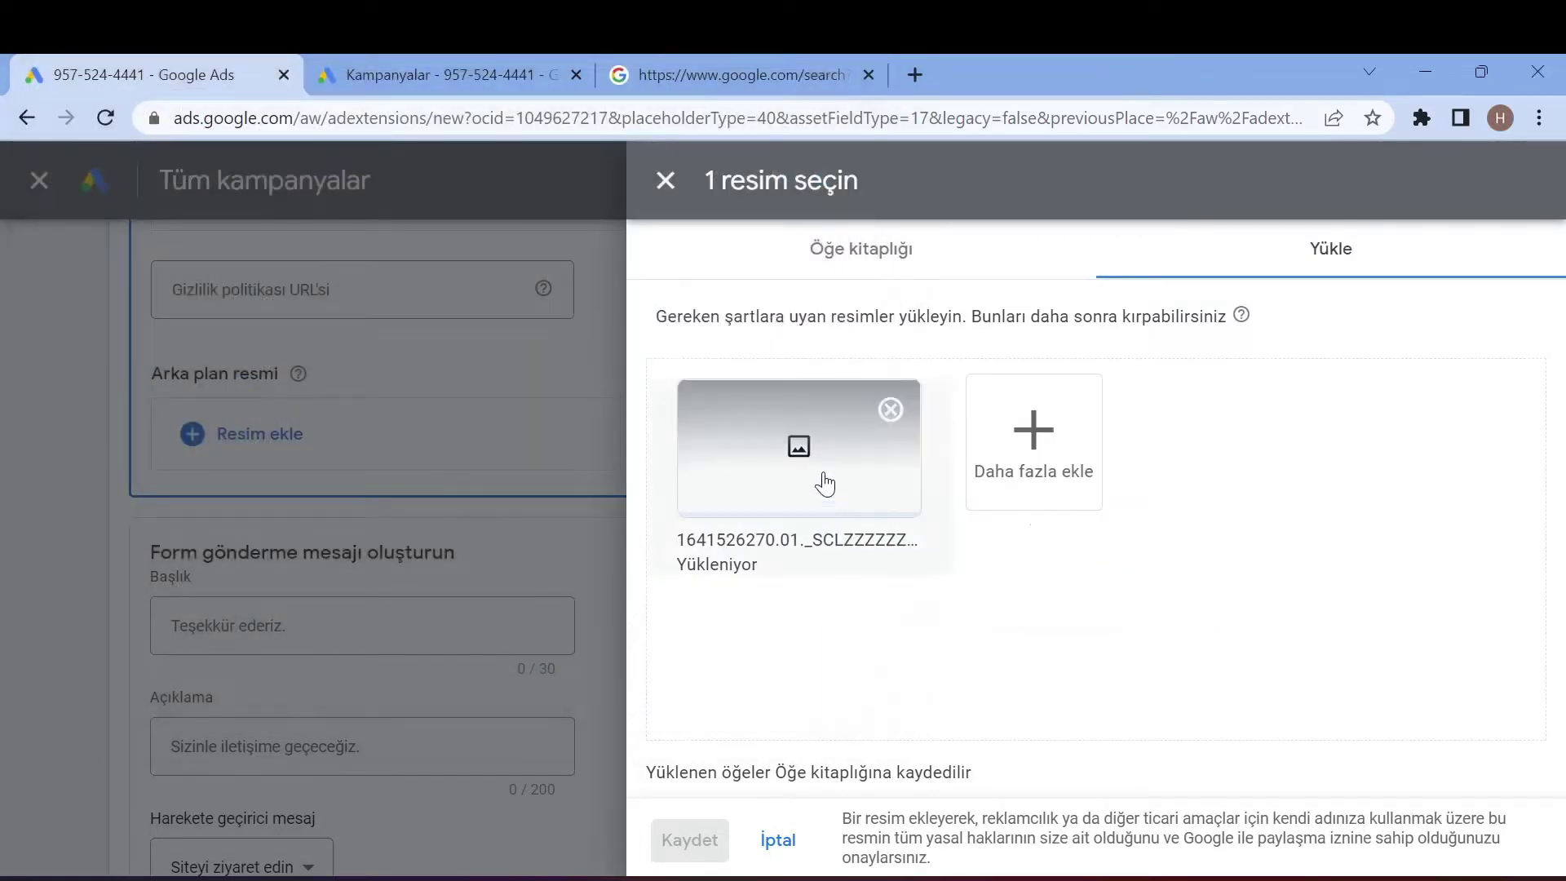
left_click(727, 55)
left_click(124, 56)
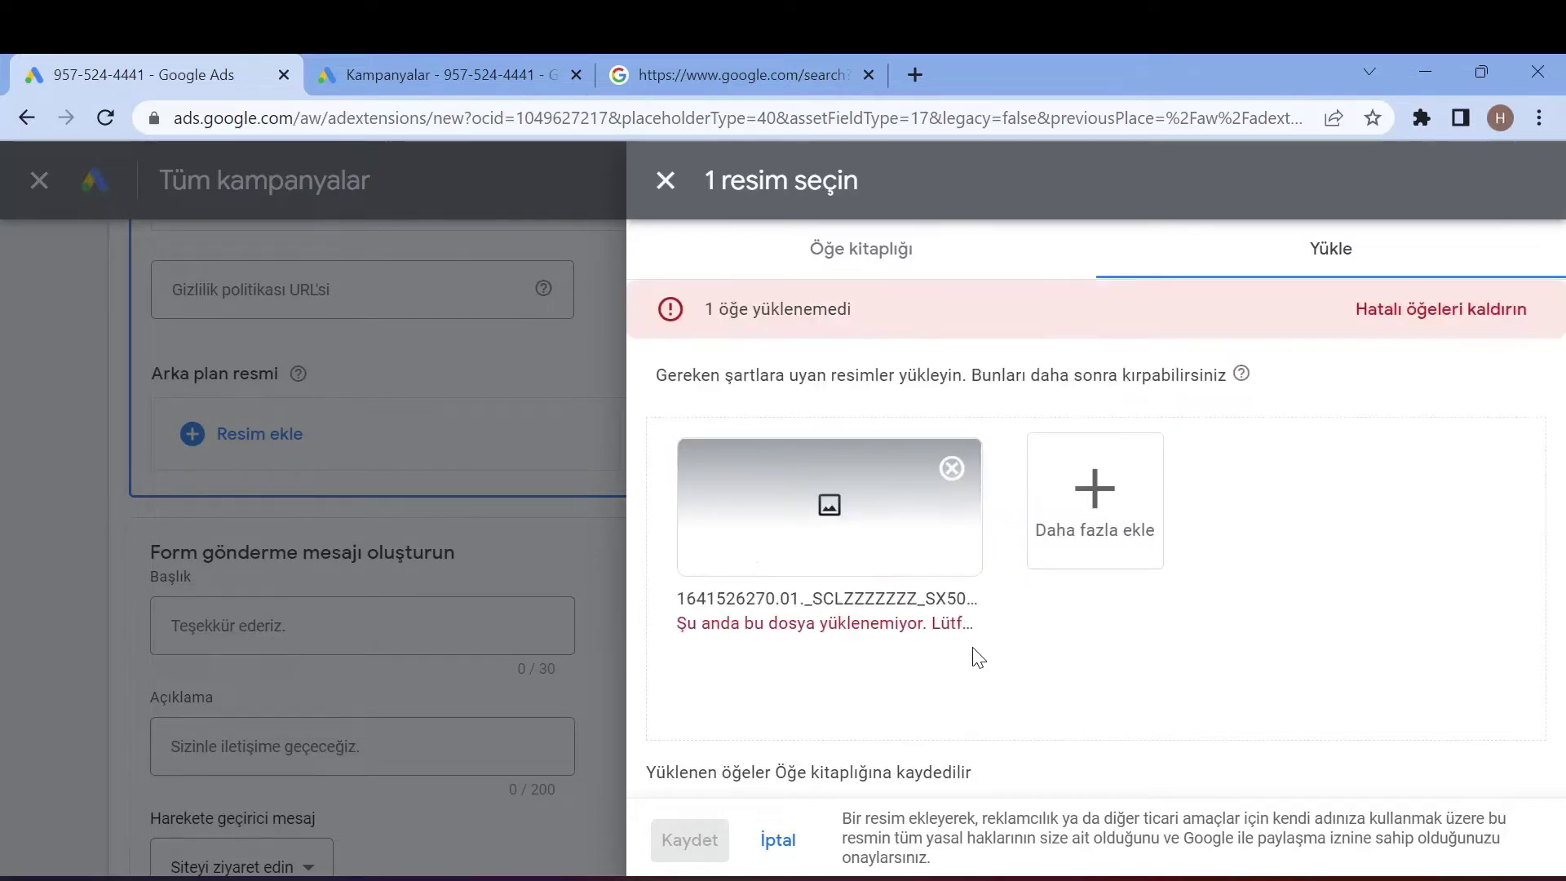
left_click(952, 468)
- Try to upload 0374300216.01._SCLZZZZZZZ_SX500_.jpg from the Downloads folder as the lead form's background image
left_click(1060, 581)
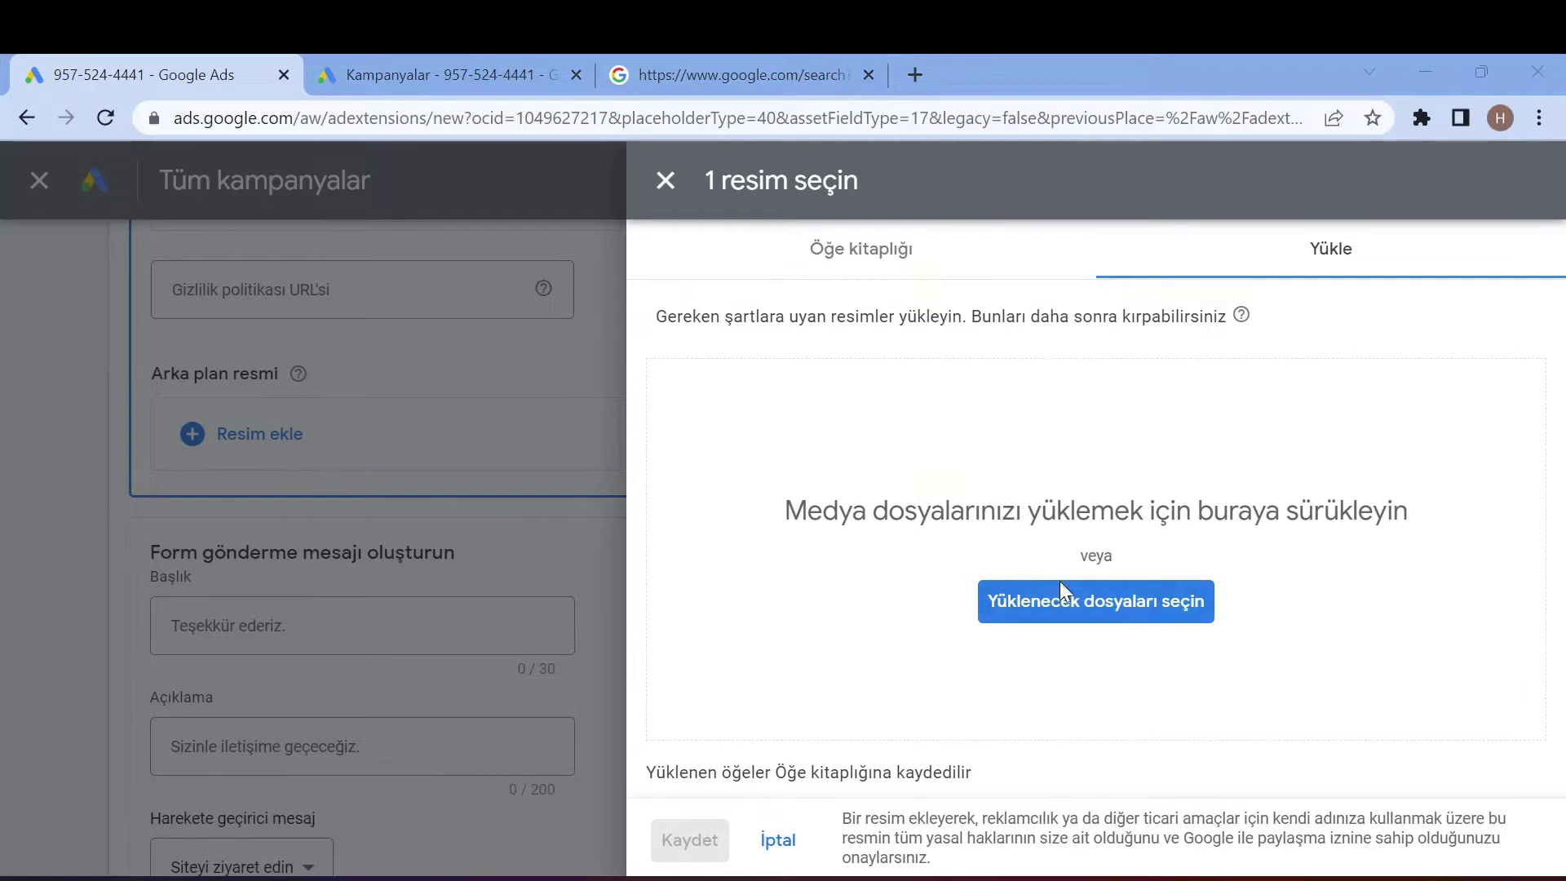
scroll(444, 277, "up", 3)
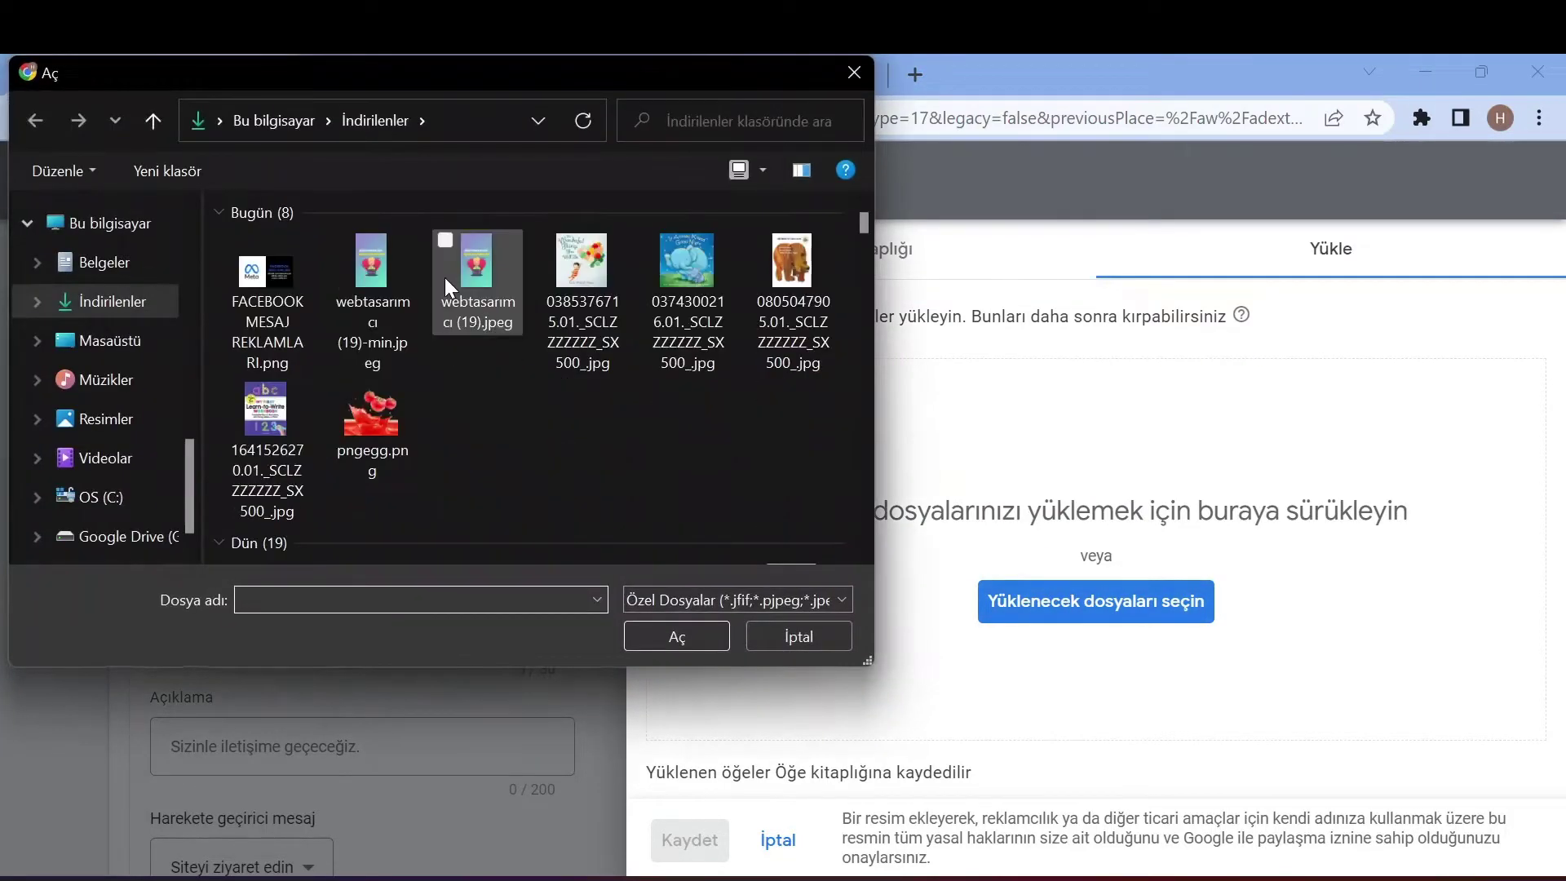
scroll(537, 503, "down", 3)
scroll(435, 483, "up", 3)
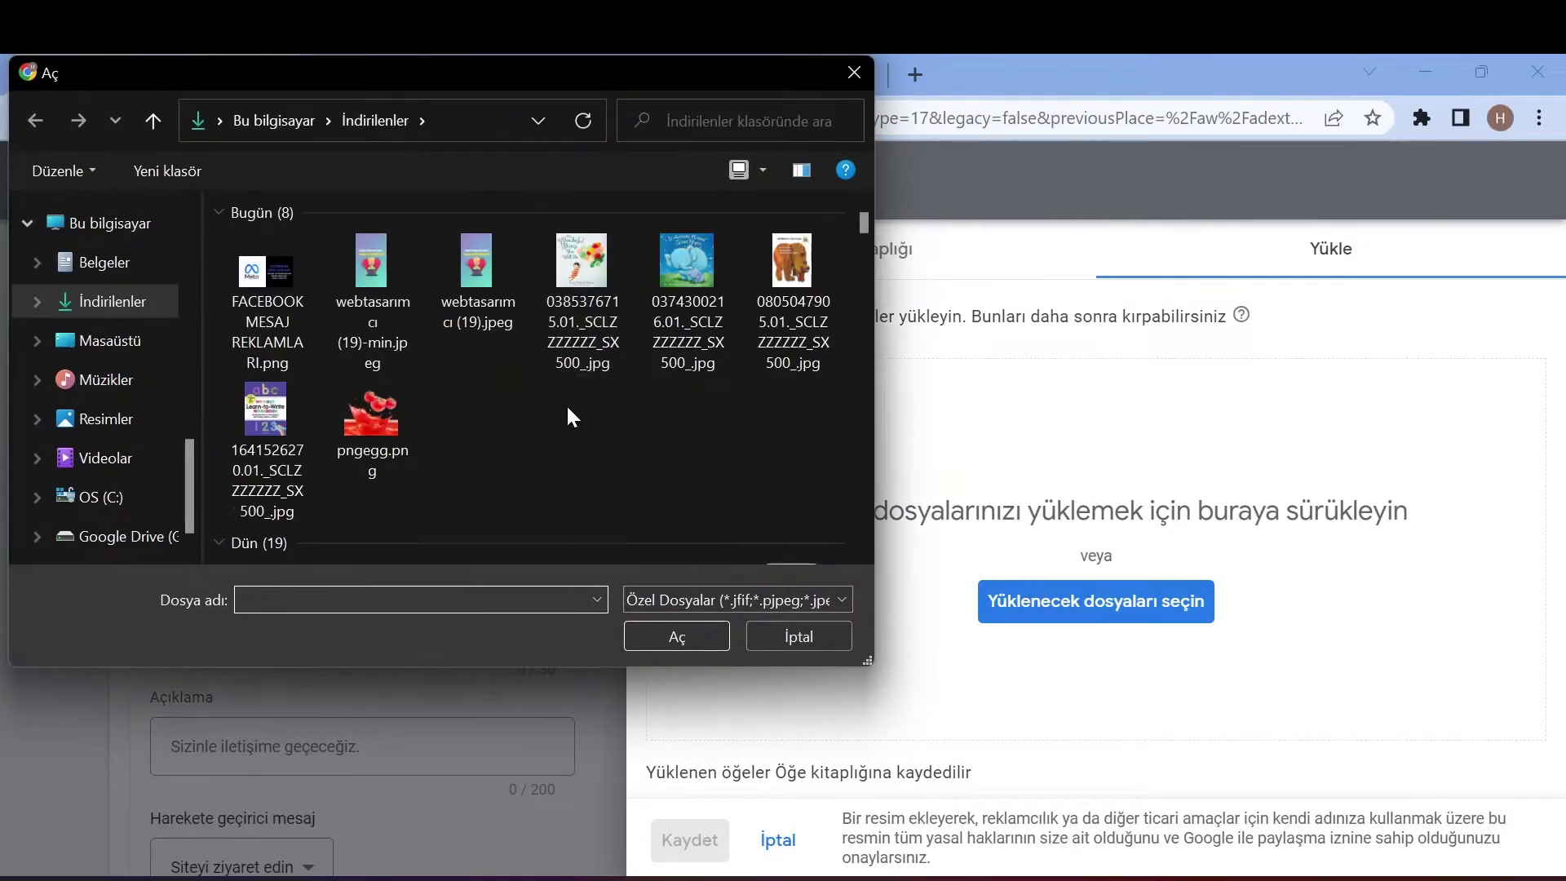
left_click(707, 286)
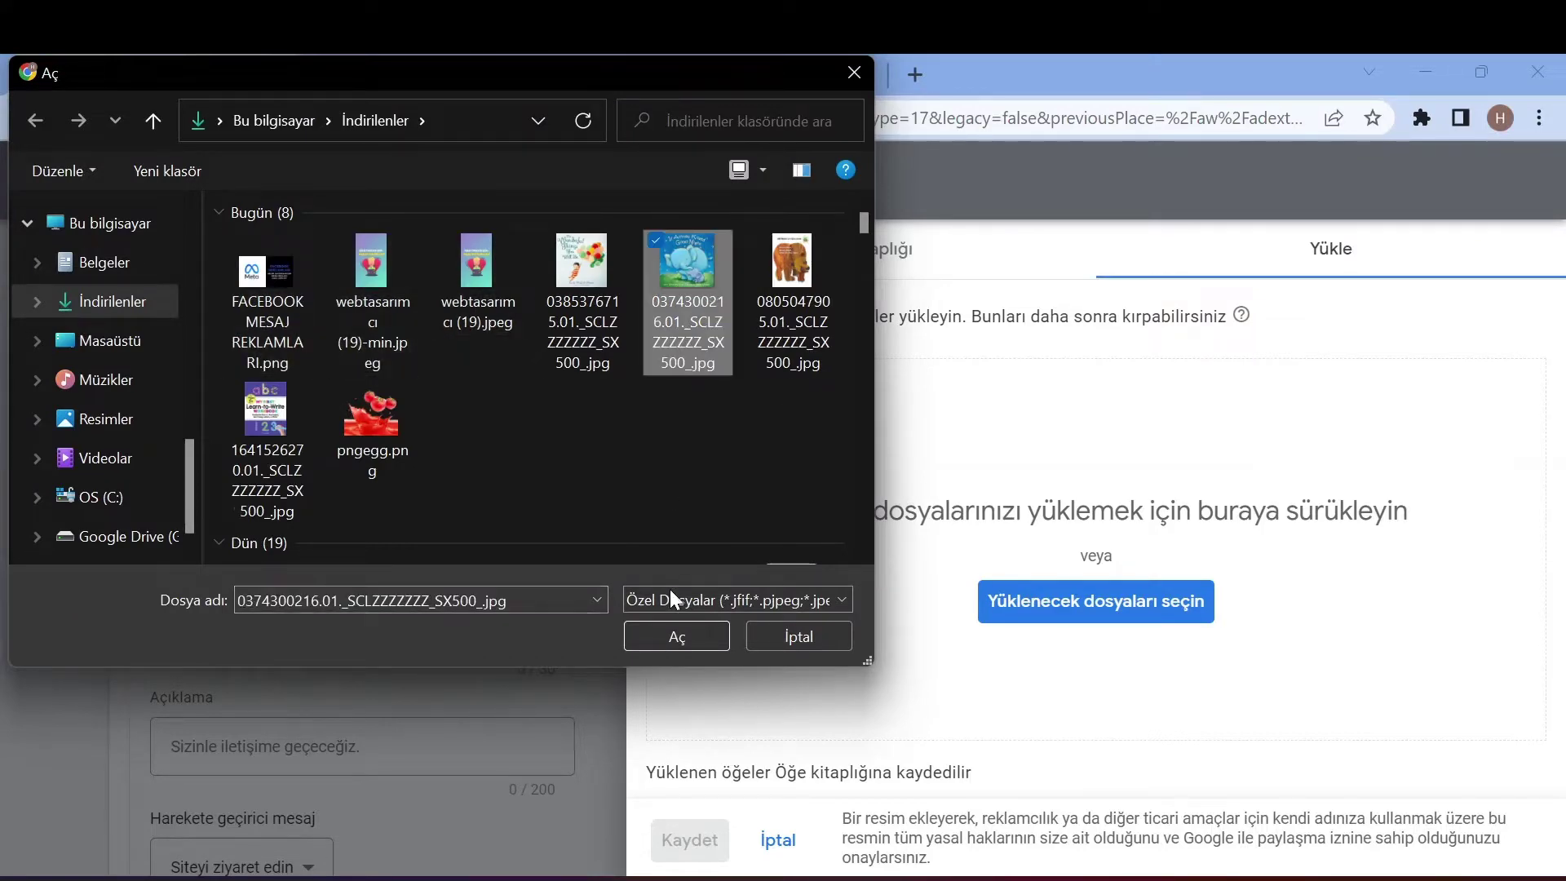
left_click(669, 626)
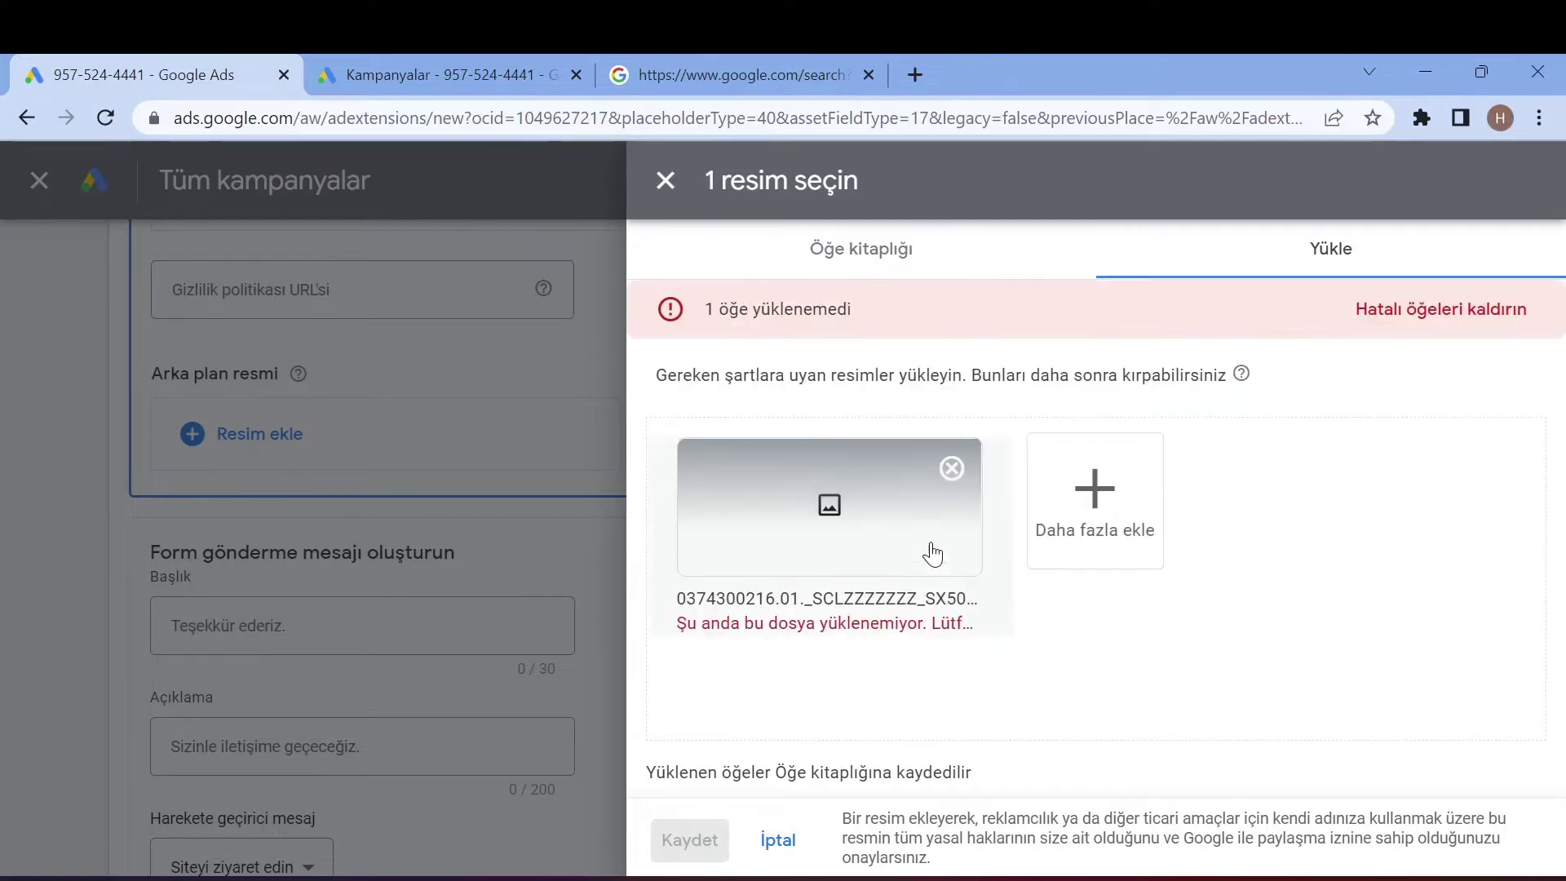
- Try to upload webtasarımcı (19)-min.jpeg from the Downloads folder as the background image, remove the failed item and leave the image selection
left_click(832, 259)
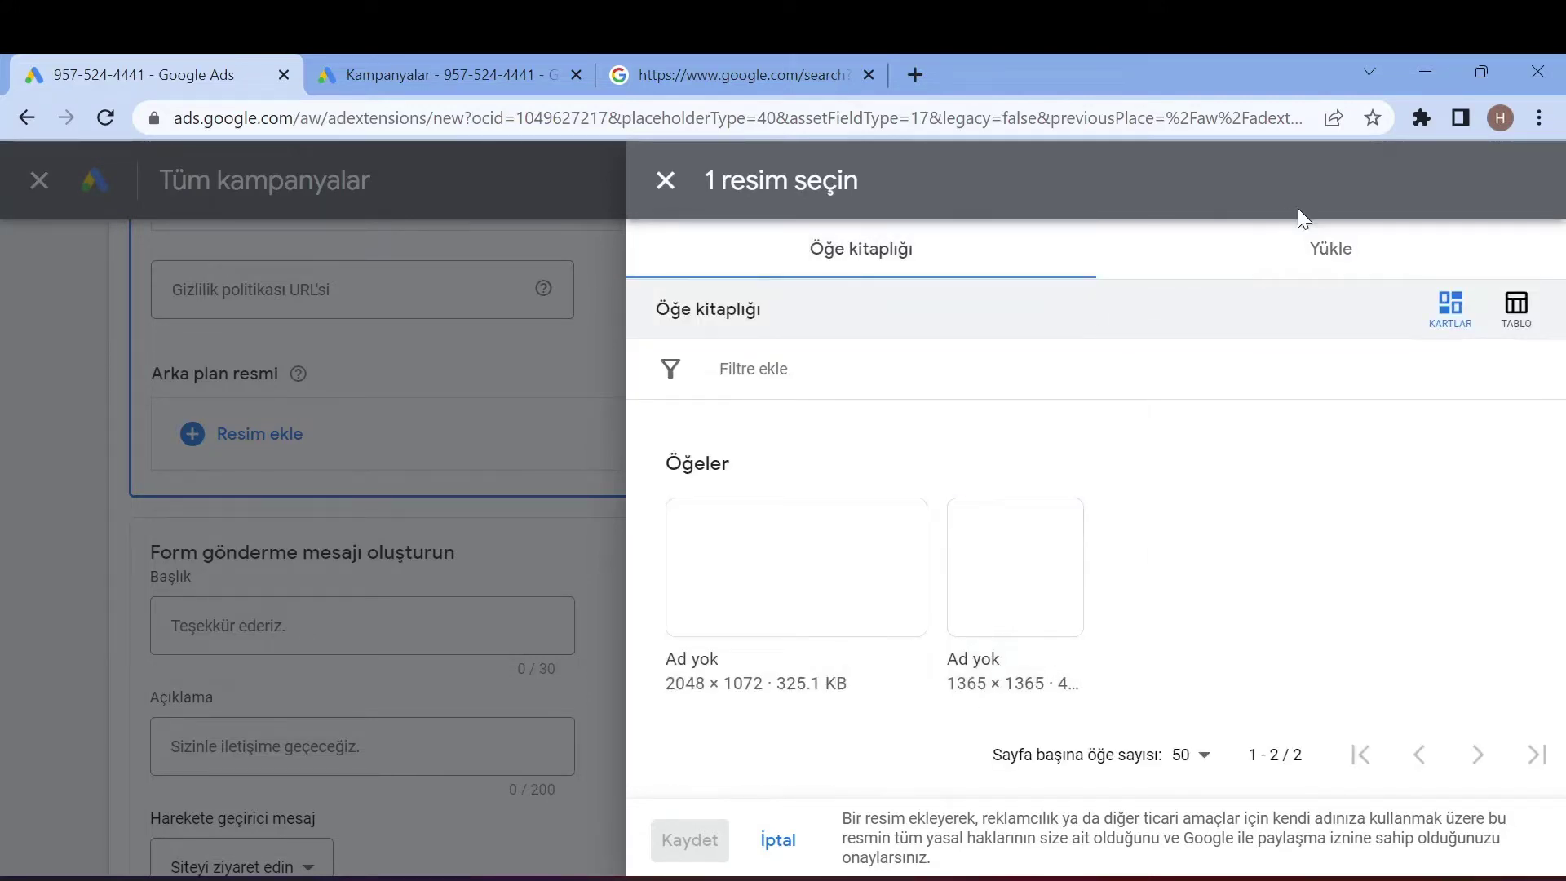
left_click(1302, 238)
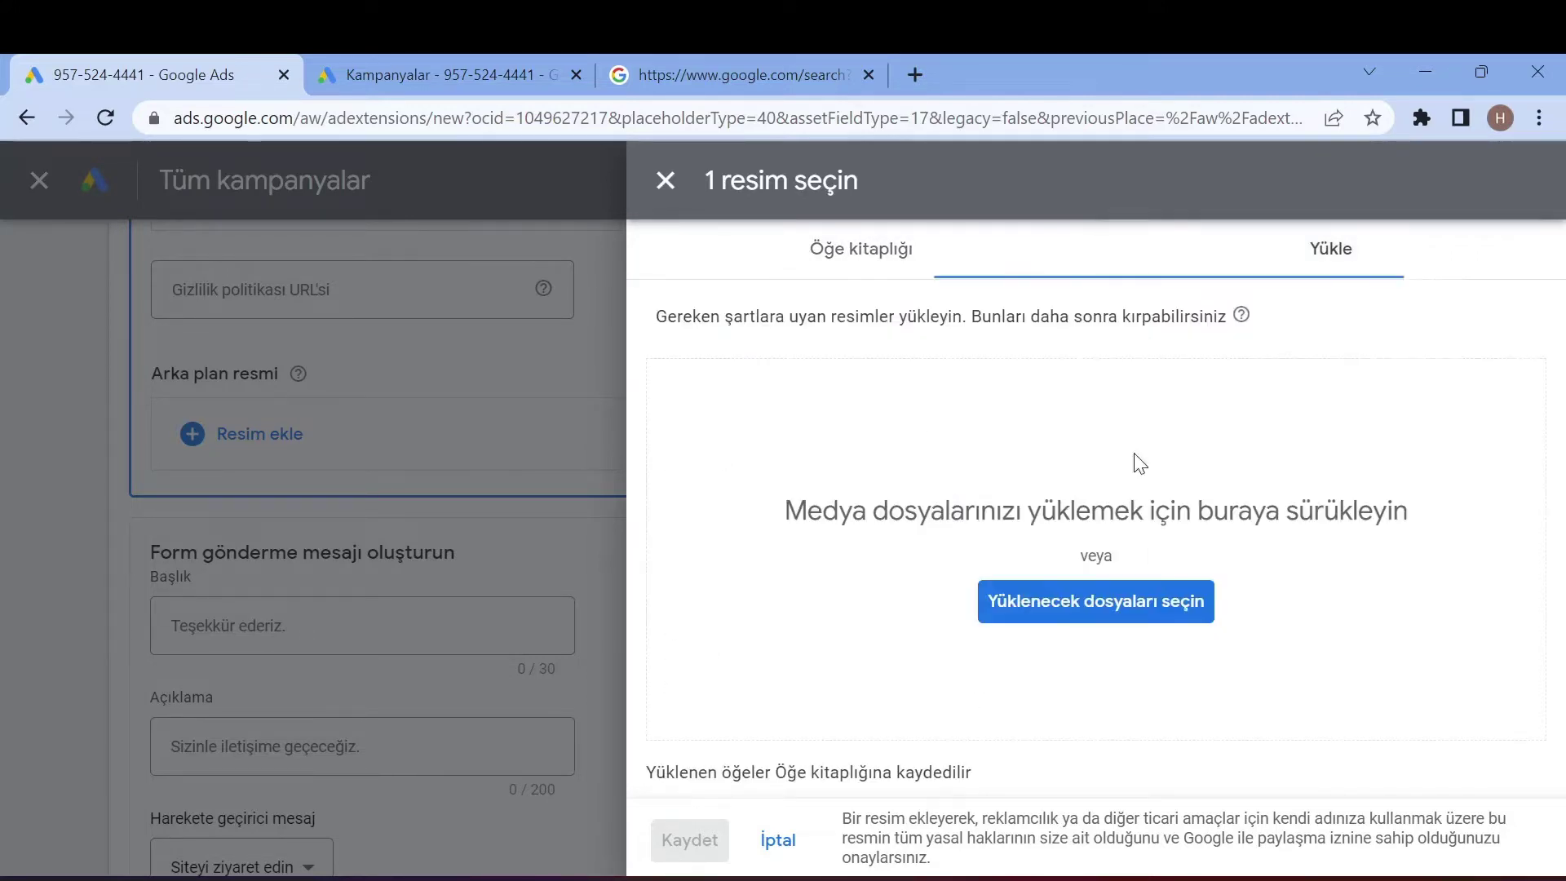
left_click(1037, 608)
left_click(398, 324)
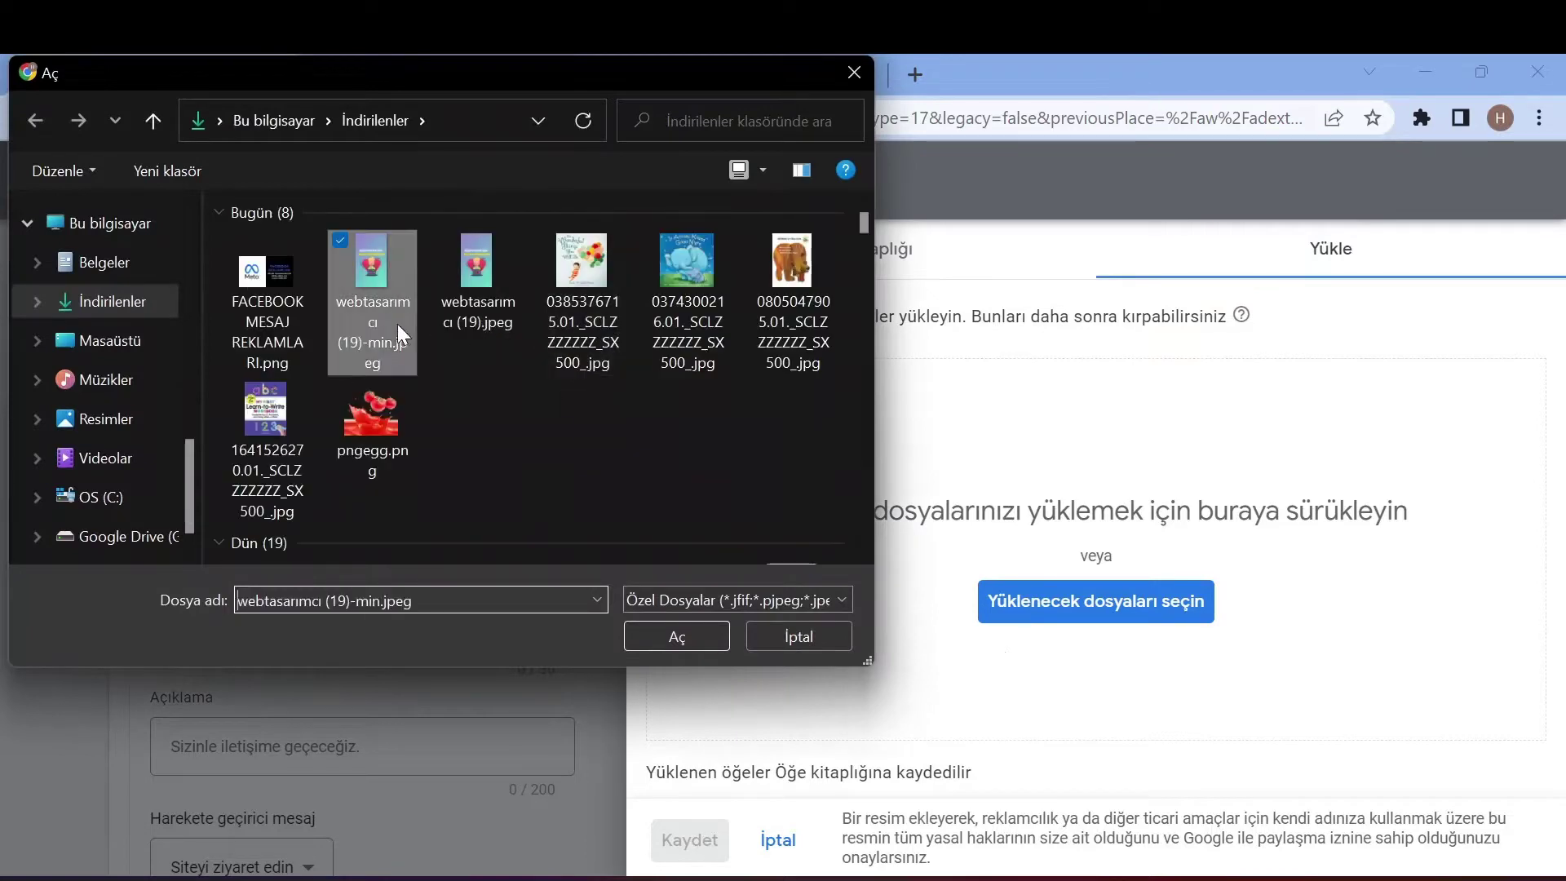
left_click(676, 636)
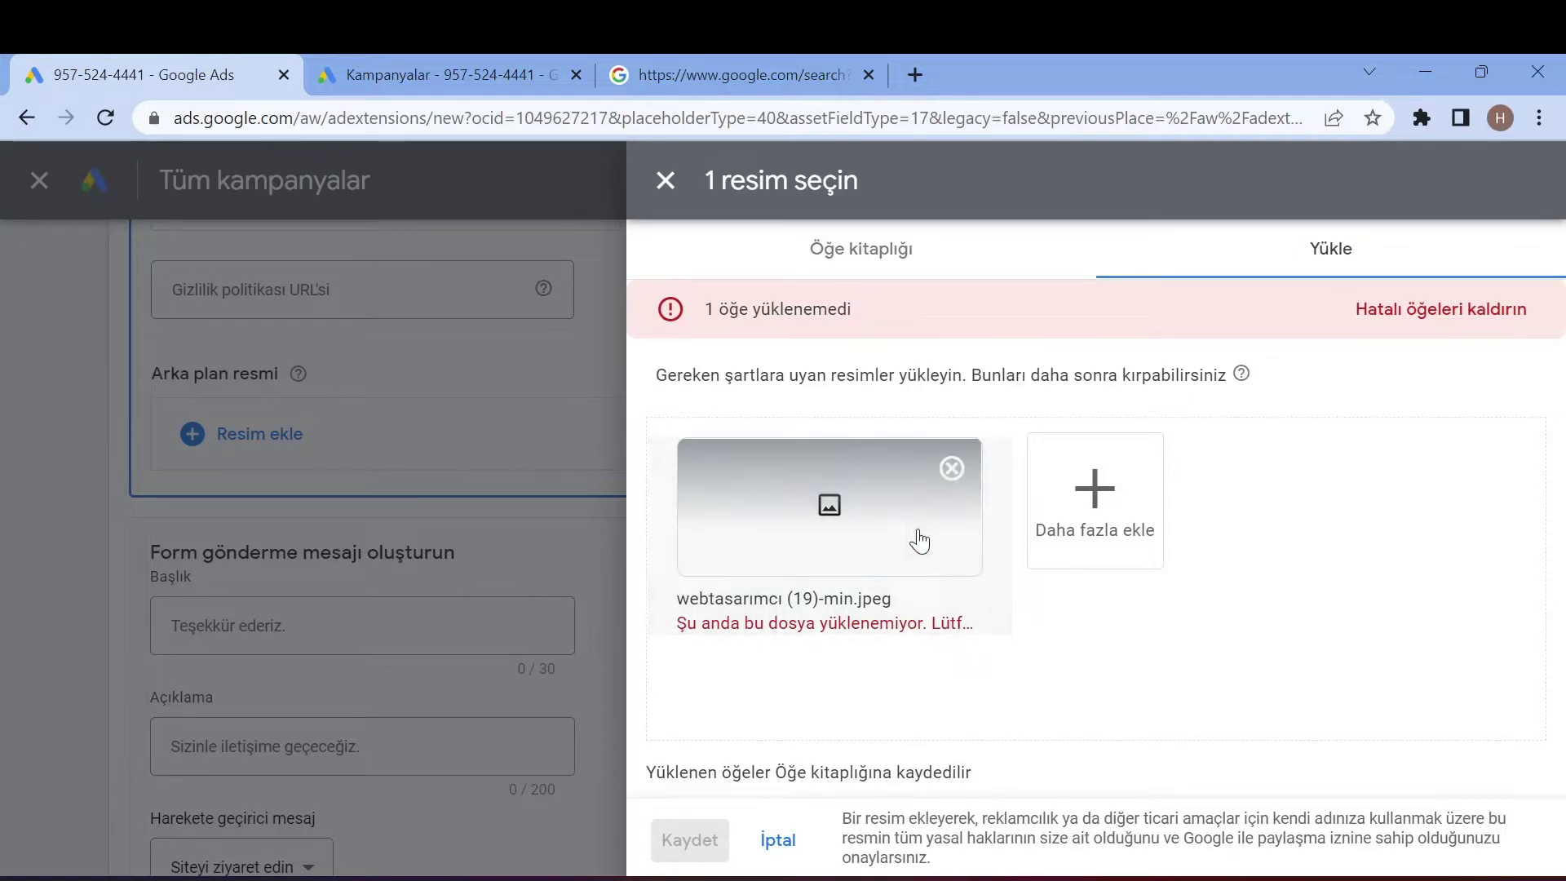
left_click(1442, 303)
left_click(1093, 599)
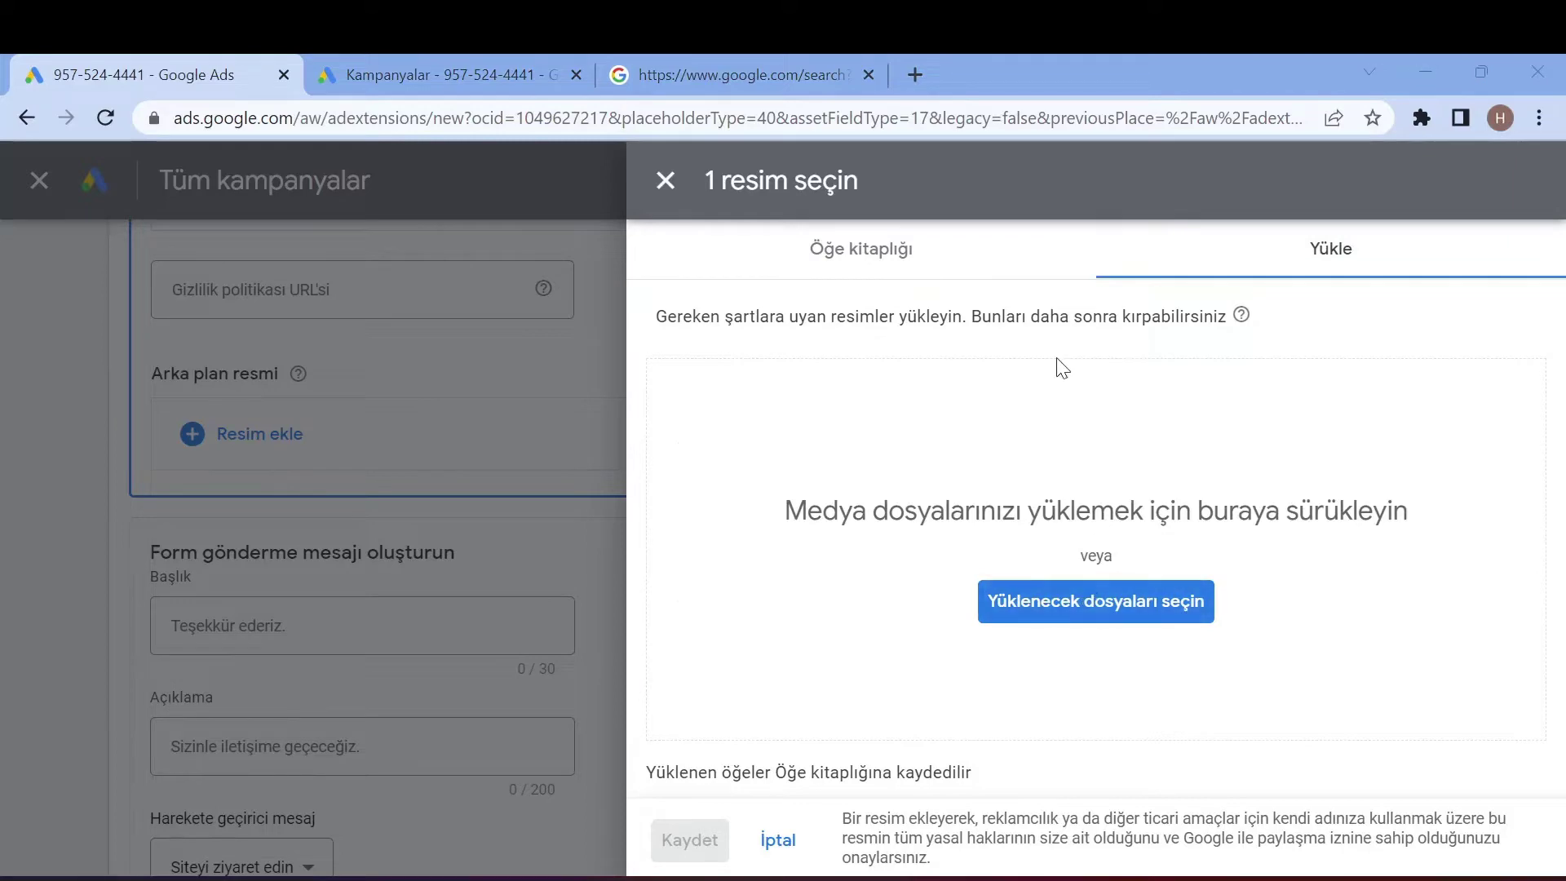
left_click(855, 60)
left_click(666, 181)
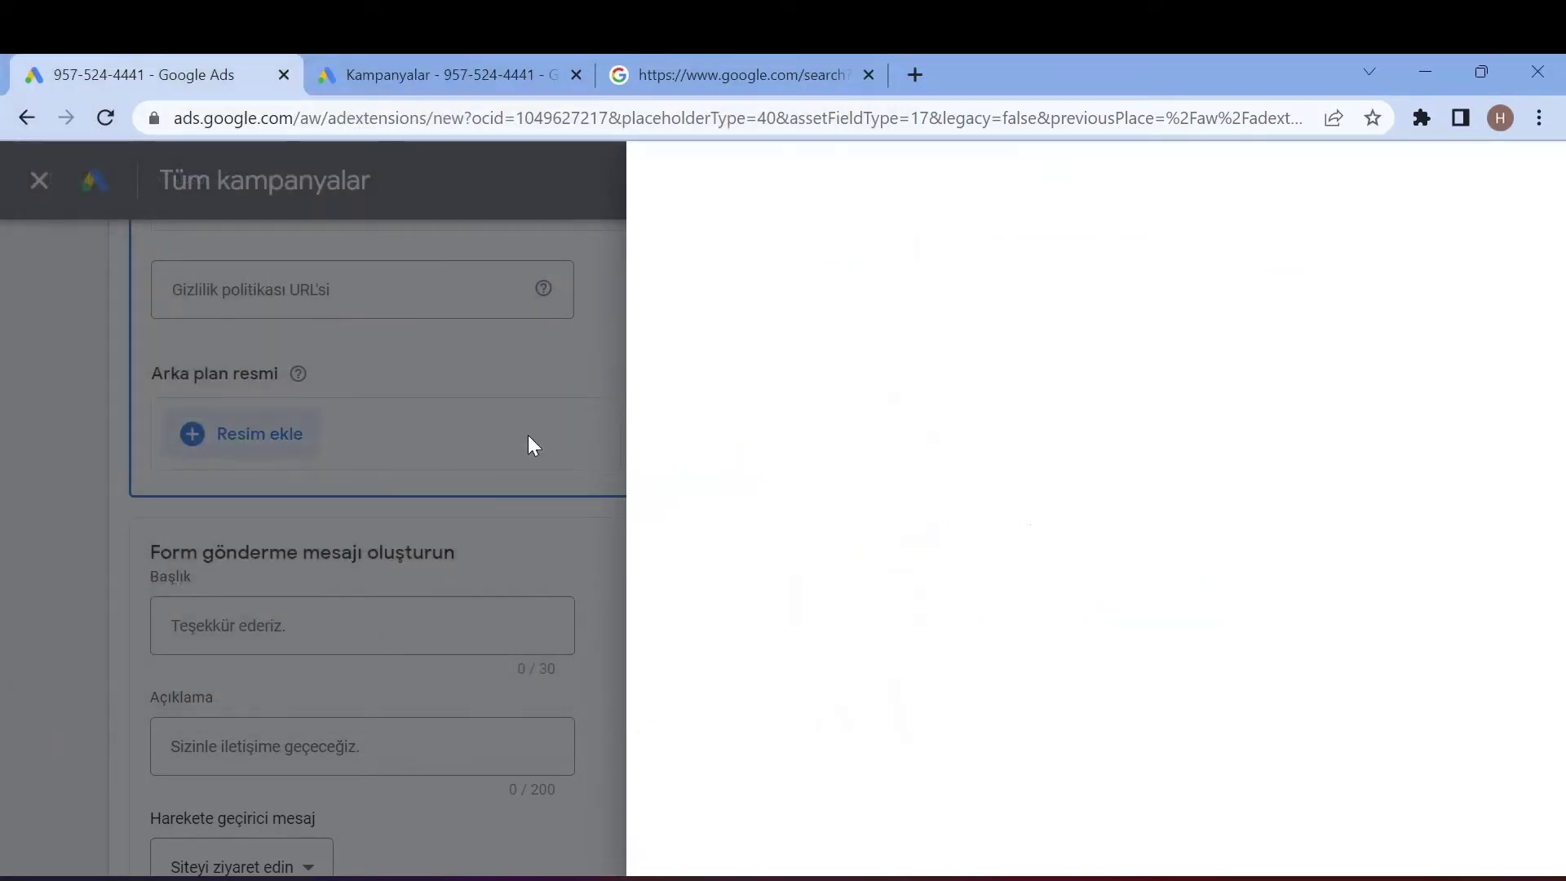
- Search Google in a new browser tab for "google form görsel boyutu" and look through the results for image dimensions
scroll(528, 444, "up", 7)
left_click(918, 71)
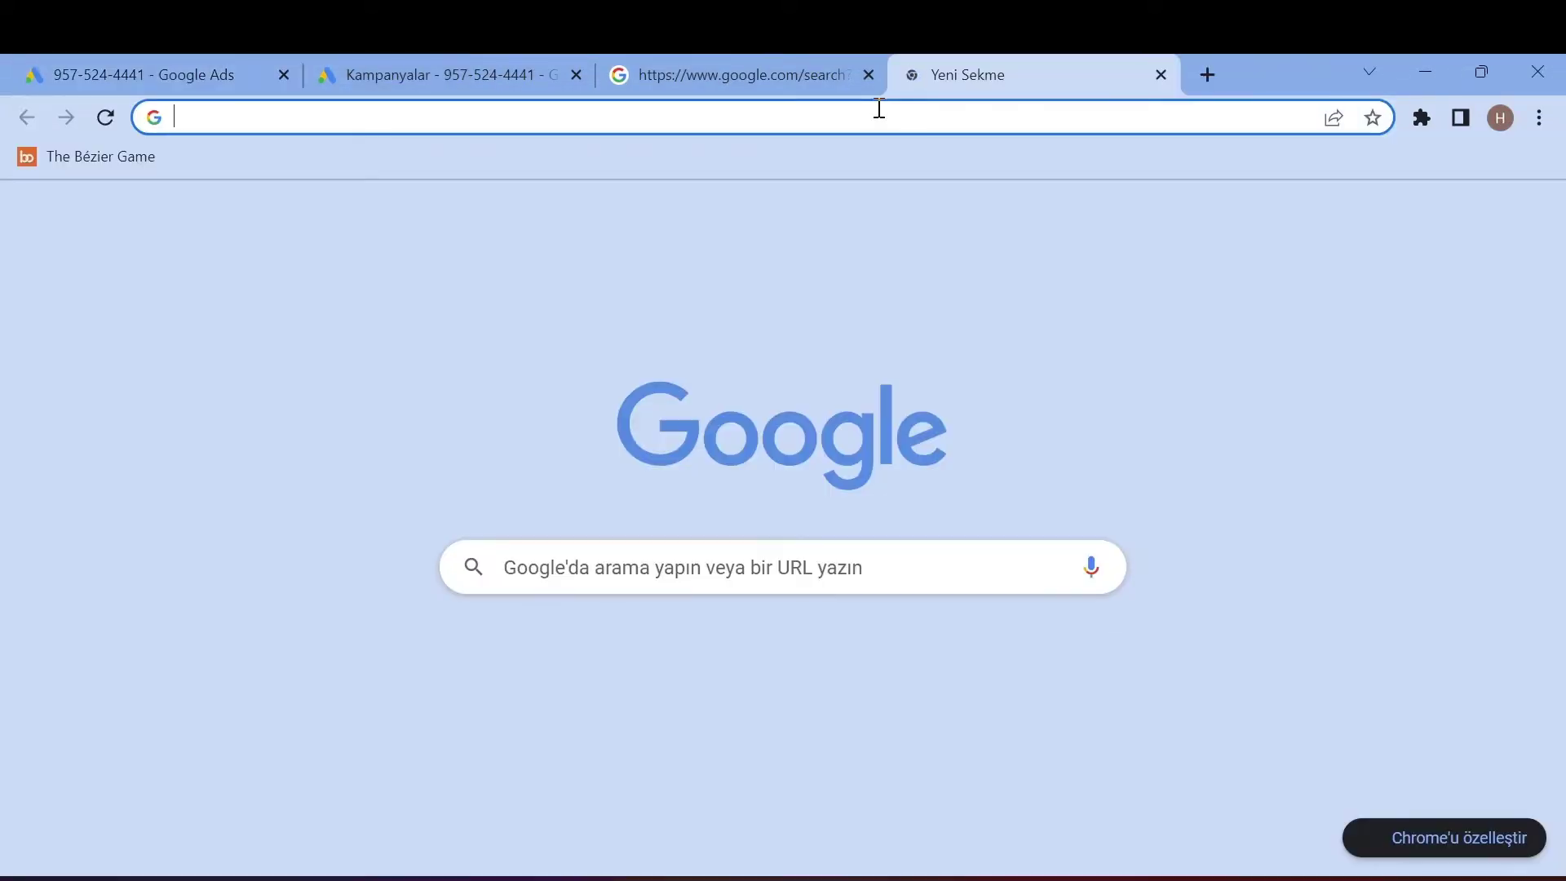
type("google")
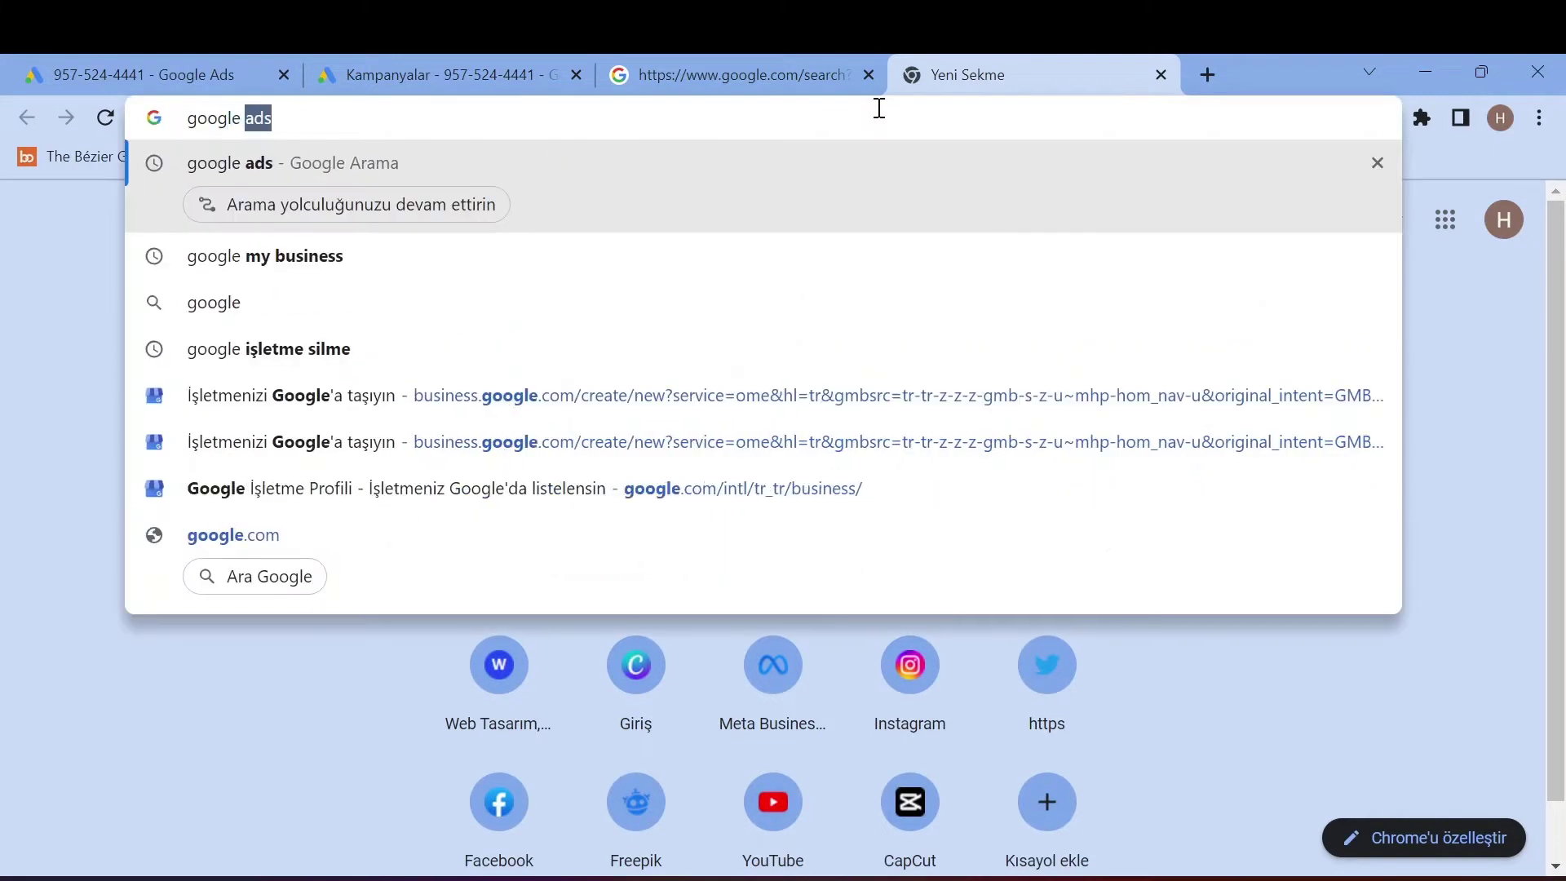
type(" form")
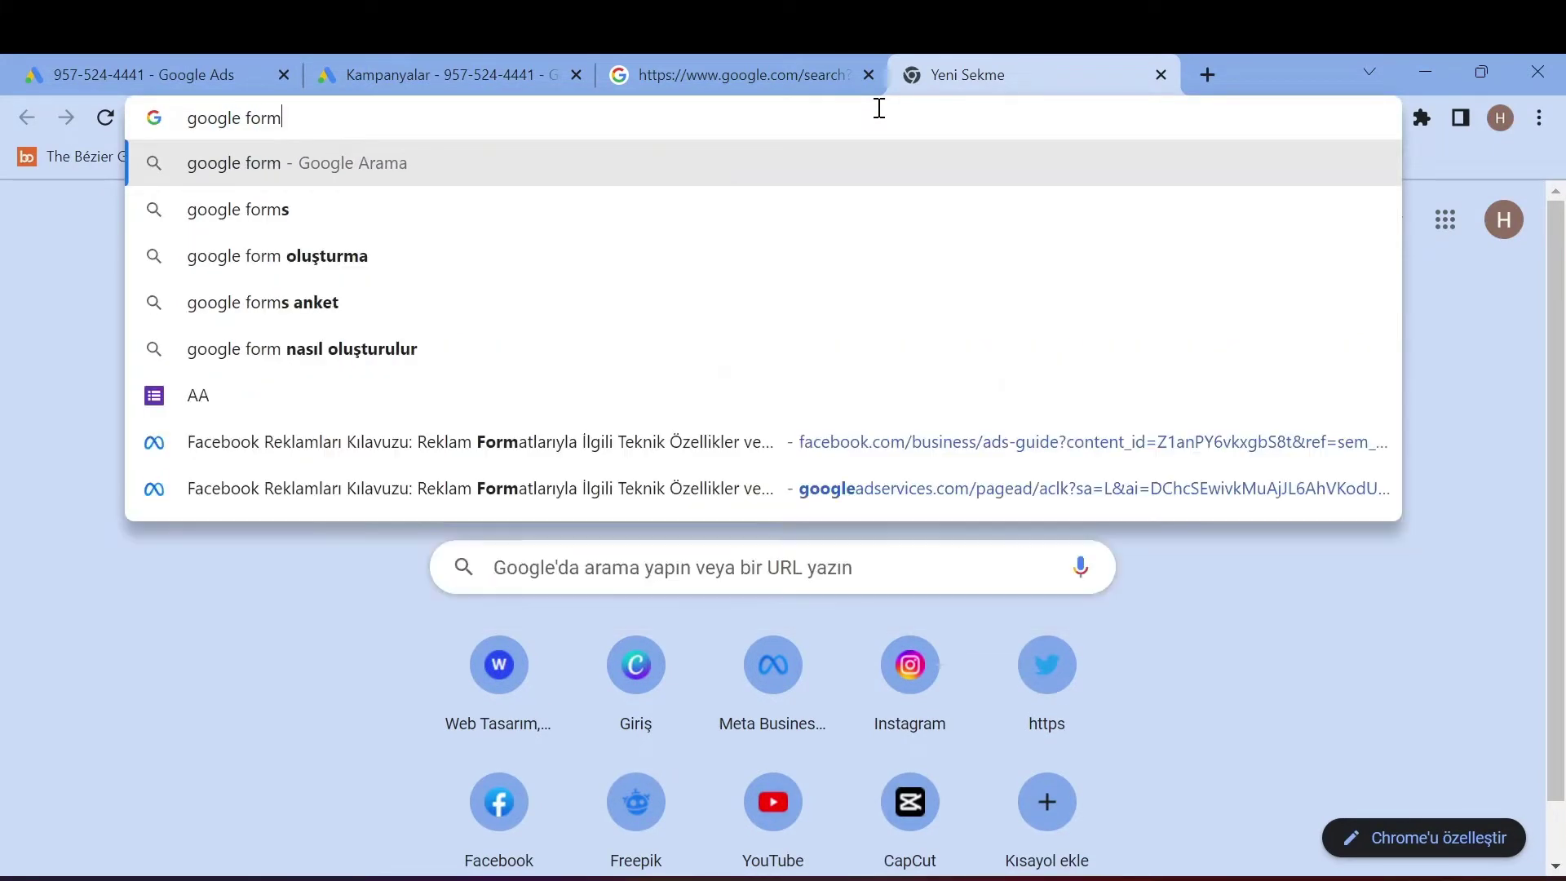
type(" görsel boyutu")
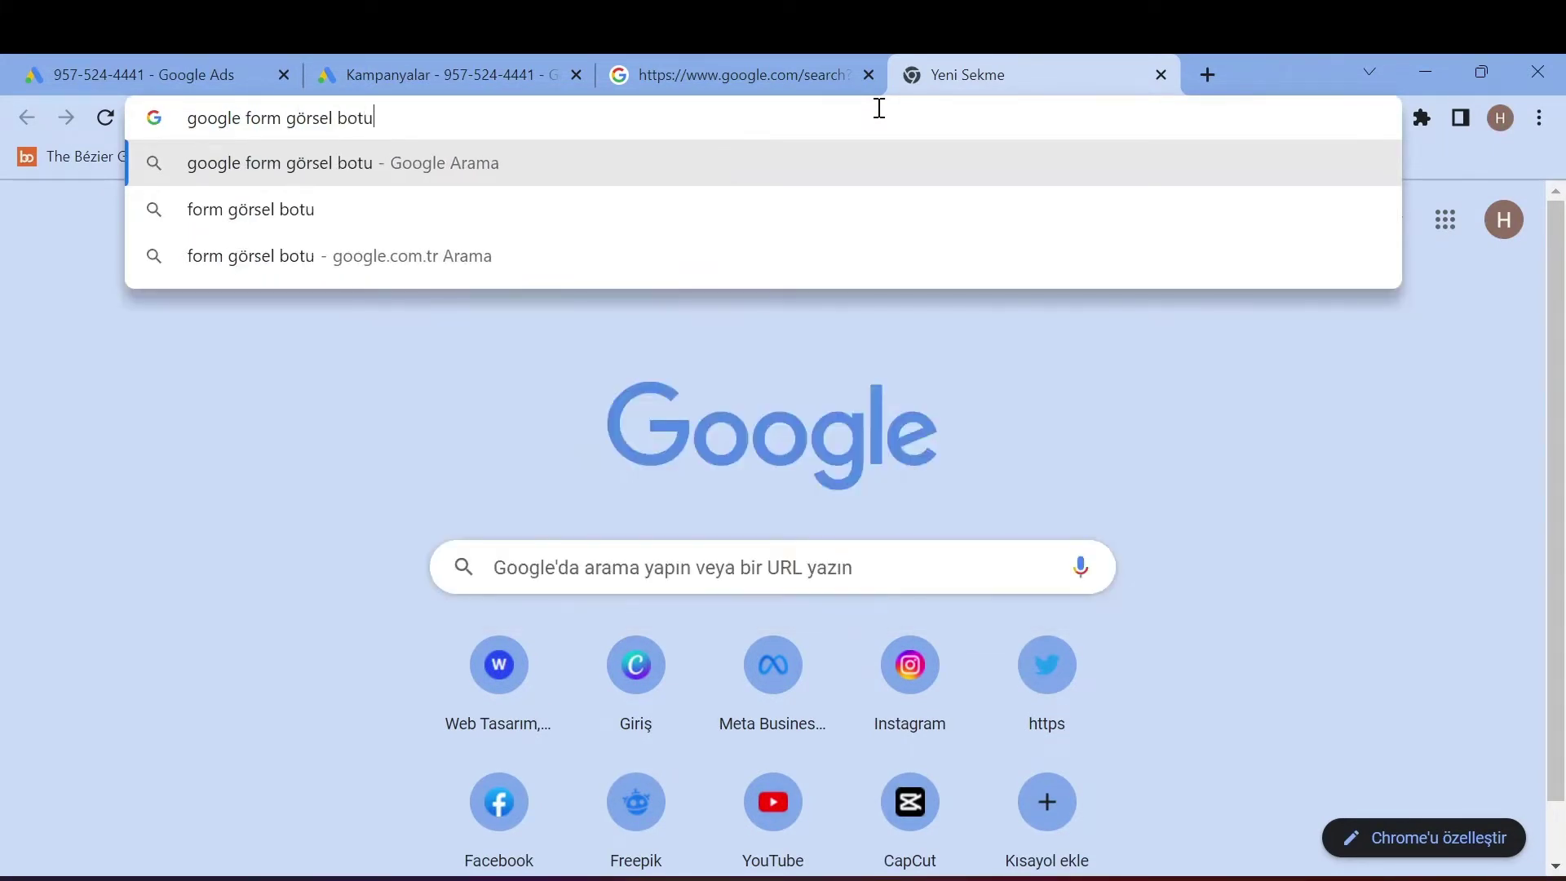
key("BackSpace")
key("BackSpace")
type("yutu")
key("Return")
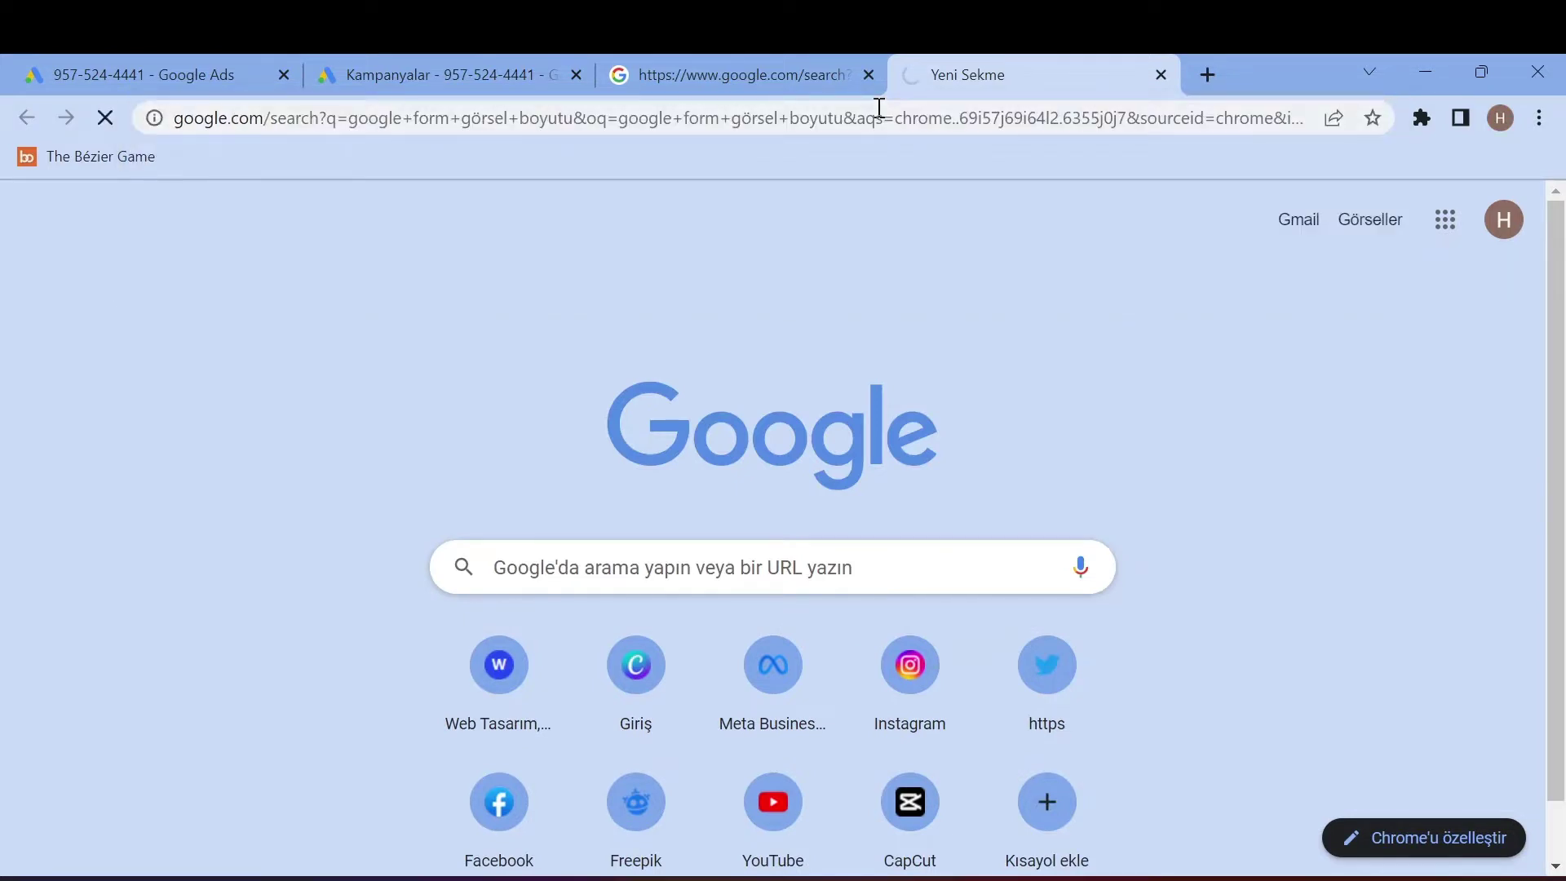
scroll(418, 542, "down", 6)
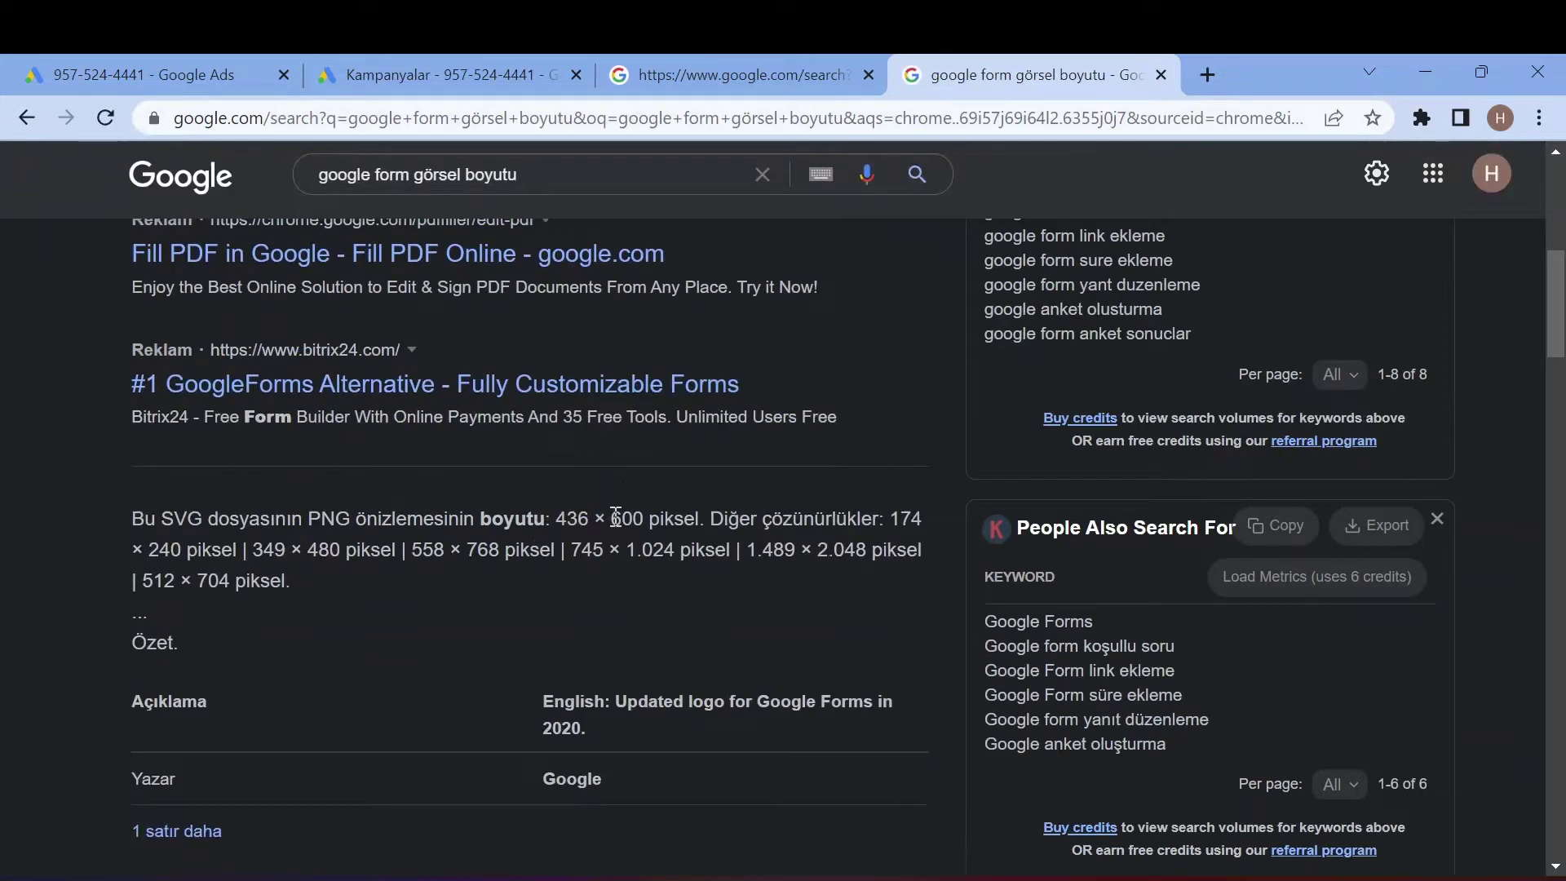
- Return to the lead form and review its title, business name, description, questions, privacy policy and background image sections
left_click(295, 68)
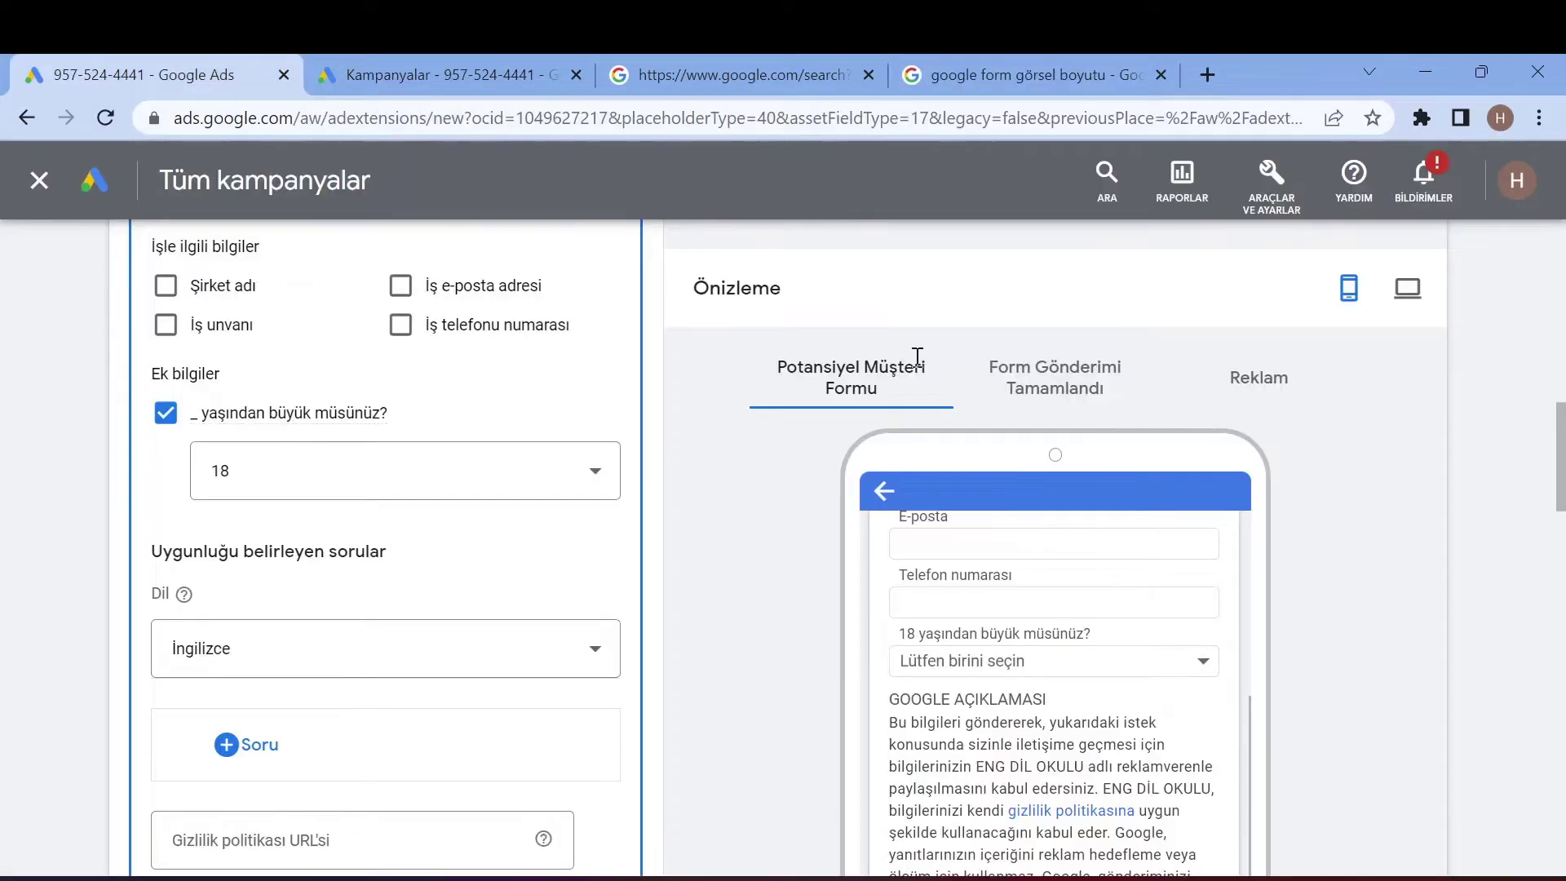
scroll(977, 659, "up", 3)
key("ctrl+shift+Tab")
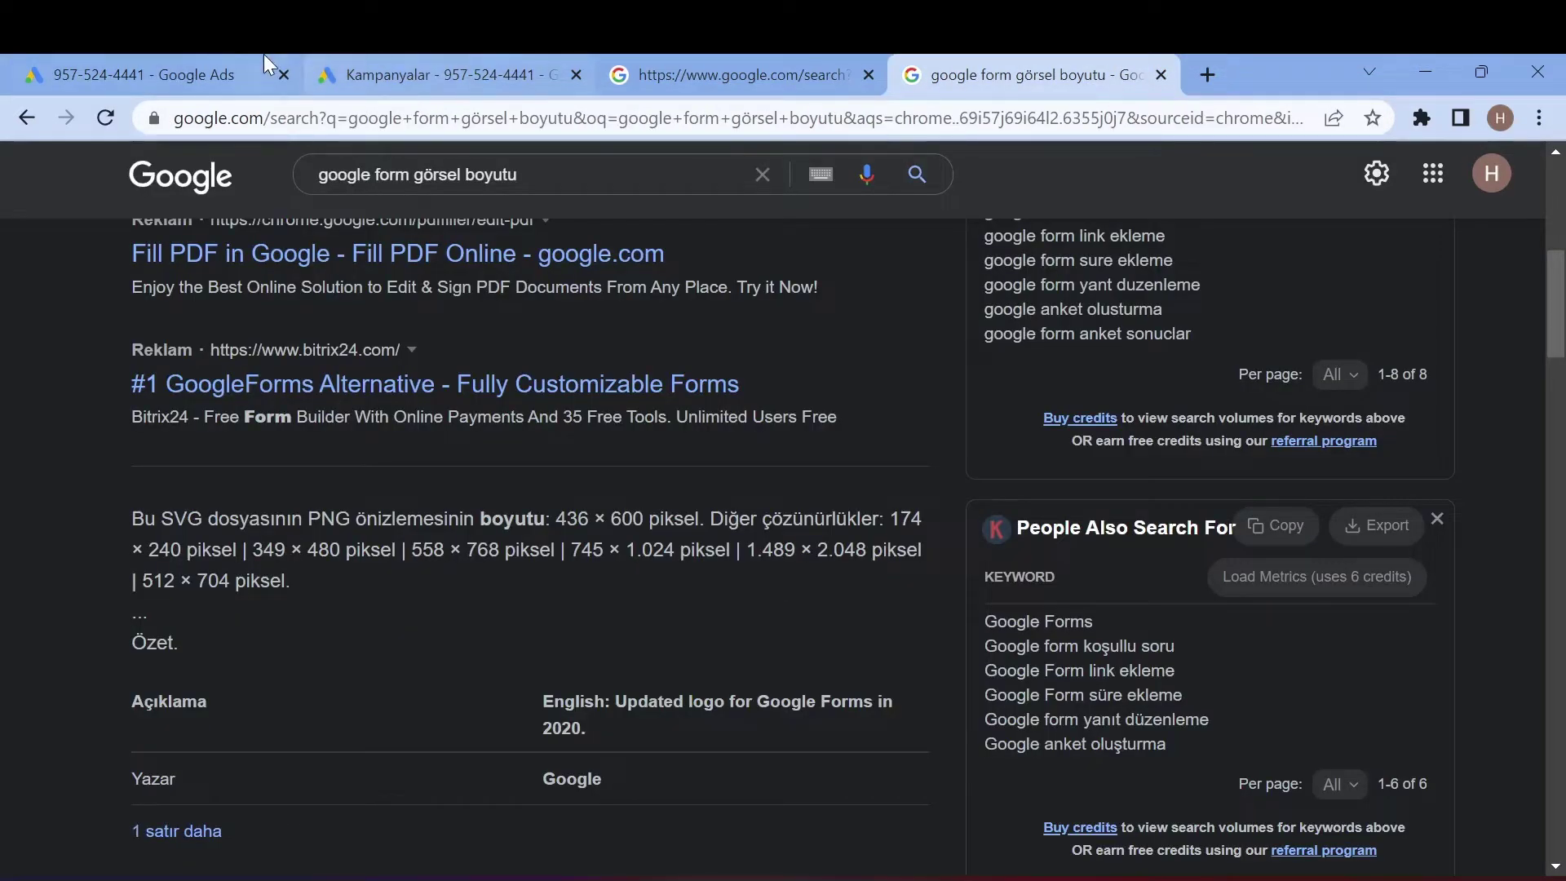
key("ctrl+Tab")
scroll(1051, 583, "up", 10)
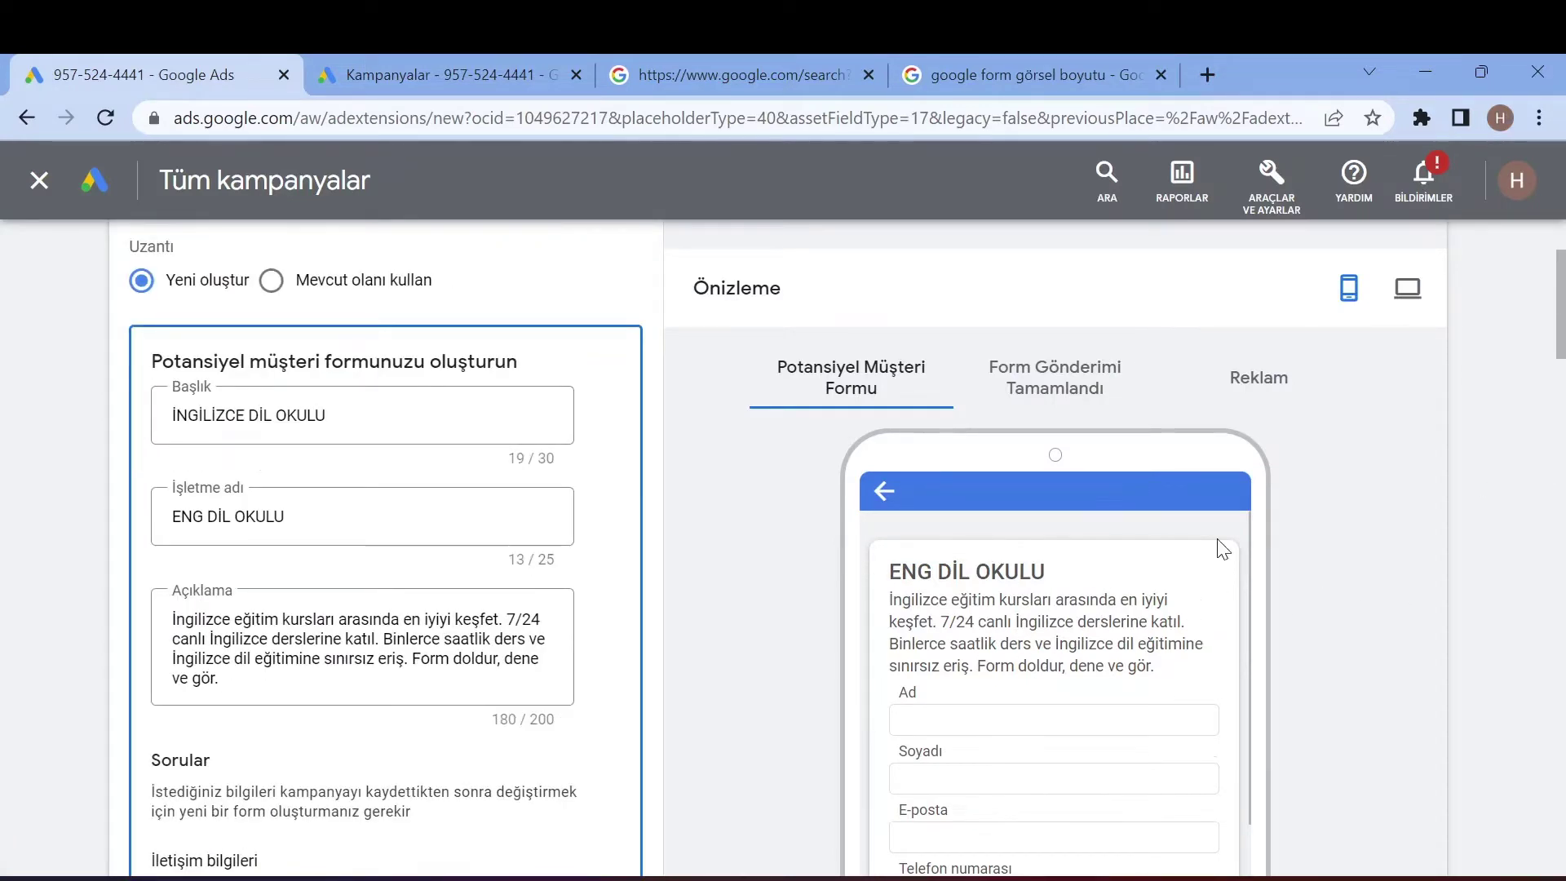
scroll(1007, 625, "down", 8)
scroll(955, 723, "up", 2)
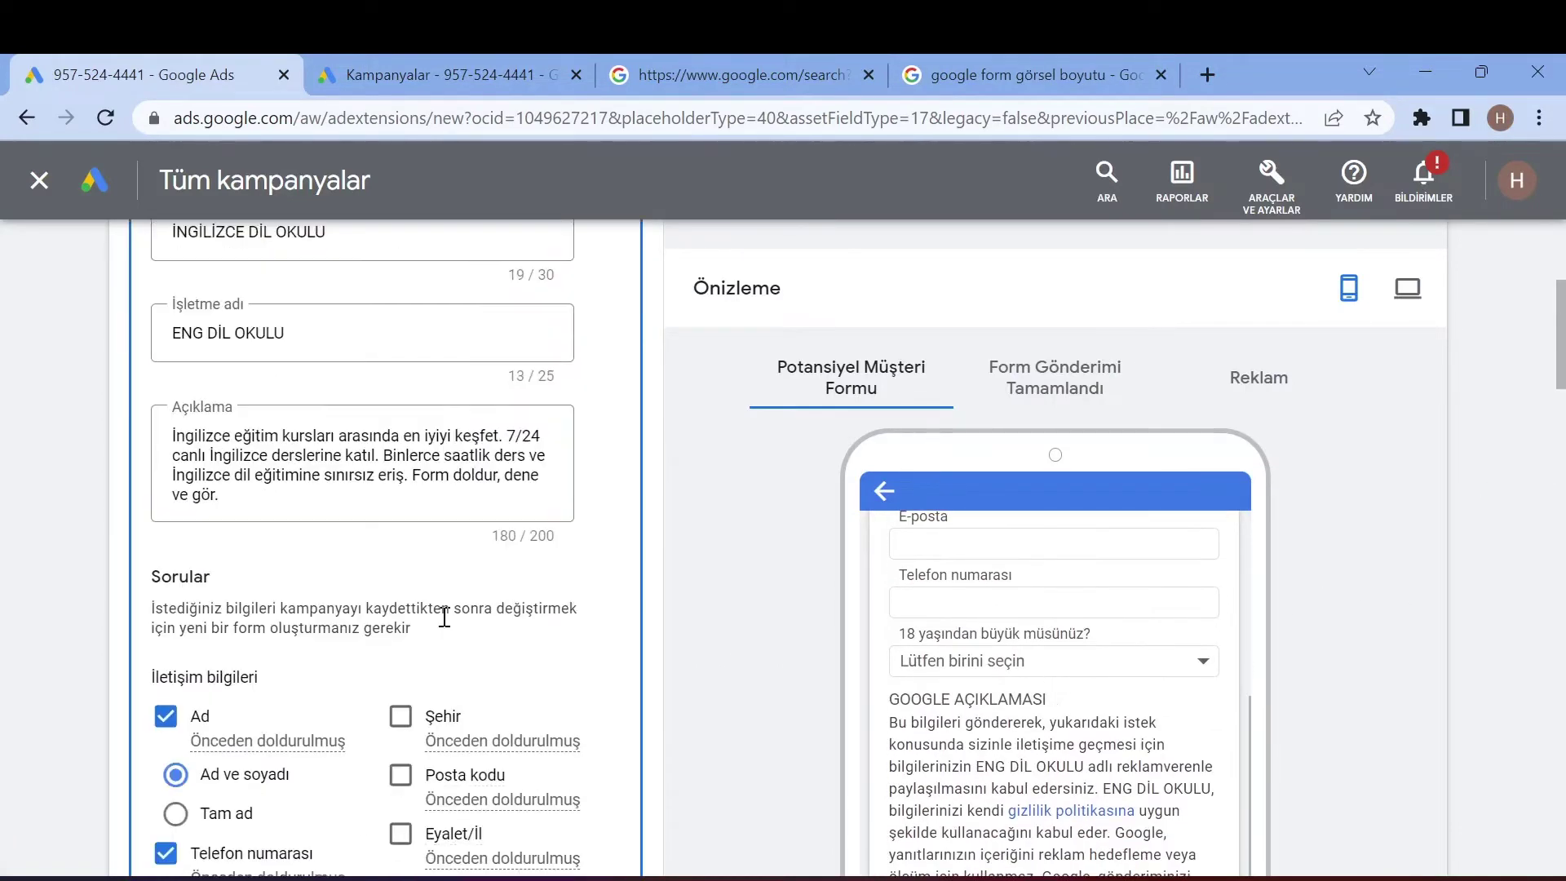
scroll(1092, 695, "down", 5)
scroll(349, 724, "up", 2)
scroll(349, 714, "down", 8)
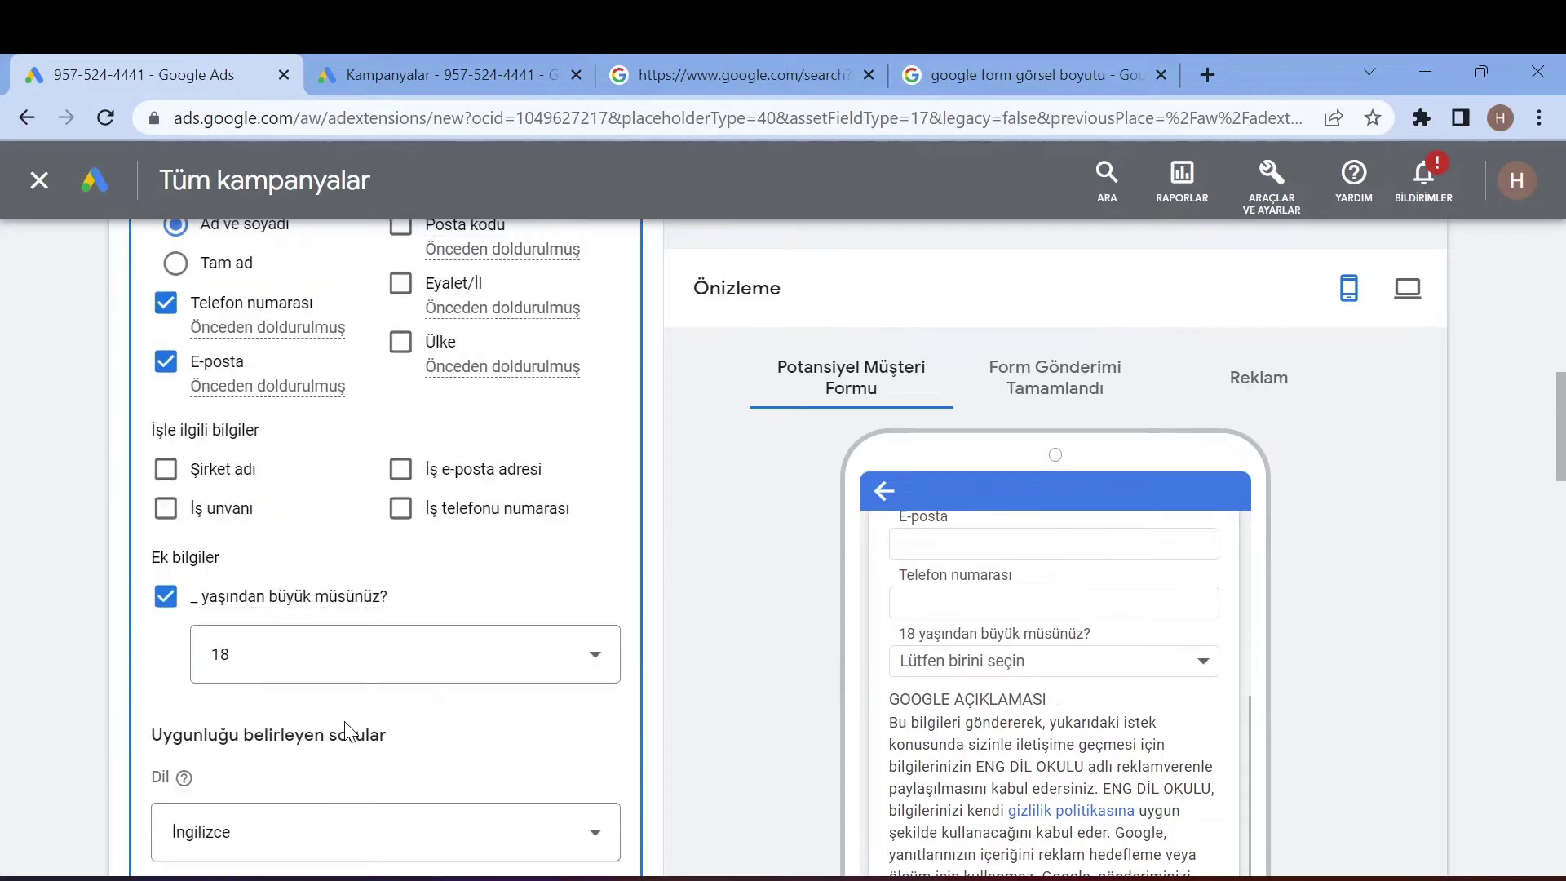
scroll(329, 621, "down", 4)
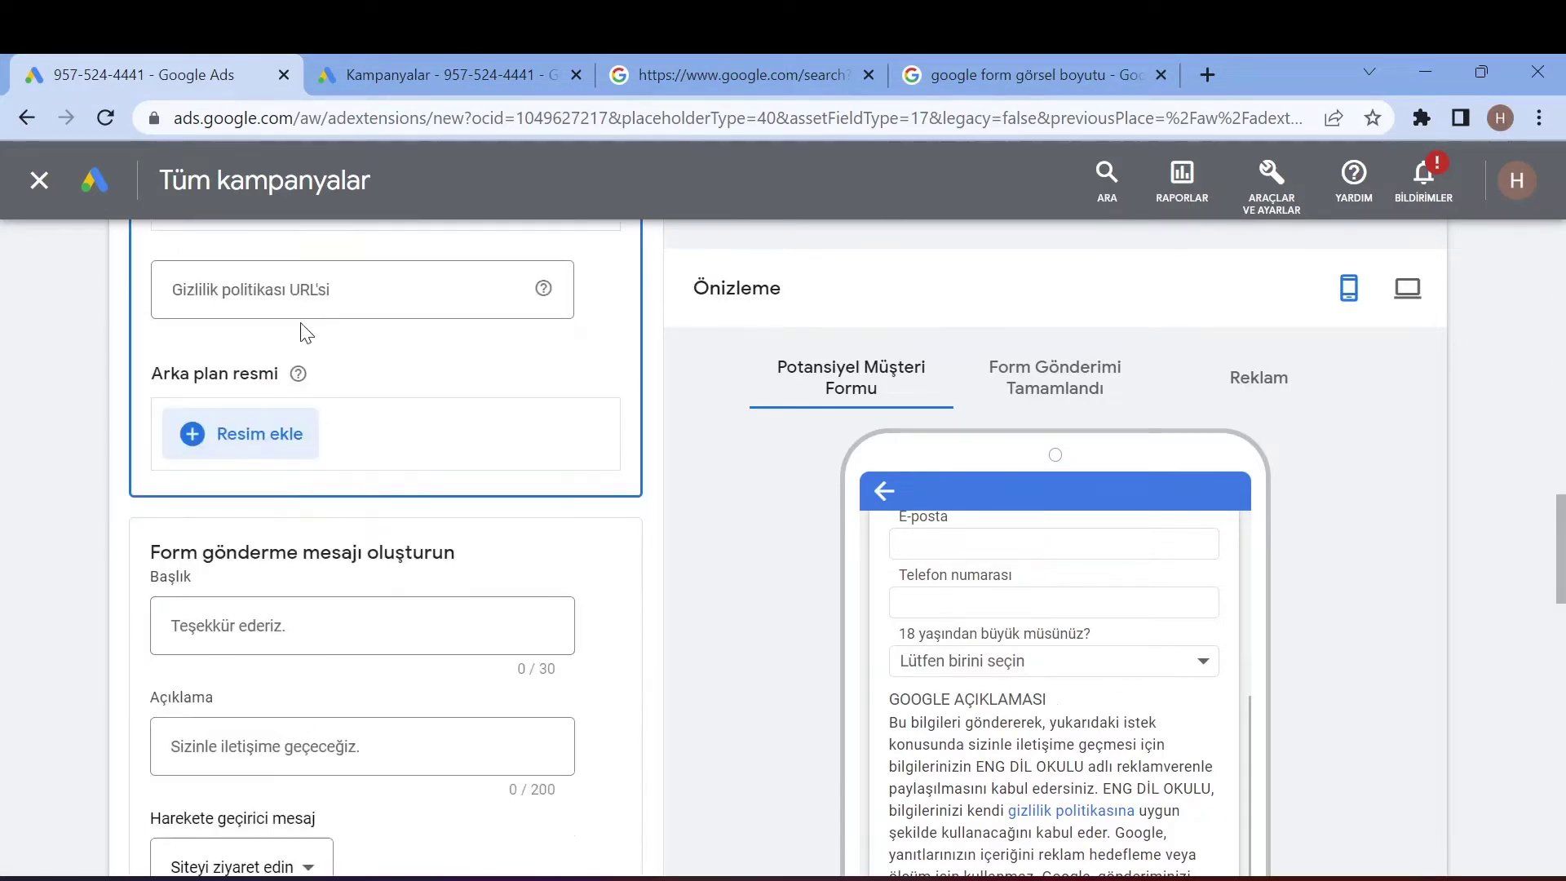
scroll(350, 489, "up", 2)
scroll(355, 495, "down", 4)
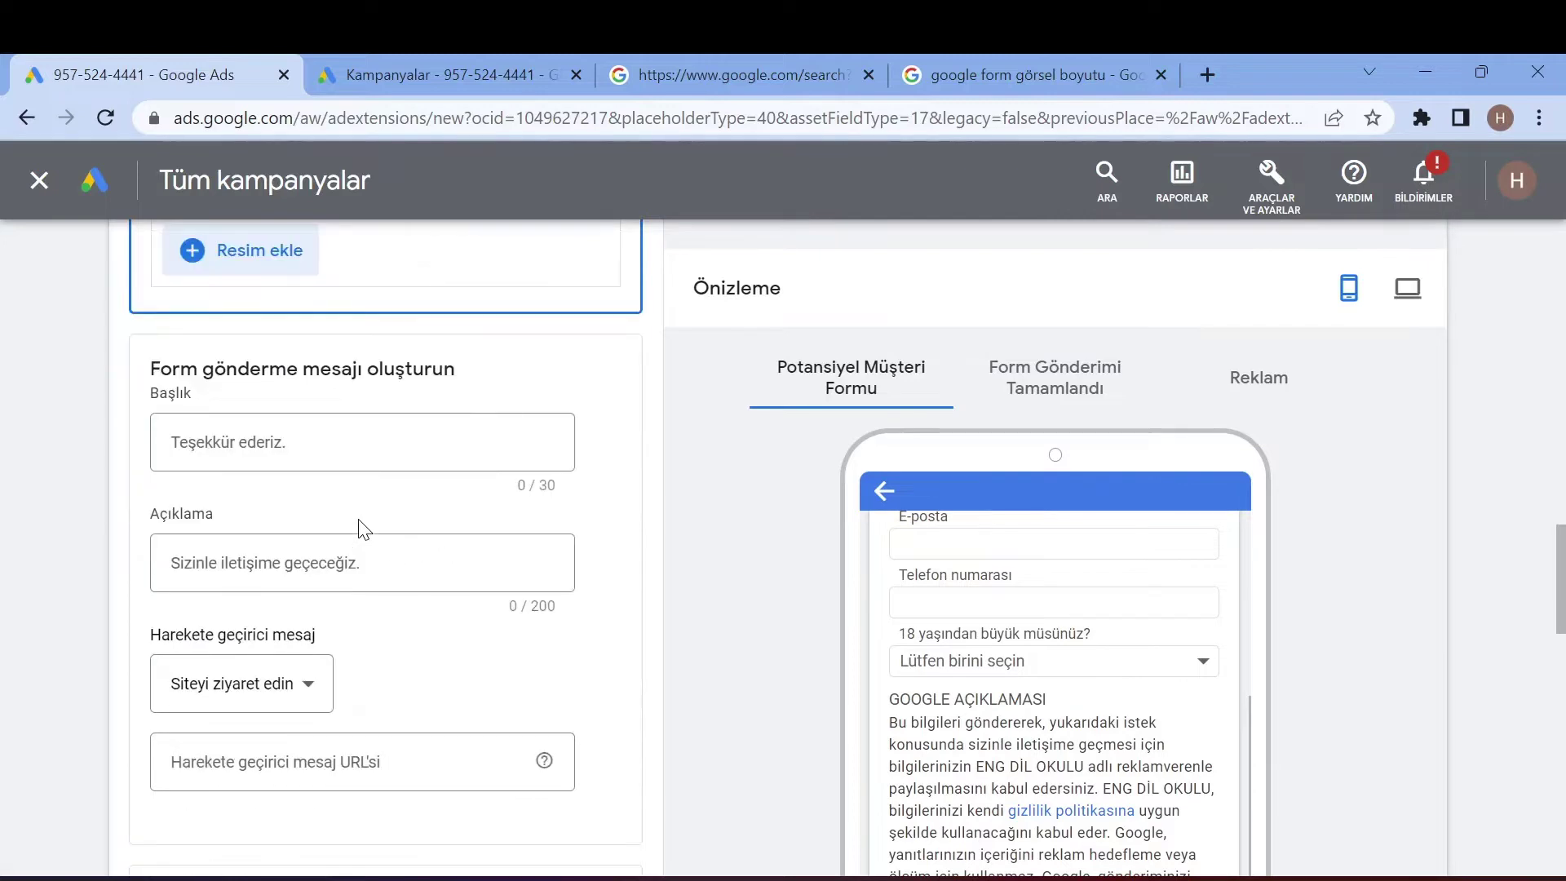
- Fill in the form submission message with the heading "Teşekkür ederiz." and the description "Sizinle en kısa süre içerisinde iletişime geçeceğiz."
left_click(350, 440)
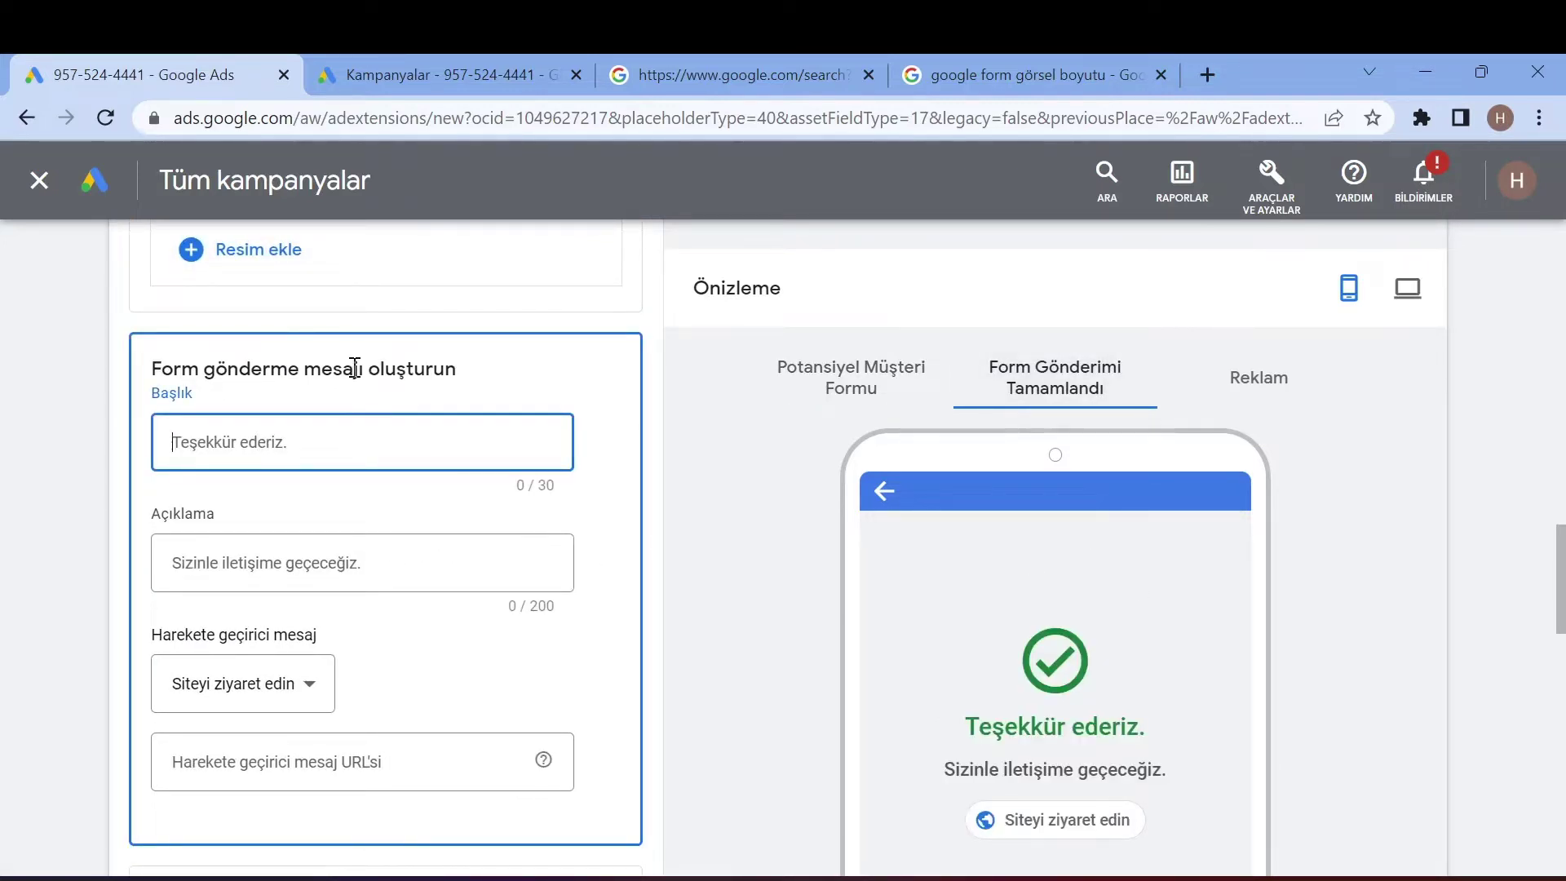
type("Teşekkür ederiz.")
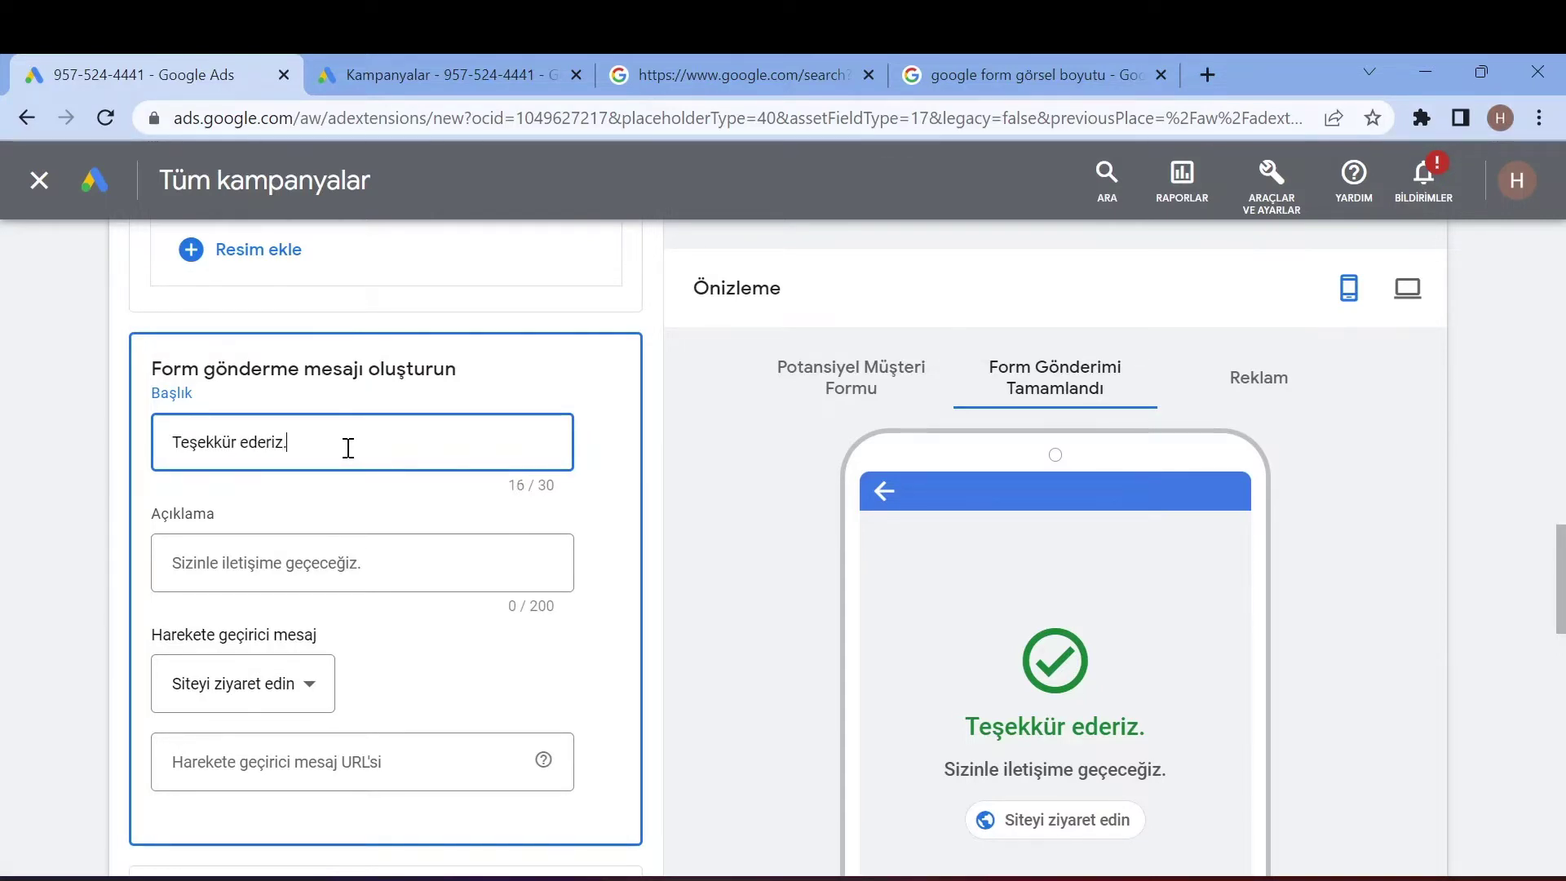
left_click(326, 560)
type("Siiznle")
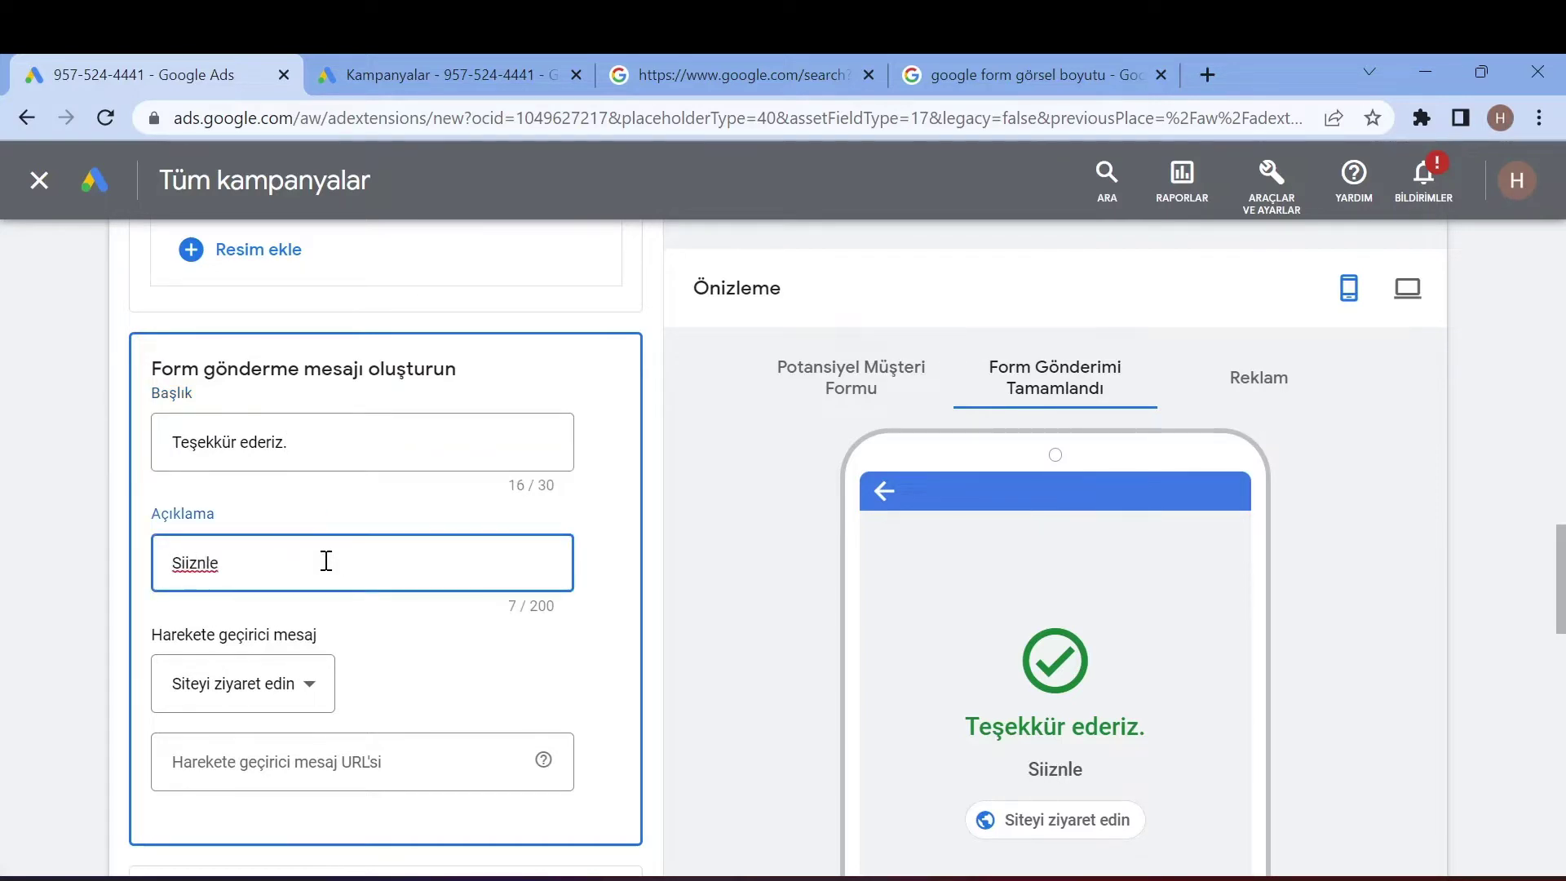
key("ctrl+BackSpace")
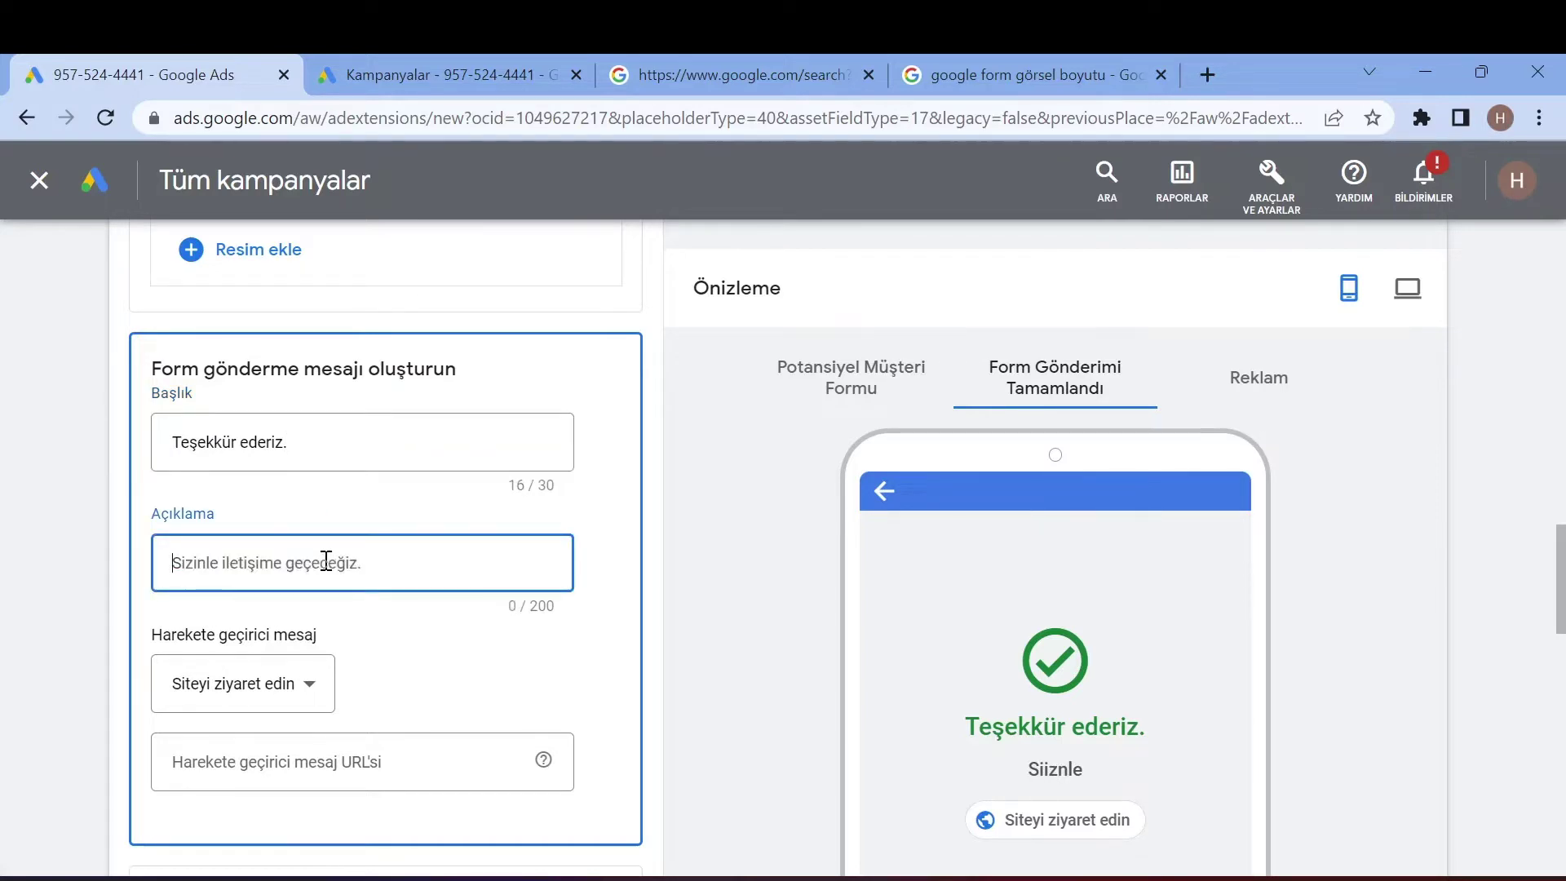
type("Sizinle")
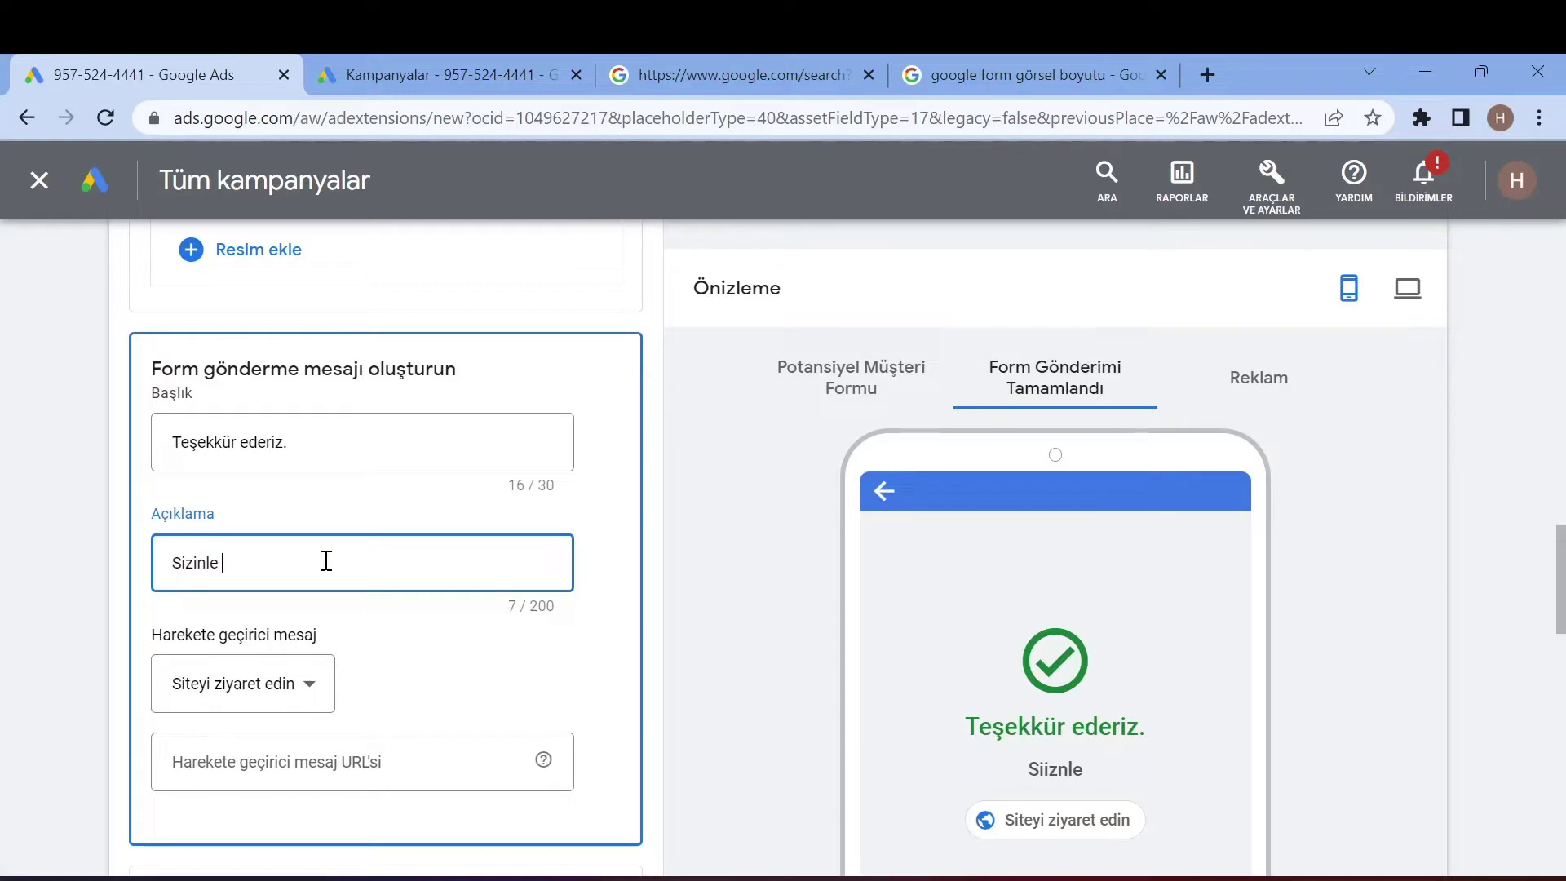
type(" en kısa süre içerisinde")
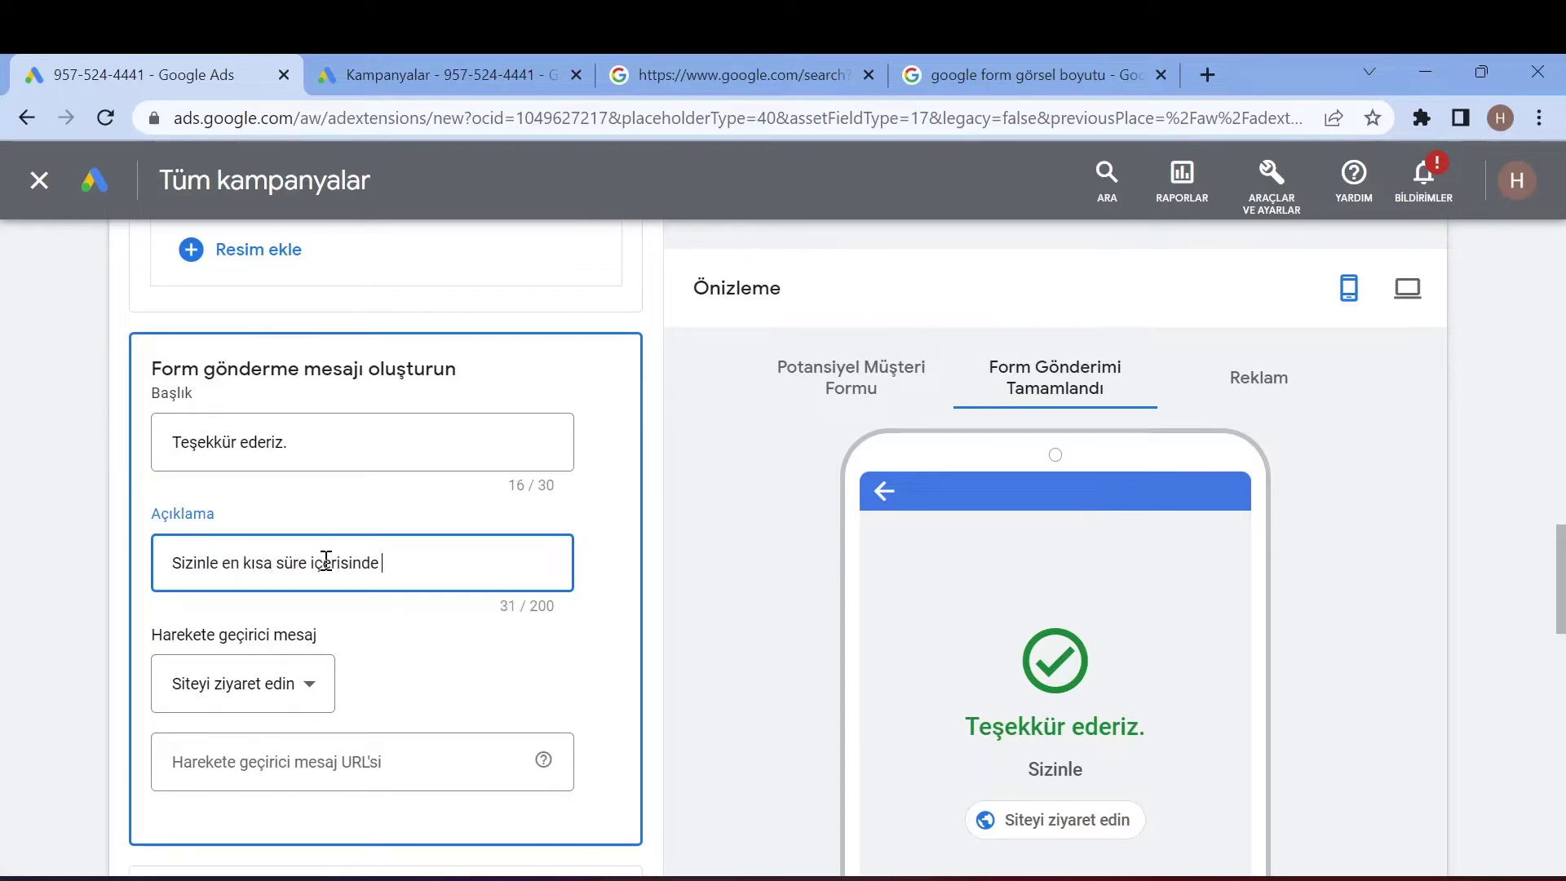
type(" iletişime geçece")
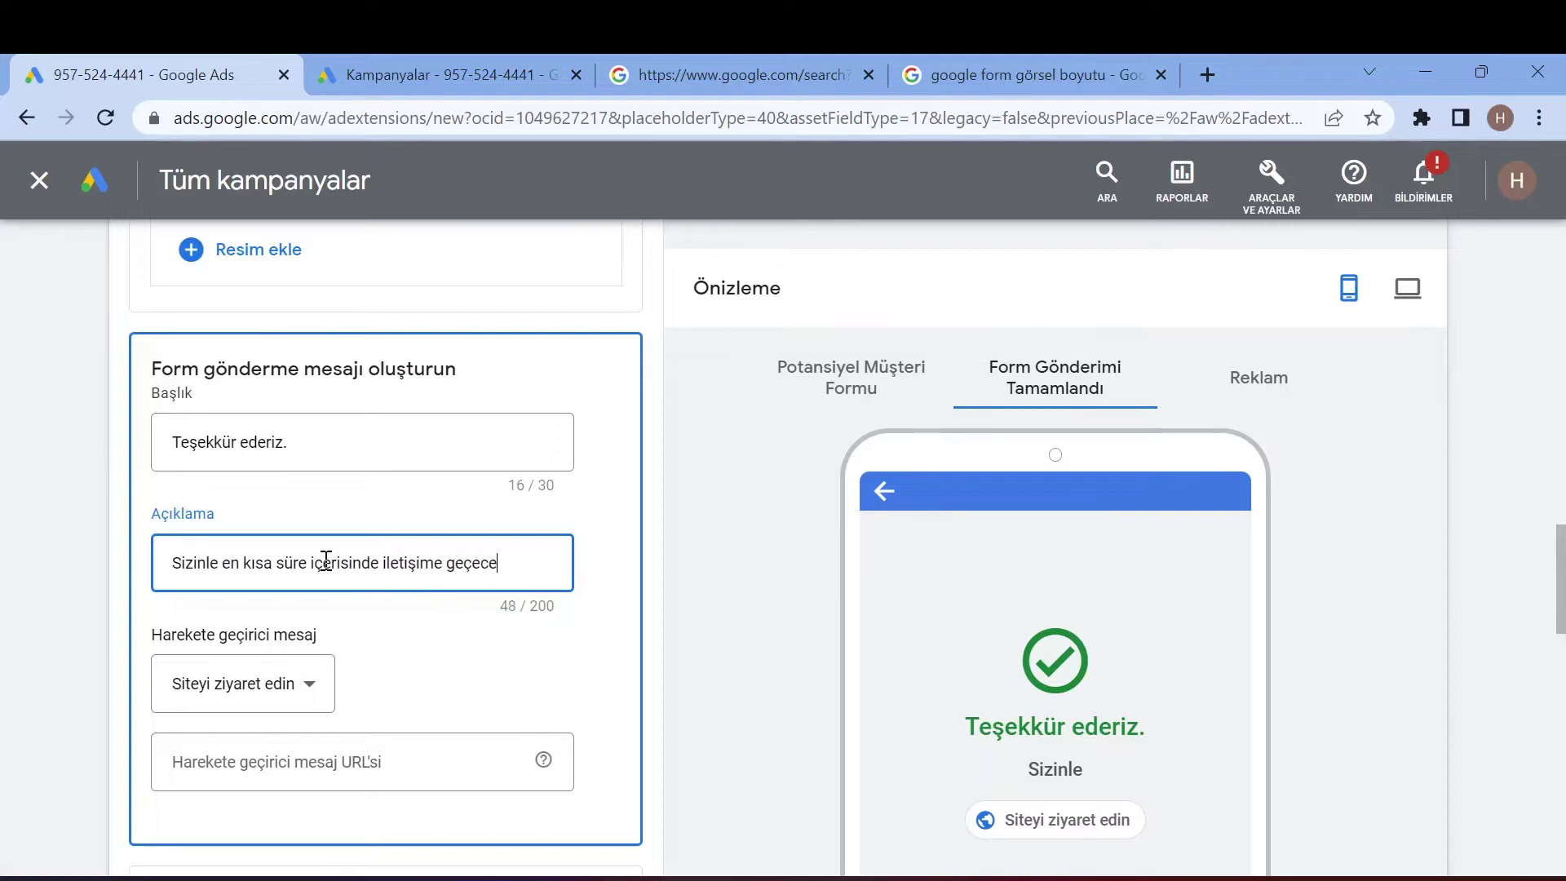
type("ğiz.")
scroll(419, 658, "down", 2)
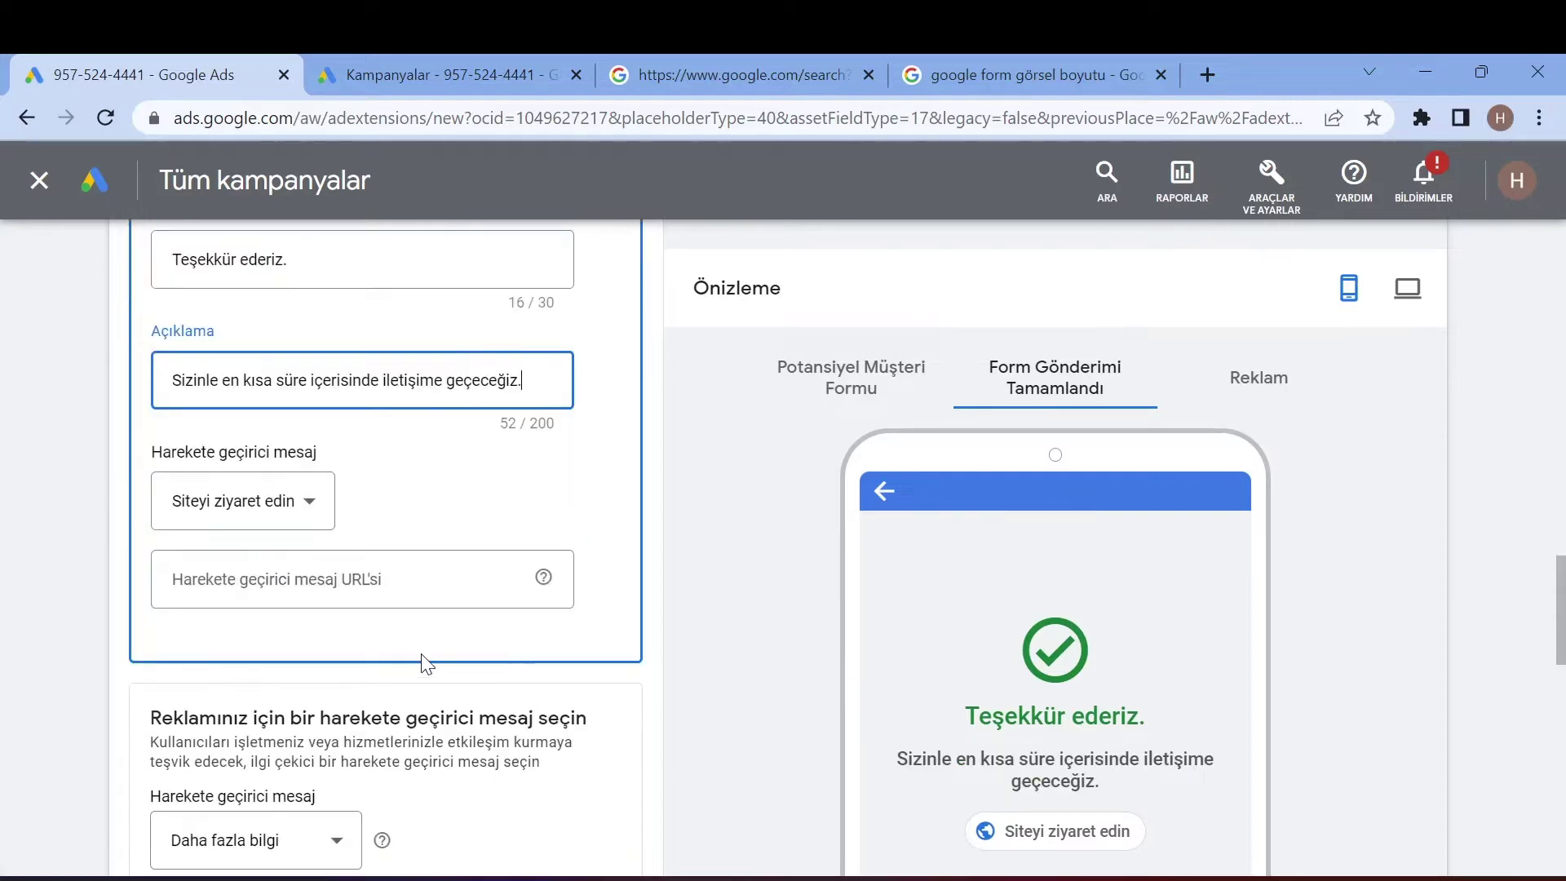
left_click(273, 529)
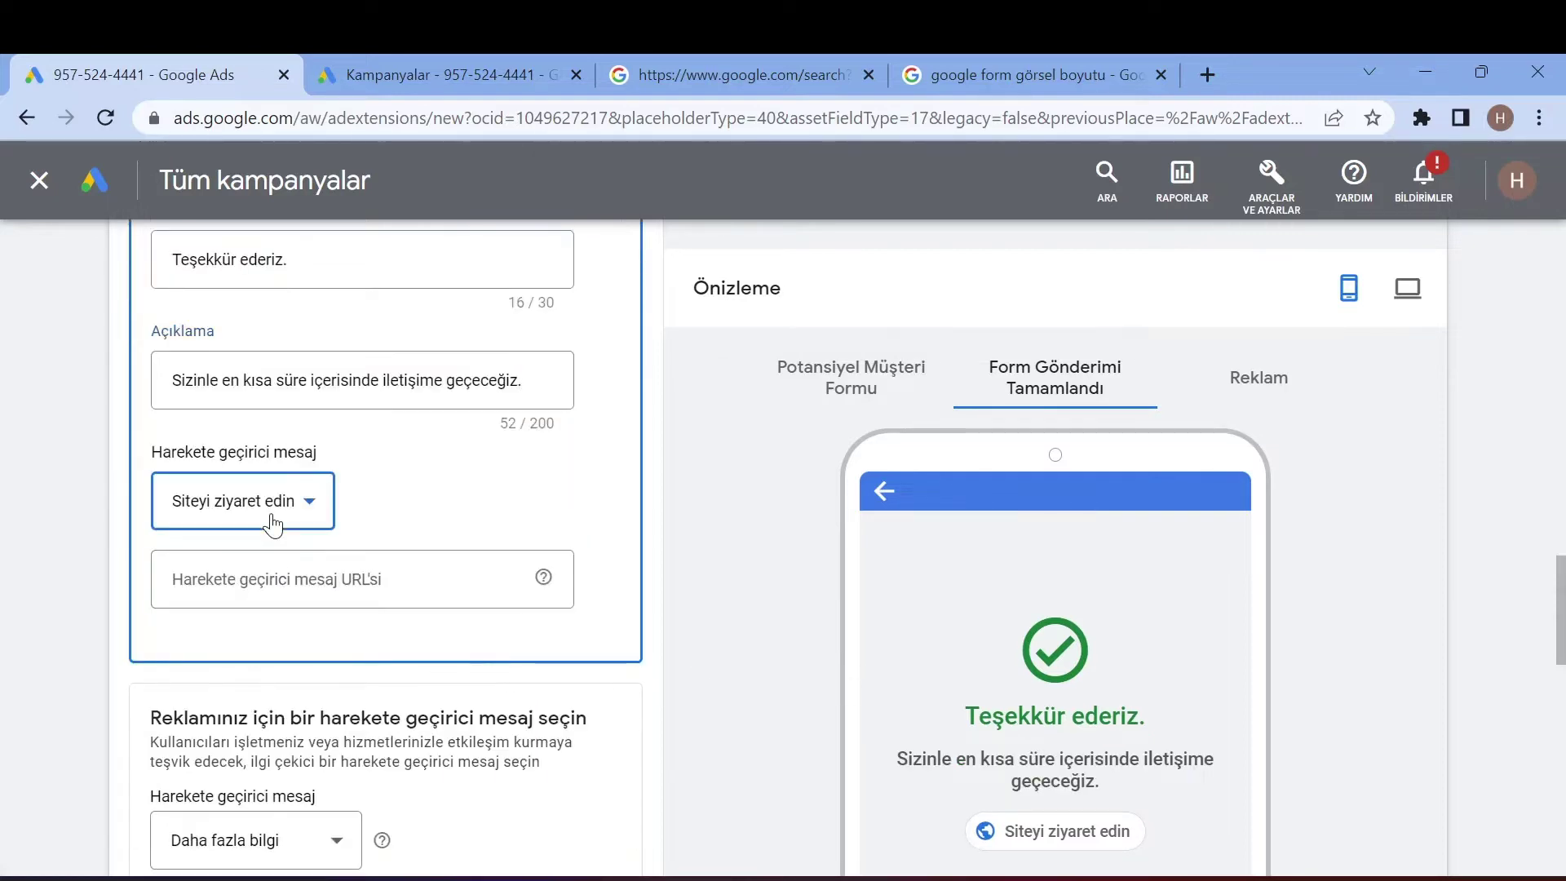
left_click(367, 581)
left_click(849, 74)
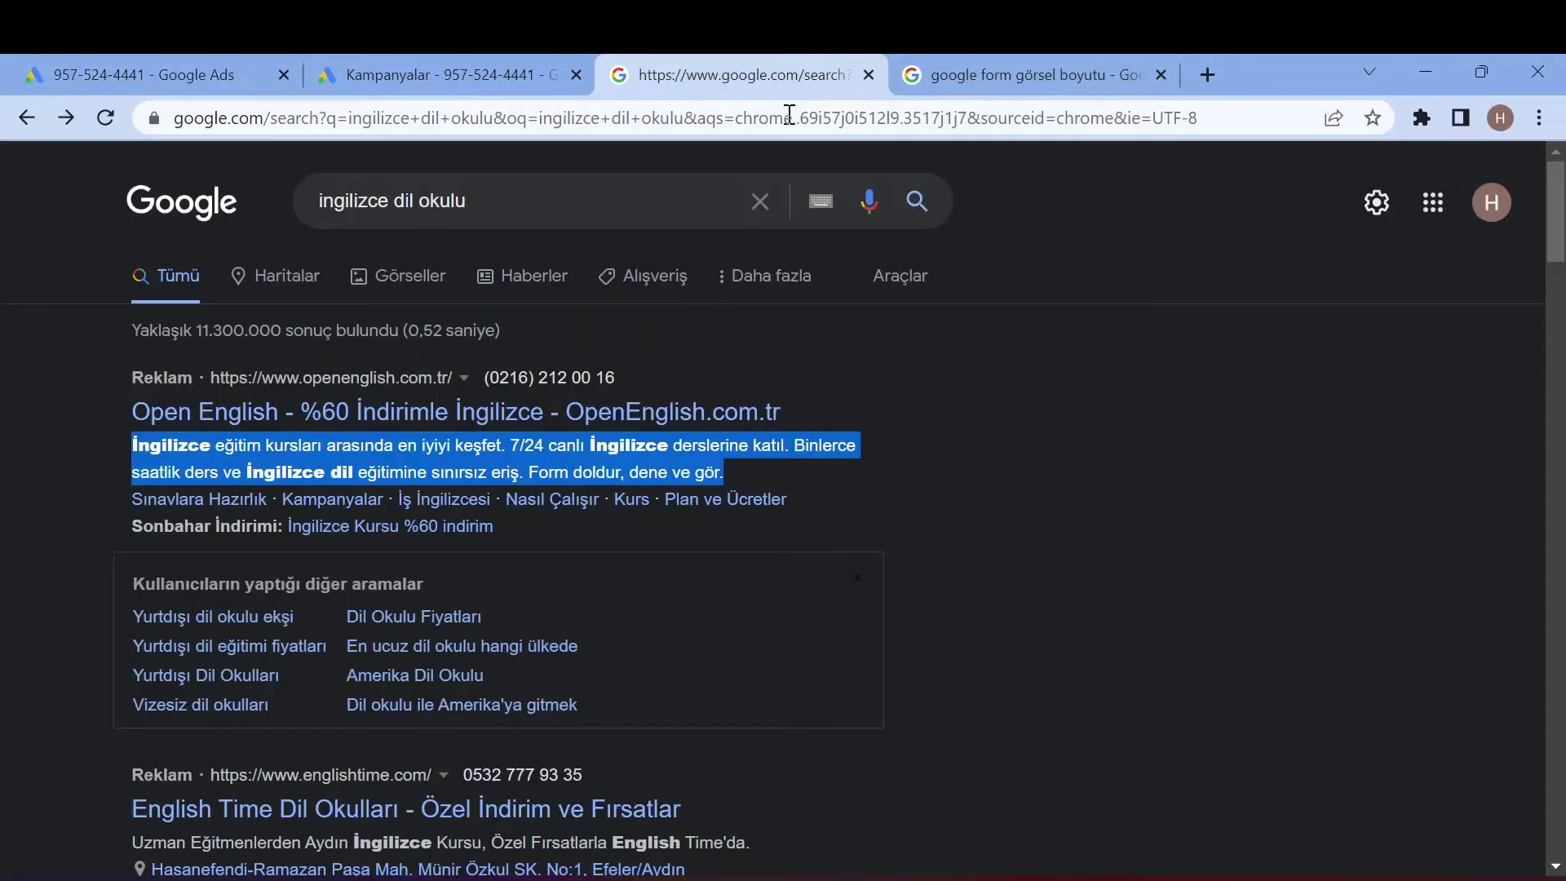
left_click(786, 115)
type("web-tasarimci.com")
left_click(259, 66)
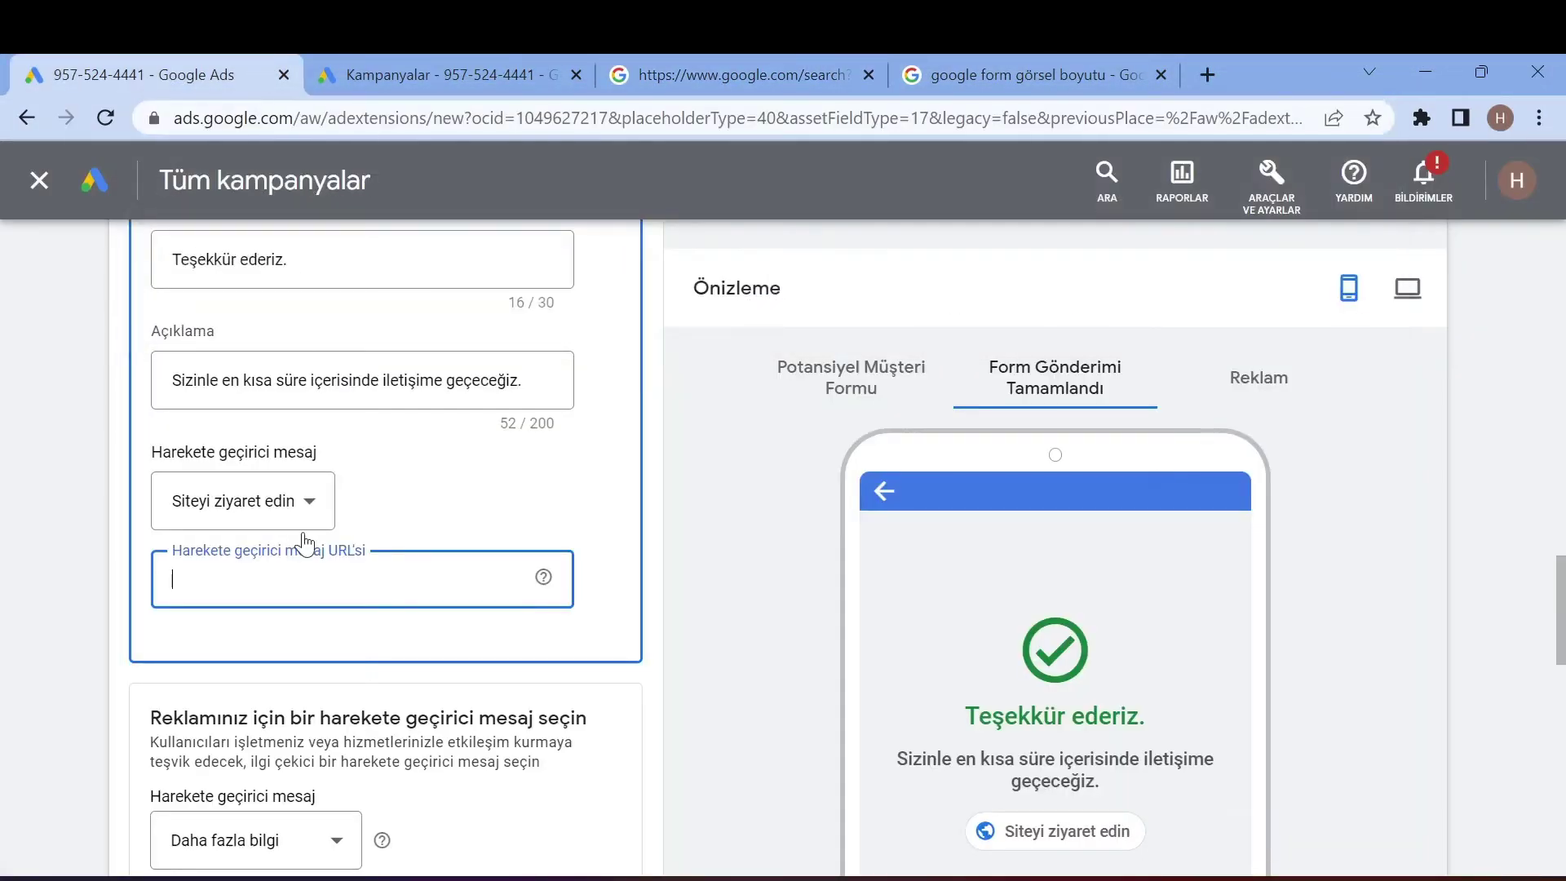
type("https://web-tasarimci.com/")
- Set the ad's call to action to "Bize ulaşın" with the description "%50 İNDİRİM FIRSATINI KAÇIRMA"
scroll(1140, 653, "down", 2)
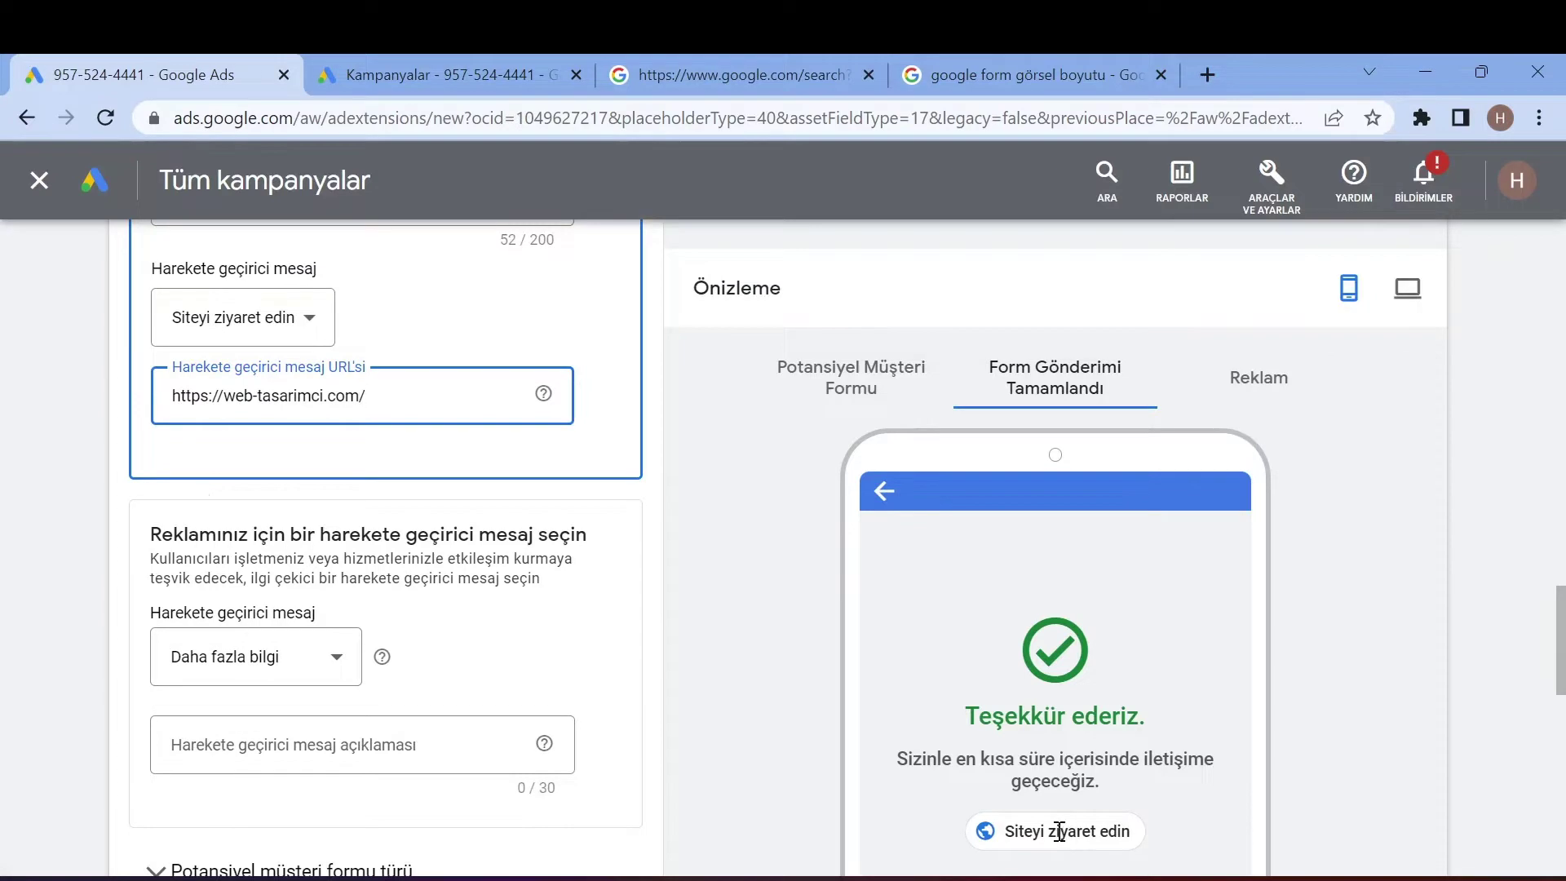
scroll(1060, 831, "down", 2)
scroll(1077, 824, "up", 2)
left_click(260, 659)
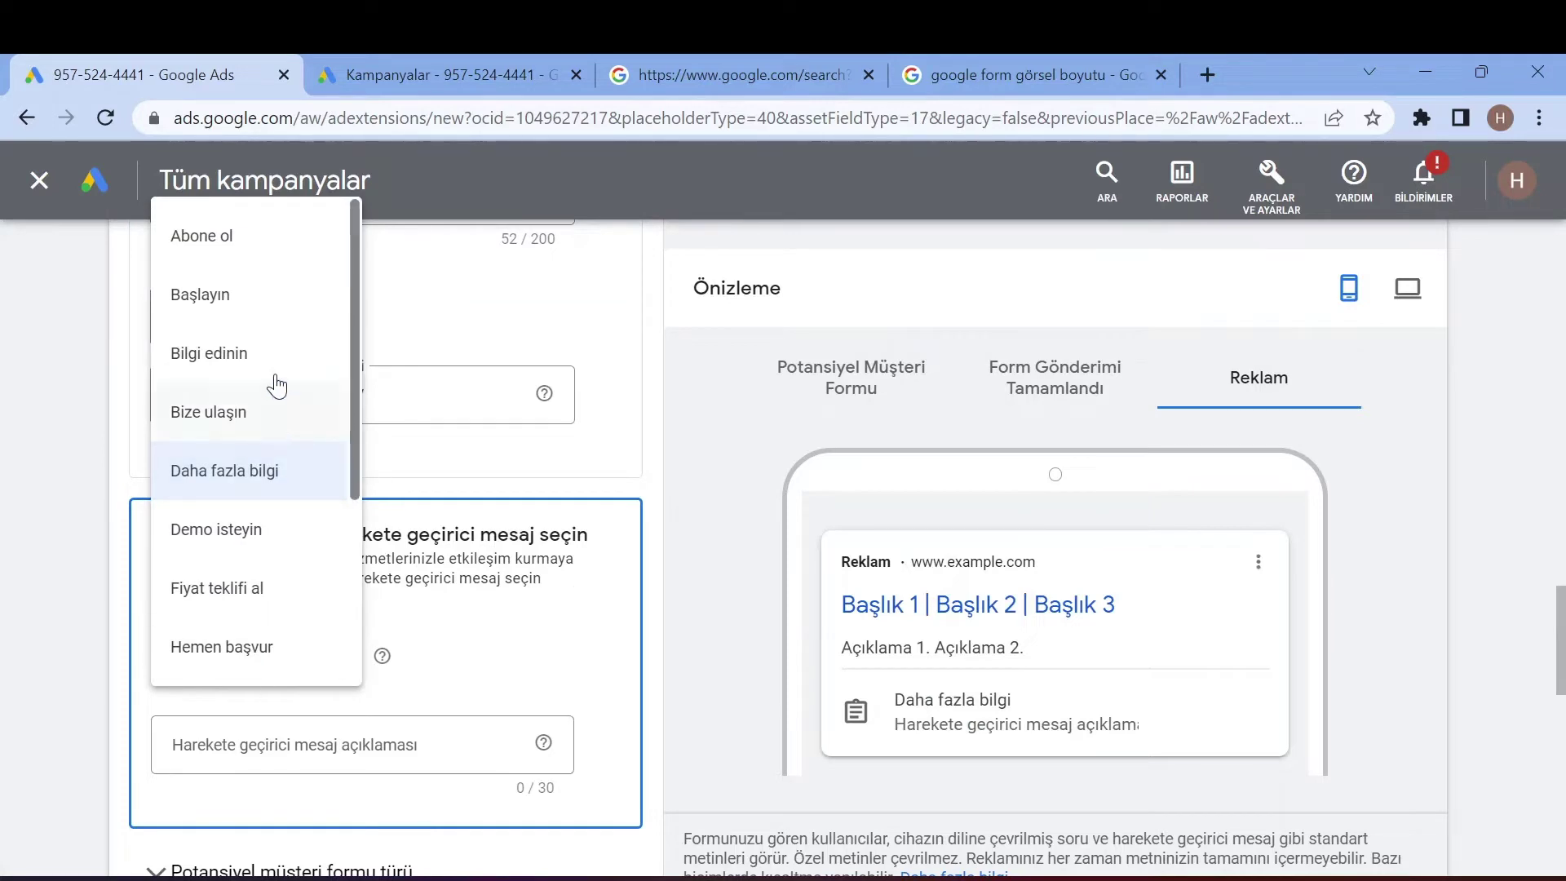
left_click(246, 413)
left_click(300, 726)
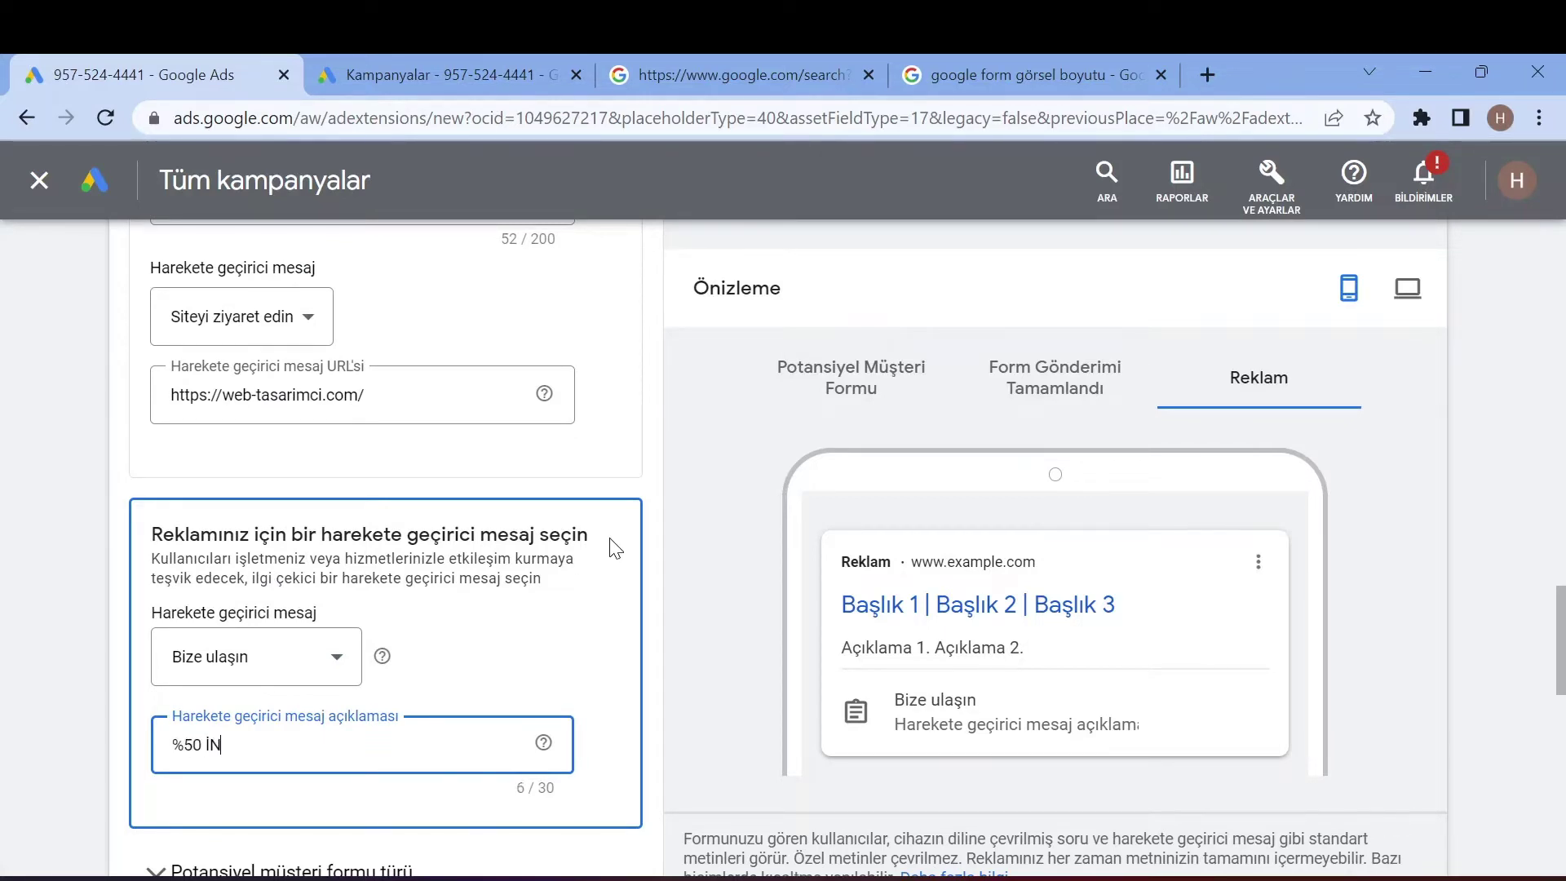
type("%50 İNDİRİM FIRSATINI KAÇIR")
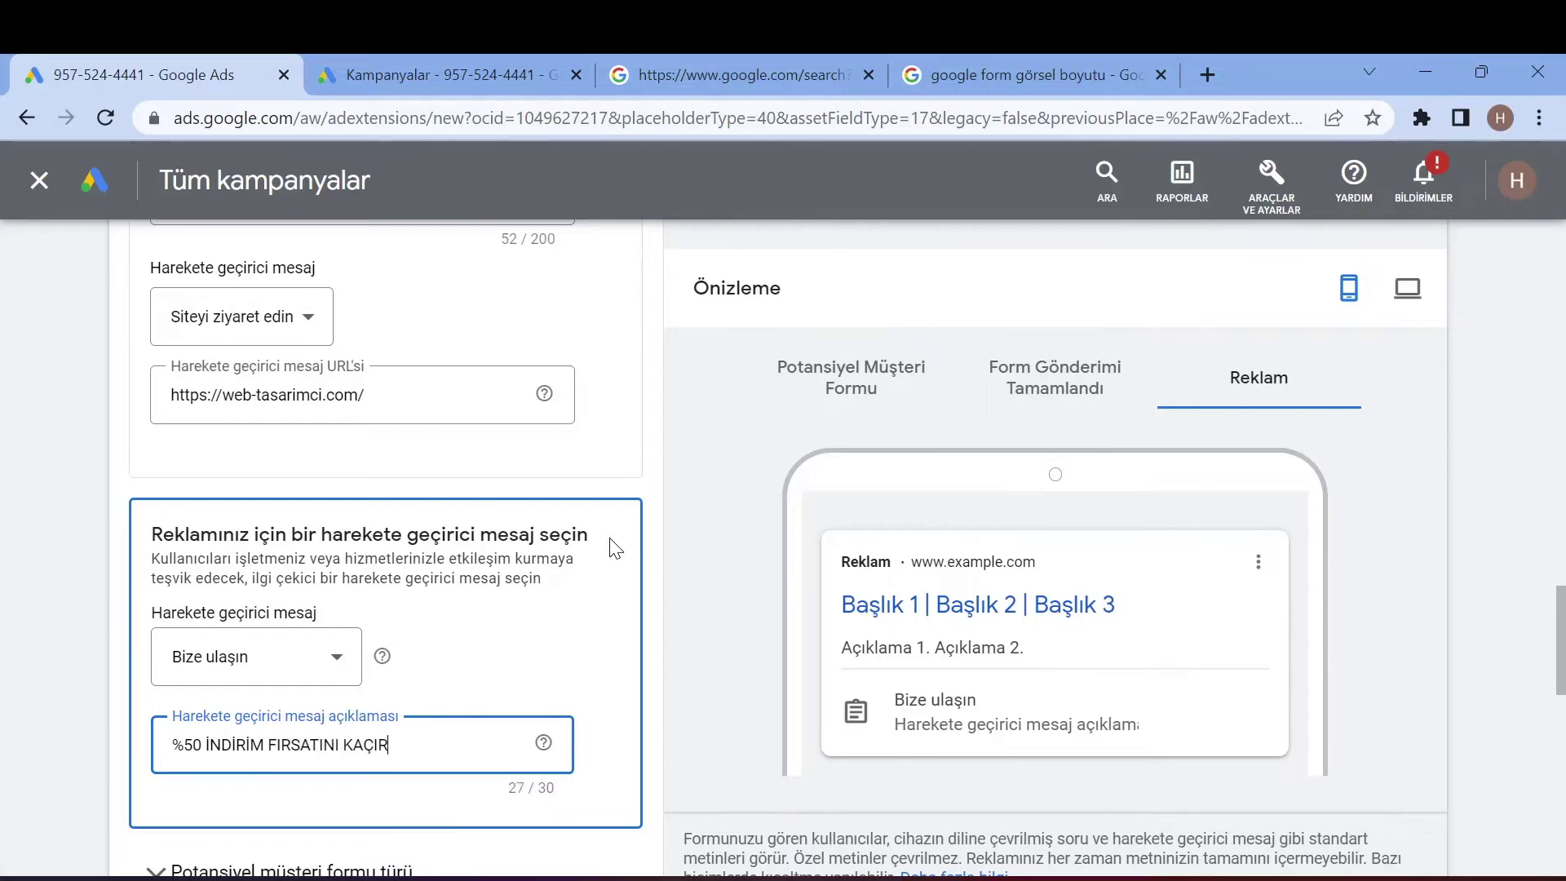
type("MAM")
type("A")
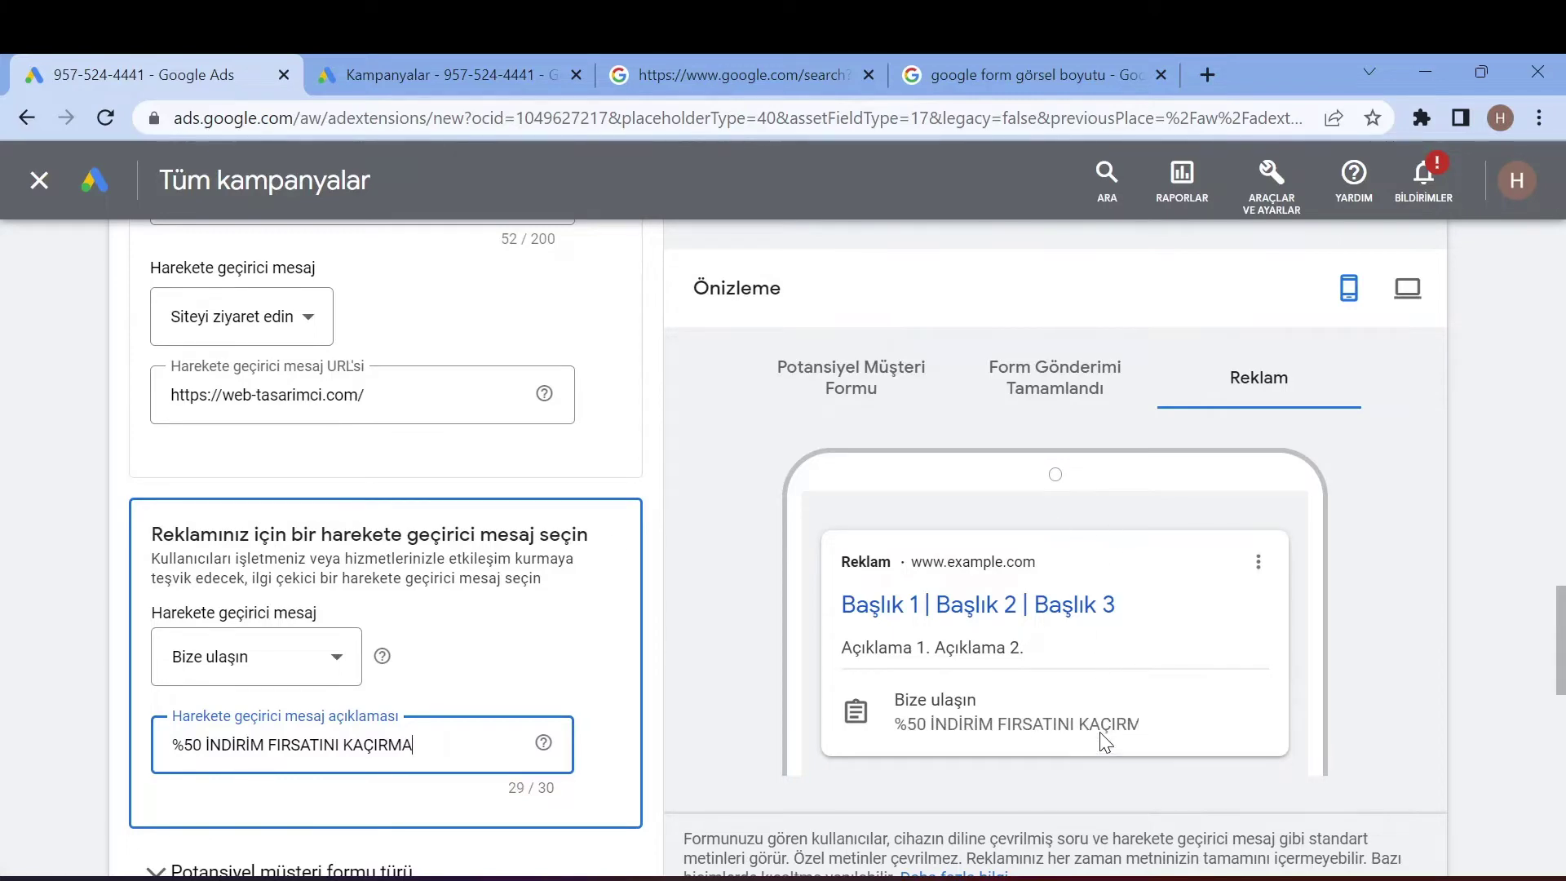
- Expand the lead export and conversion import sections below the lead form and review their options
scroll(622, 723, "down", 6)
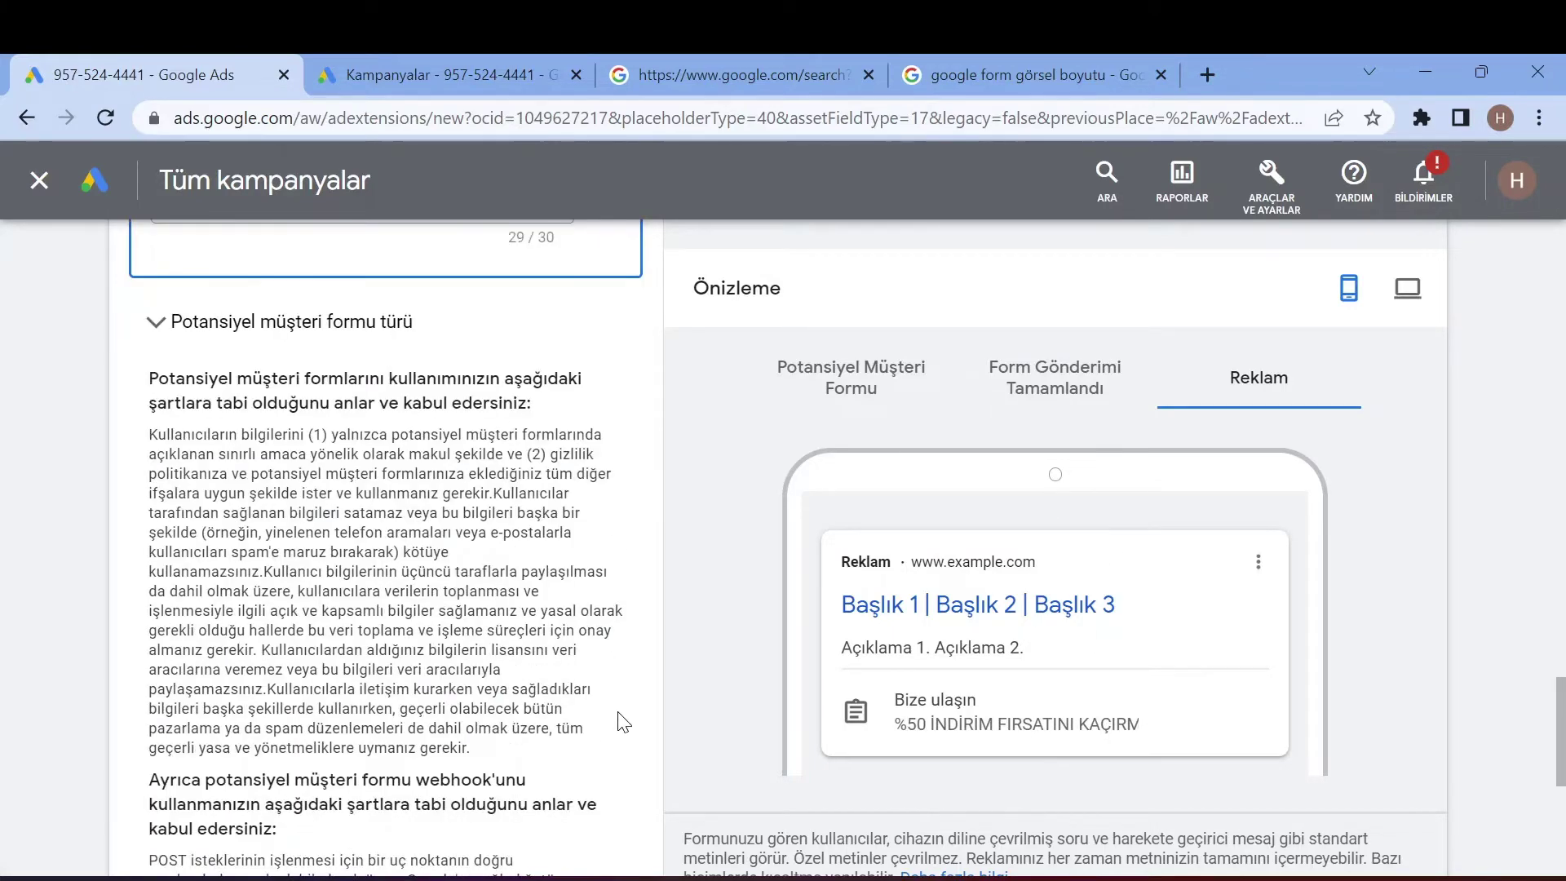
scroll(623, 723, "down", 6)
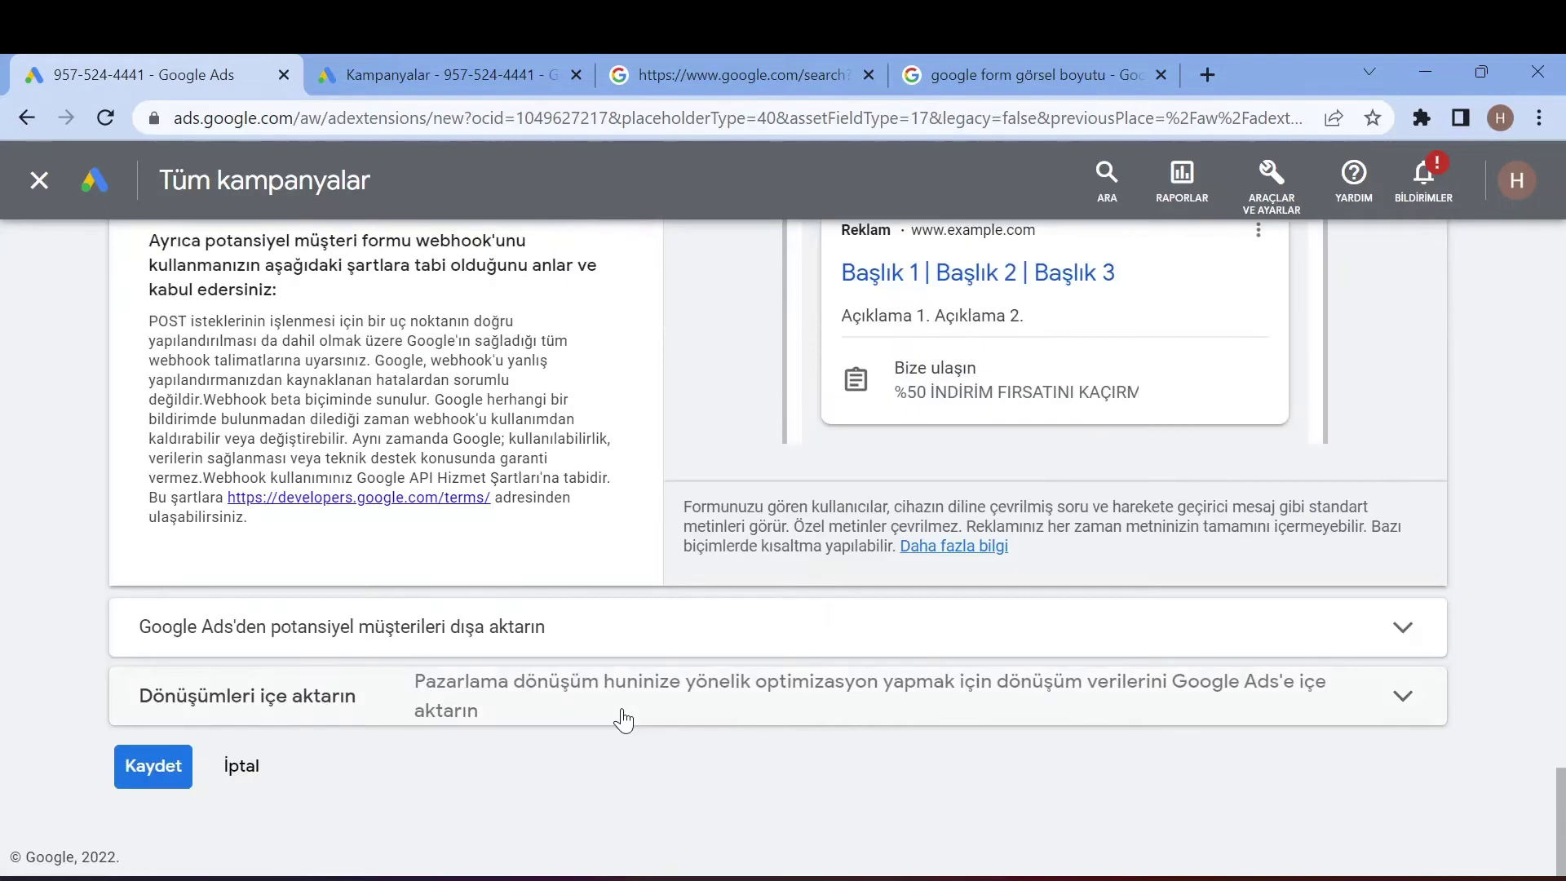
left_click(594, 658)
scroll(395, 735, "down", 1)
left_click(384, 724)
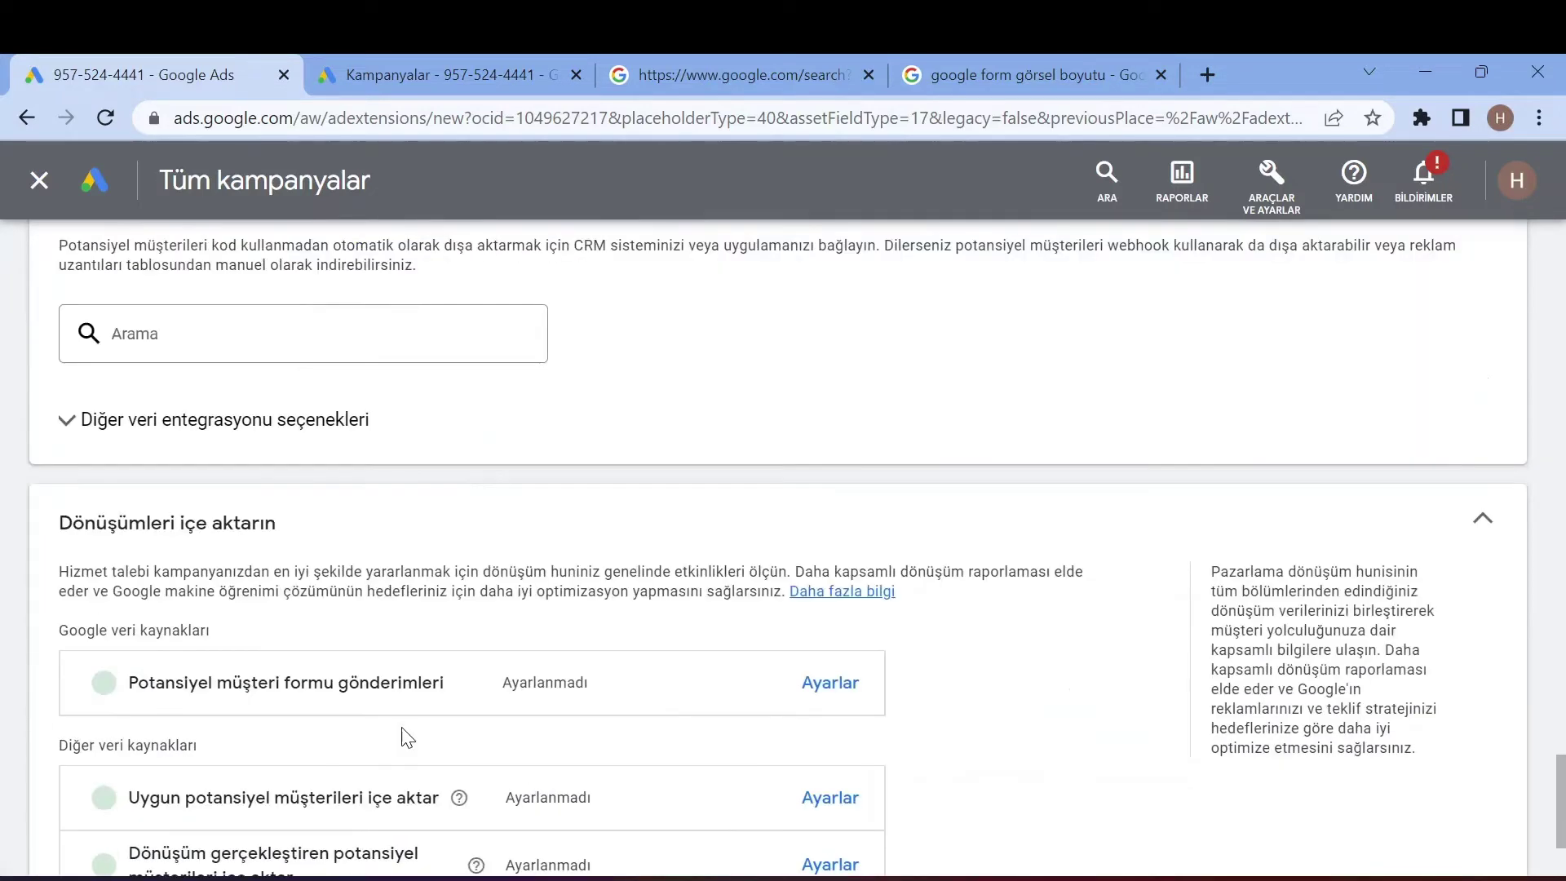
scroll(392, 746, "down", 2)
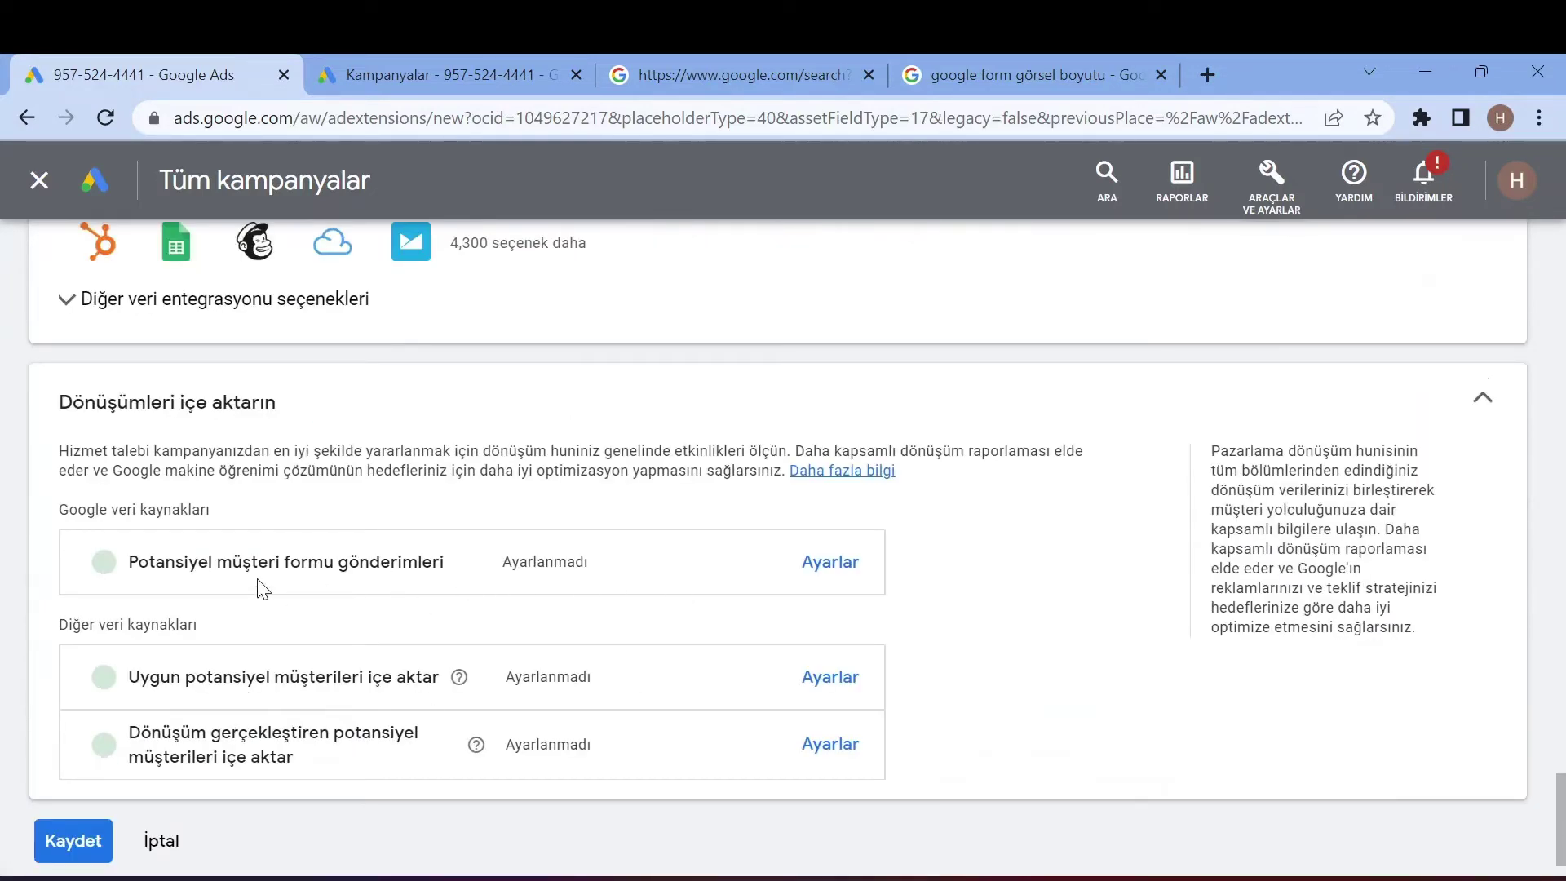
scroll(350, 587, "up", 2)
- Try to set up Gmail as the third-party integration for exporting leads
left_click(803, 744)
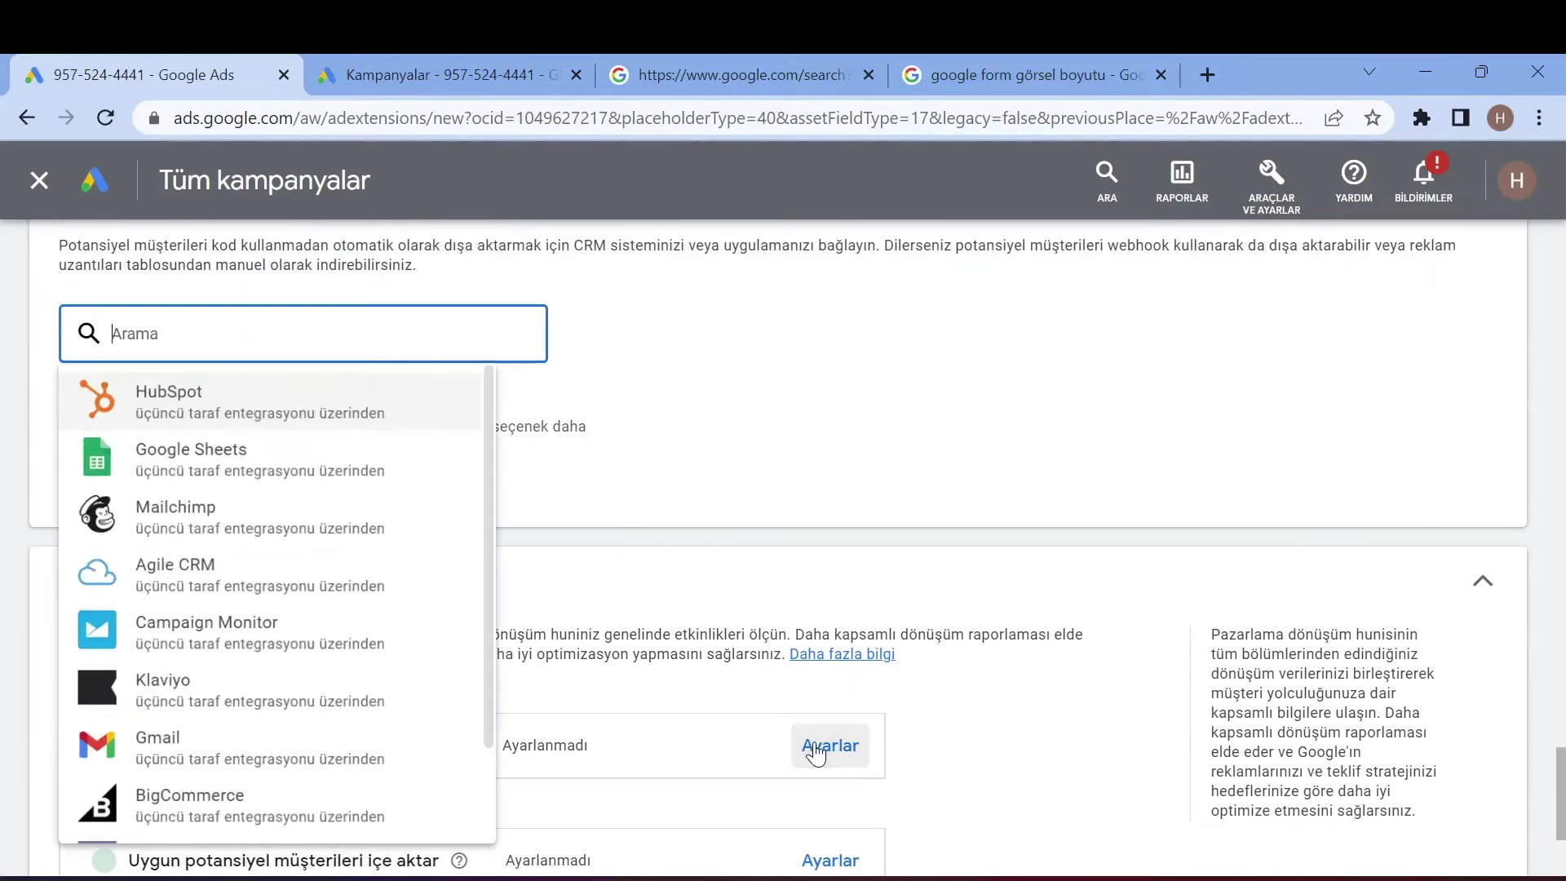
scroll(231, 639, "down", 2)
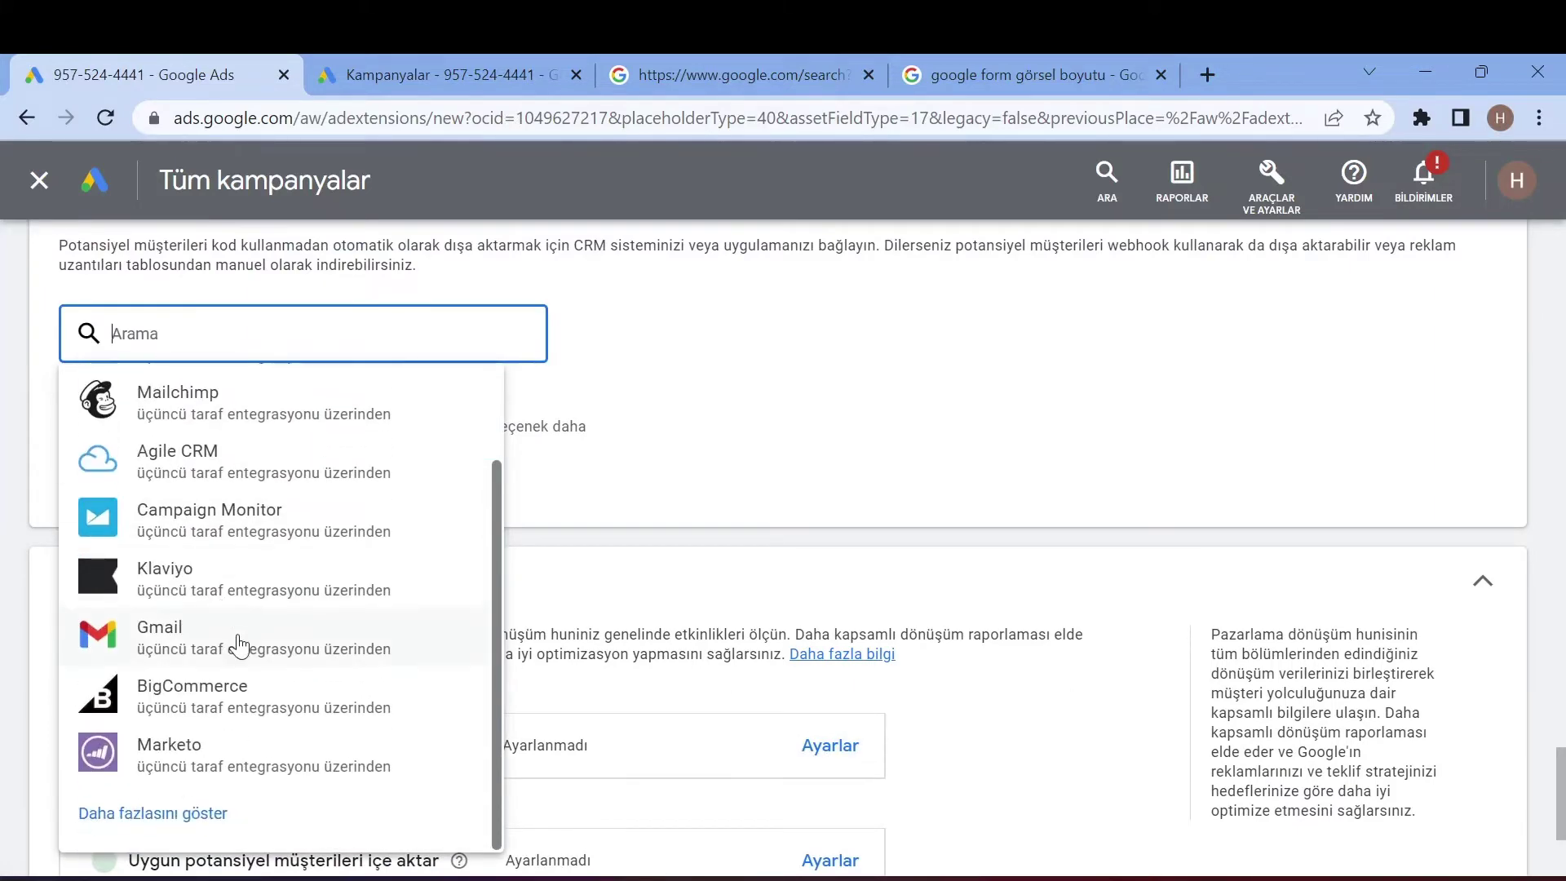
left_click(282, 690)
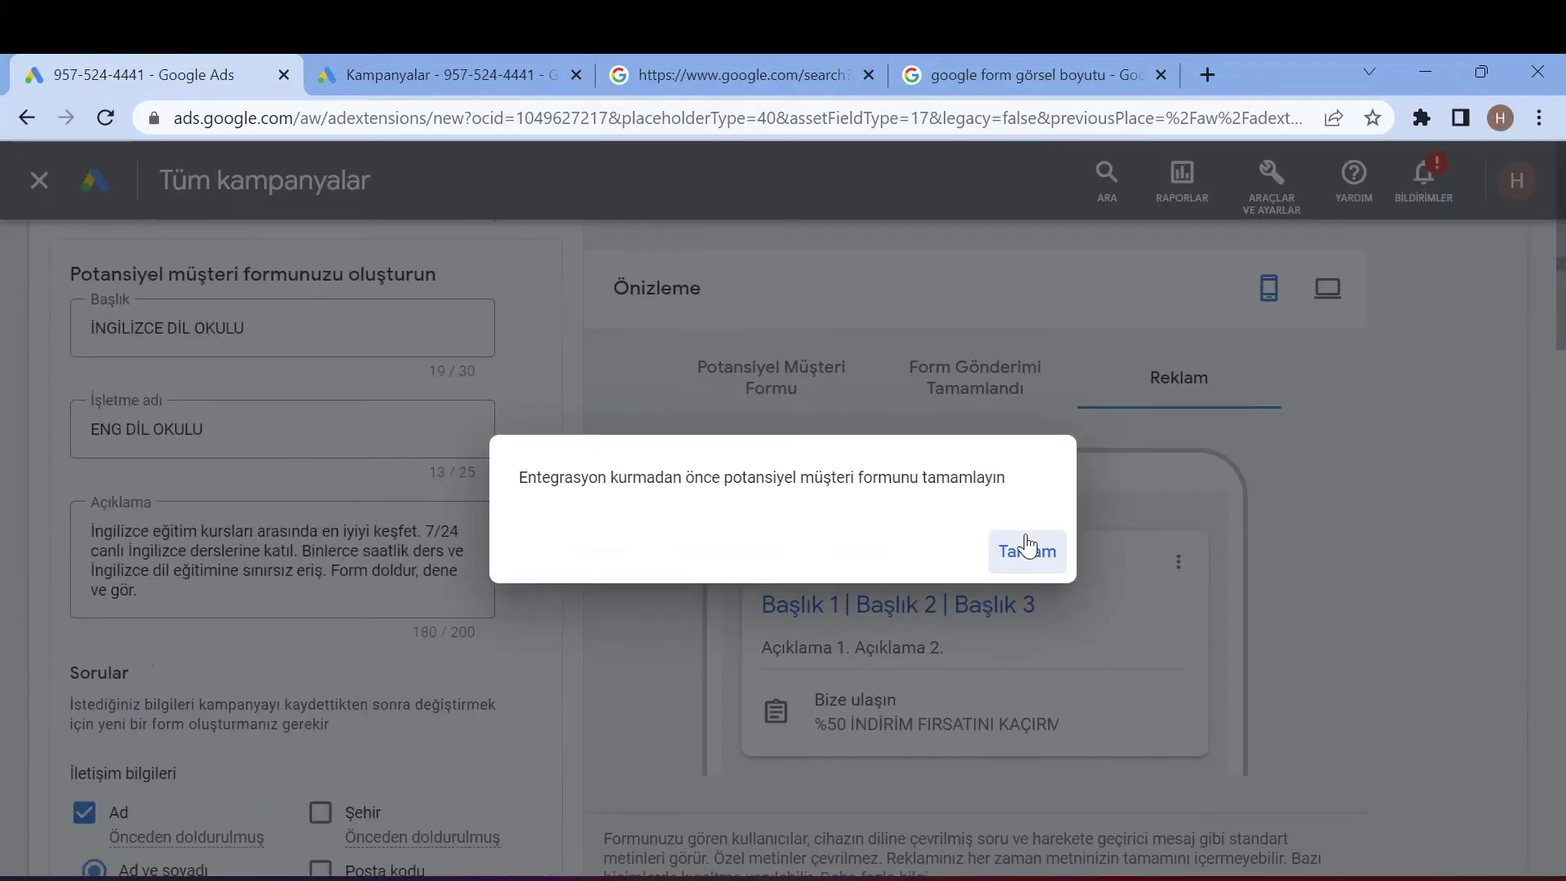
left_click(1004, 555)
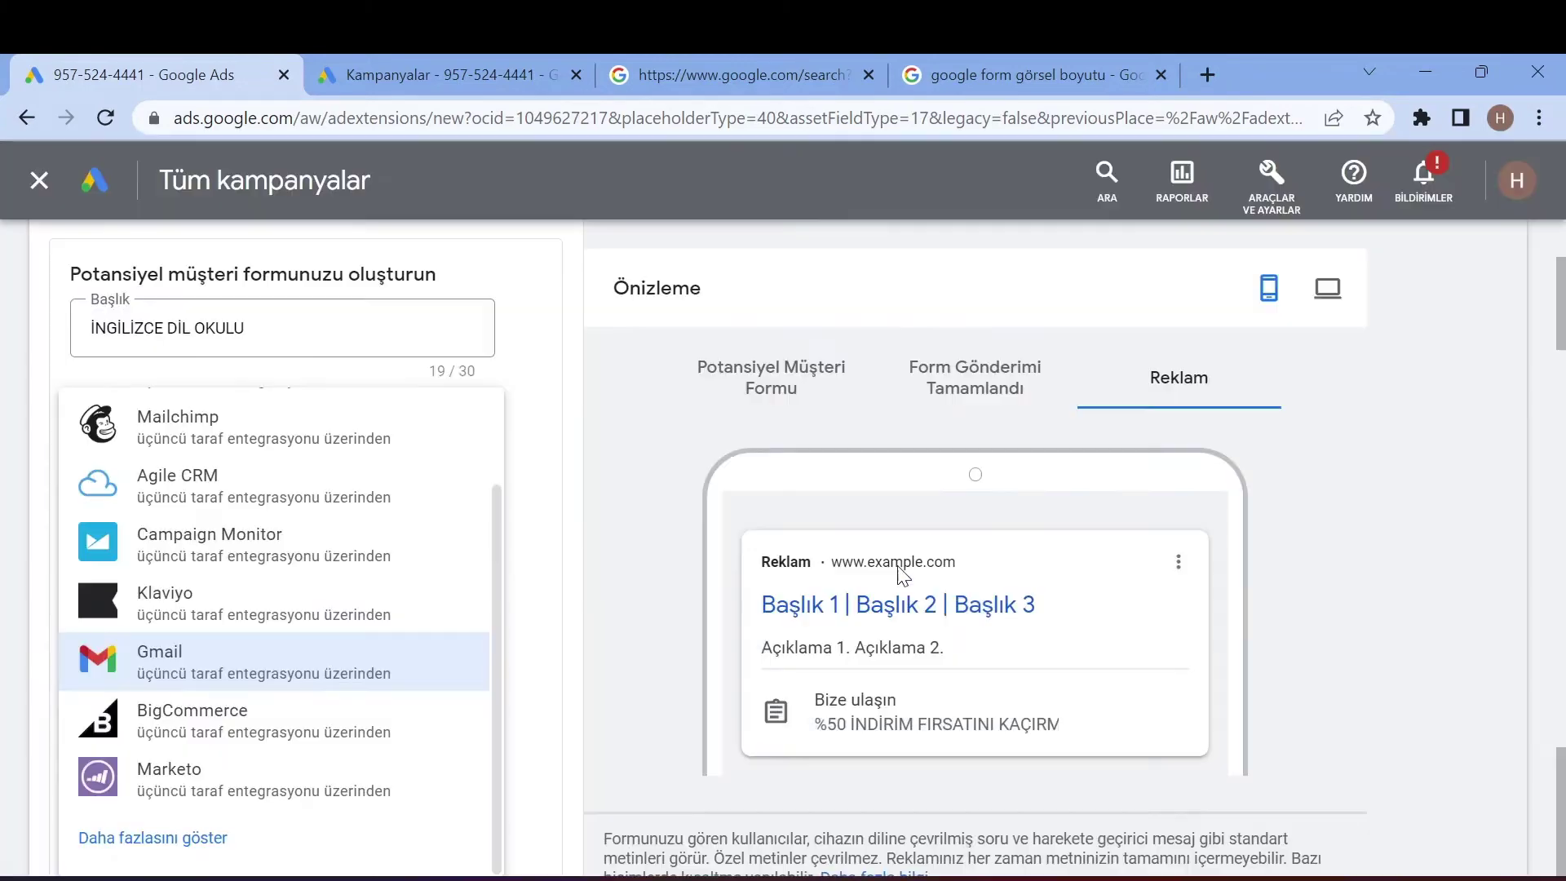
left_click(540, 591)
scroll(540, 591, "down", 10)
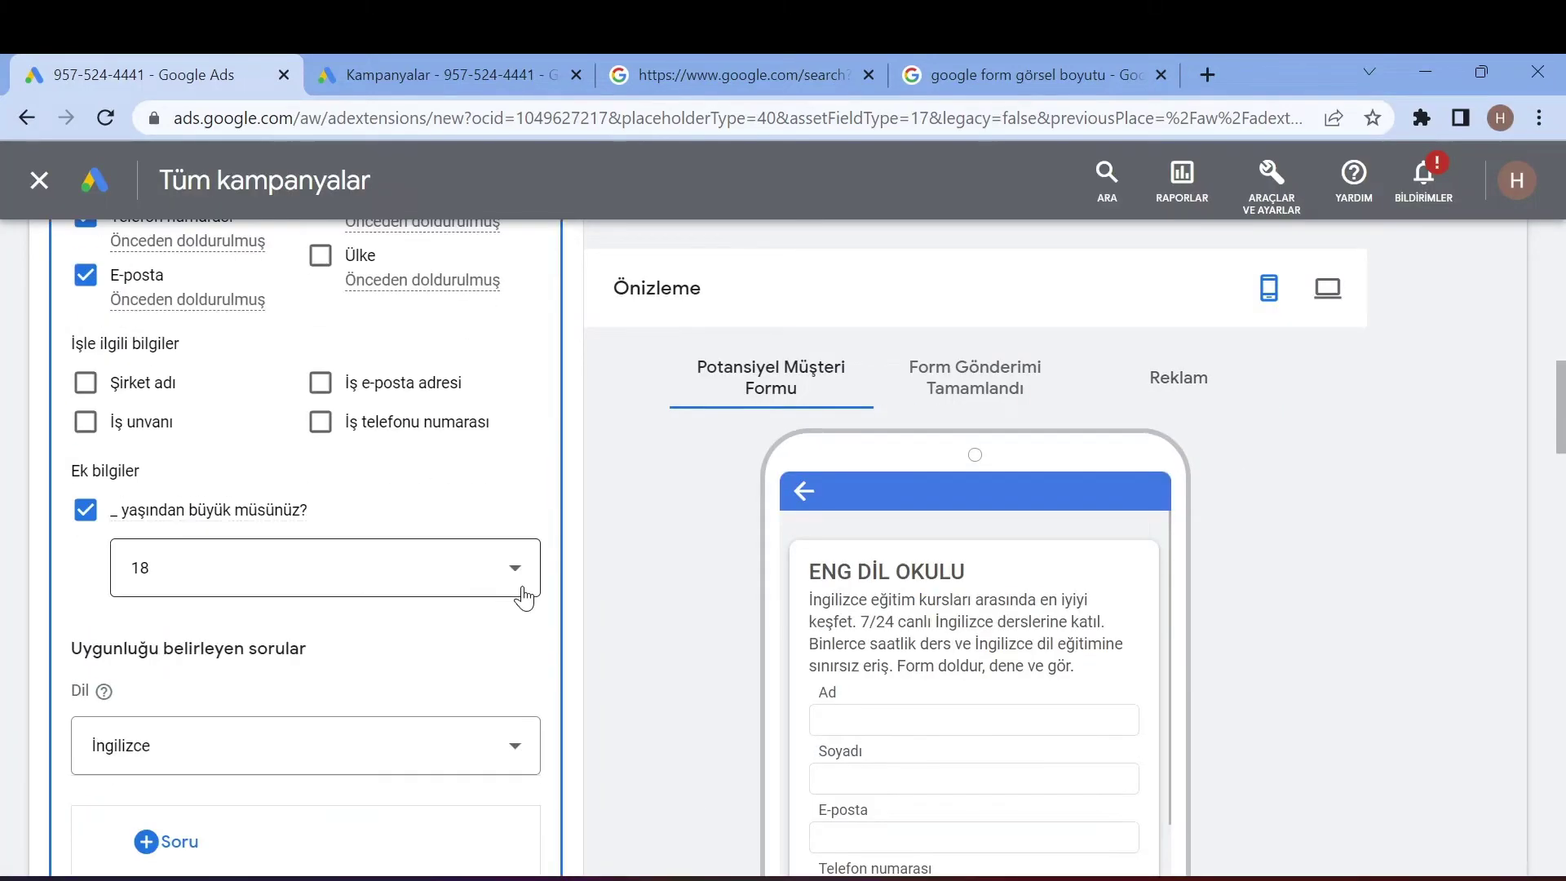
scroll(525, 595, "up", 4)
left_click(332, 559)
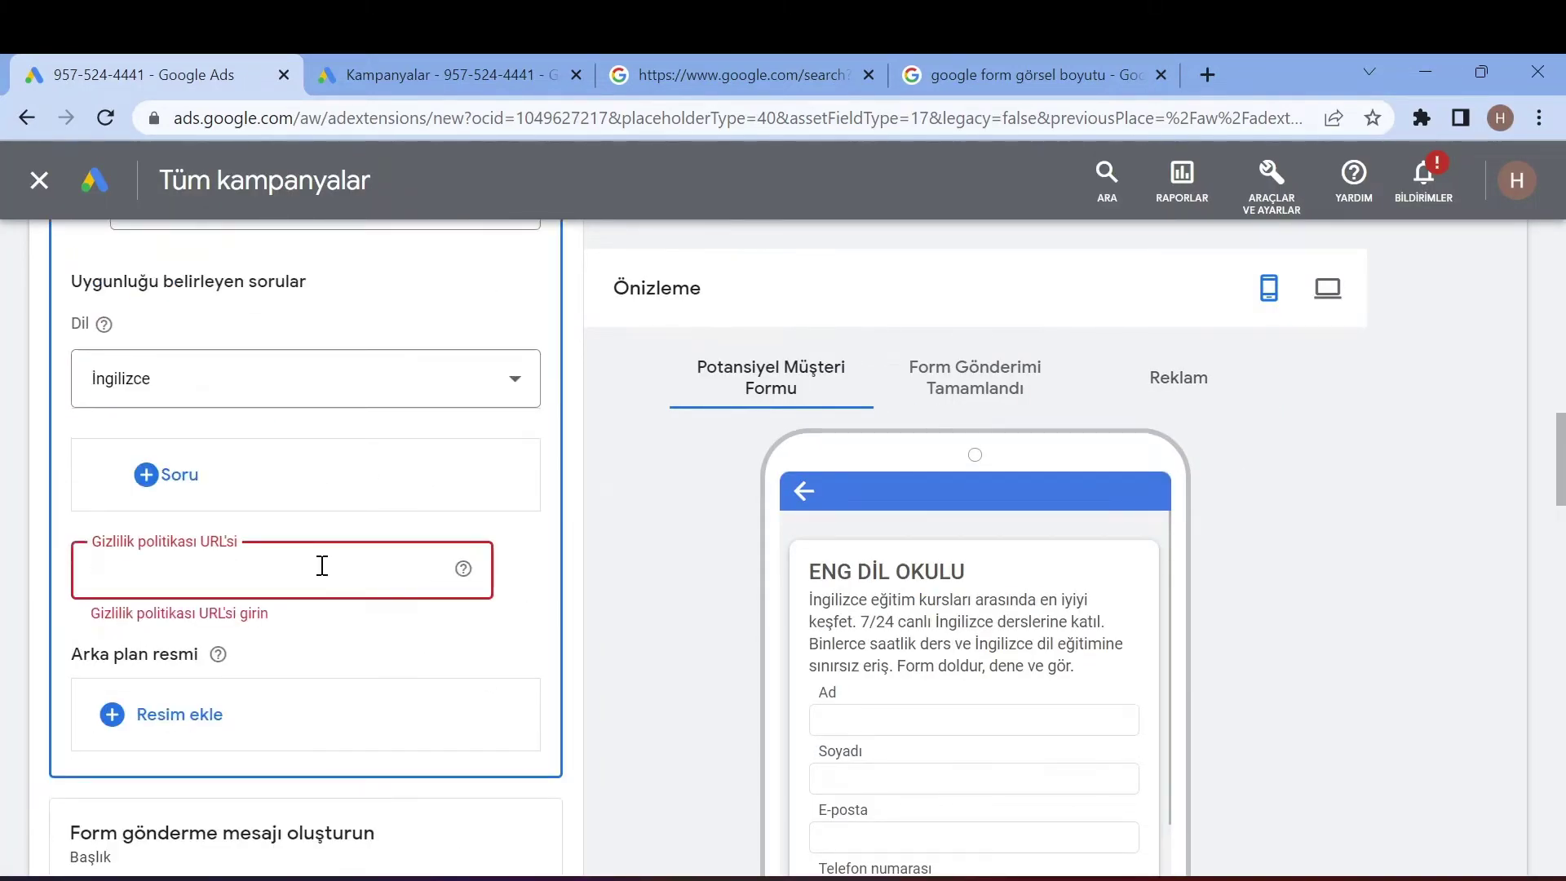
type("https://web-lisanimiz.com/")
- Examine the other data integration options and the list of third-party apps in the lead export section
scroll(505, 569, "down", 10)
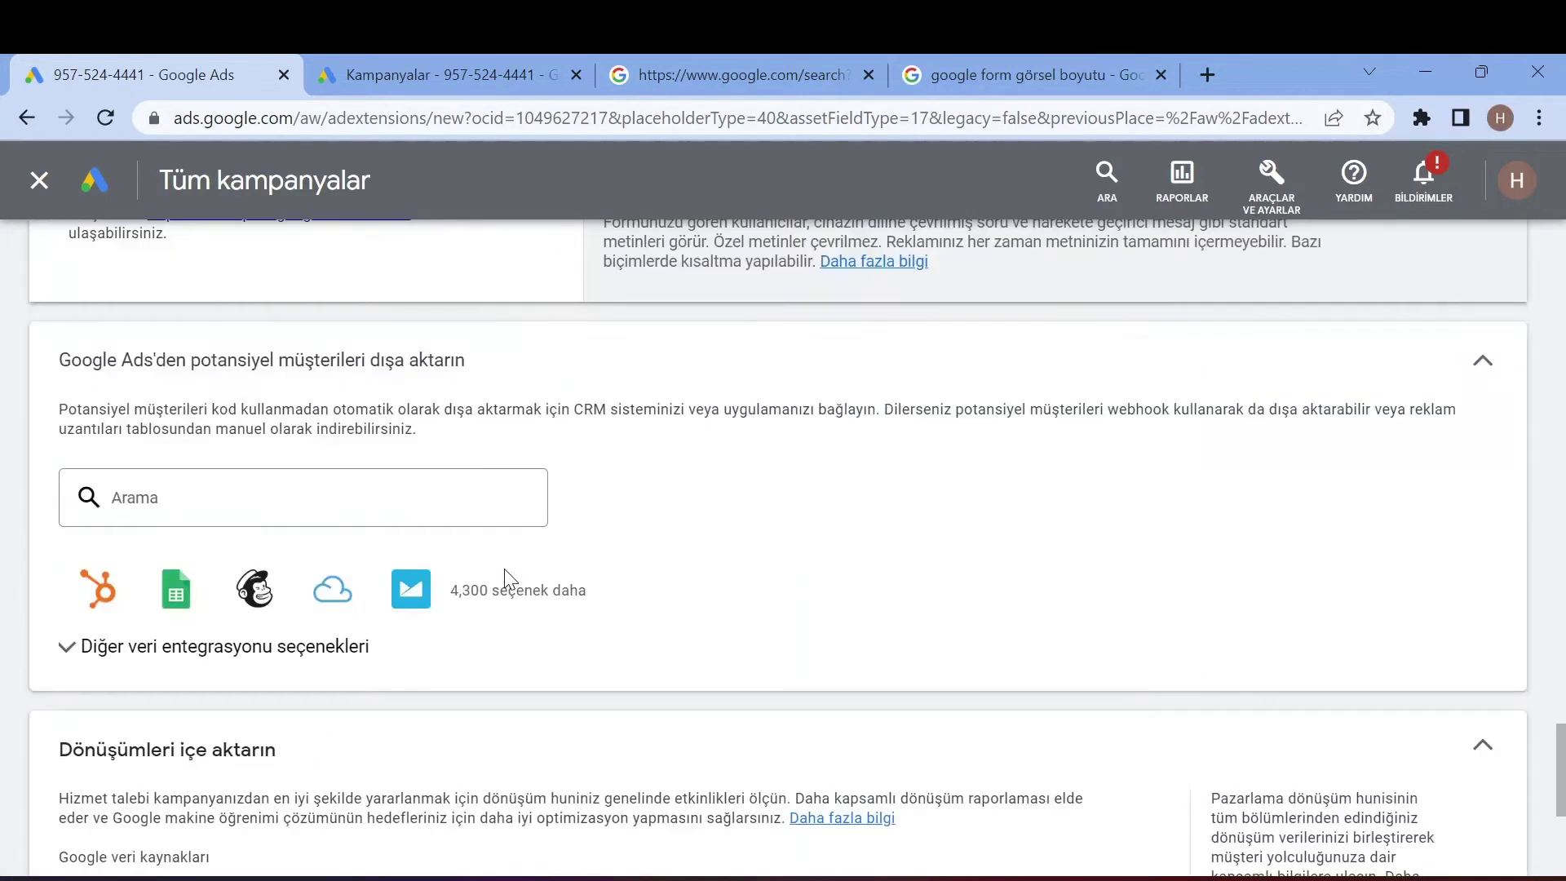
scroll(504, 569, "down", 5)
scroll(273, 395, "up", 2)
left_click(196, 420)
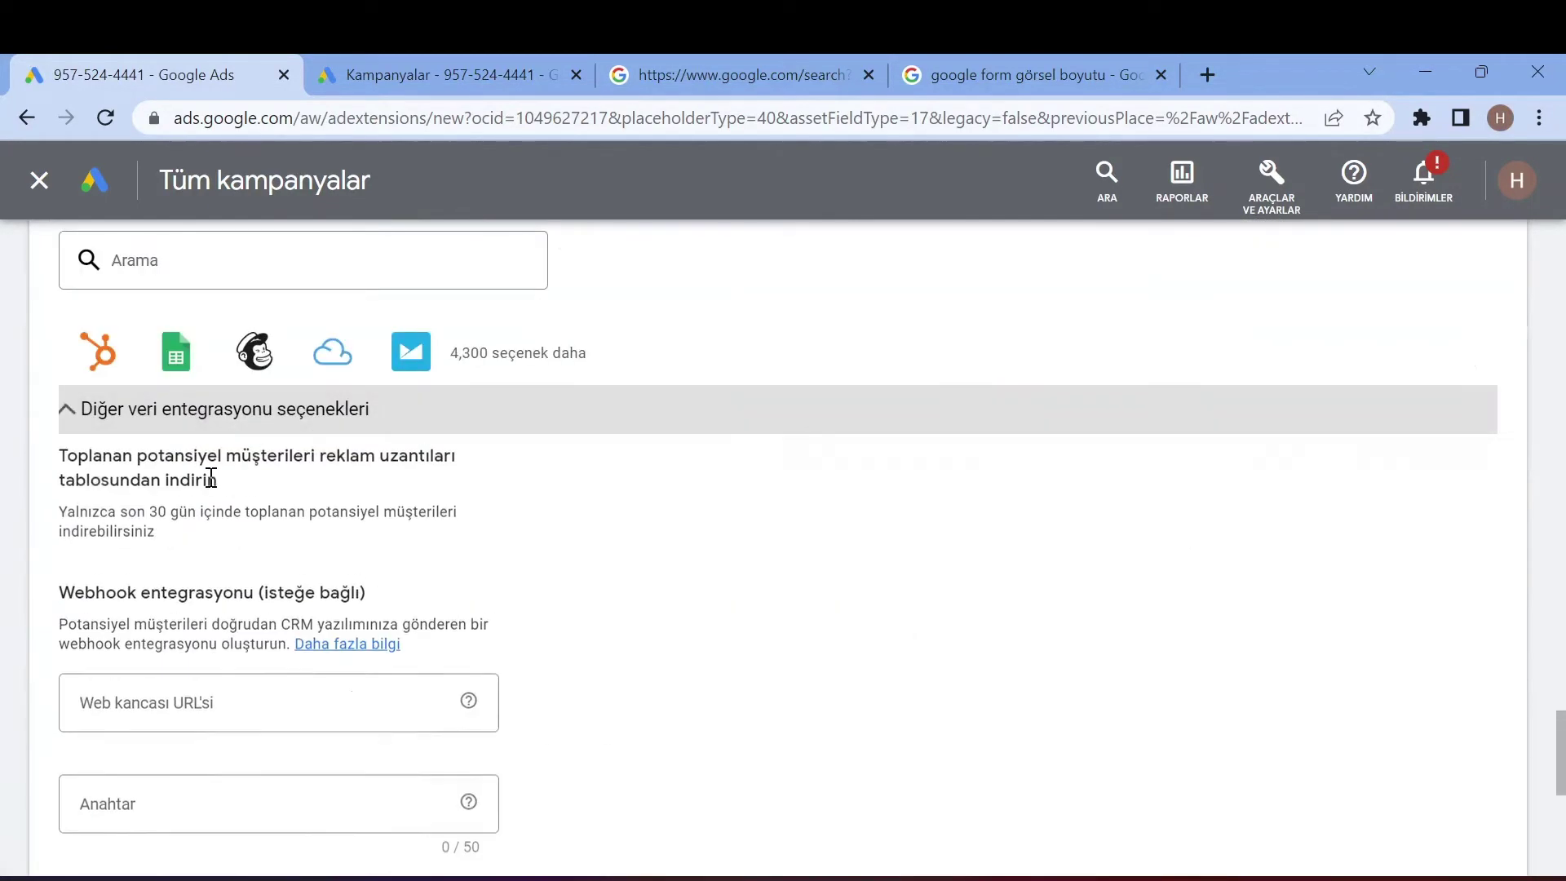
left_click(287, 422)
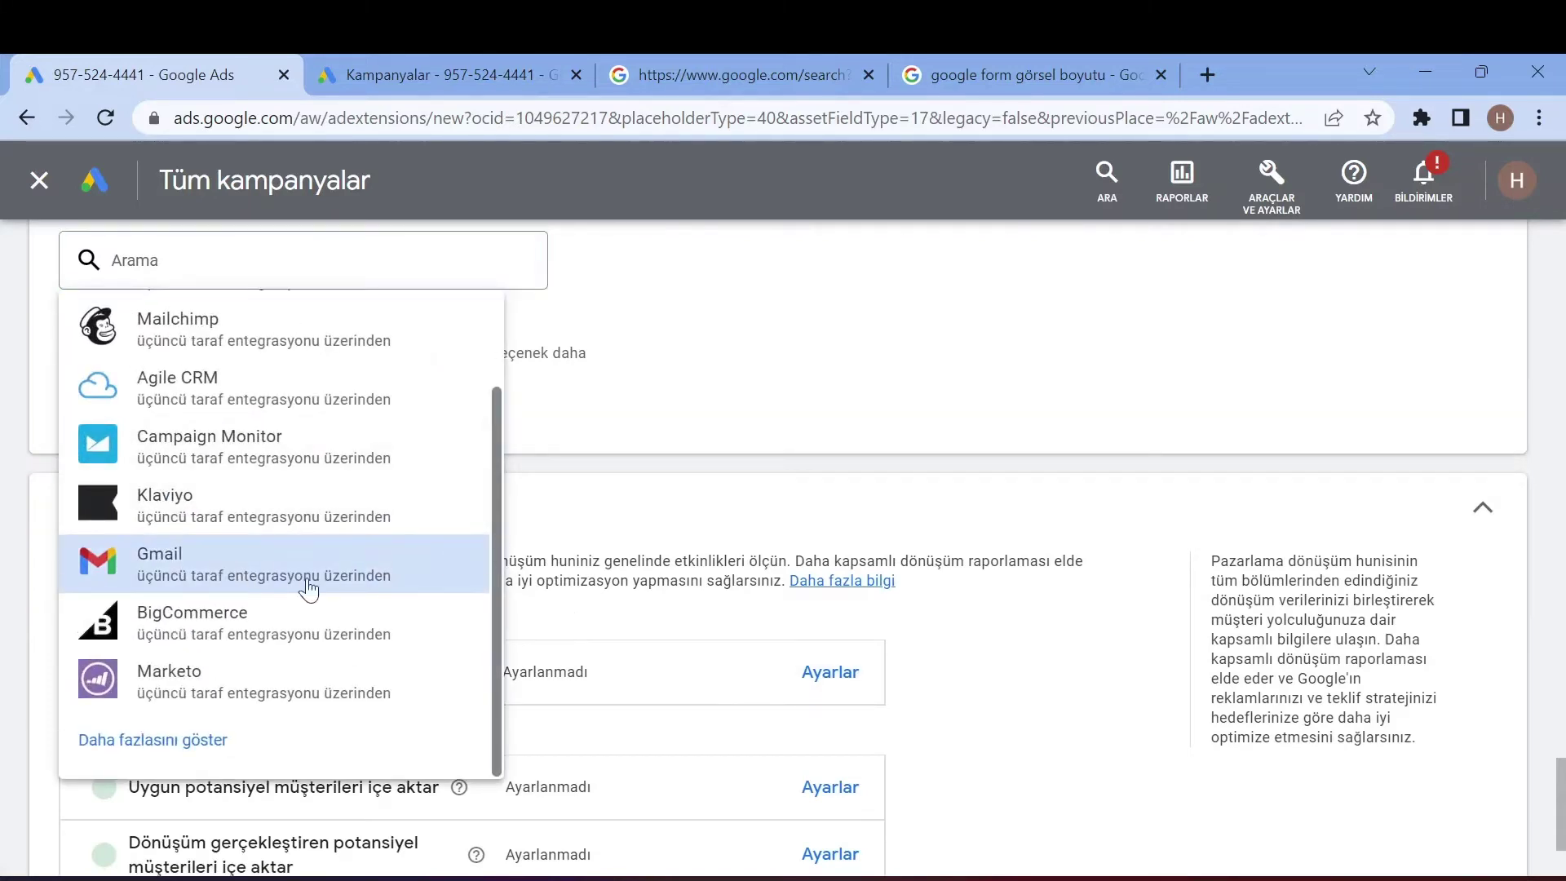
left_click(630, 433)
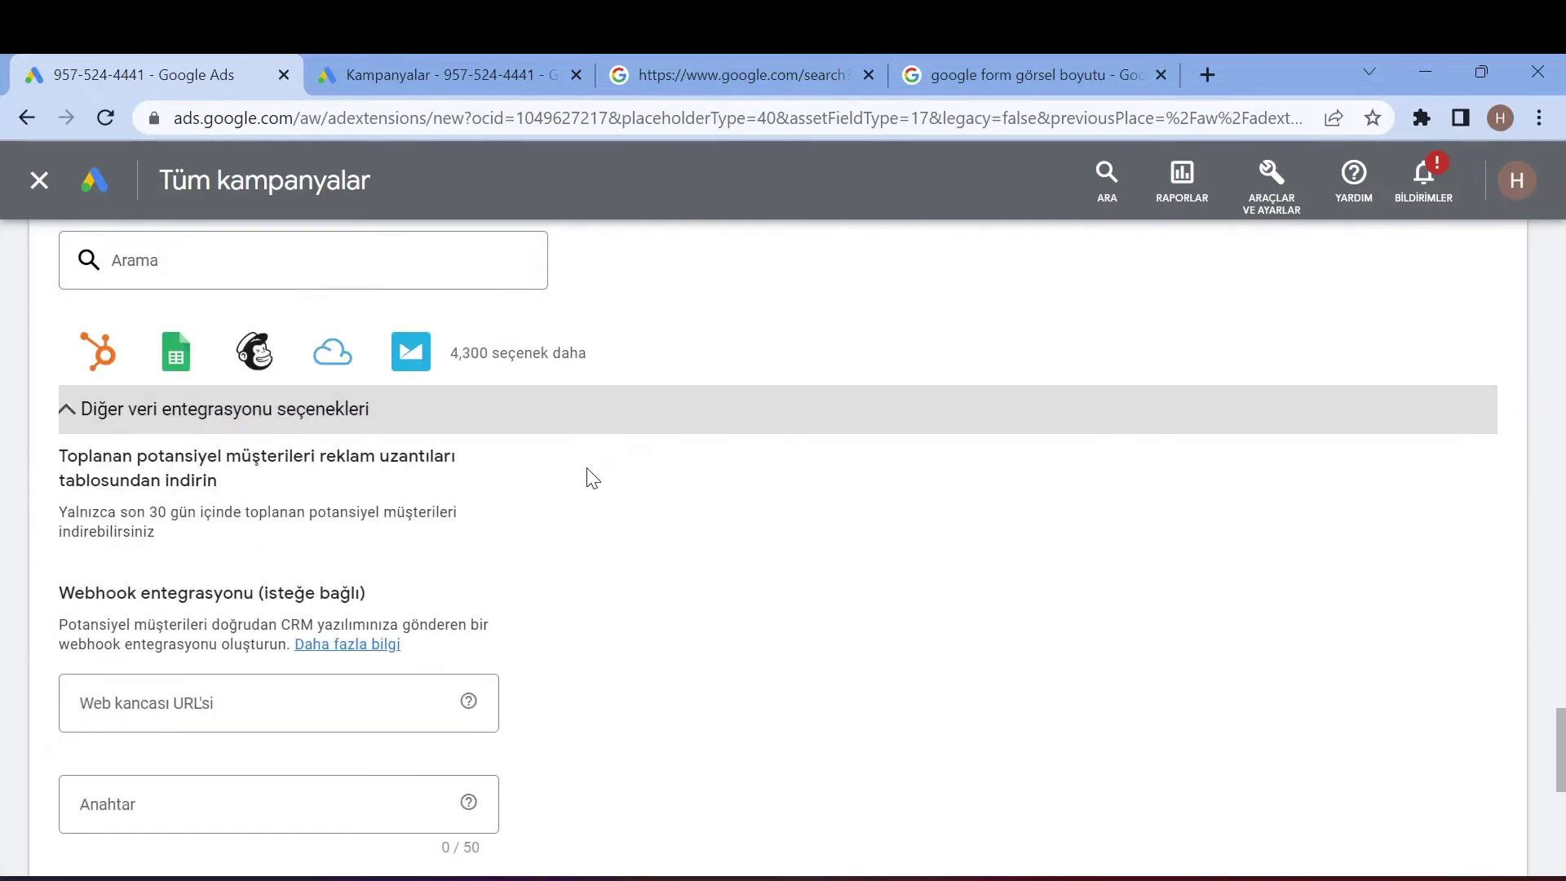
- Choose Gmail as the lead export integration to start a new Zapier connection
left_click(571, 428)
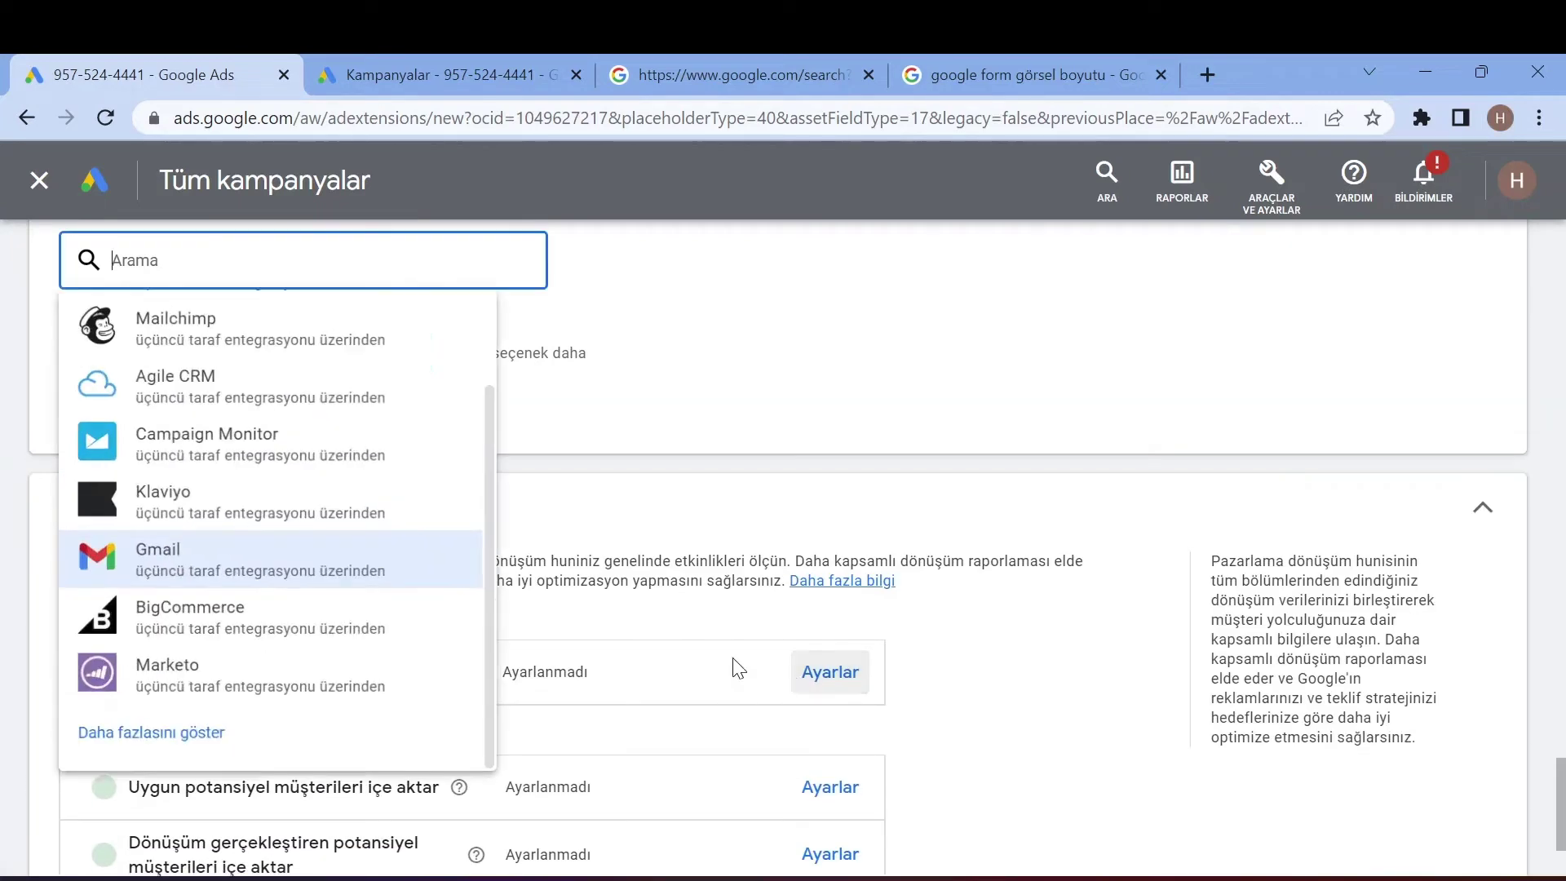
scroll(277, 555, "up", 2)
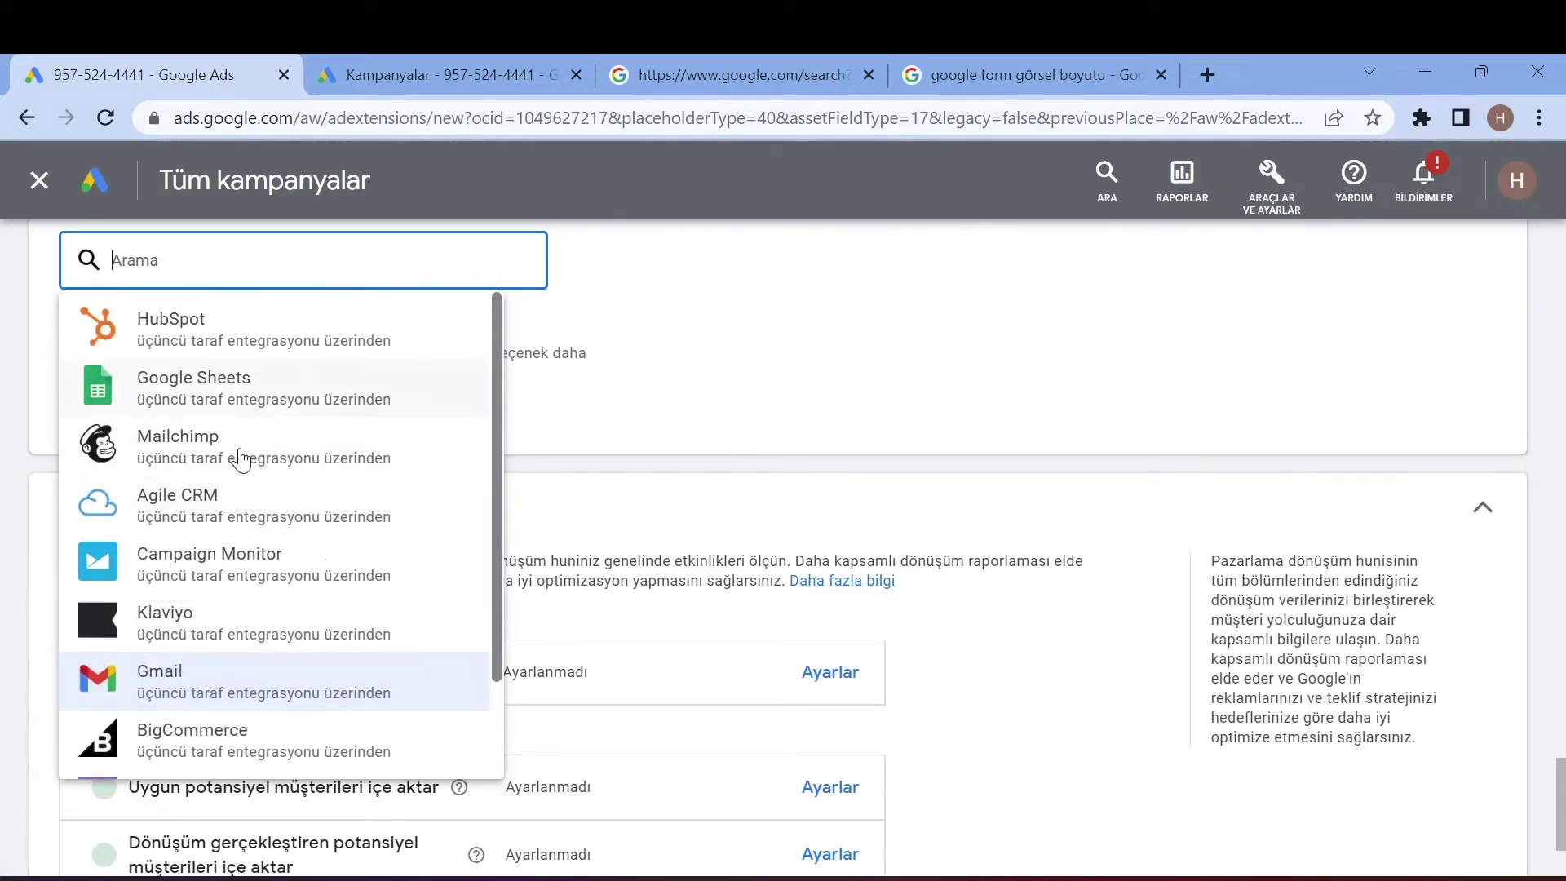
left_click(195, 652)
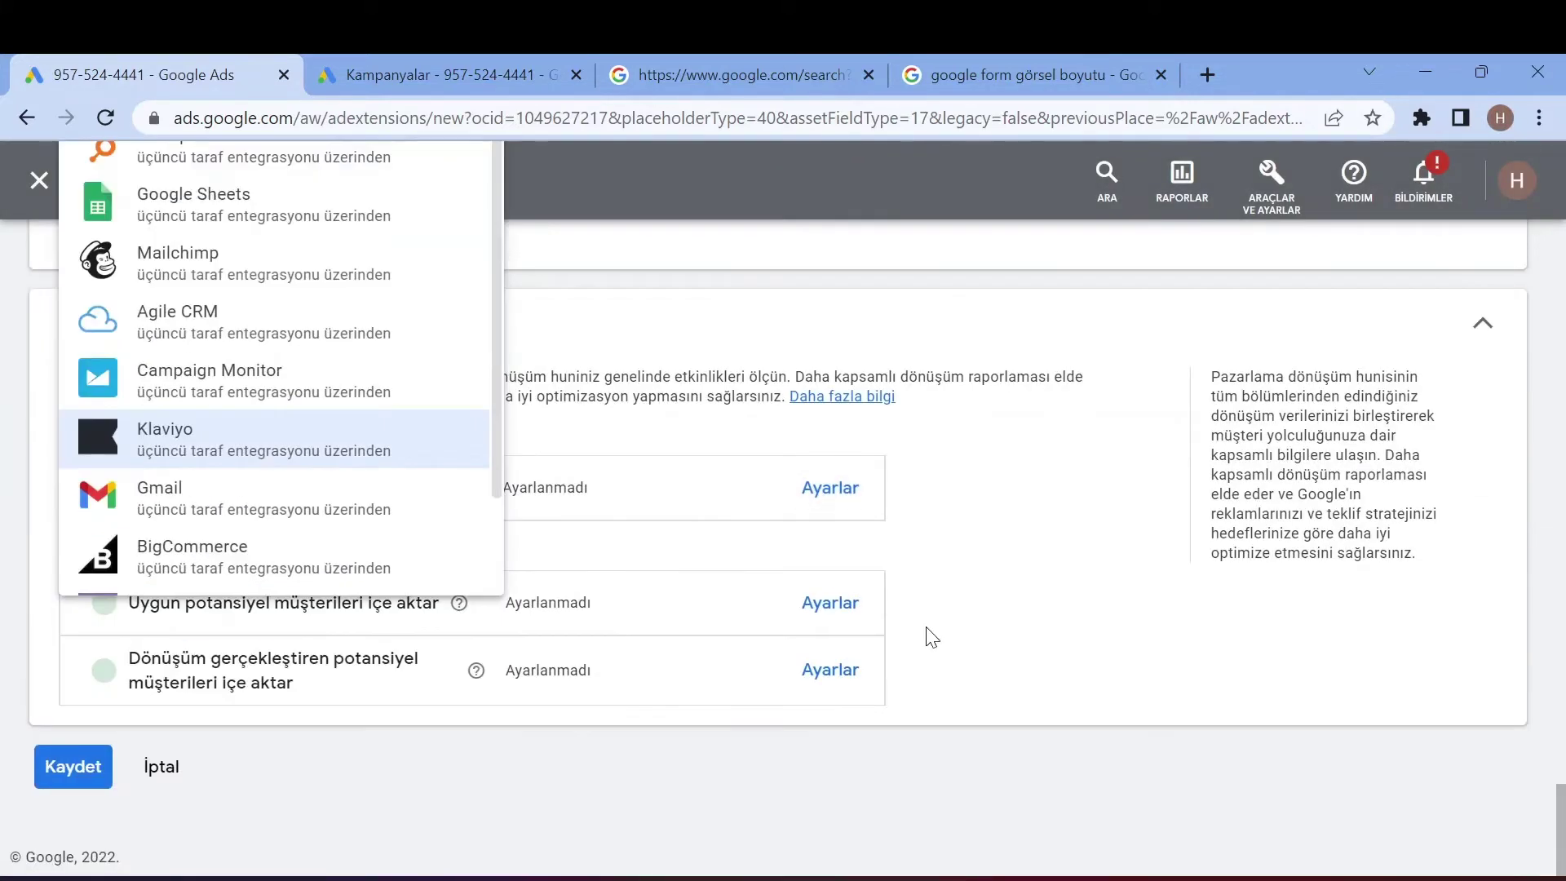
scroll(936, 620, "down", 2)
left_click(273, 519)
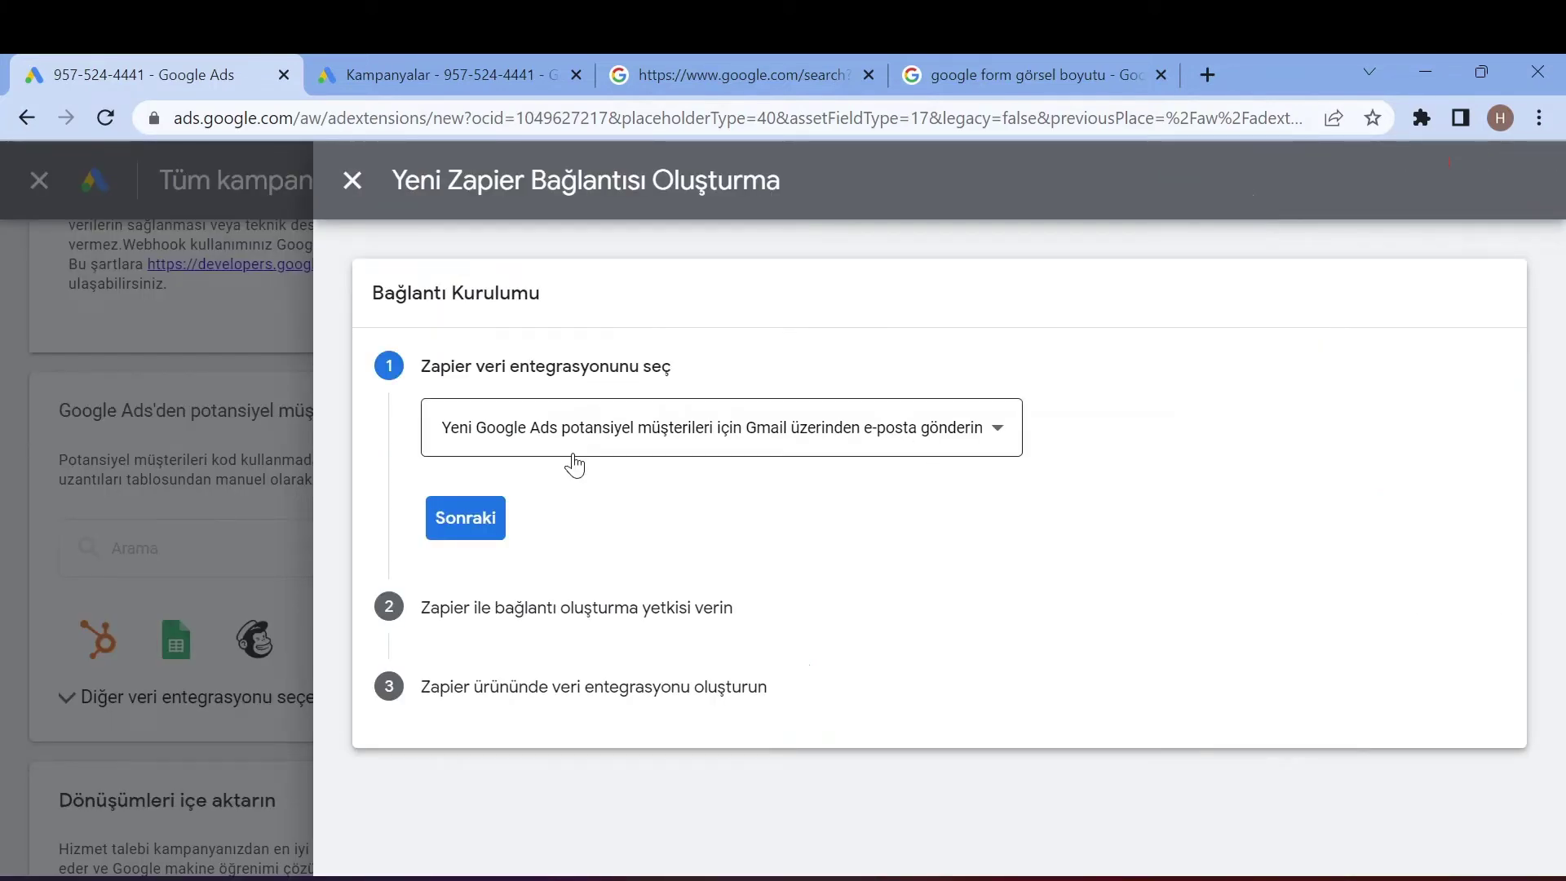
- Select the Zapier integration "Yeni Google Ads potansiyel müşterileri için Gmail üzerinden e-posta gönderin" and continue to the authorization stage
left_click(570, 451)
left_click(616, 424)
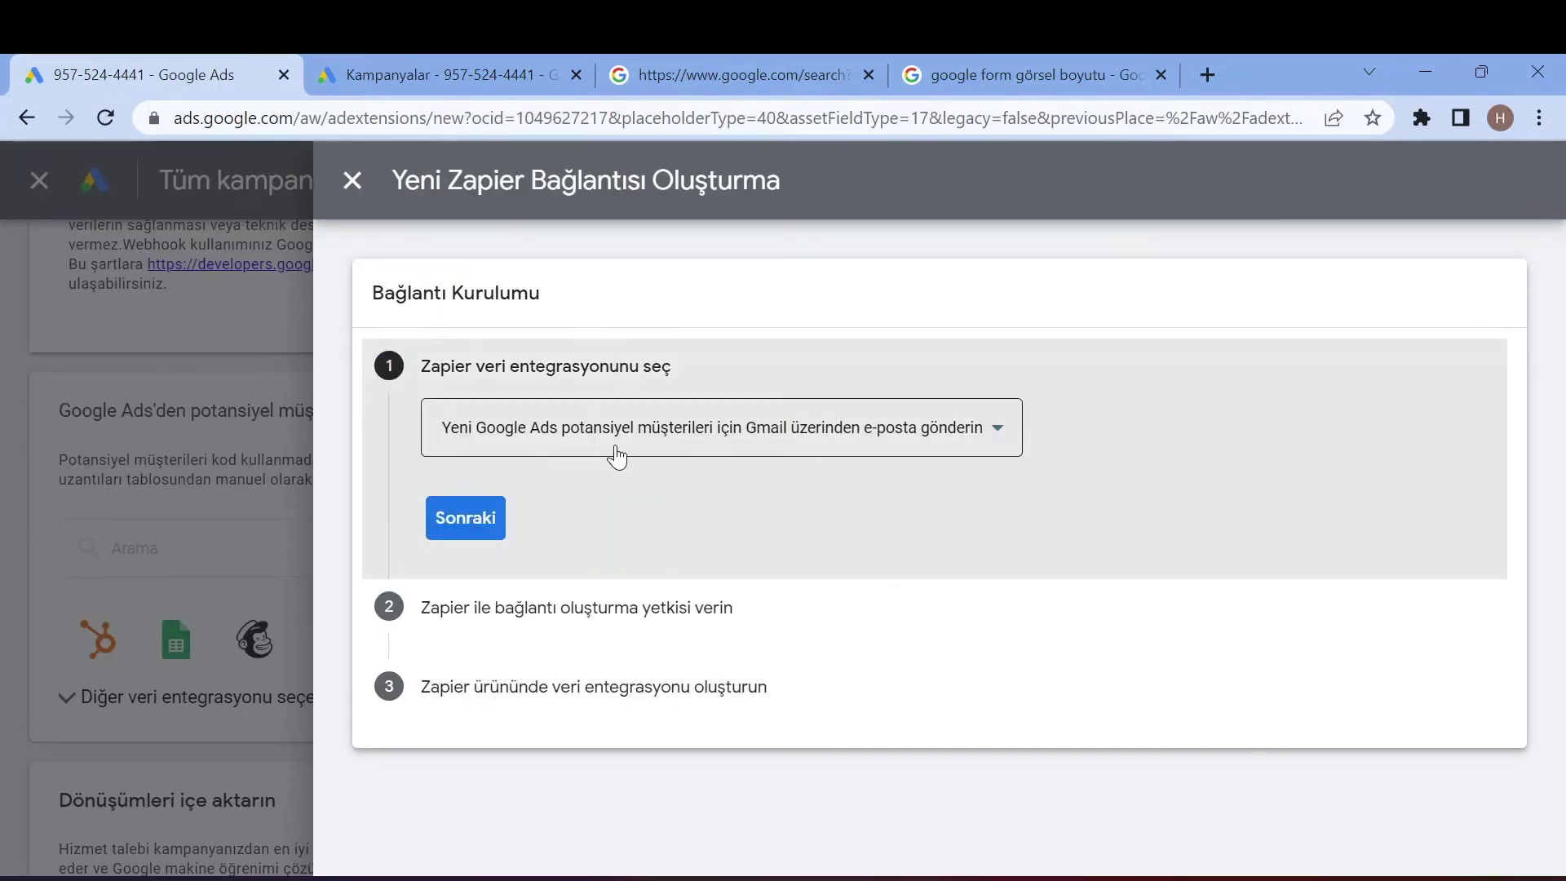
left_click(832, 455)
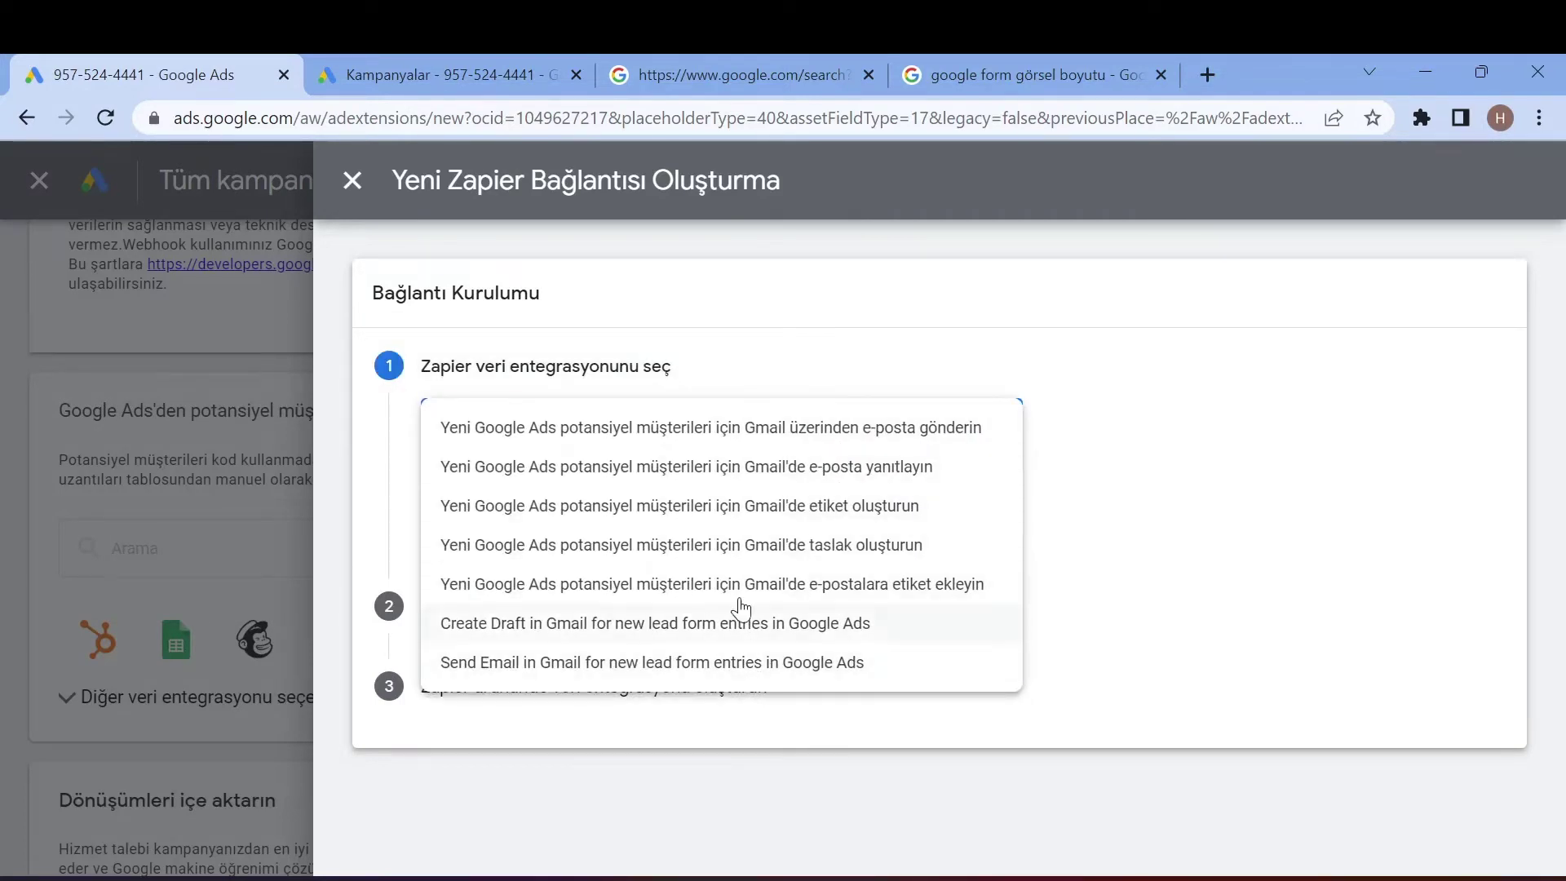
left_click(647, 429)
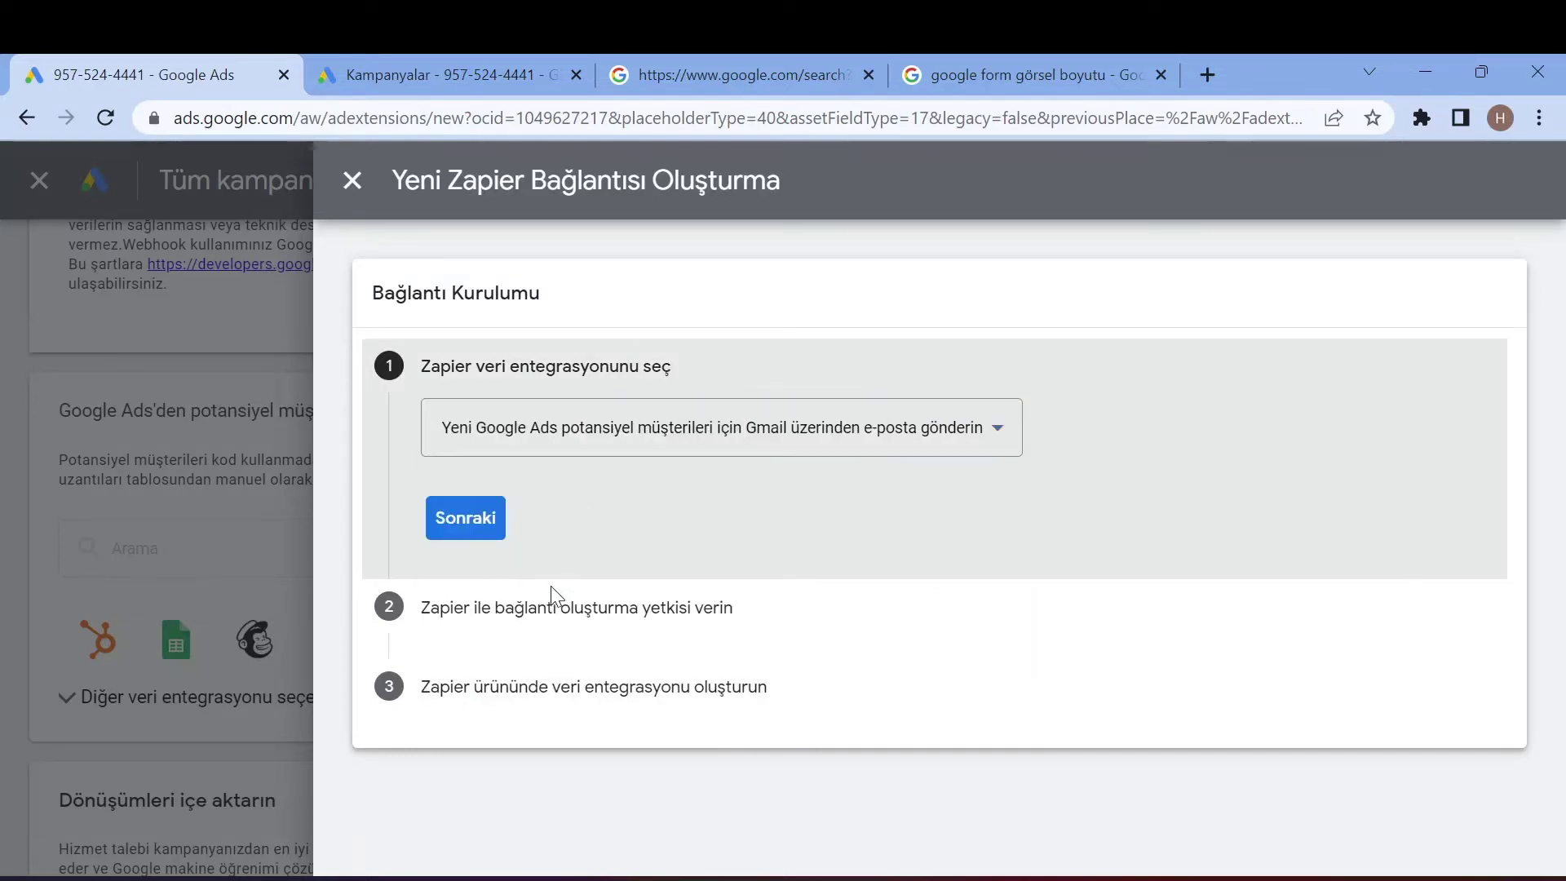
left_click(482, 545)
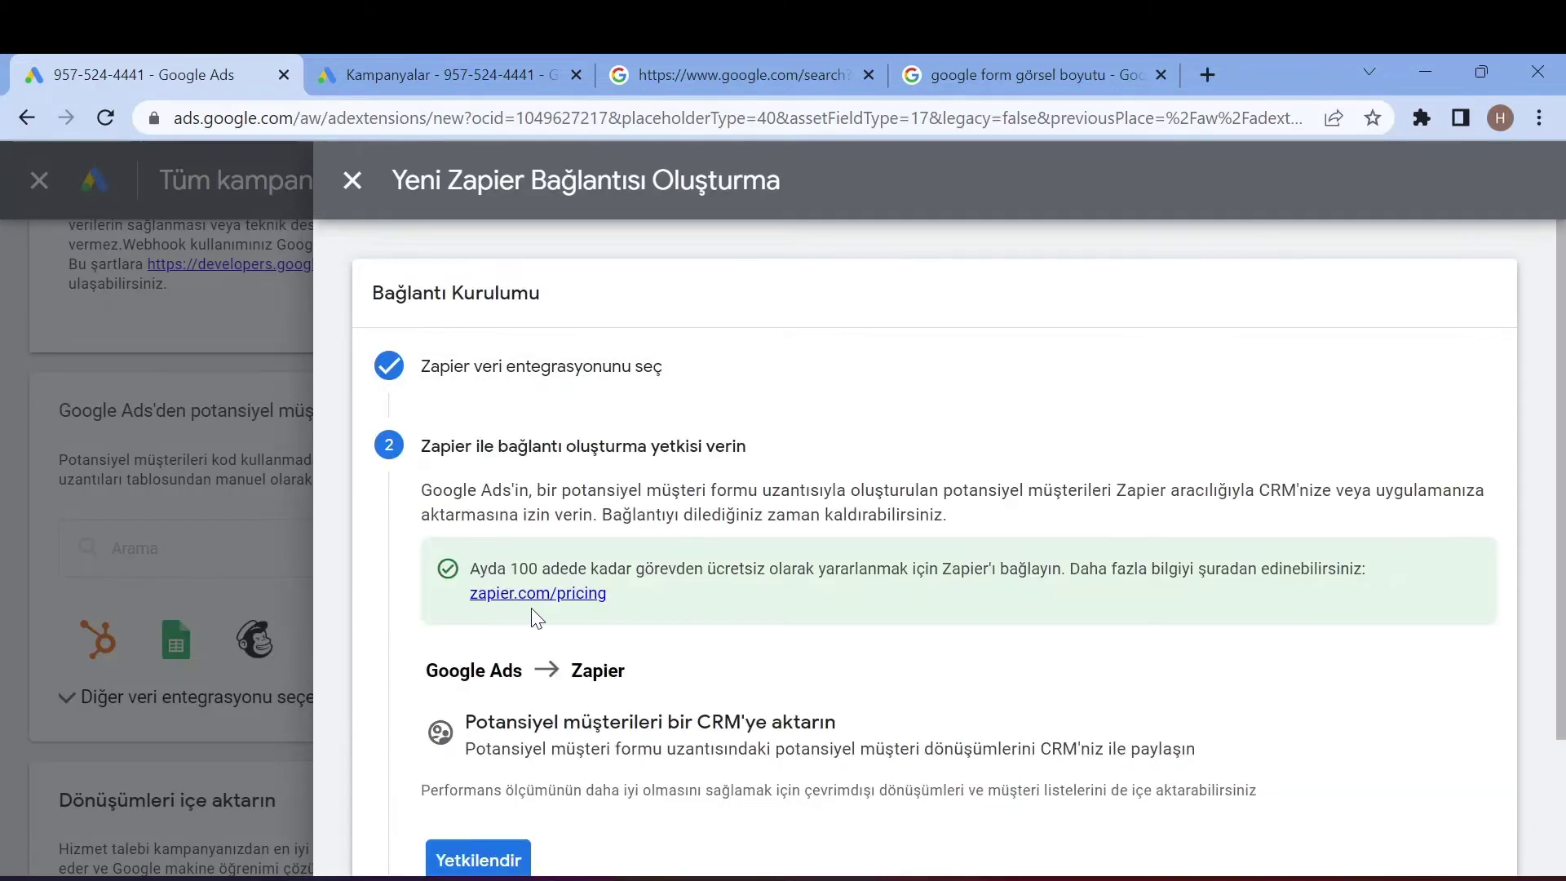
- Authorize the Zapier connection with the Google account, accepting Zapier's terms, and close its onboarding window without answering the profile questions
left_click(514, 738)
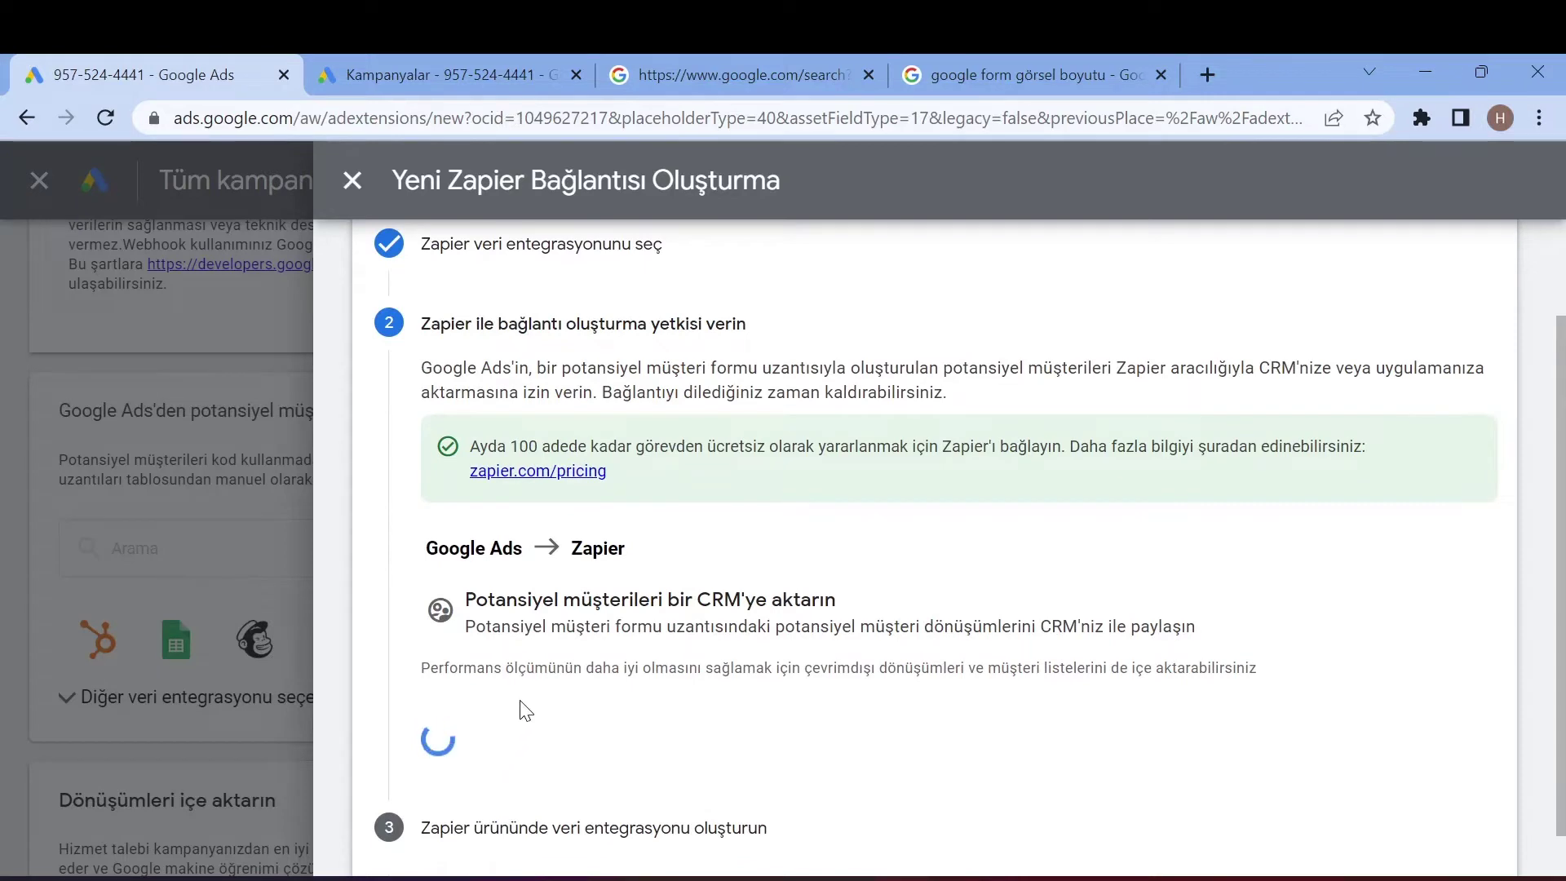
left_click(534, 763)
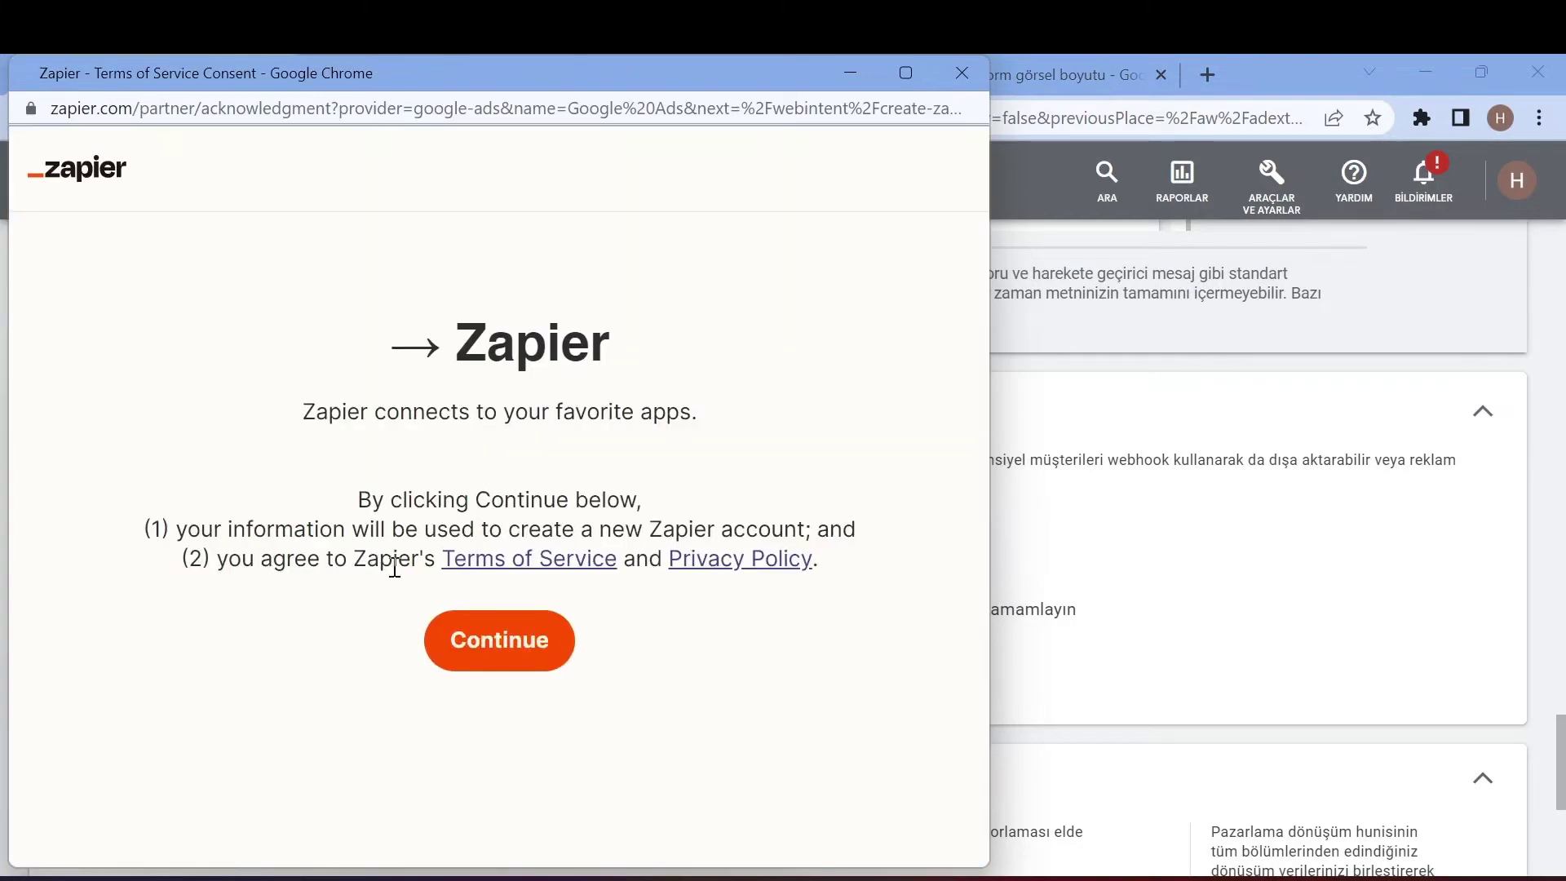
left_click(508, 649)
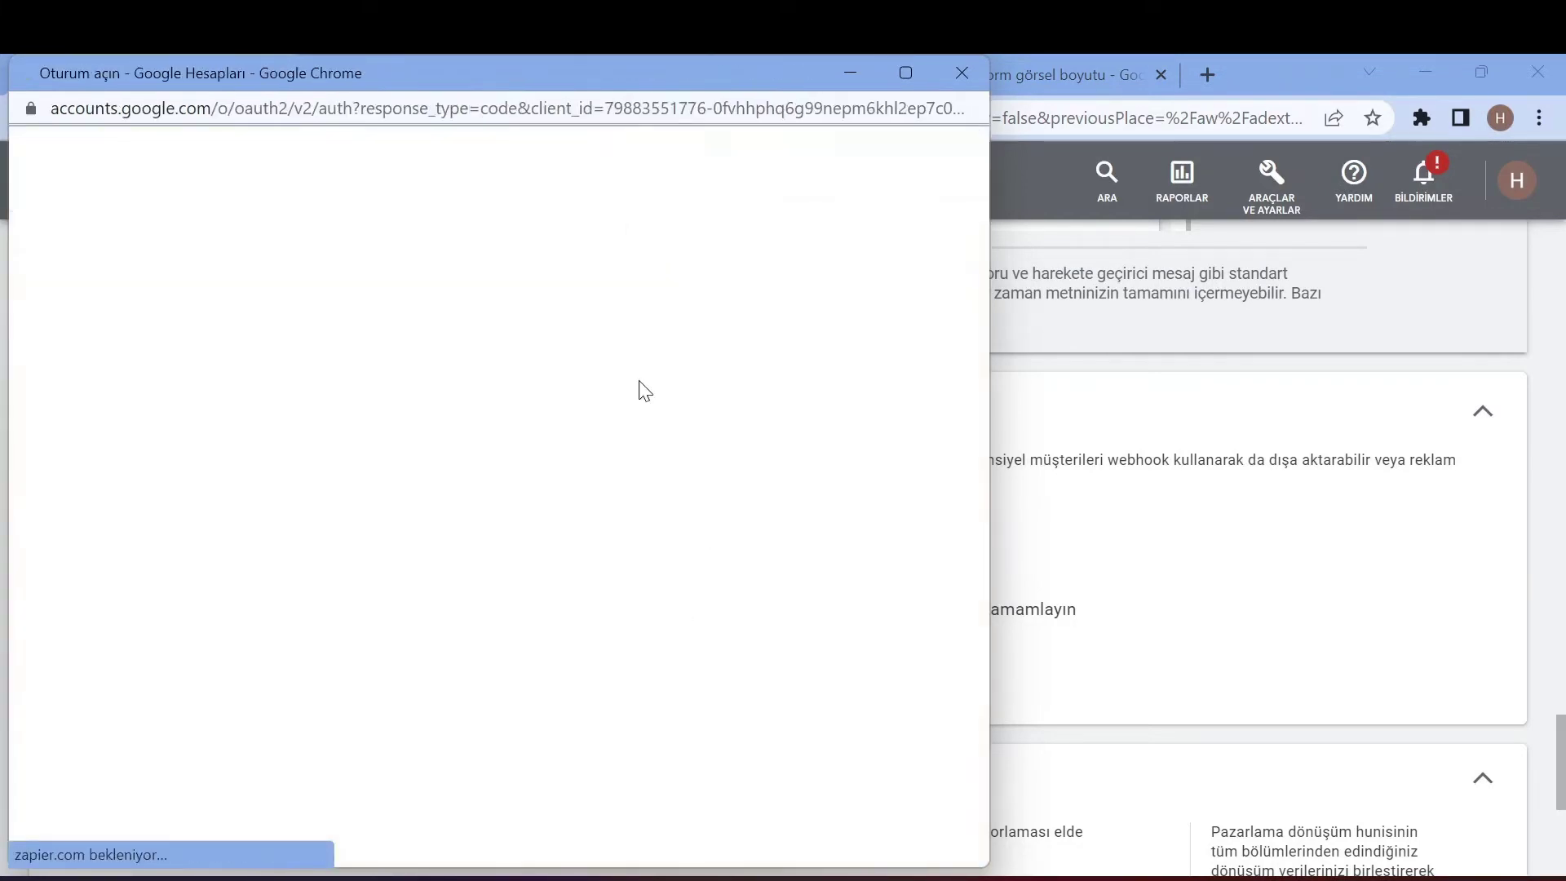
left_click(473, 496)
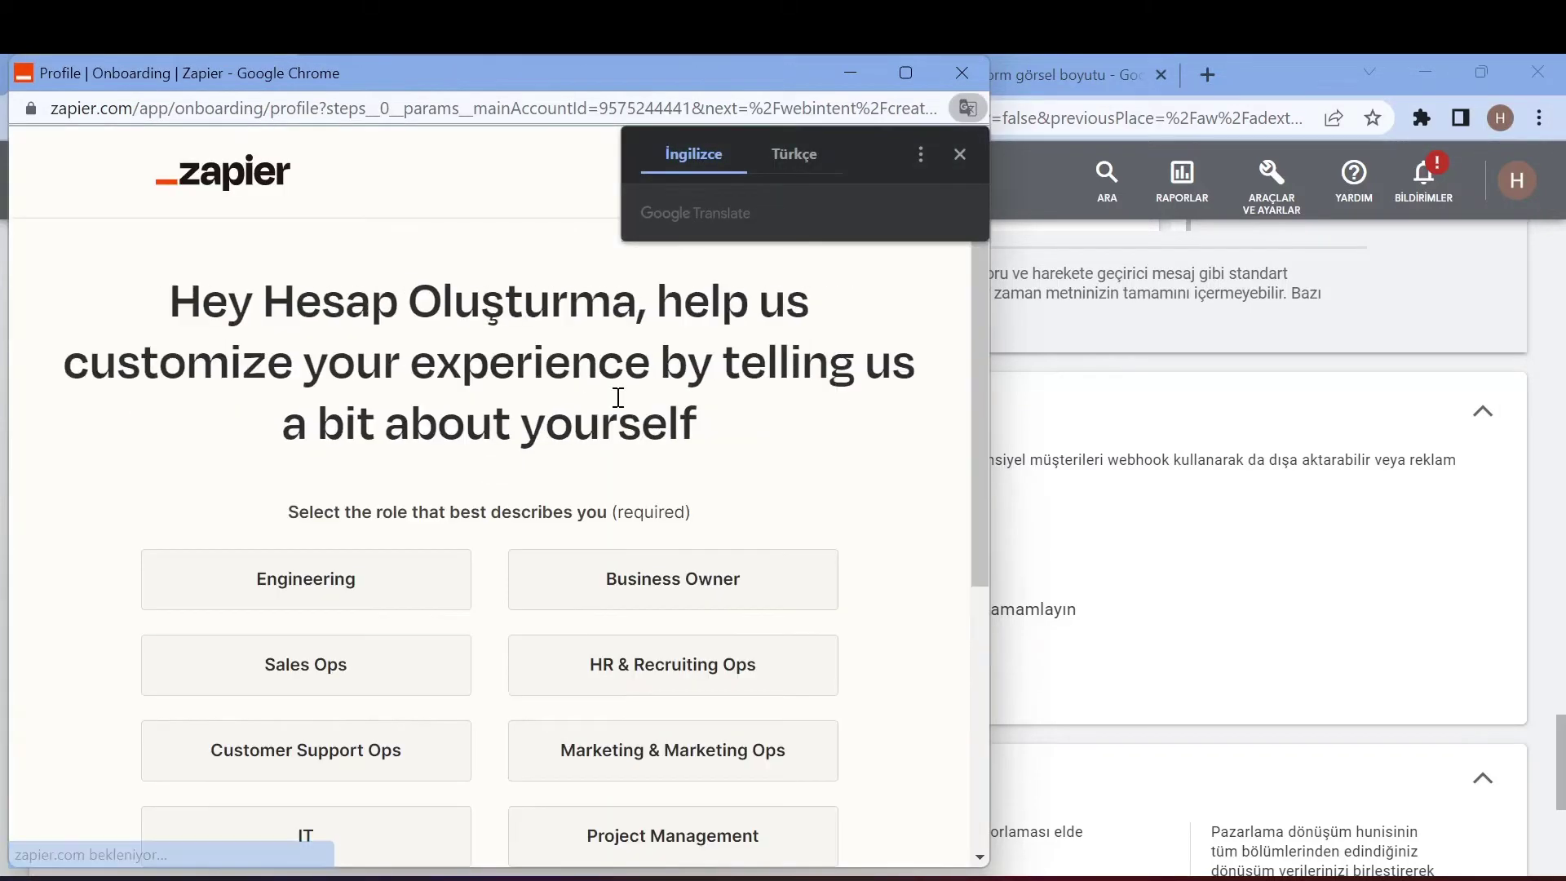
scroll(618, 397, "down", 5)
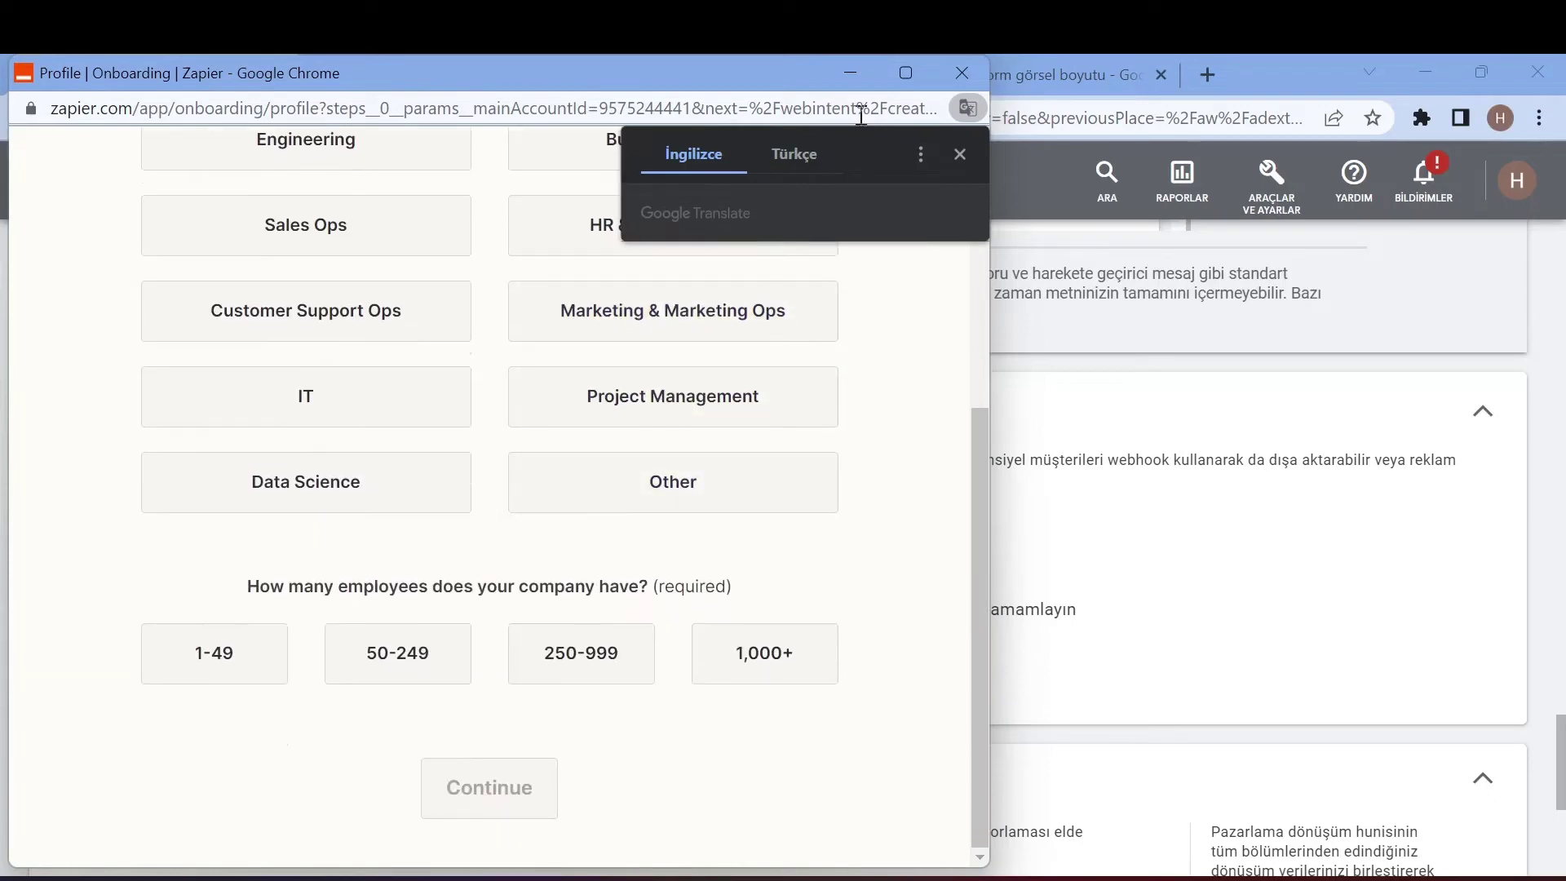
left_click(962, 73)
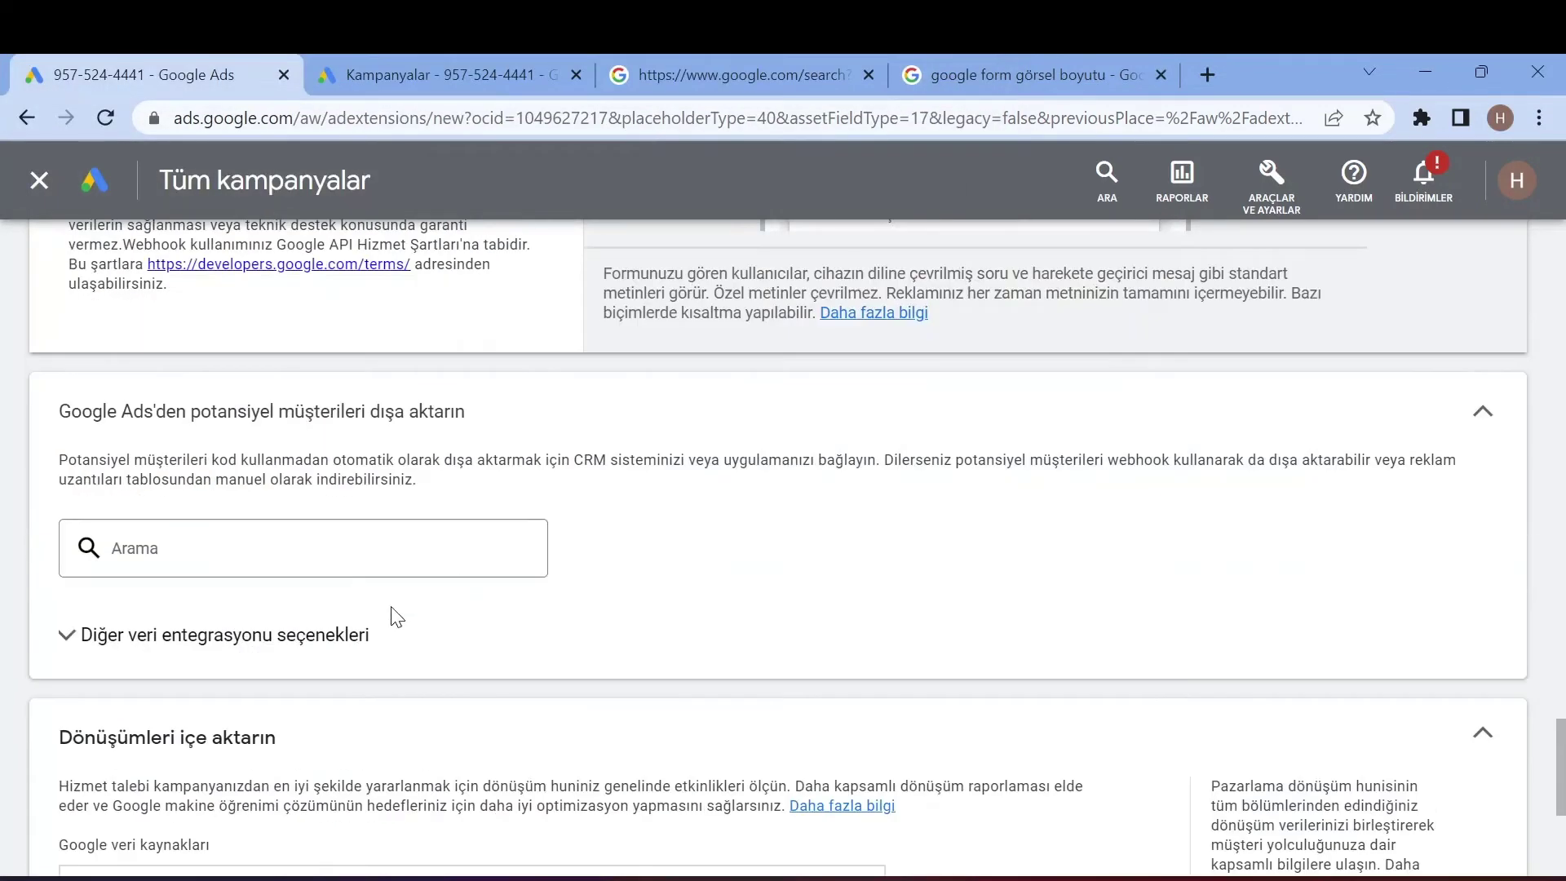
- Examine the Dönüşümleri içe aktarın section, including its description, lead form submissions and other data sources
scroll(392, 612, "down", 2)
scroll(274, 565, "down", 2)
scroll(492, 609, "down", 2)
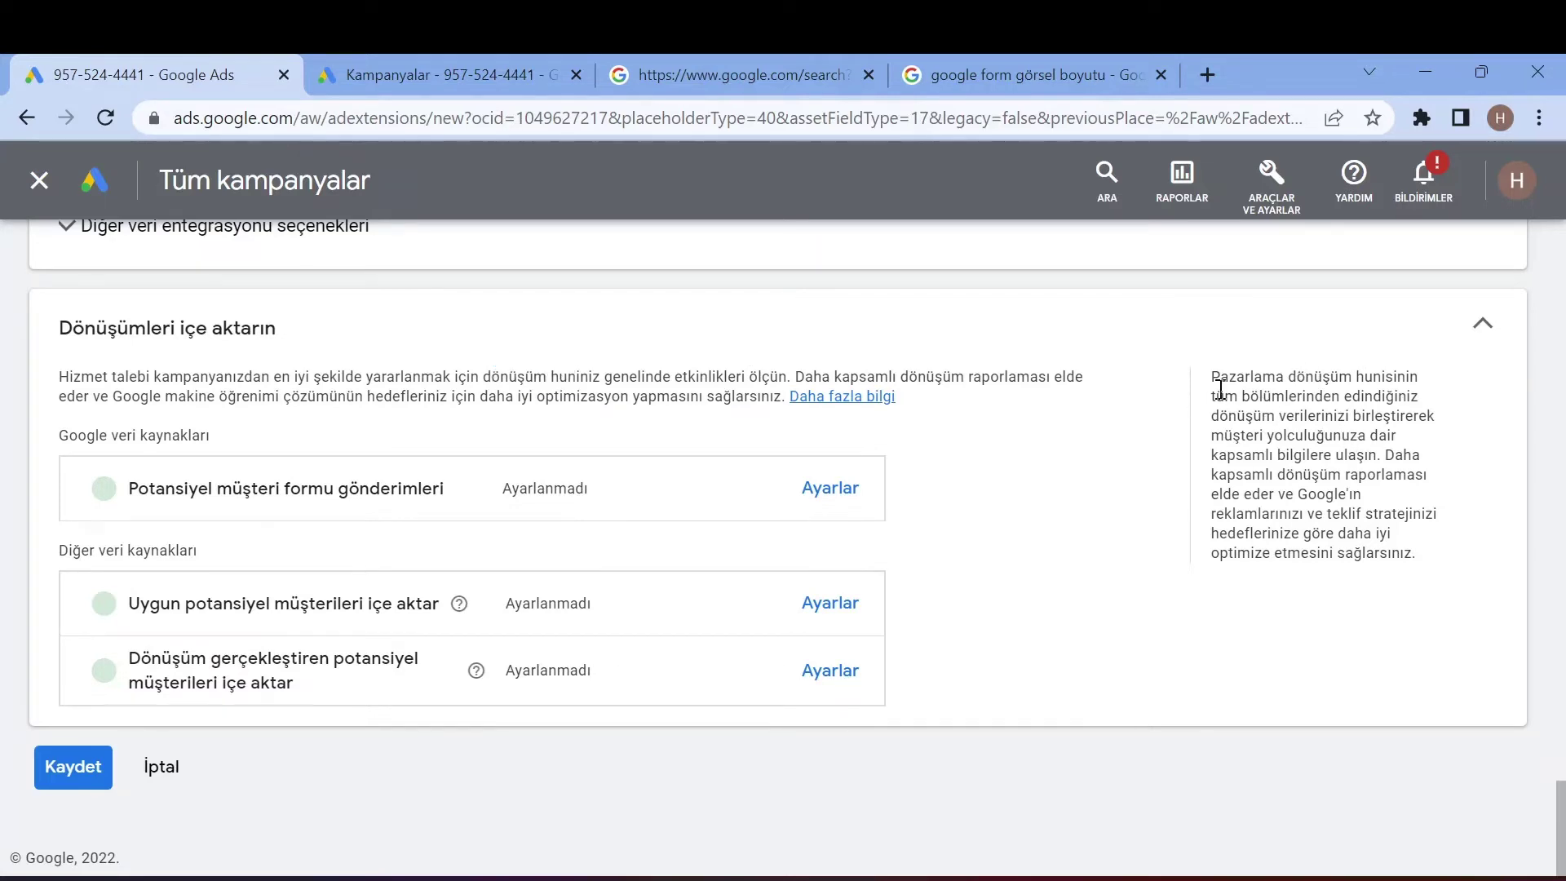
left_click_drag(1221, 390, 1391, 412)
left_click(1388, 407)
scroll(1289, 482, "up", 2)
scroll(955, 653, "down", 2)
scroll(960, 639, "up", 2)
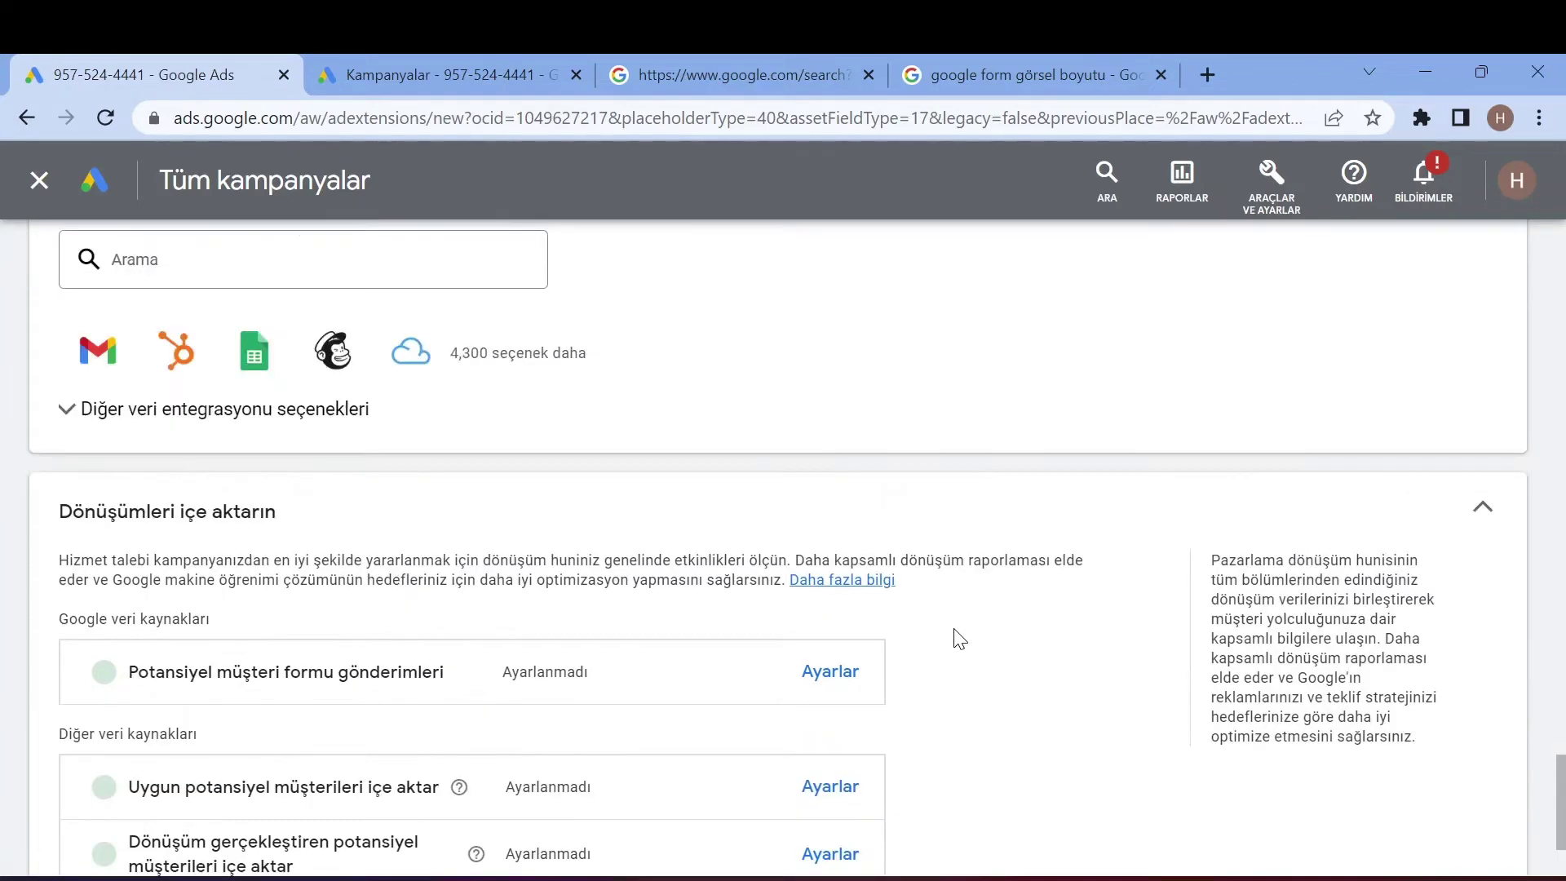
scroll(960, 638, "down", 2)
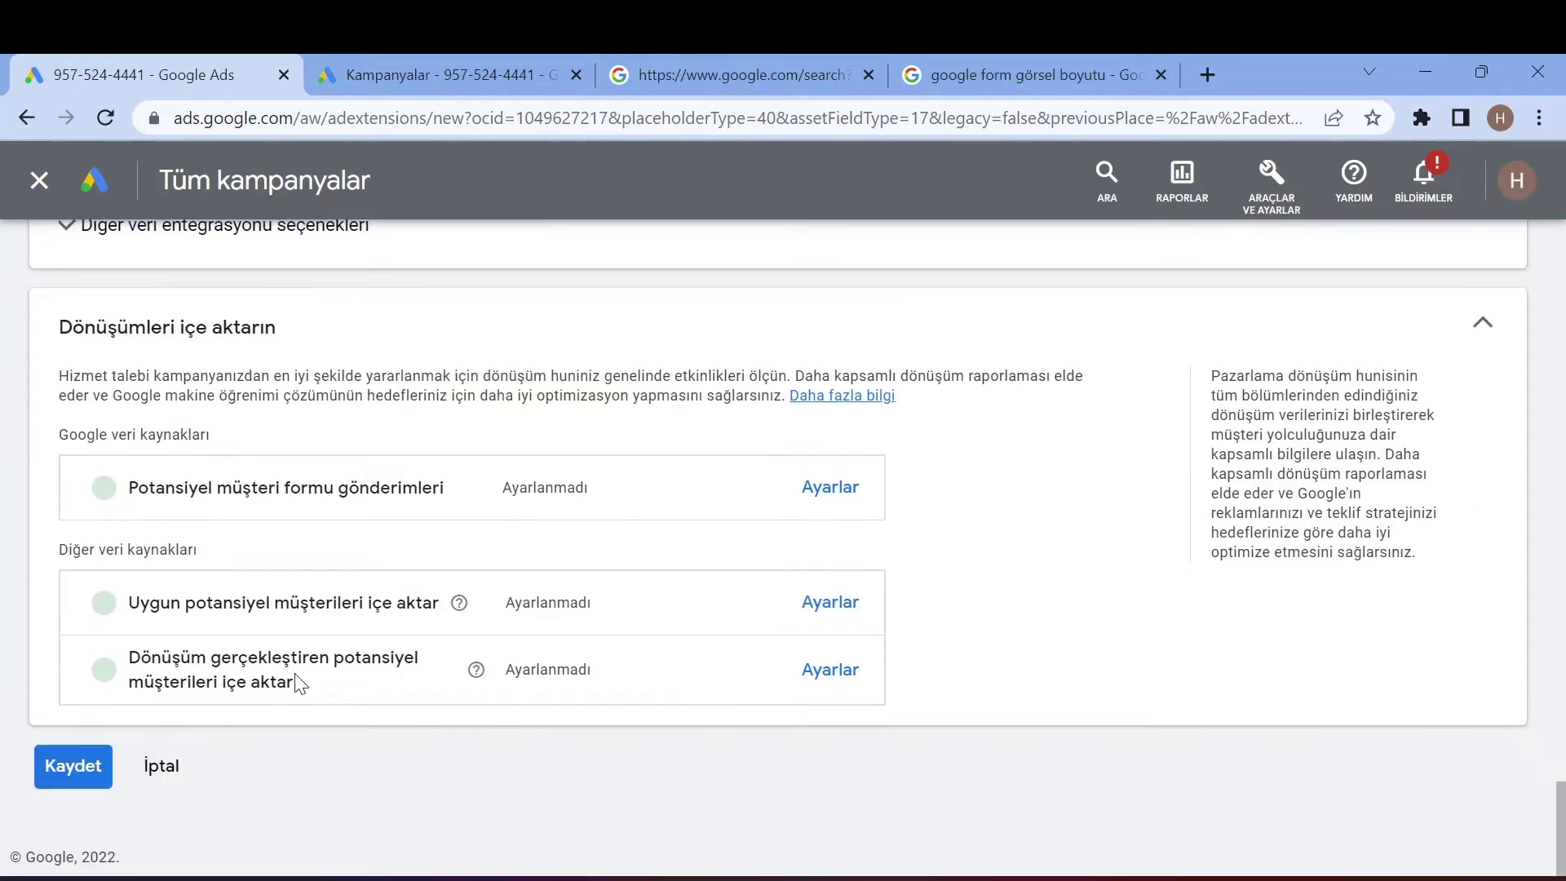
- Save the lead form extension and switch to the already open campaigns page
left_click(74, 768)
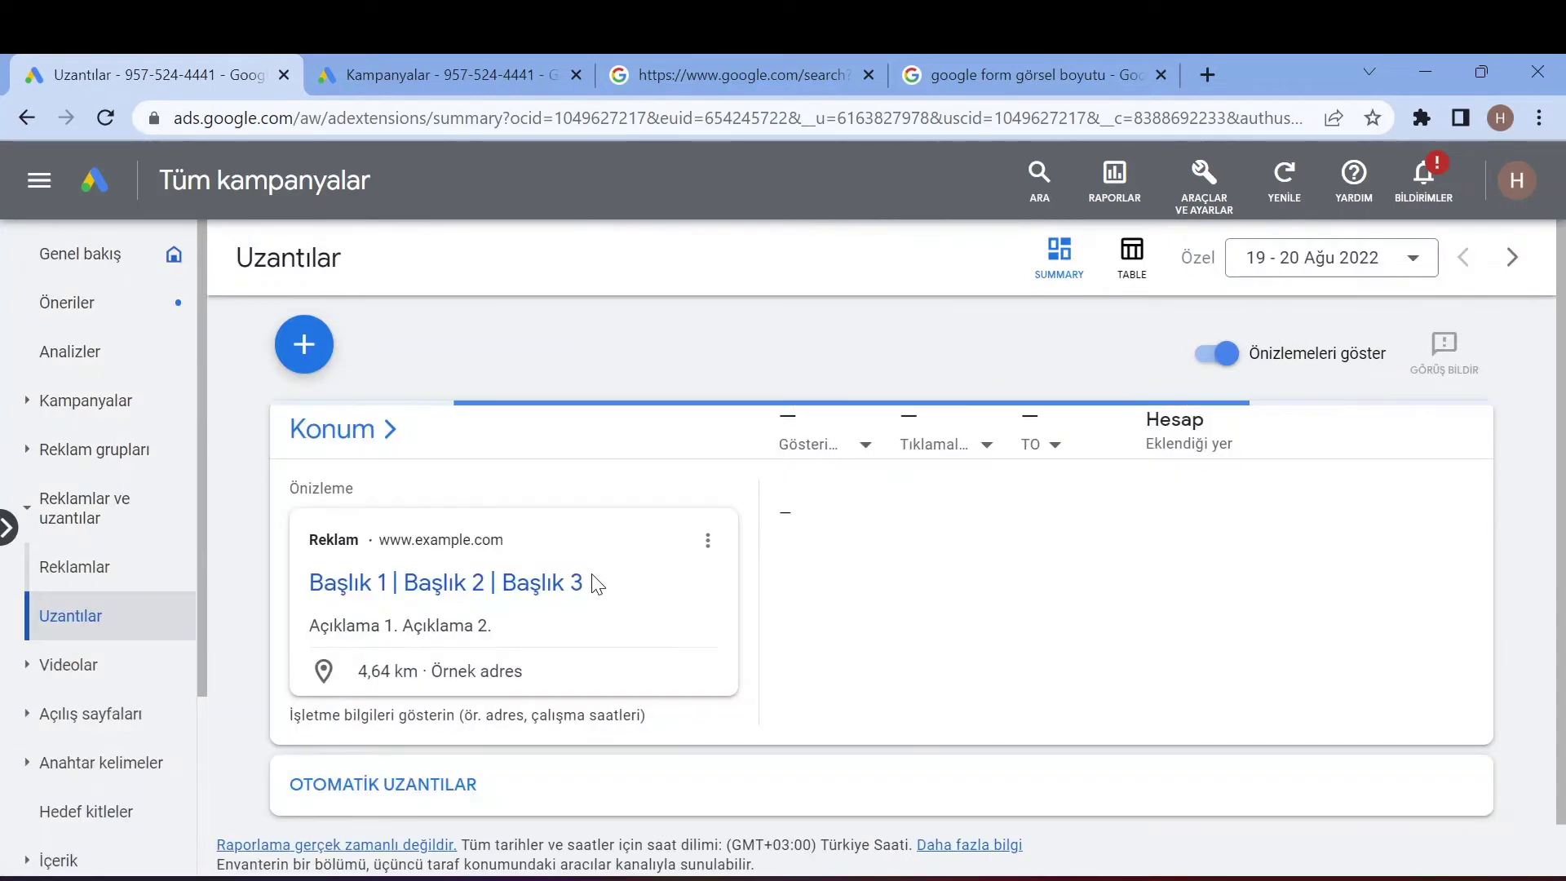
scroll(457, 710, "down", 1)
scroll(540, 618, "up", 1)
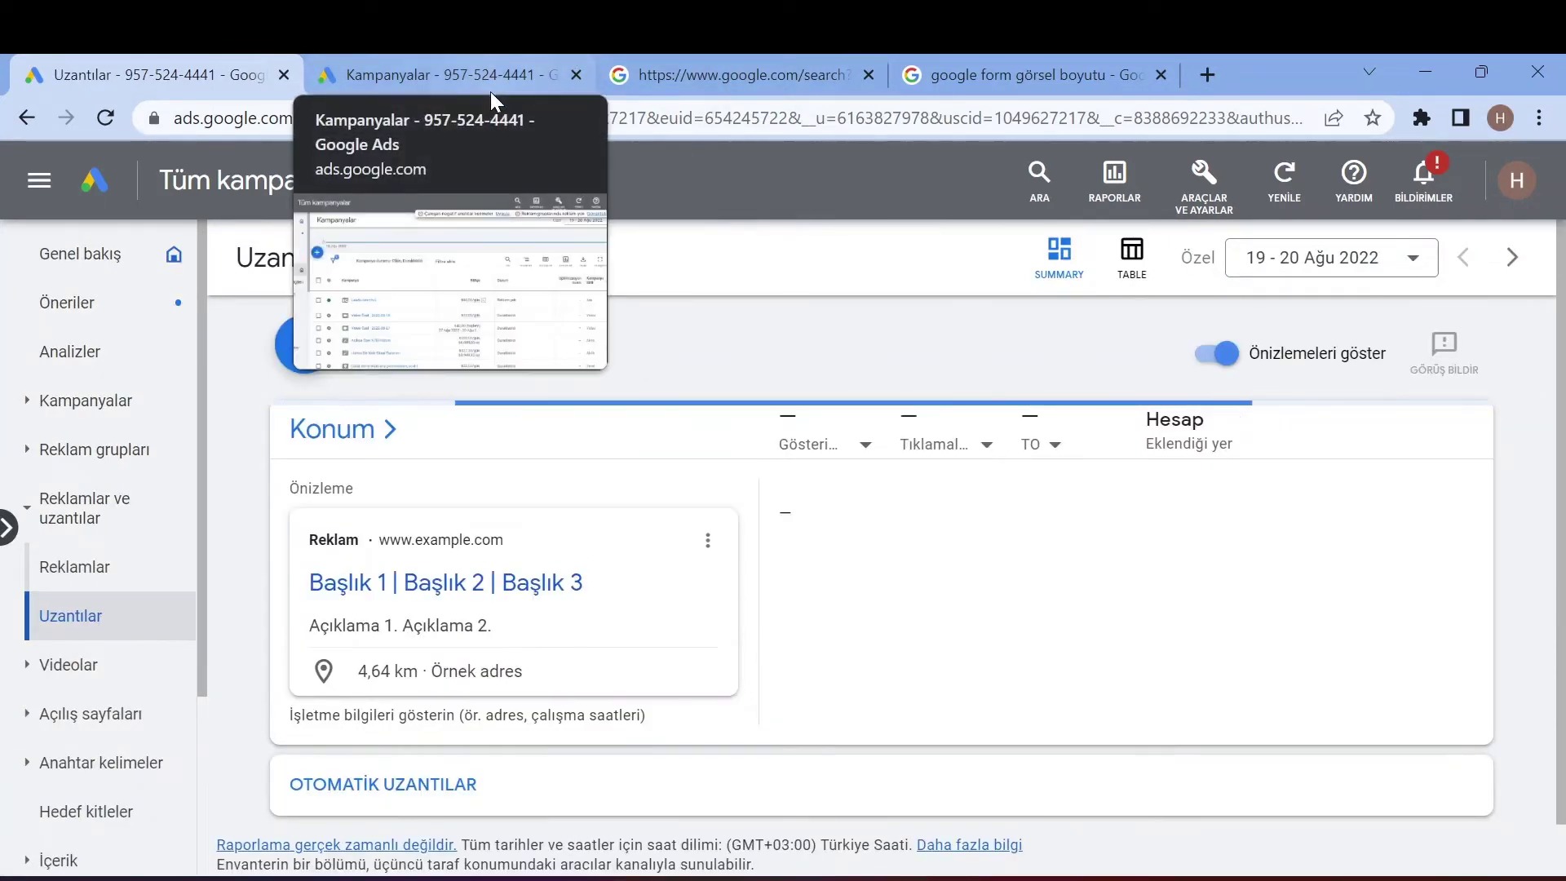
scroll(603, 506, "down", 1)
scroll(633, 559, "up", 1)
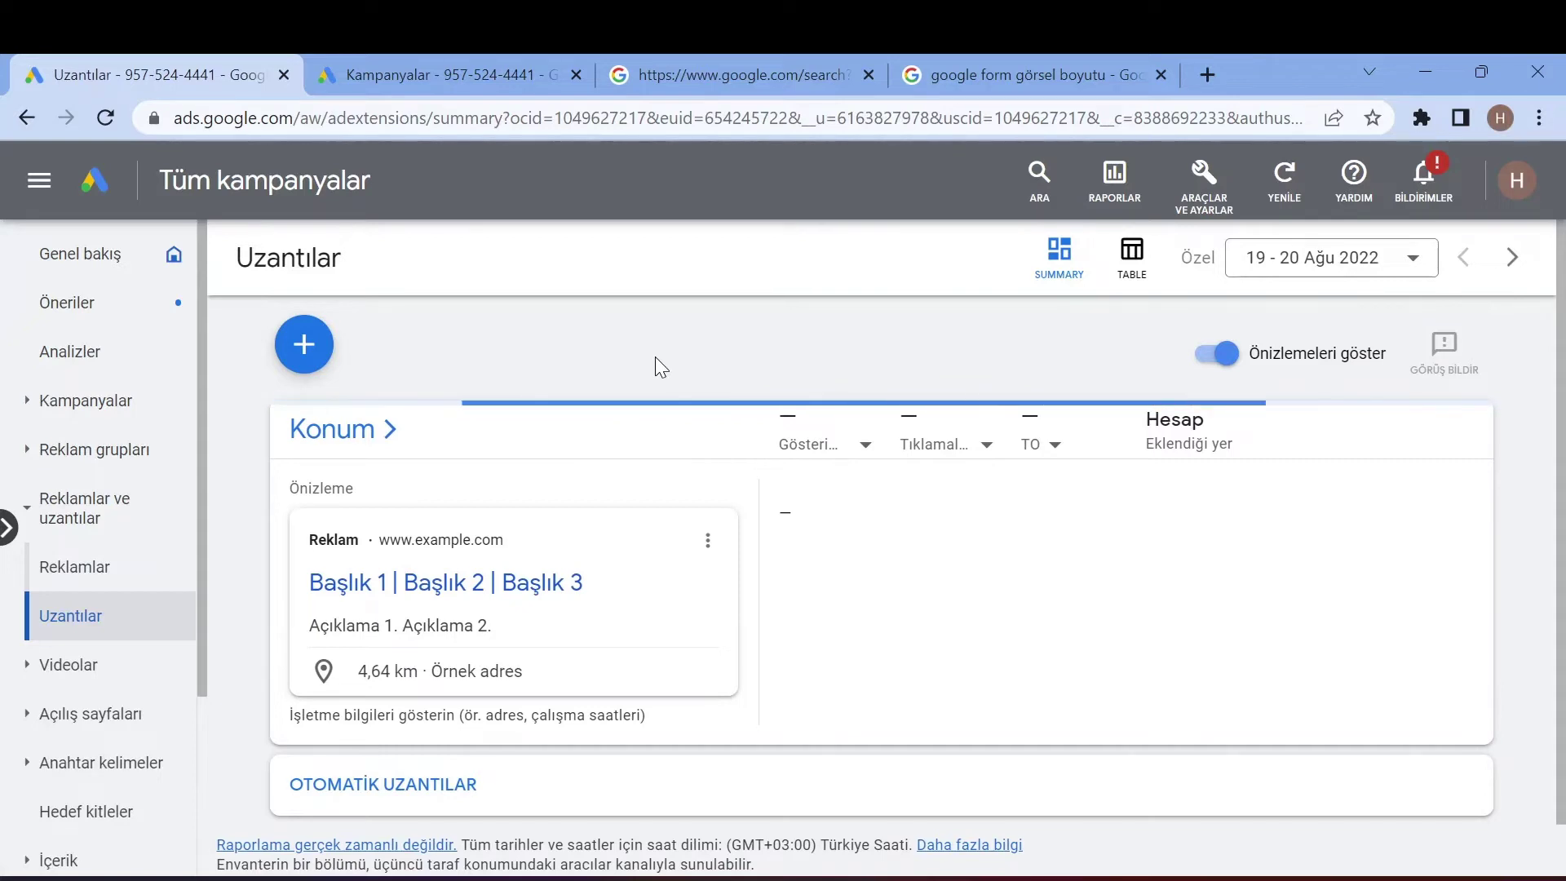
left_click(429, 57)
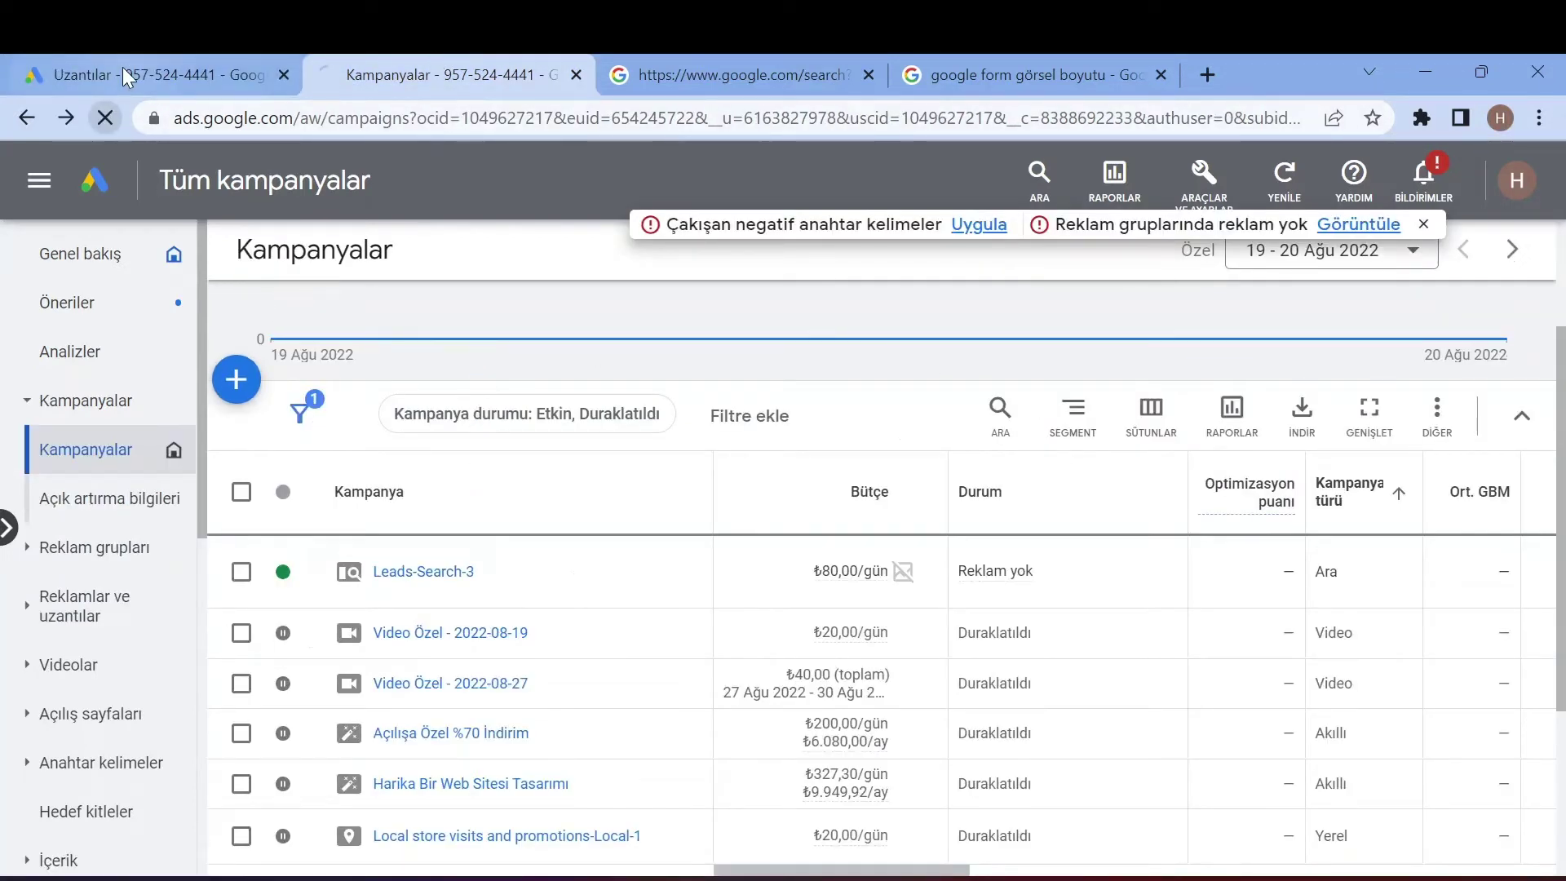
- Check the extensions summary for the saved lead form extension, and look over the campaign list and its columns
left_click(123, 69)
scroll(441, 728, "down", 1)
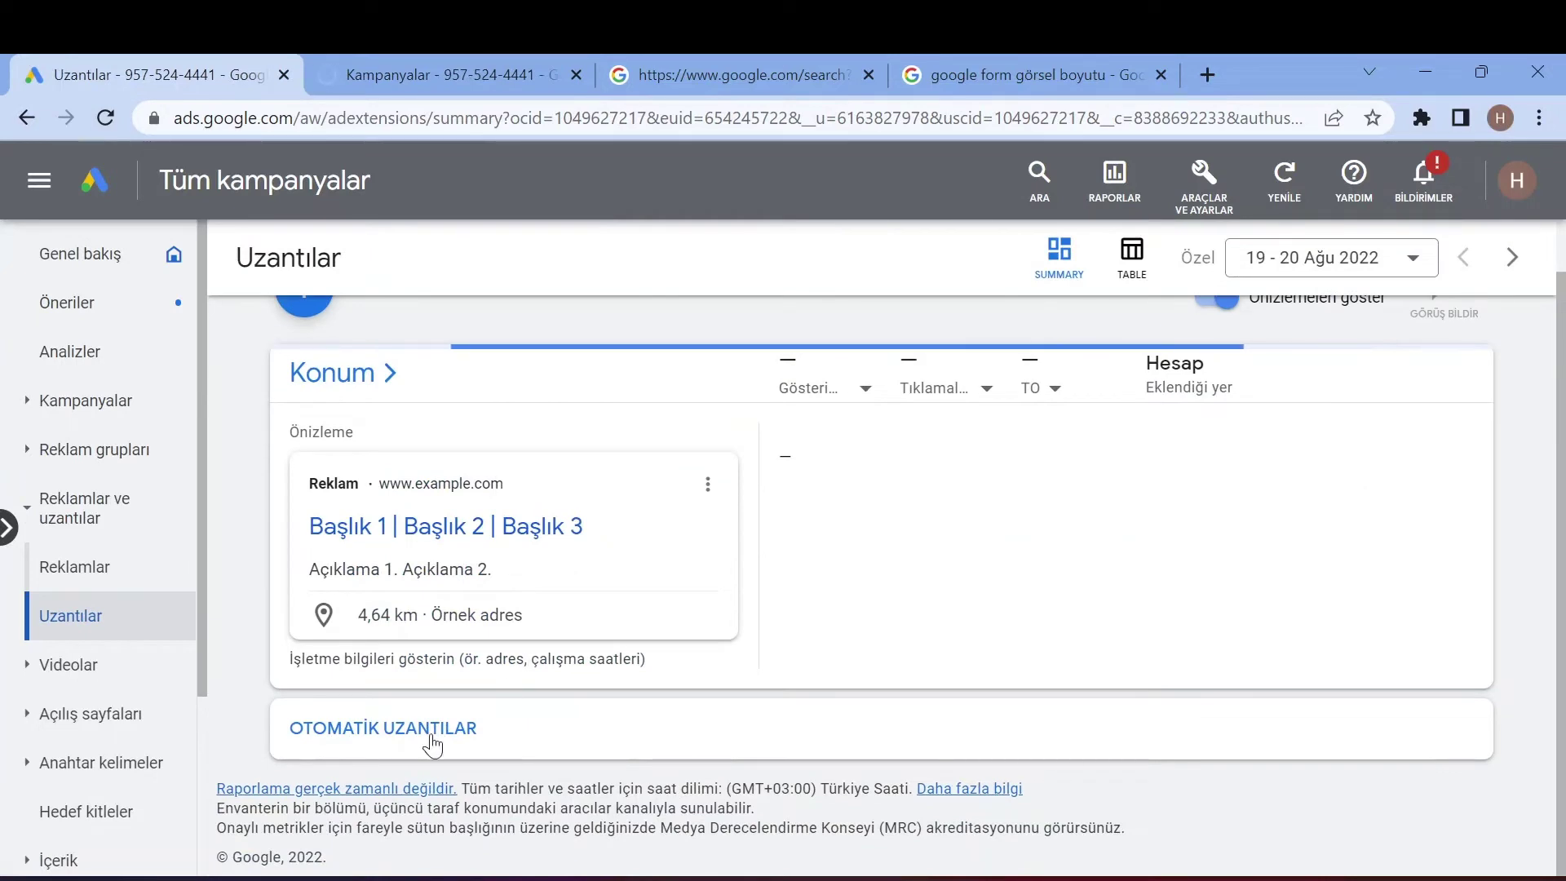
scroll(489, 702, "up", 1)
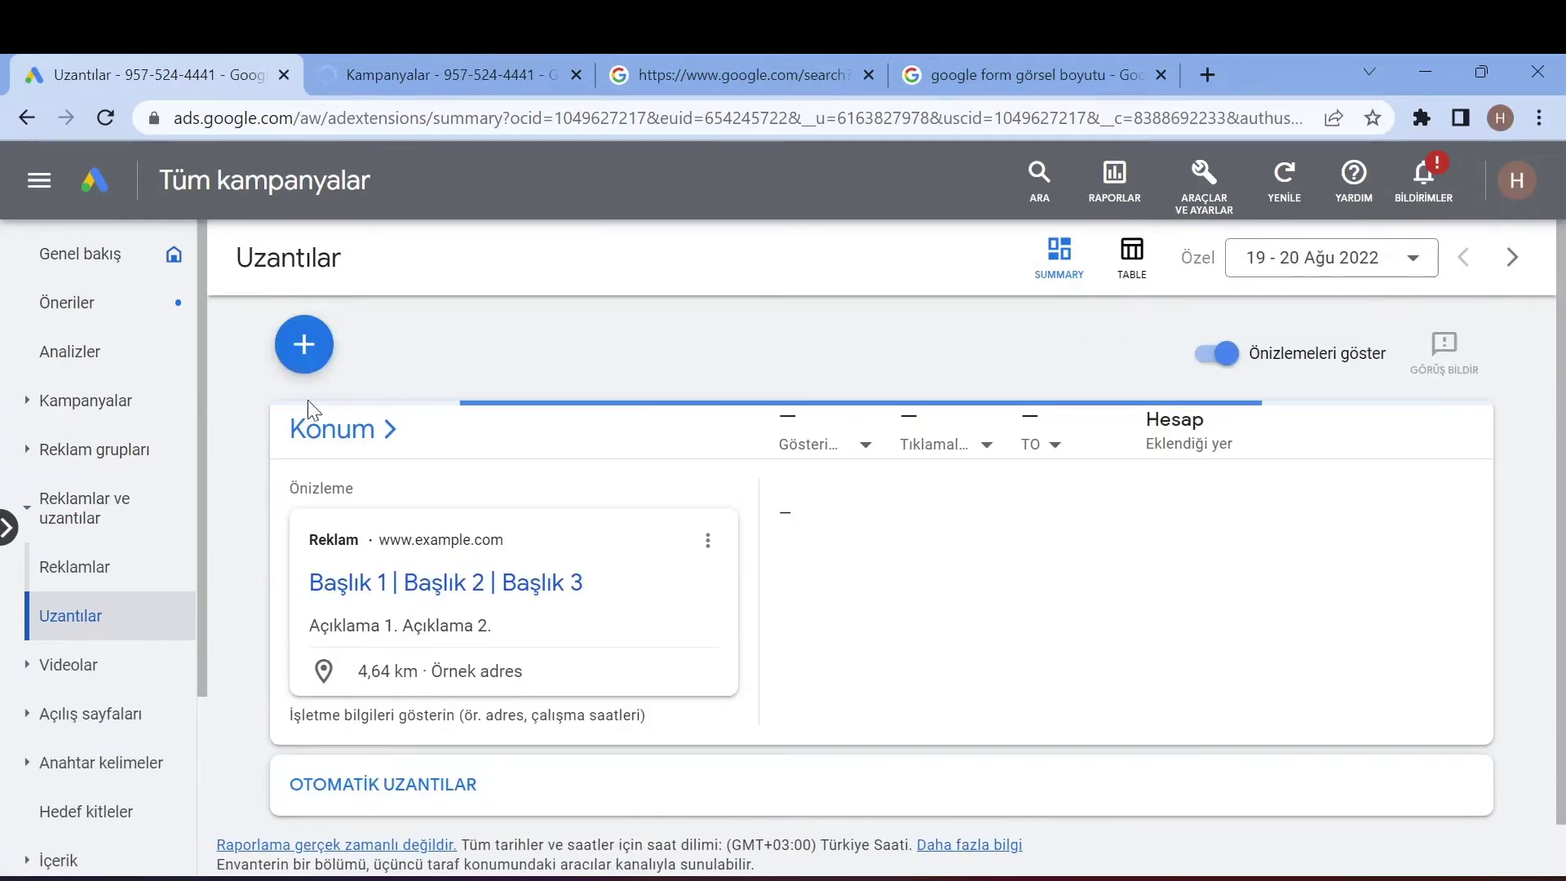
left_click(399, 56)
scroll(545, 573, "up", 3)
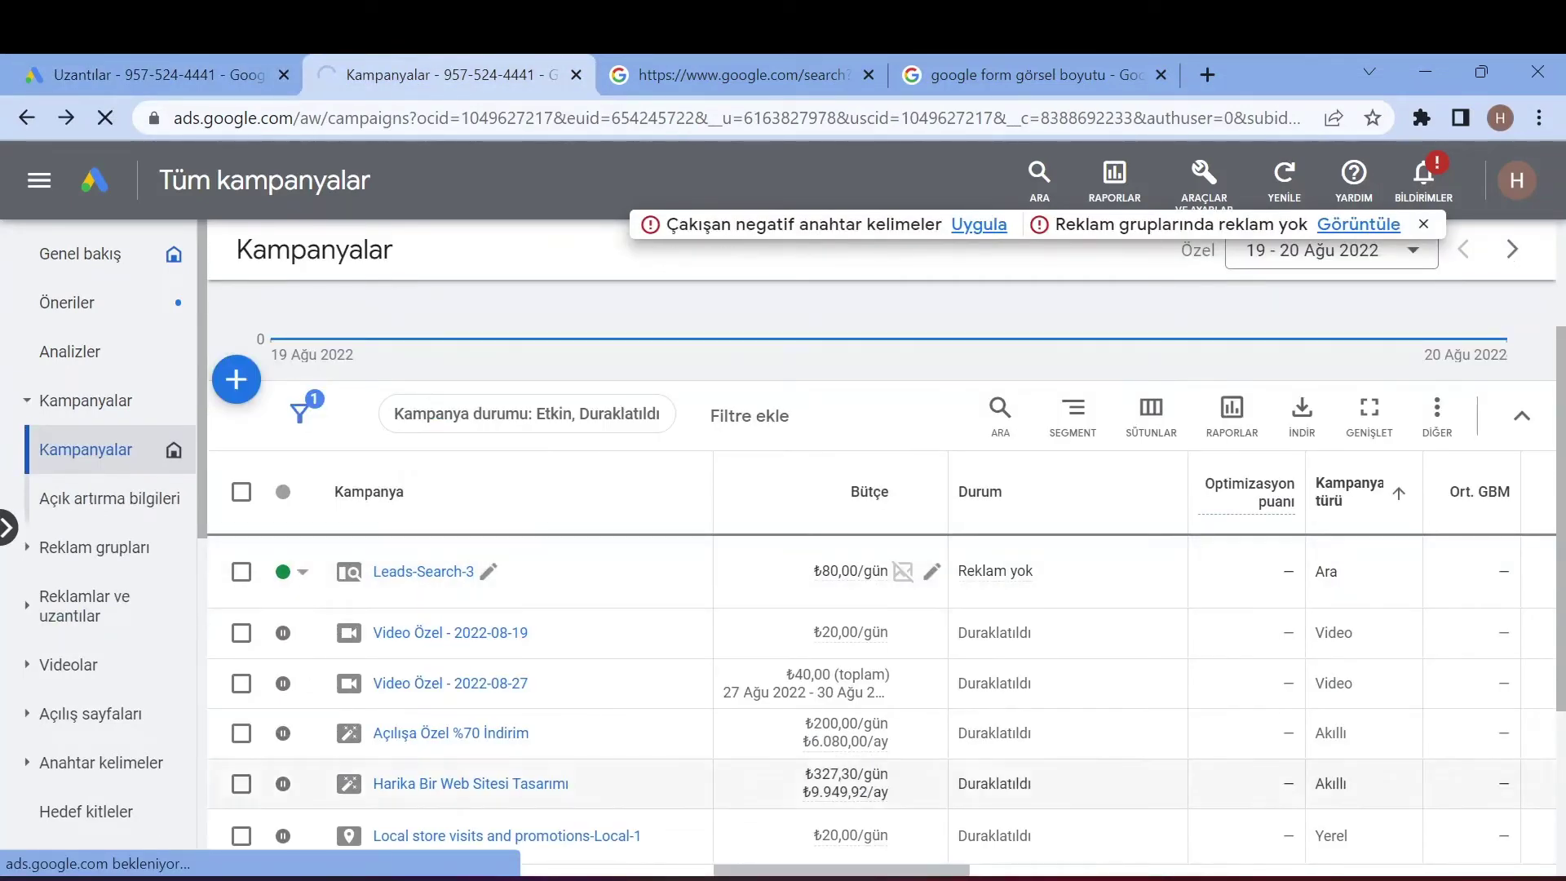
left_click_drag(752, 871, 611, 674)
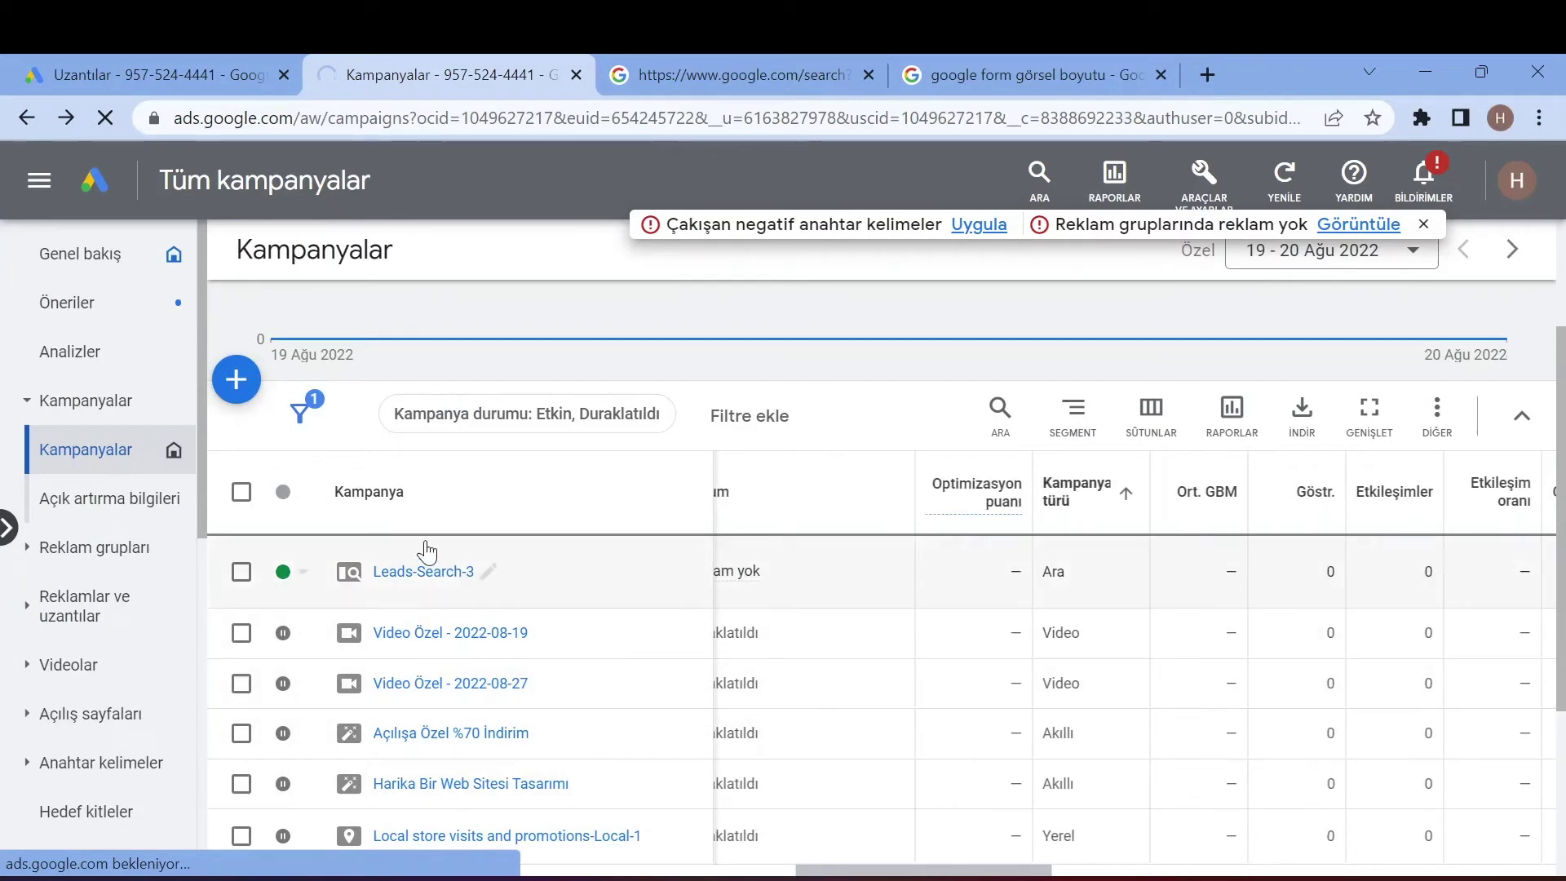
- Open the Leads-Search-3 campaign's ad groups and go into Reklam grubu 1, rechecking the extensions summary in between
key("ctrl+shift+Tab")
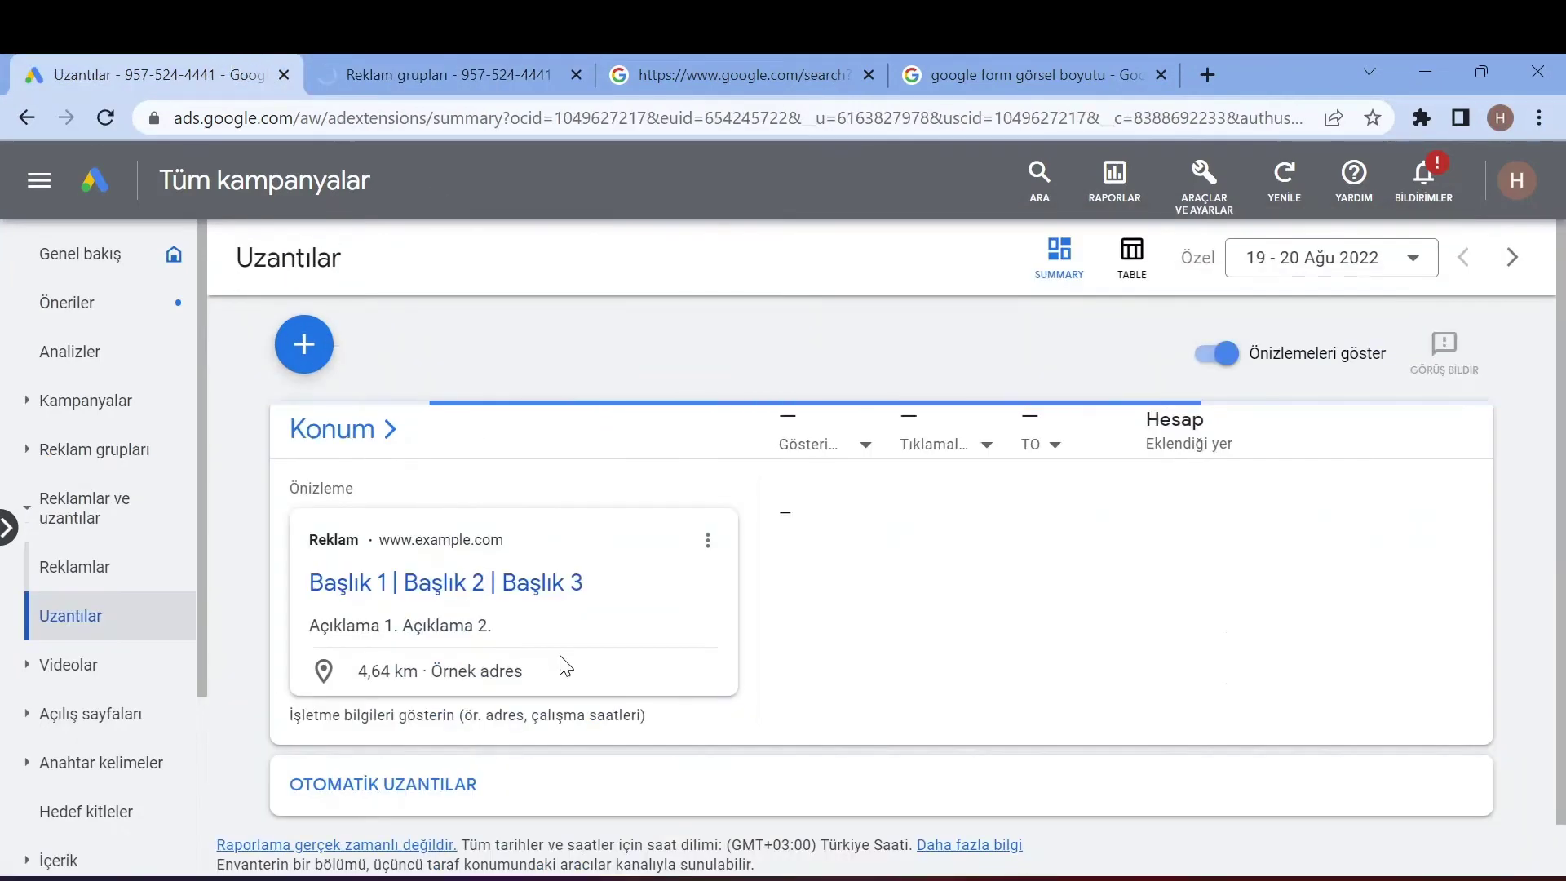
left_click(413, 57)
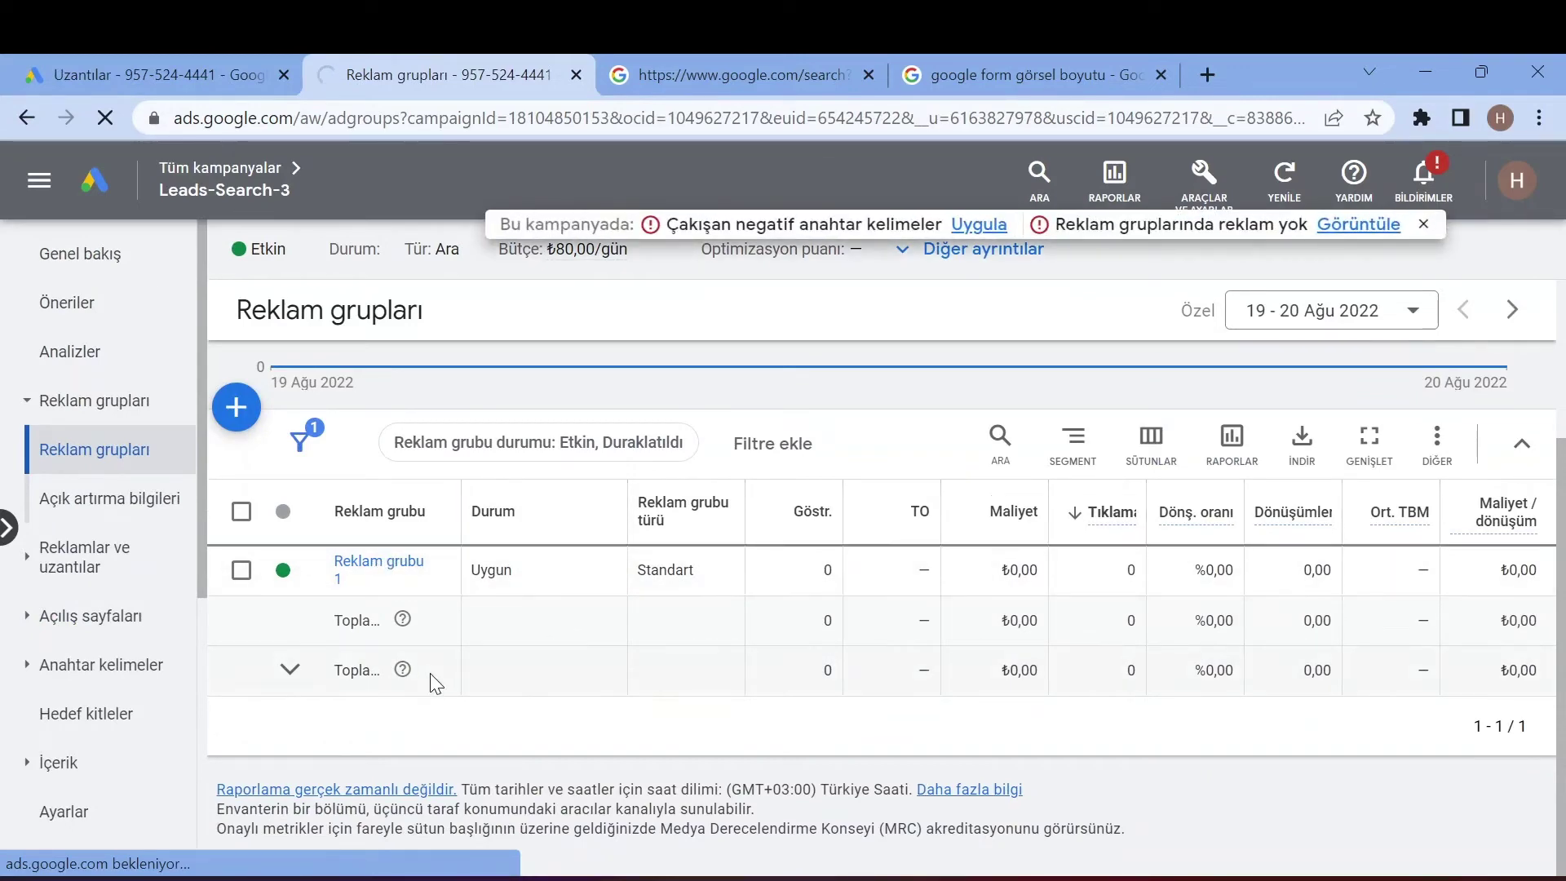
left_click(191, 55)
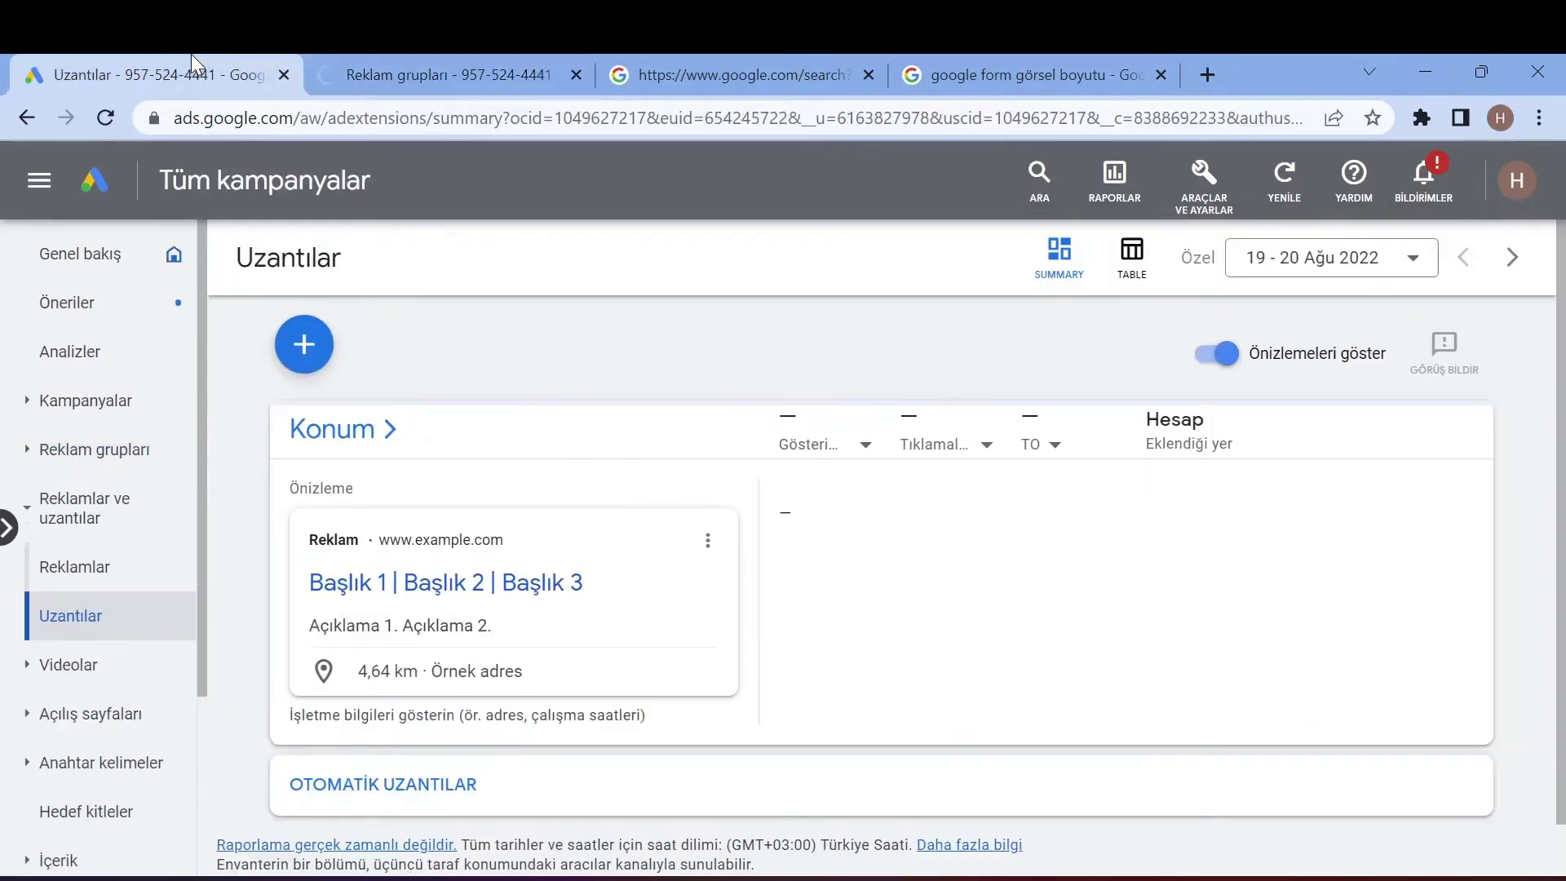
left_click(362, 55)
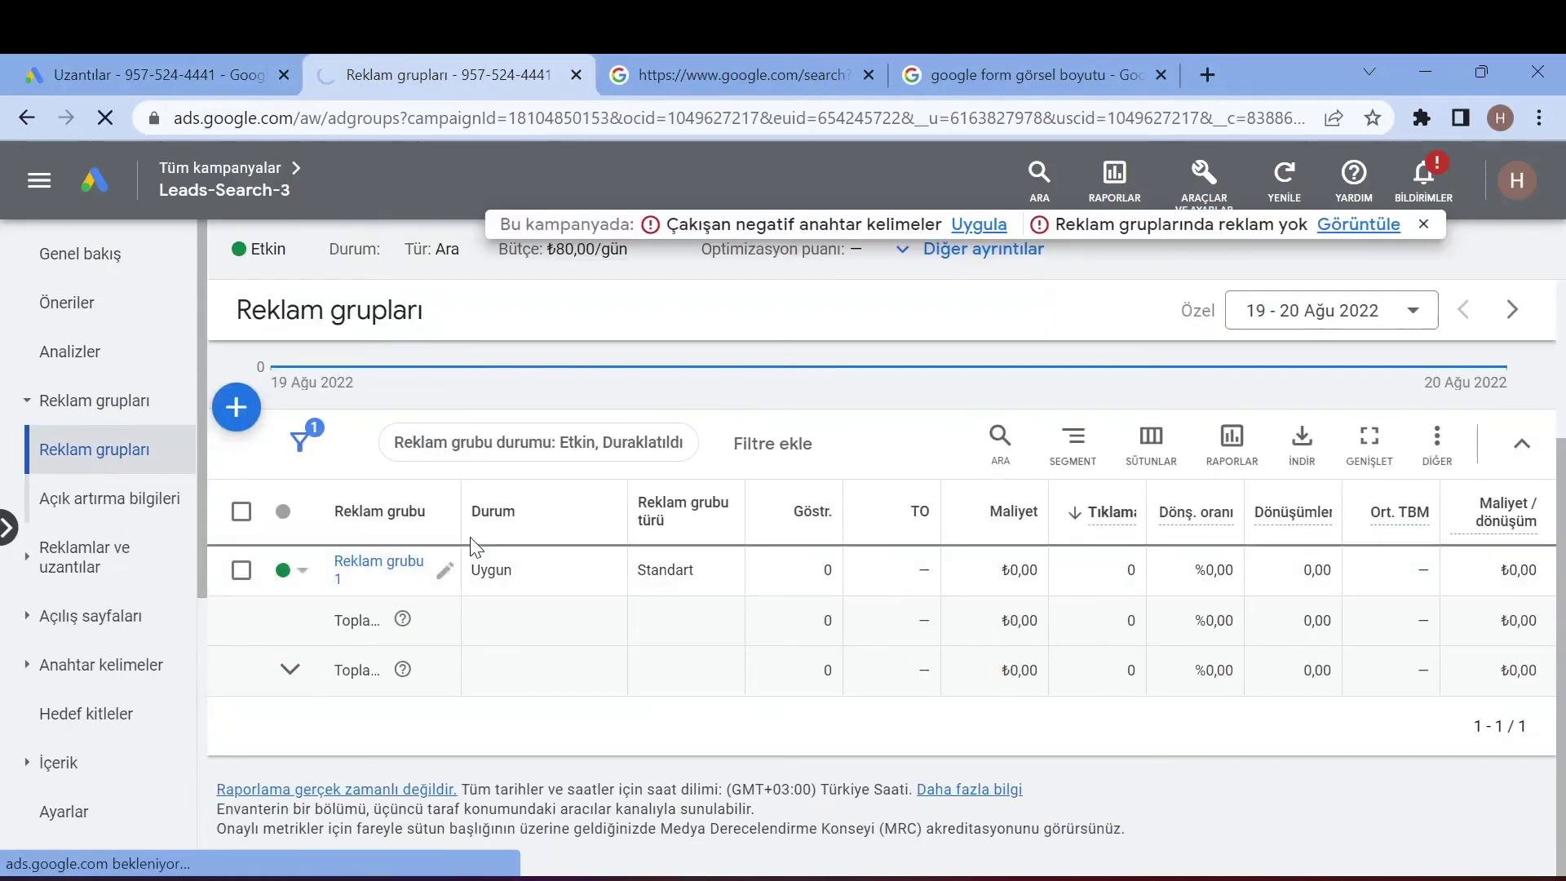
left_click(422, 564)
left_click(236, 56)
left_click(383, 59)
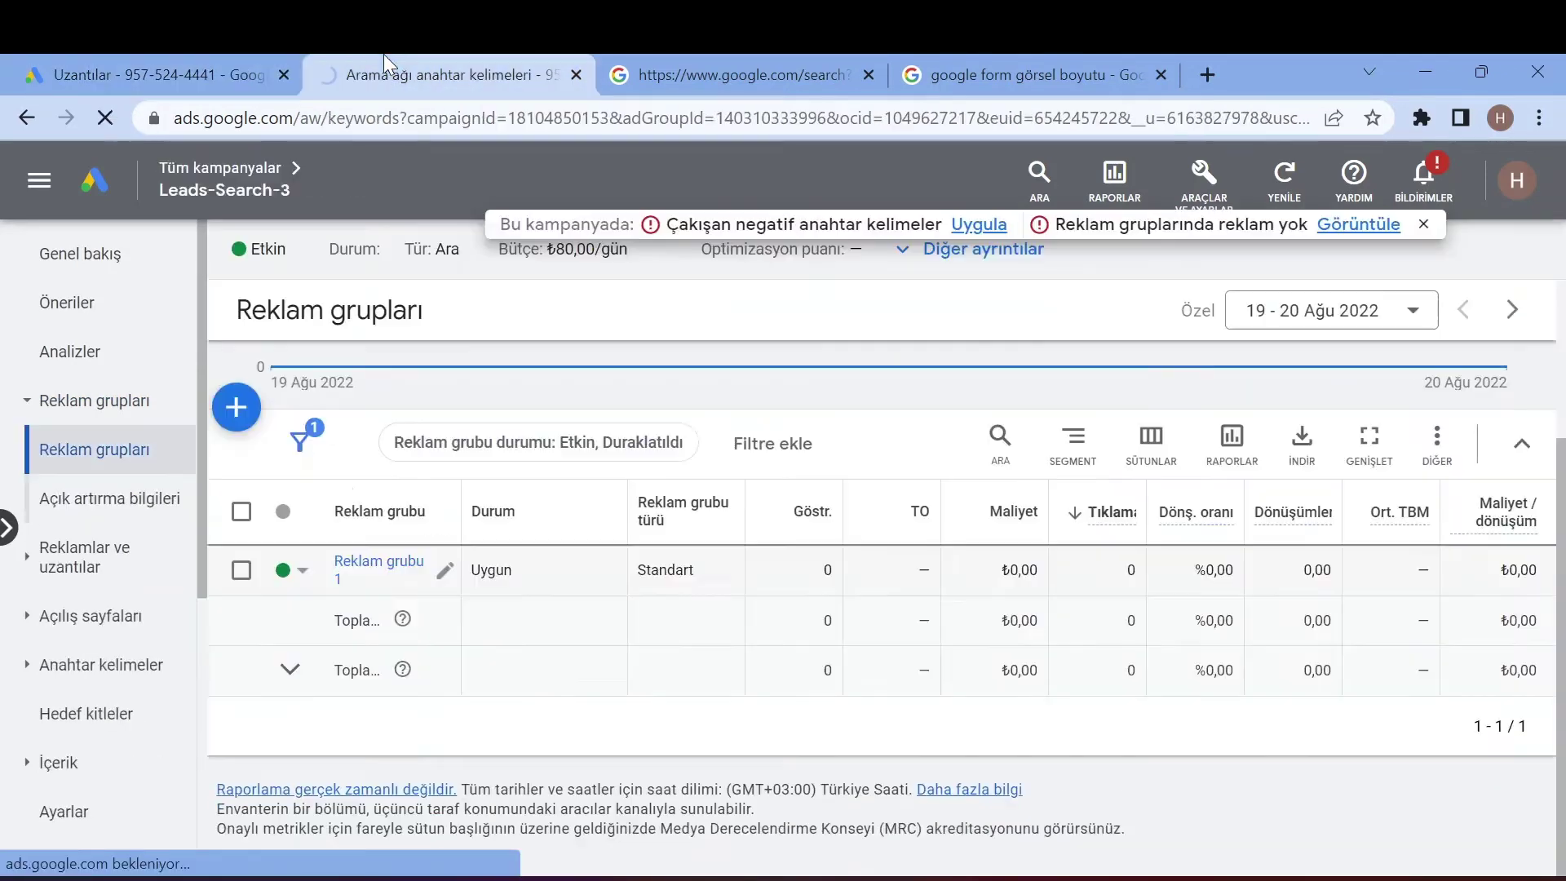
- Examine the search keywords of Reklam grubu 1, and open the ad group's overview and recommendations
scroll(525, 742, "down", 5)
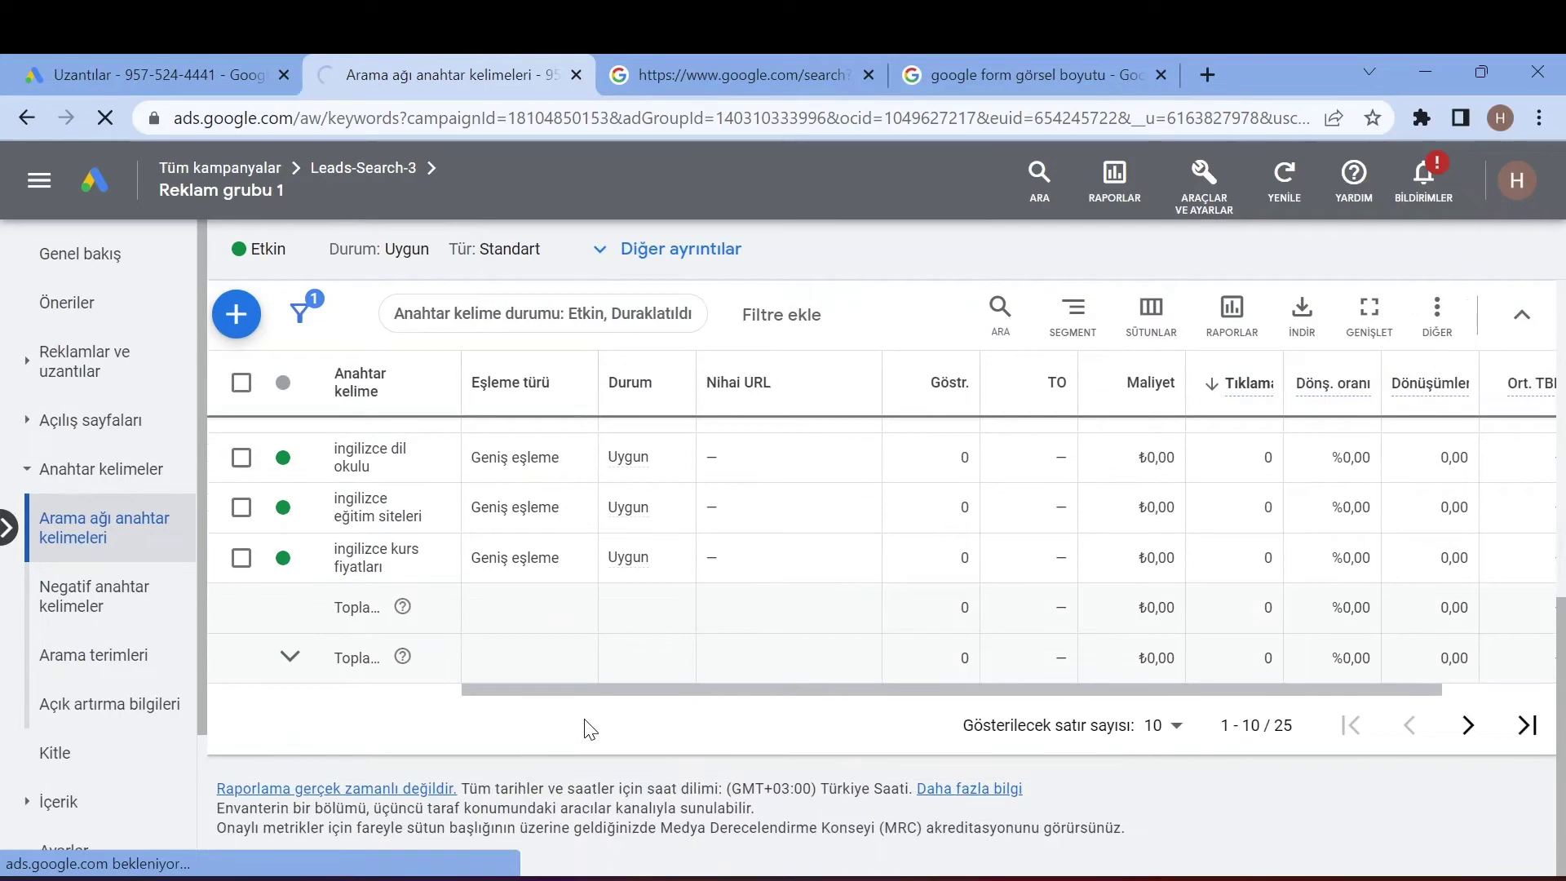
scroll(591, 728, "up", 5)
left_click(57, 253)
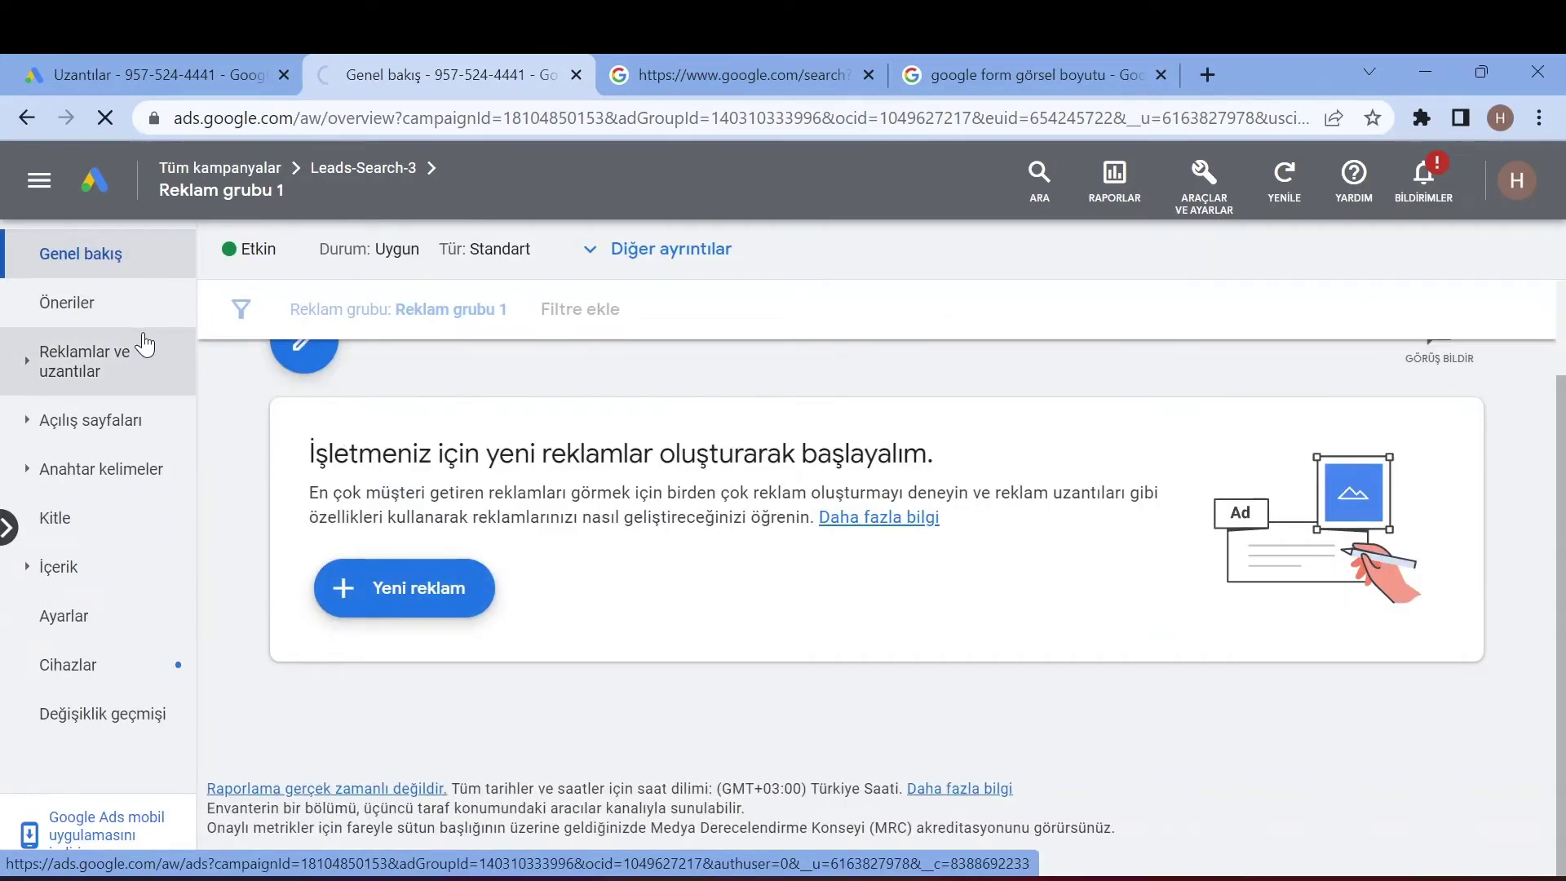
left_click(114, 314)
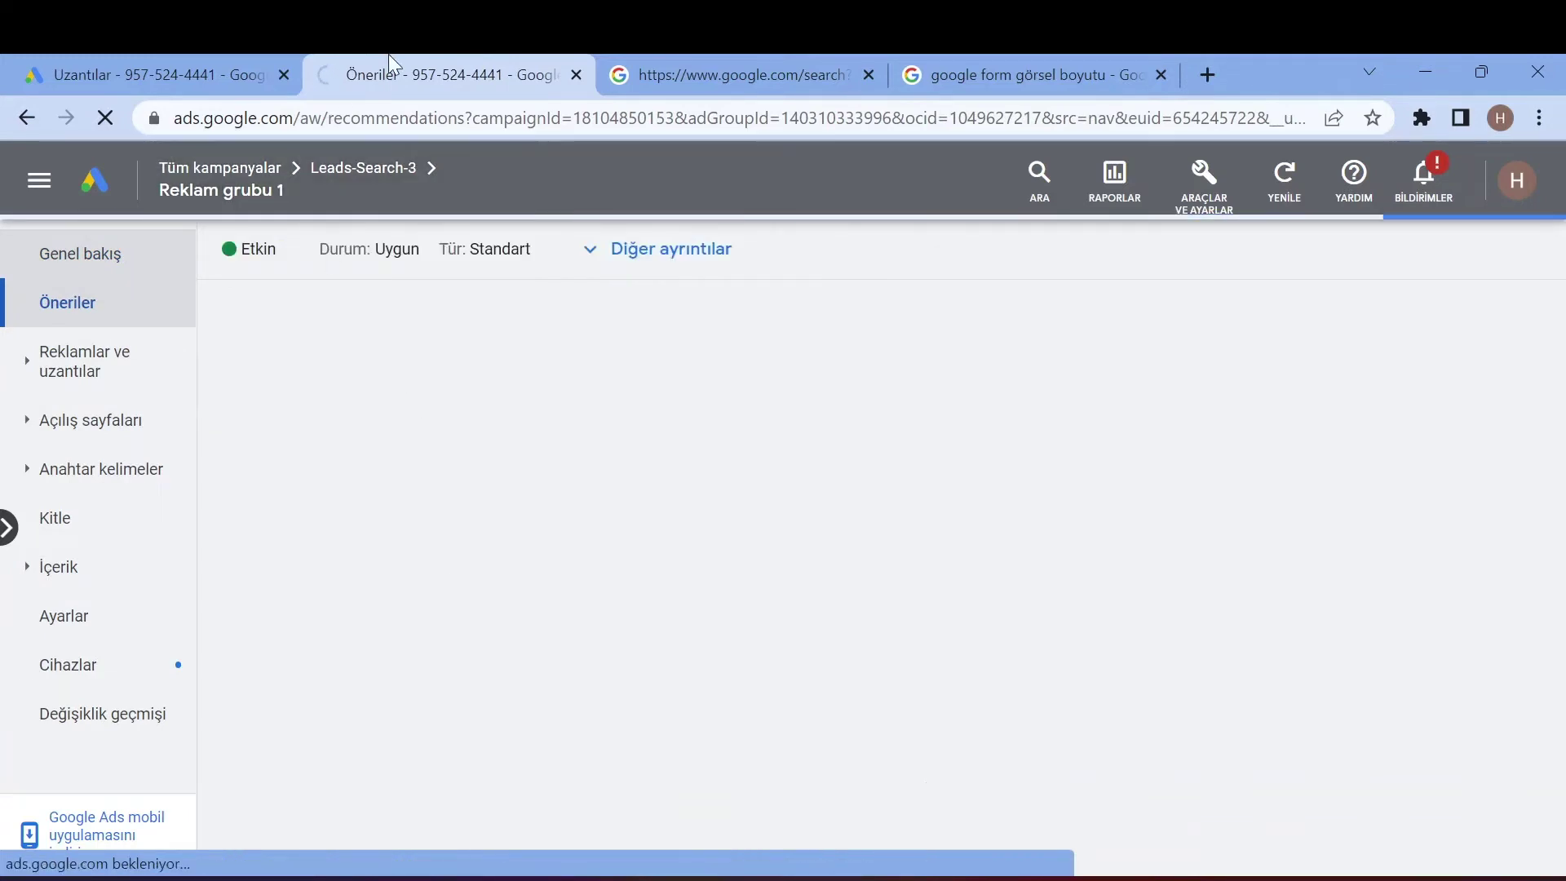
left_click(291, 56)
left_click(336, 55)
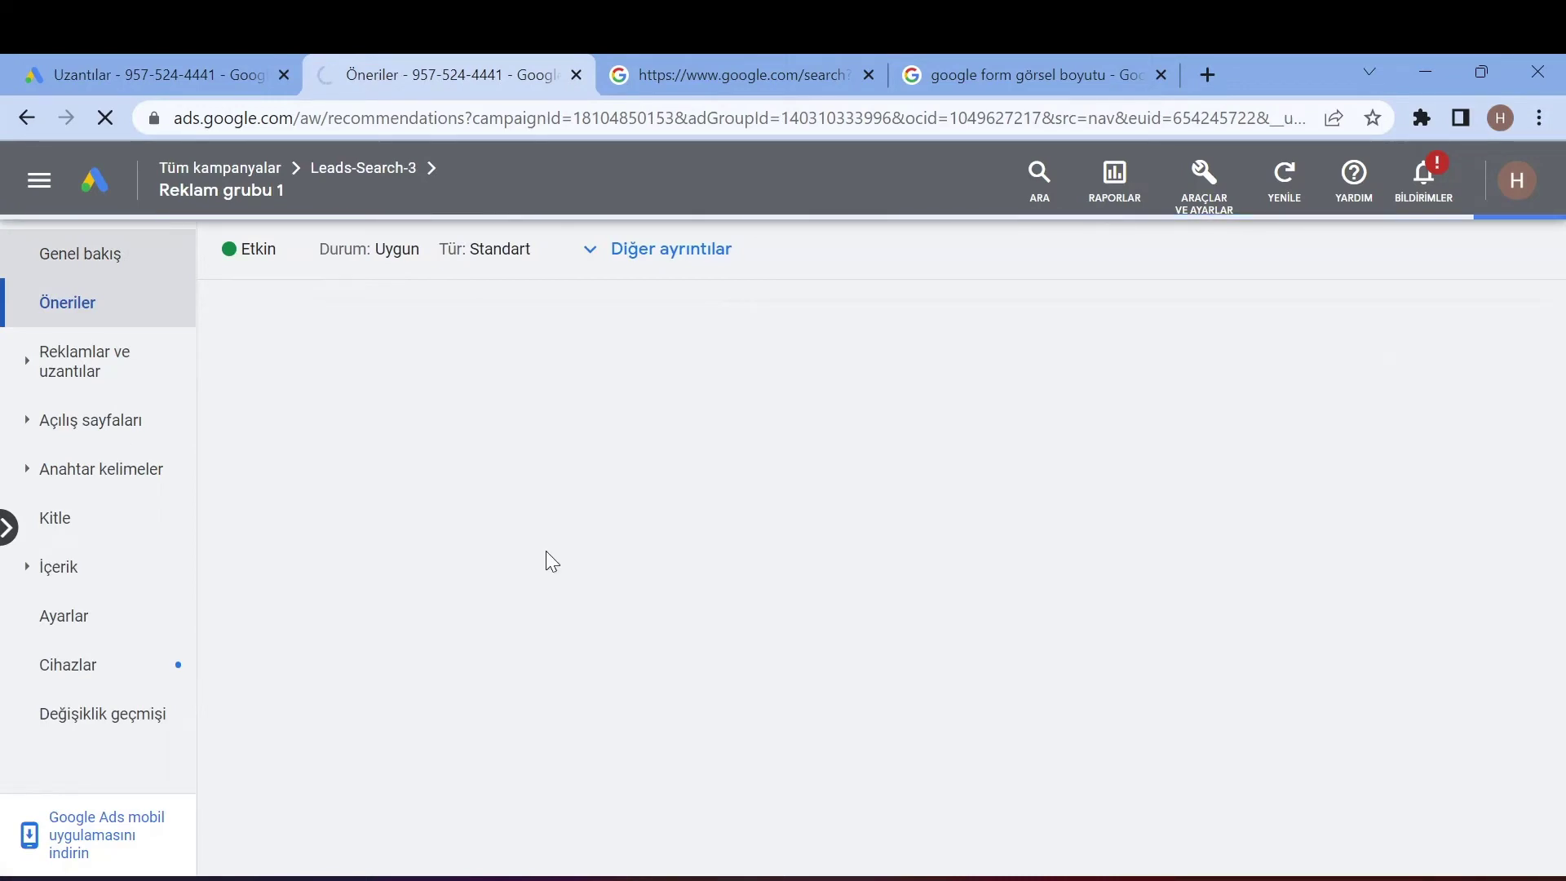
left_click(275, 57)
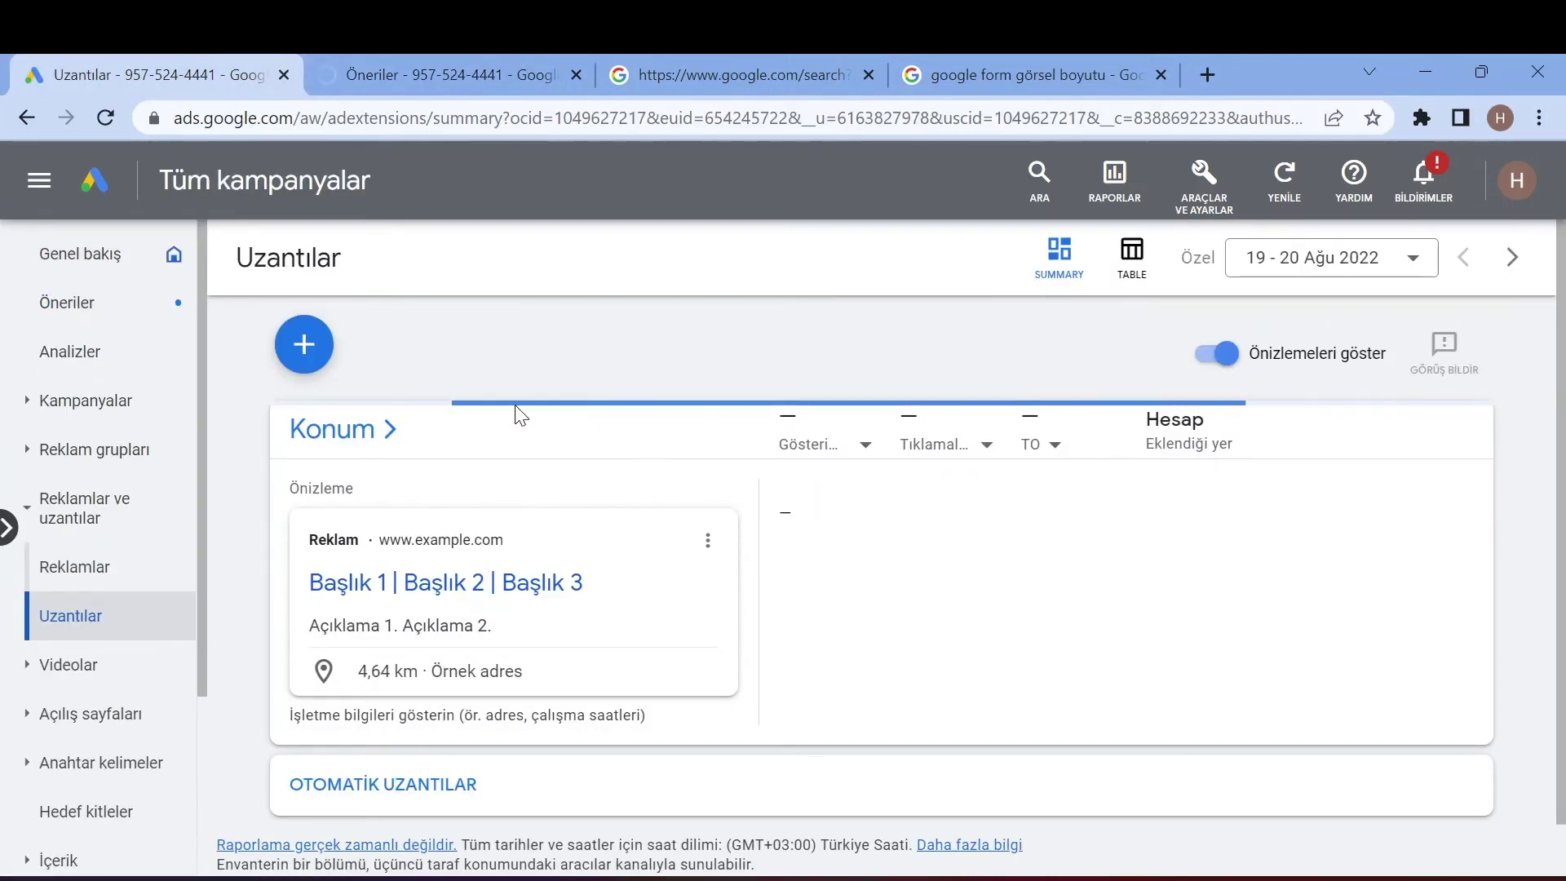
left_click(429, 56)
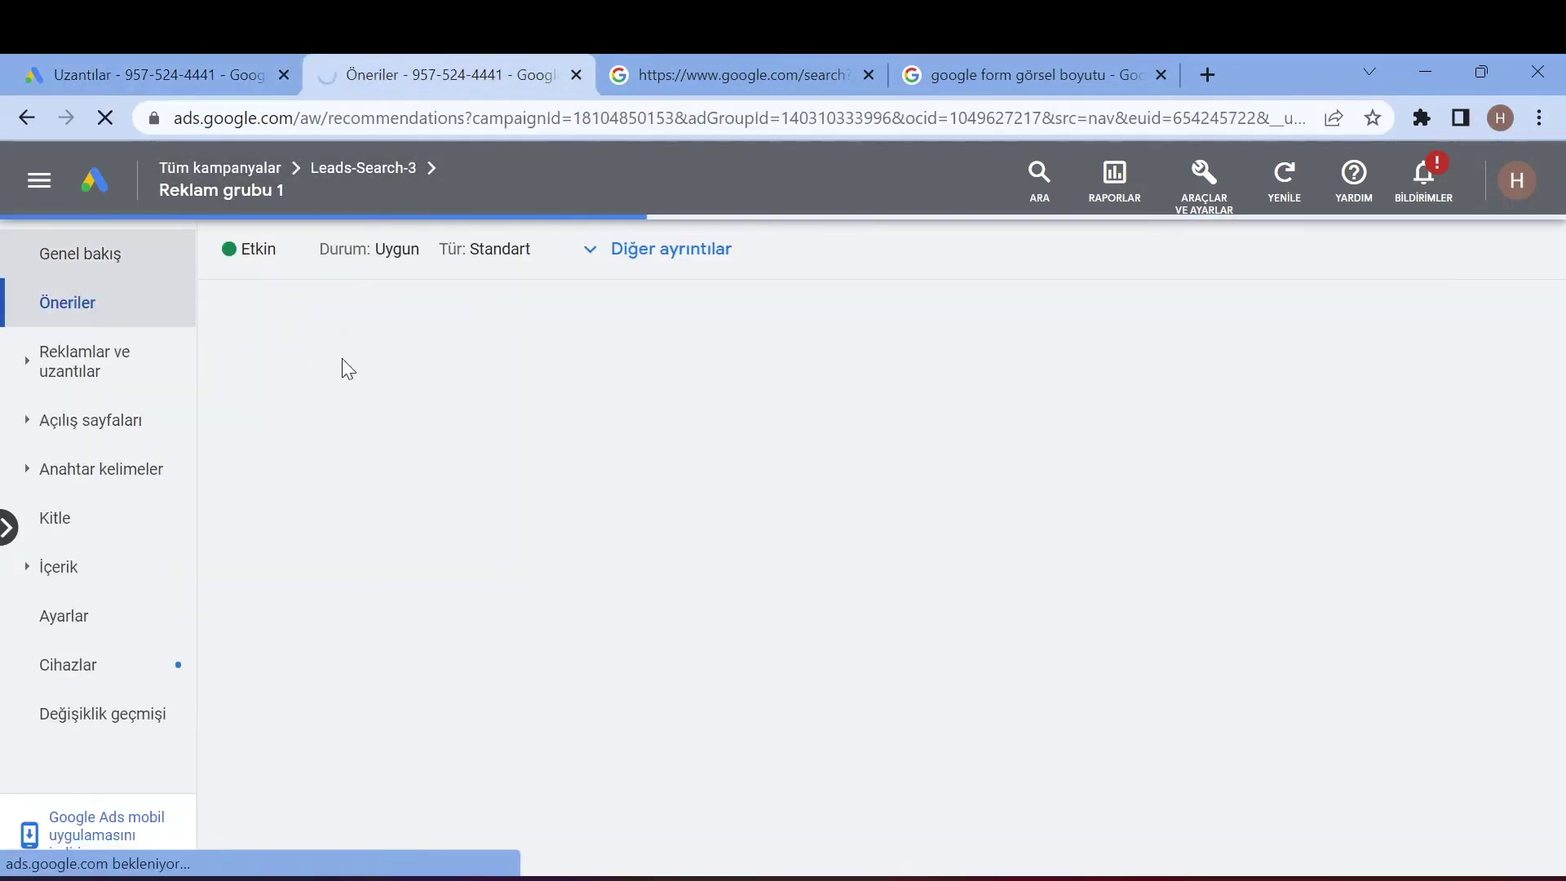
left_click(202, 56)
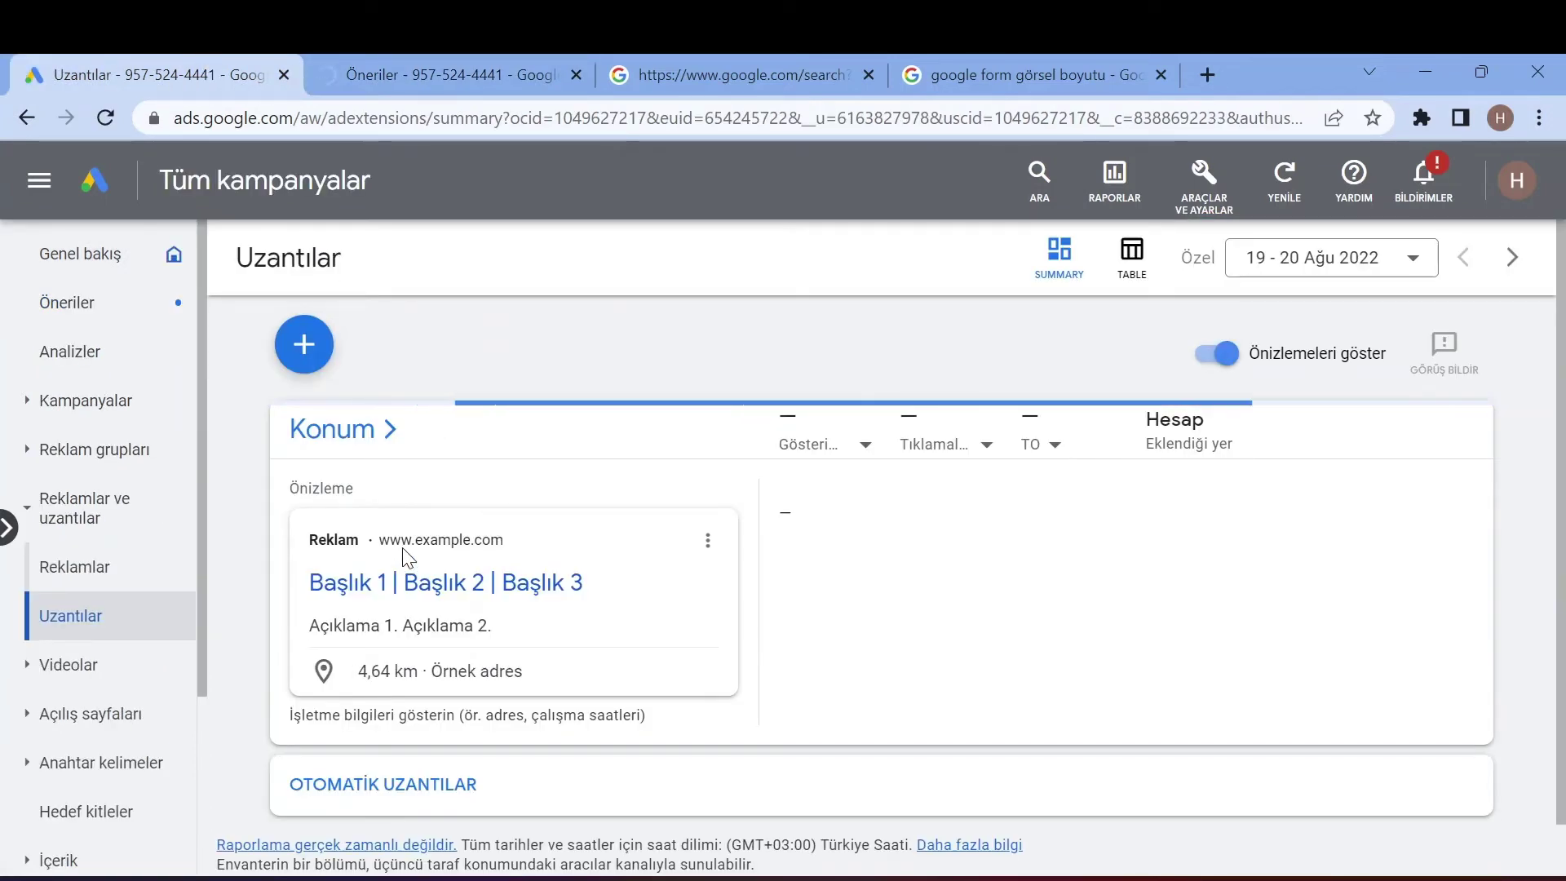
left_click(735, 55)
left_click(573, 54)
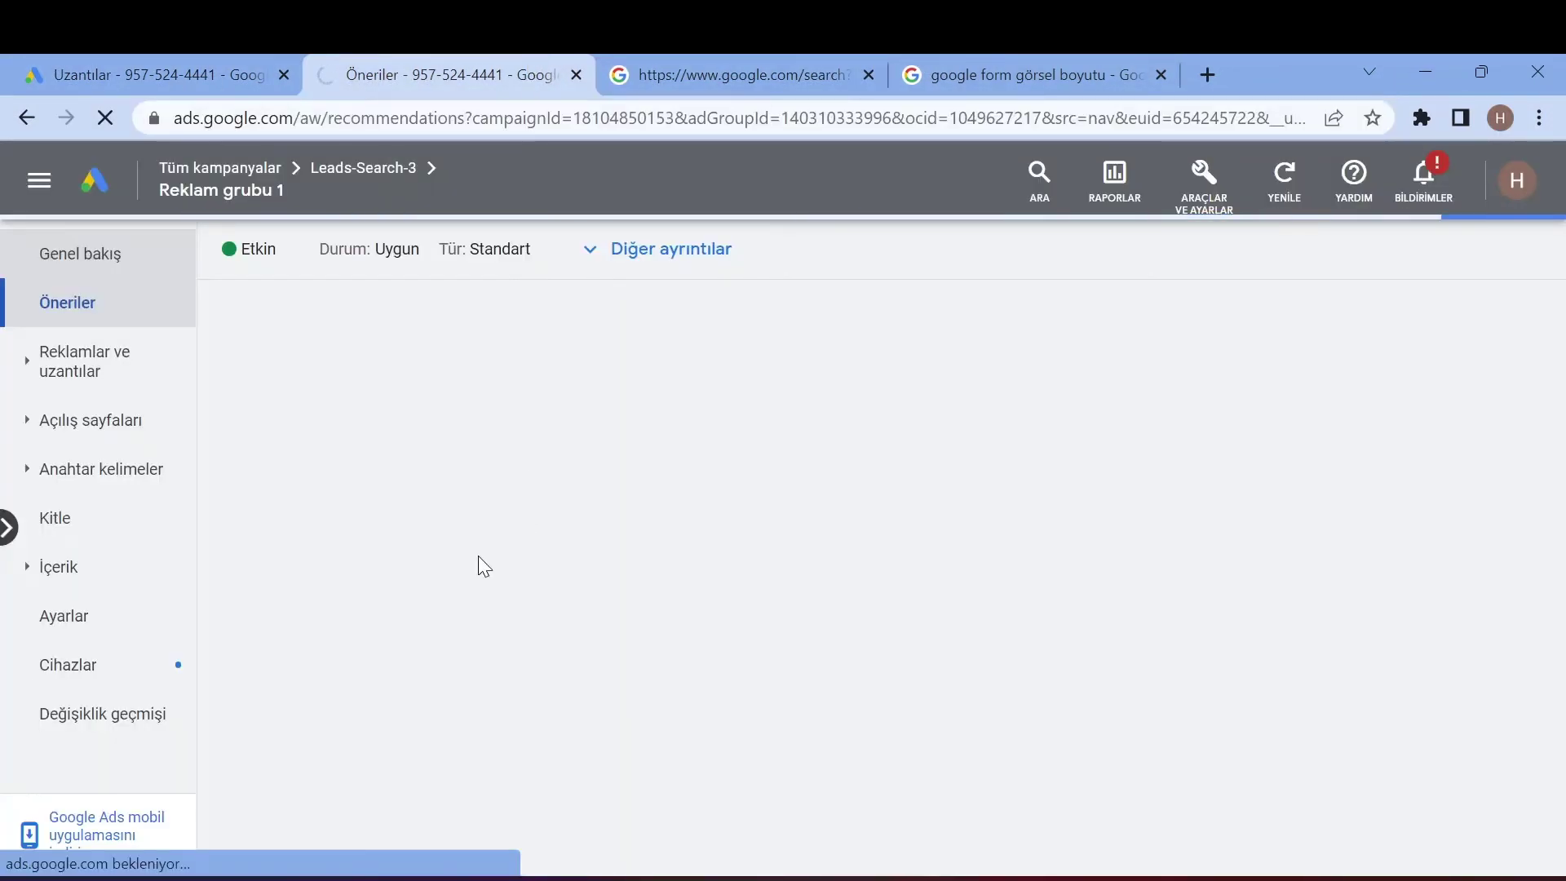
left_click(251, 57)
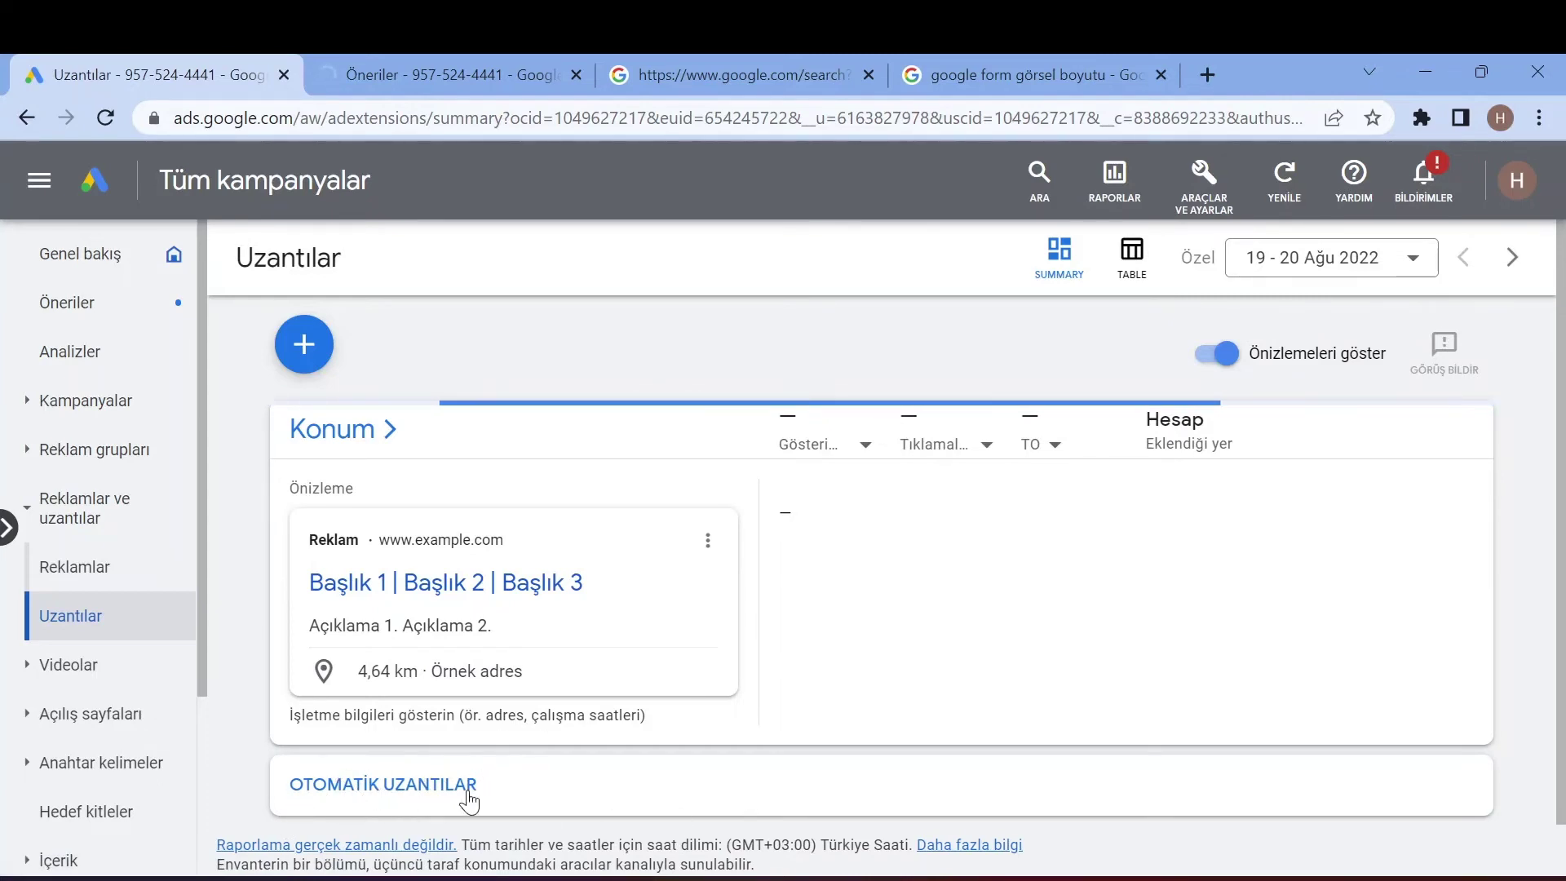
left_click(335, 72)
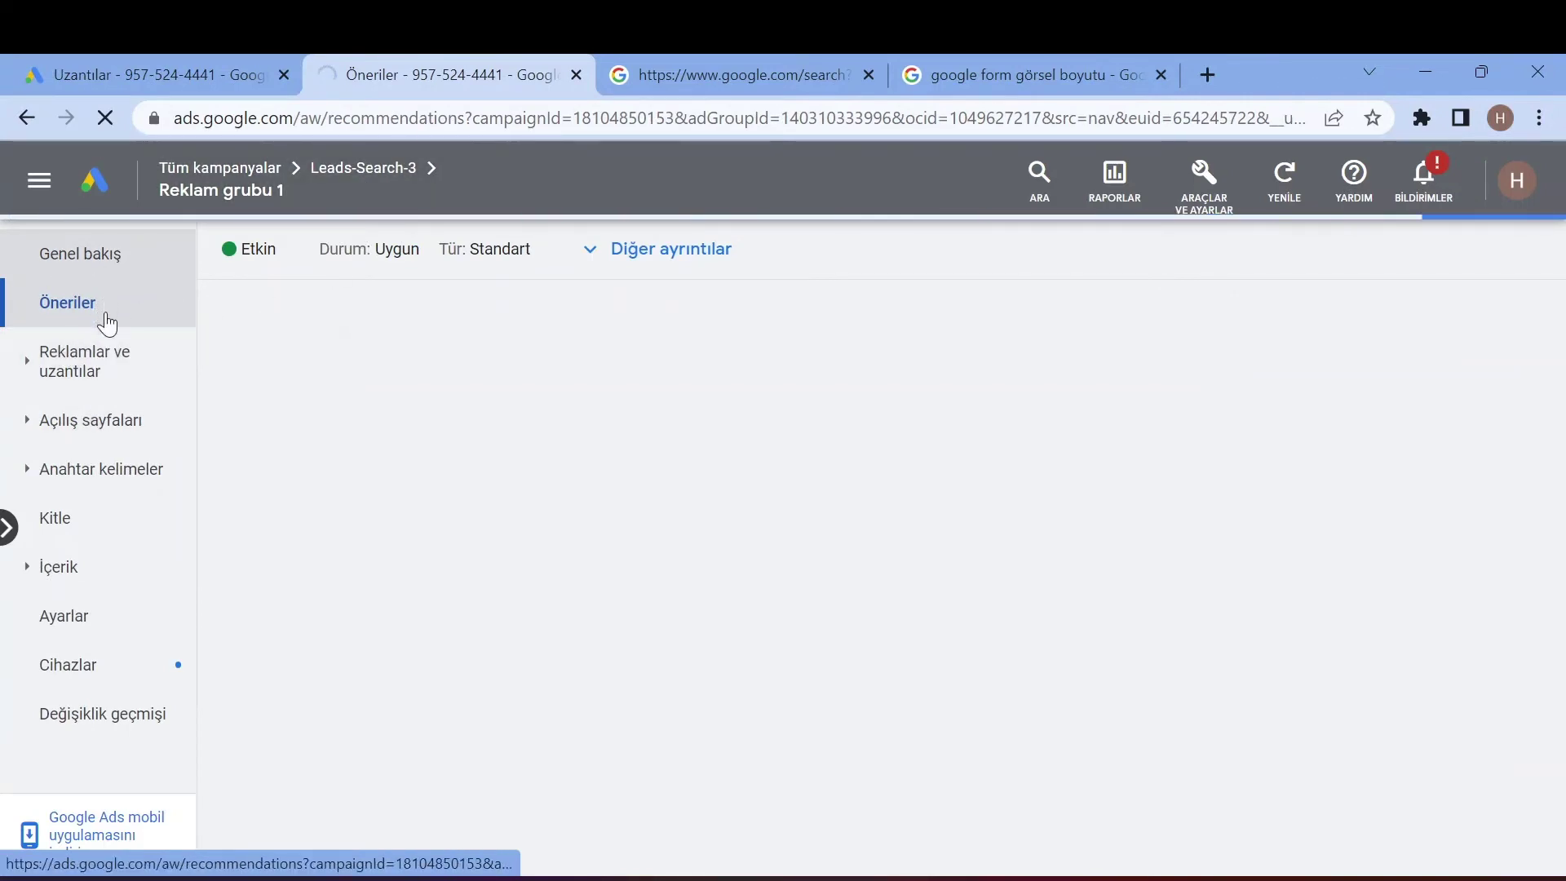
- View the ads of Reklam grubu 1, and return through all campaigns to the Leads-Search-3 ad groups
left_click(104, 361)
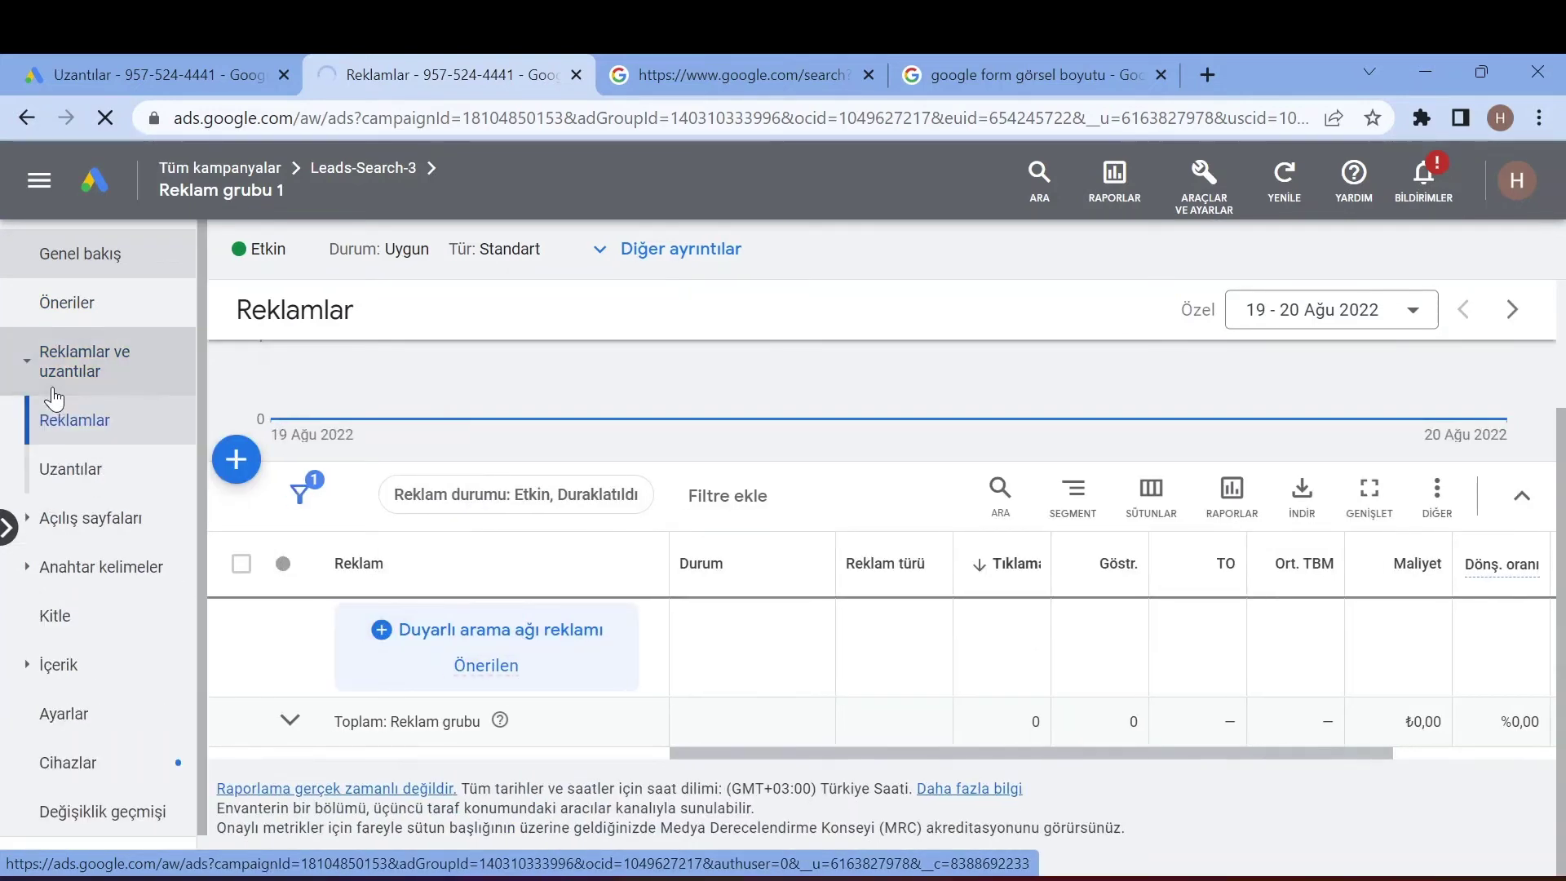
left_click(220, 168)
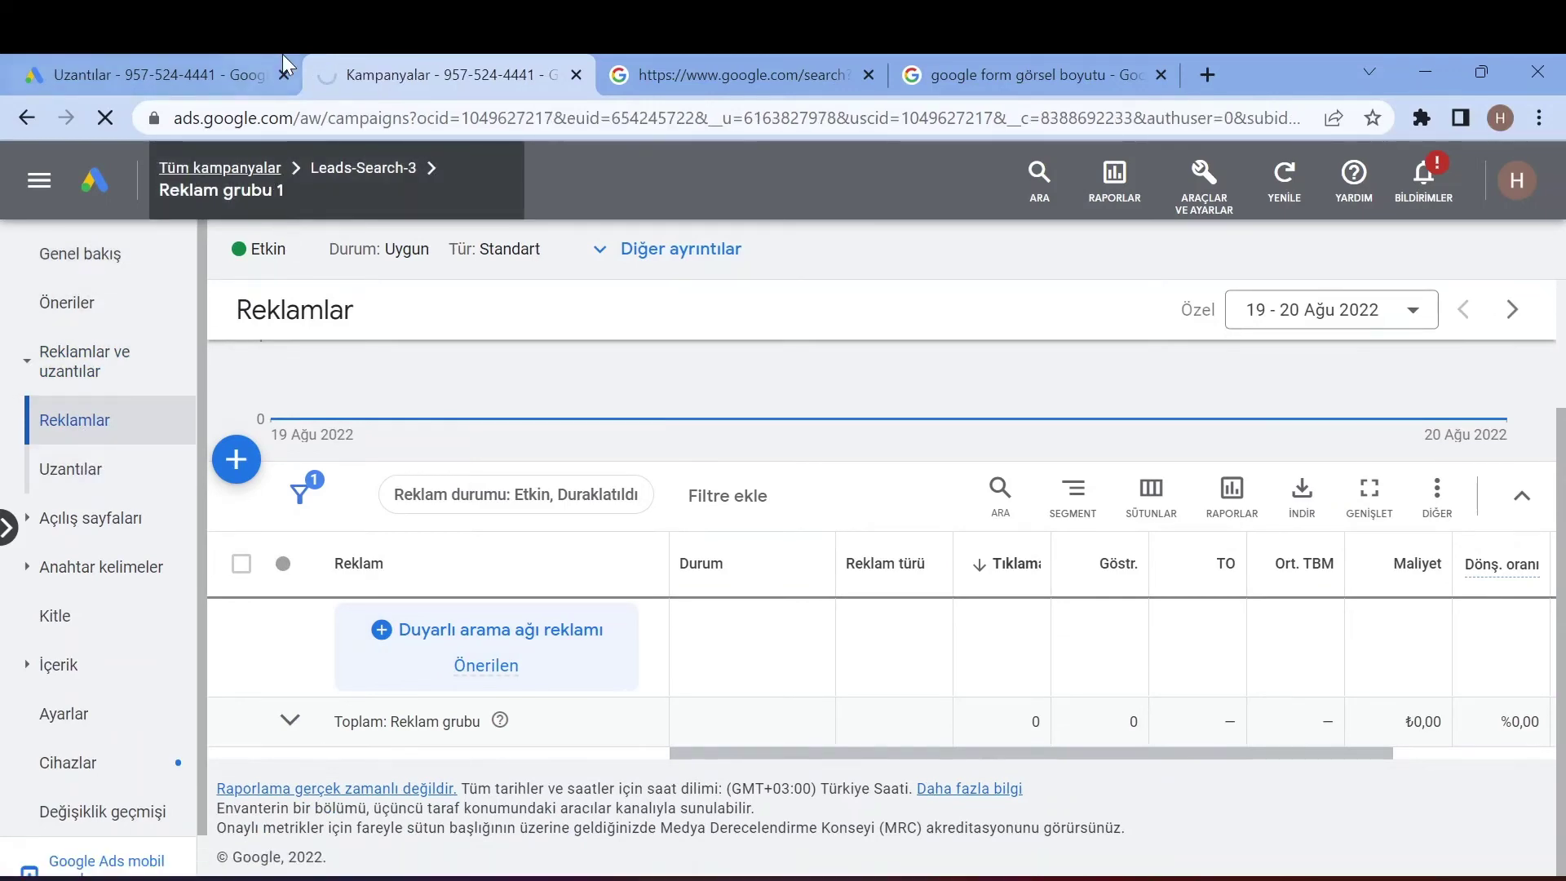
scroll(456, 652, "down", 5)
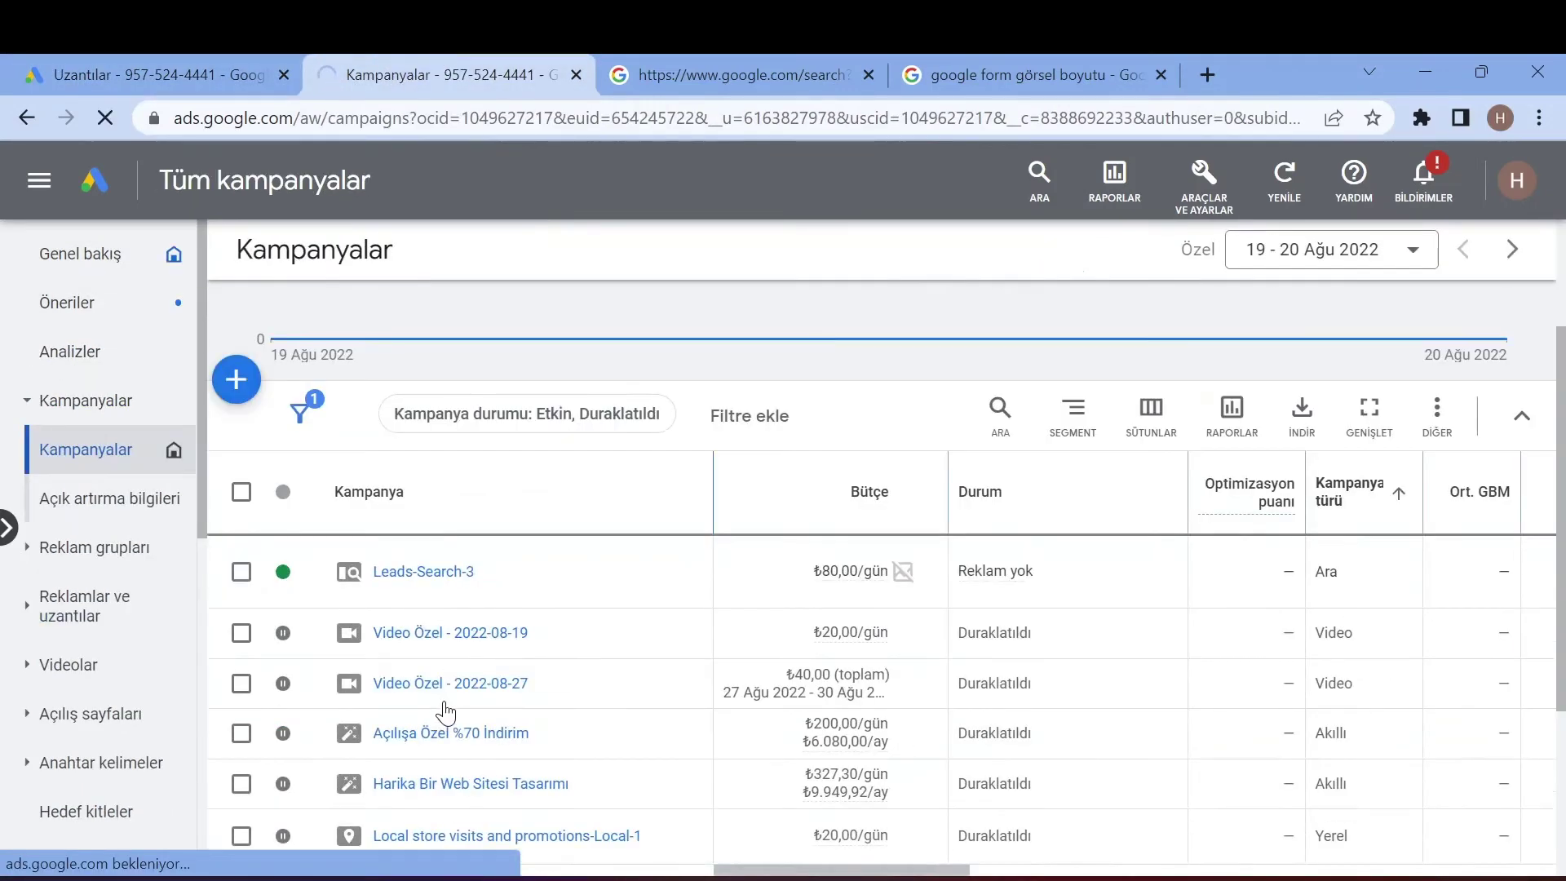
scroll(466, 493, "up", 2)
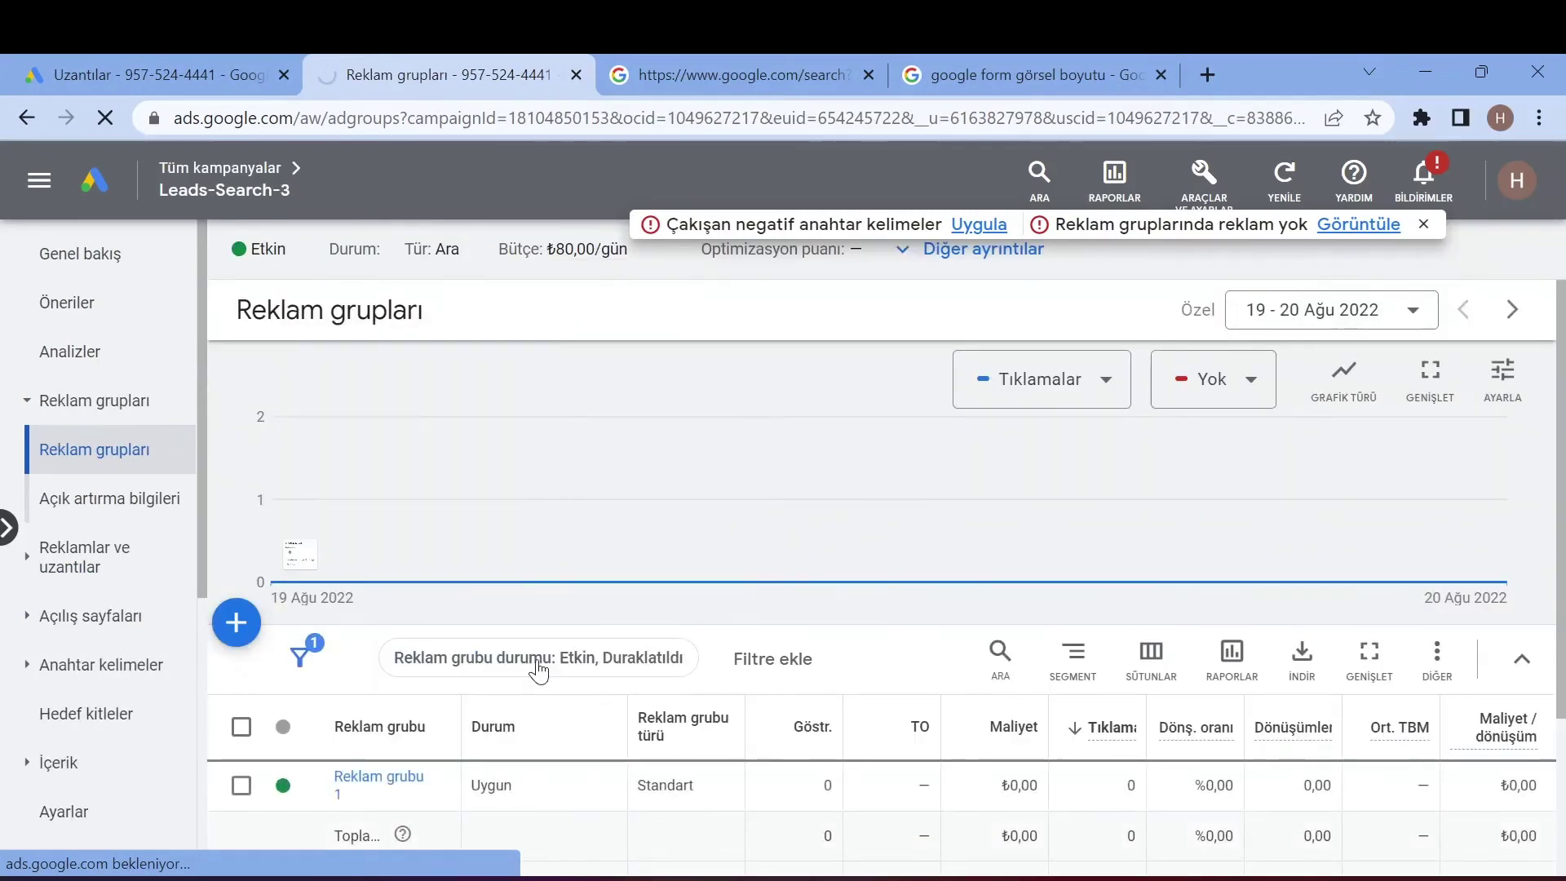
- Select Reklam grubu 1 and open its ad rotation options for editing, leaving its name as it is
left_click(443, 605)
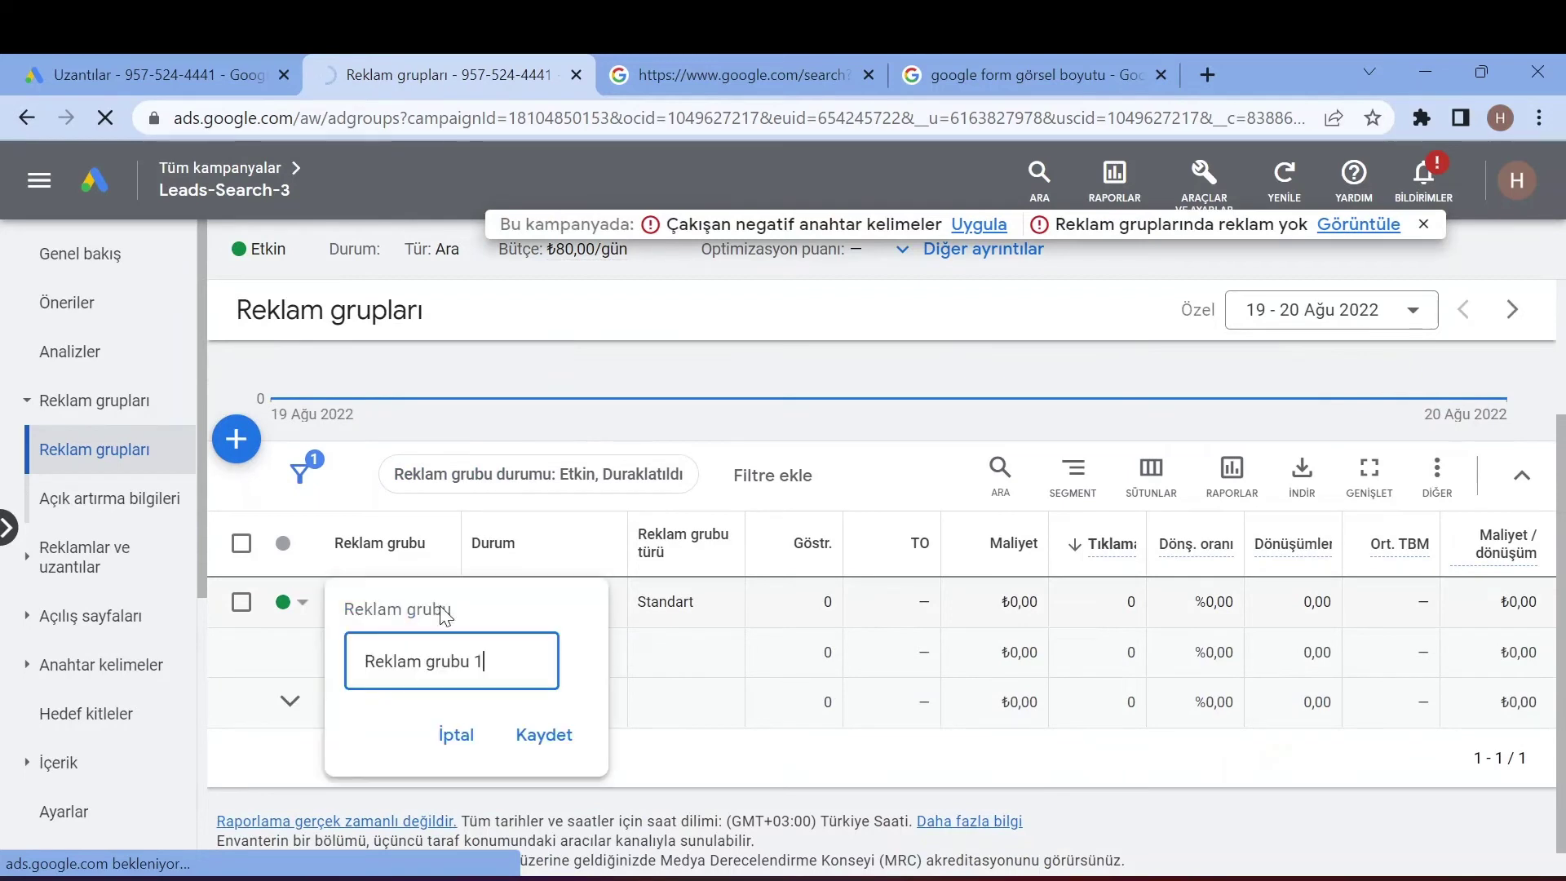
left_click(644, 797)
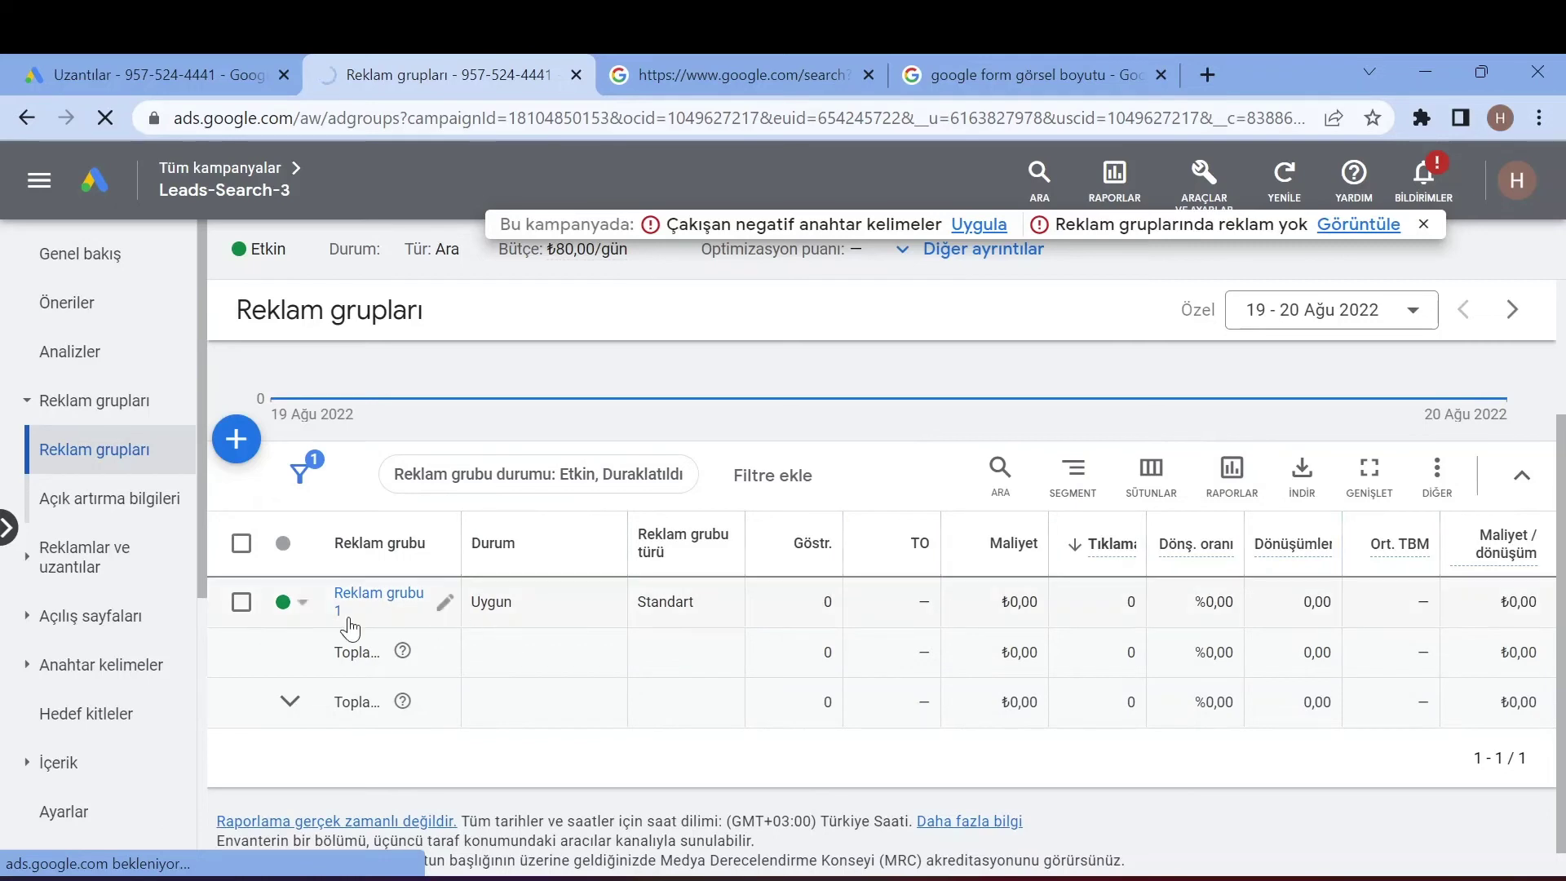
left_click(244, 606)
left_click(461, 478)
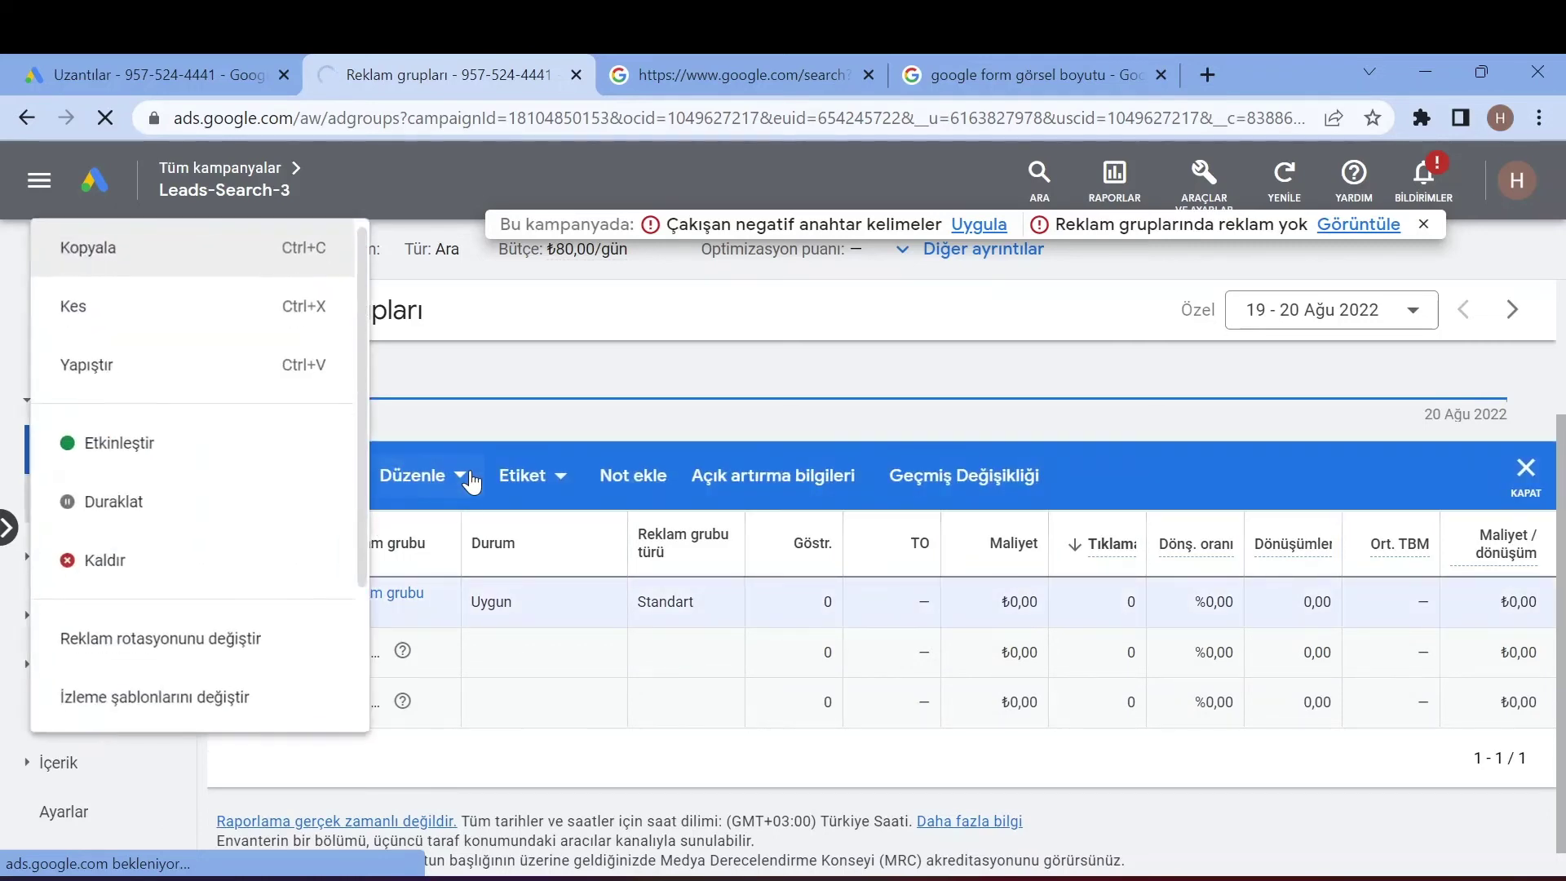
scroll(299, 531, "down", 3)
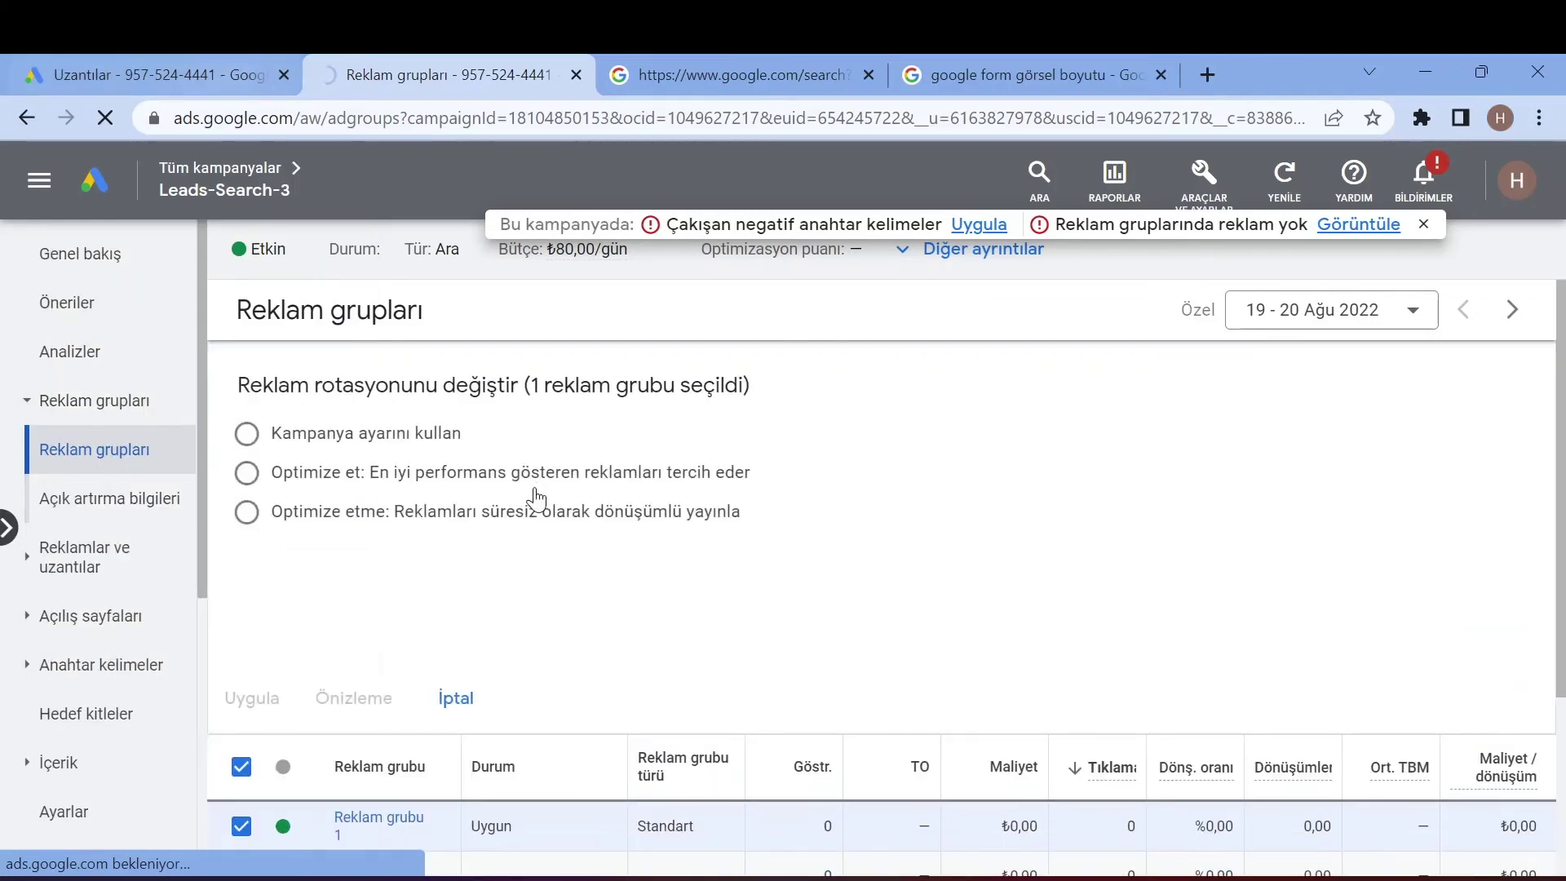
- Inspect the automatic extensions and the Konum extension details from the account's extensions summary, closing each view
key("ctrl+shift+Tab")
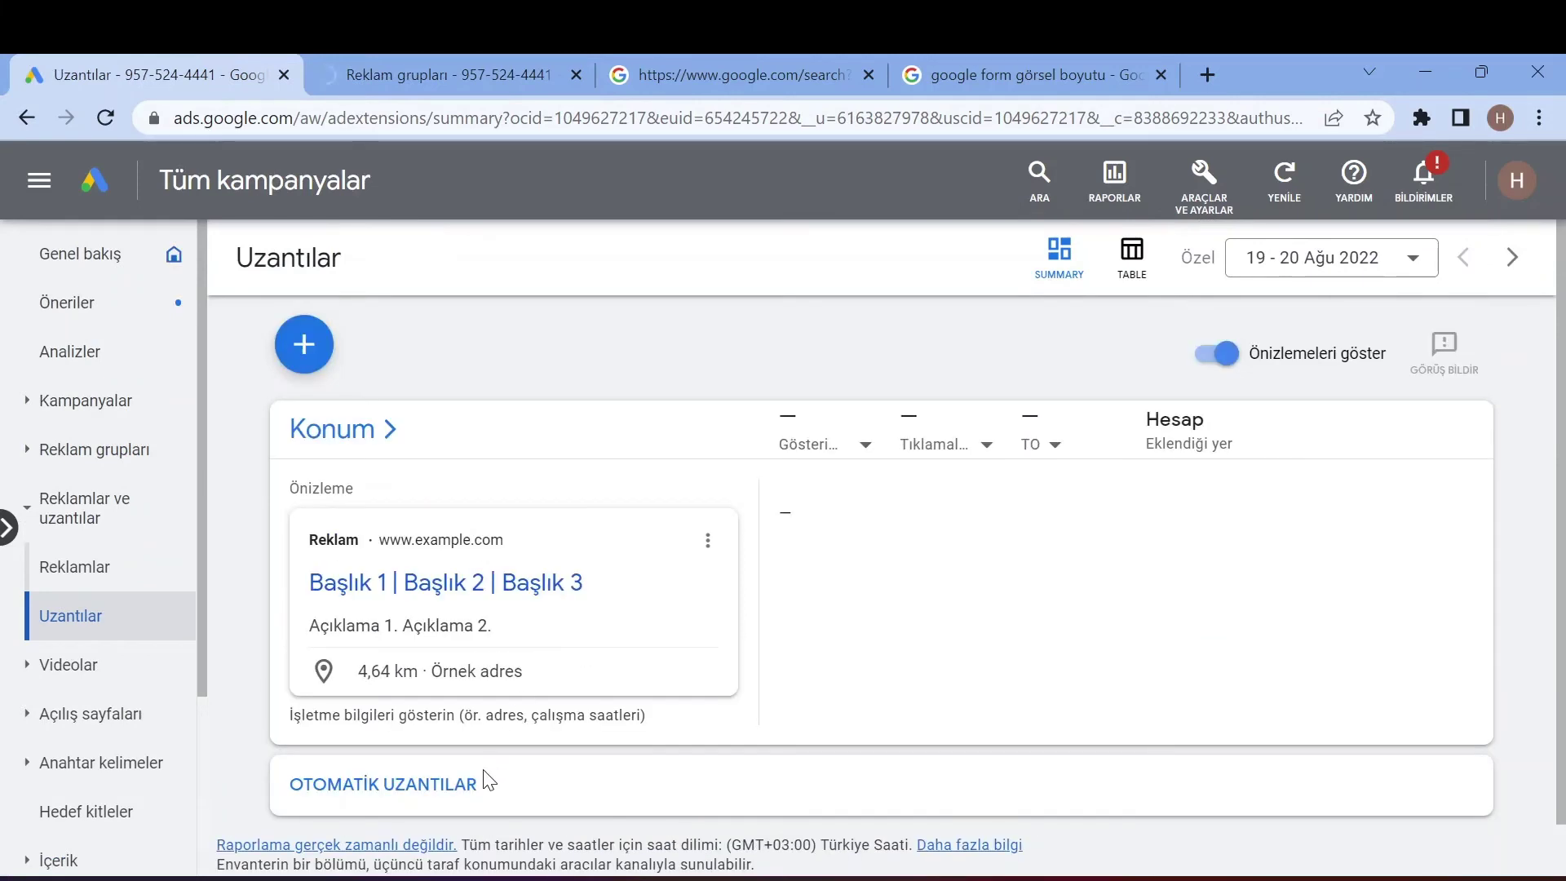
left_click(453, 791)
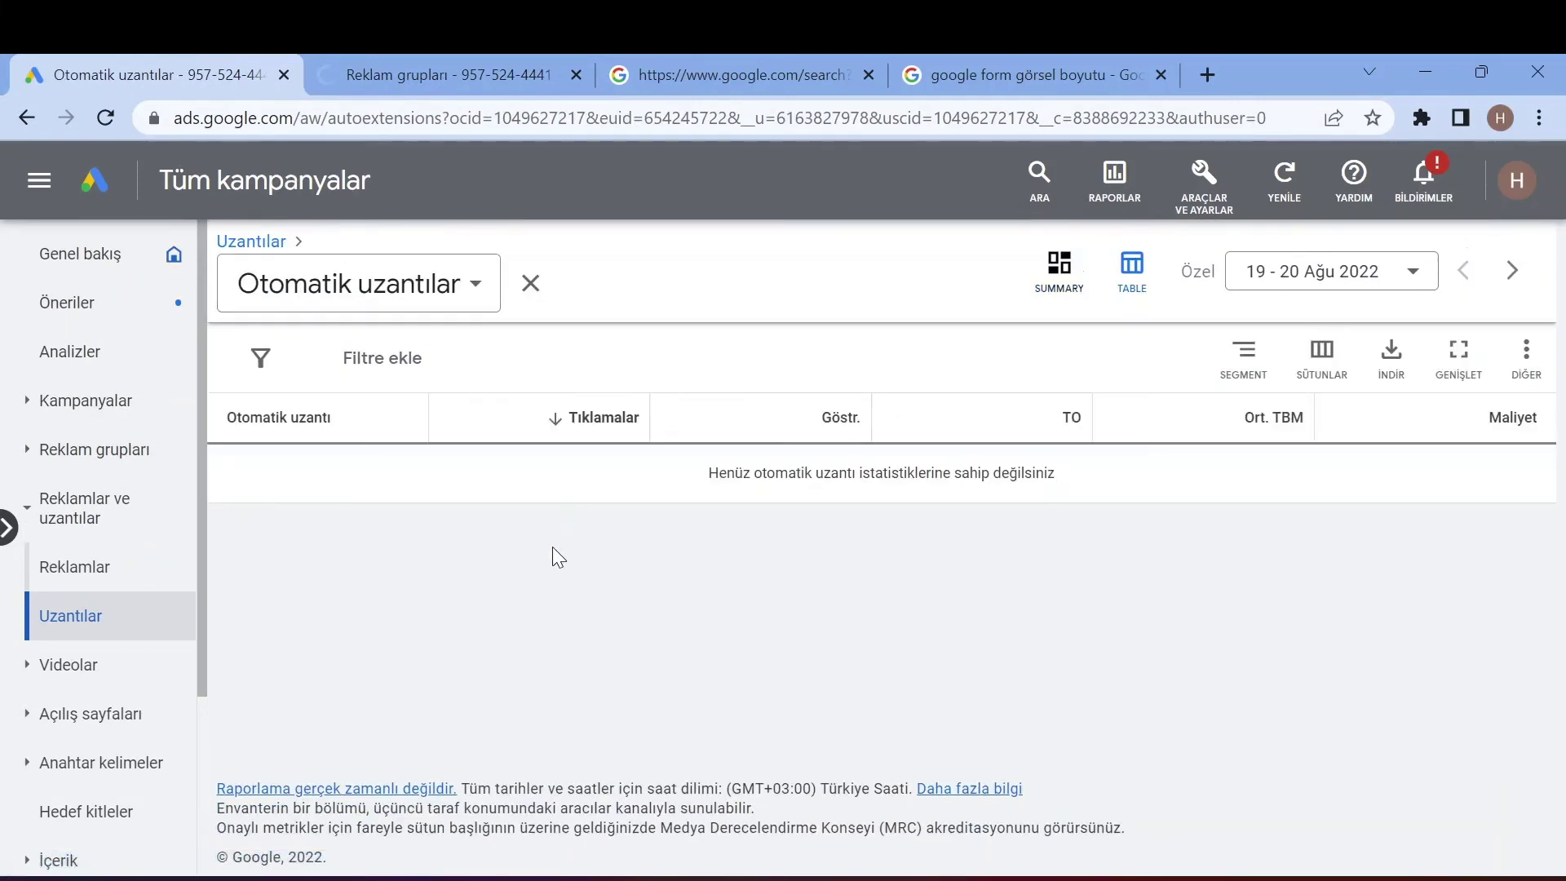
left_click(532, 293)
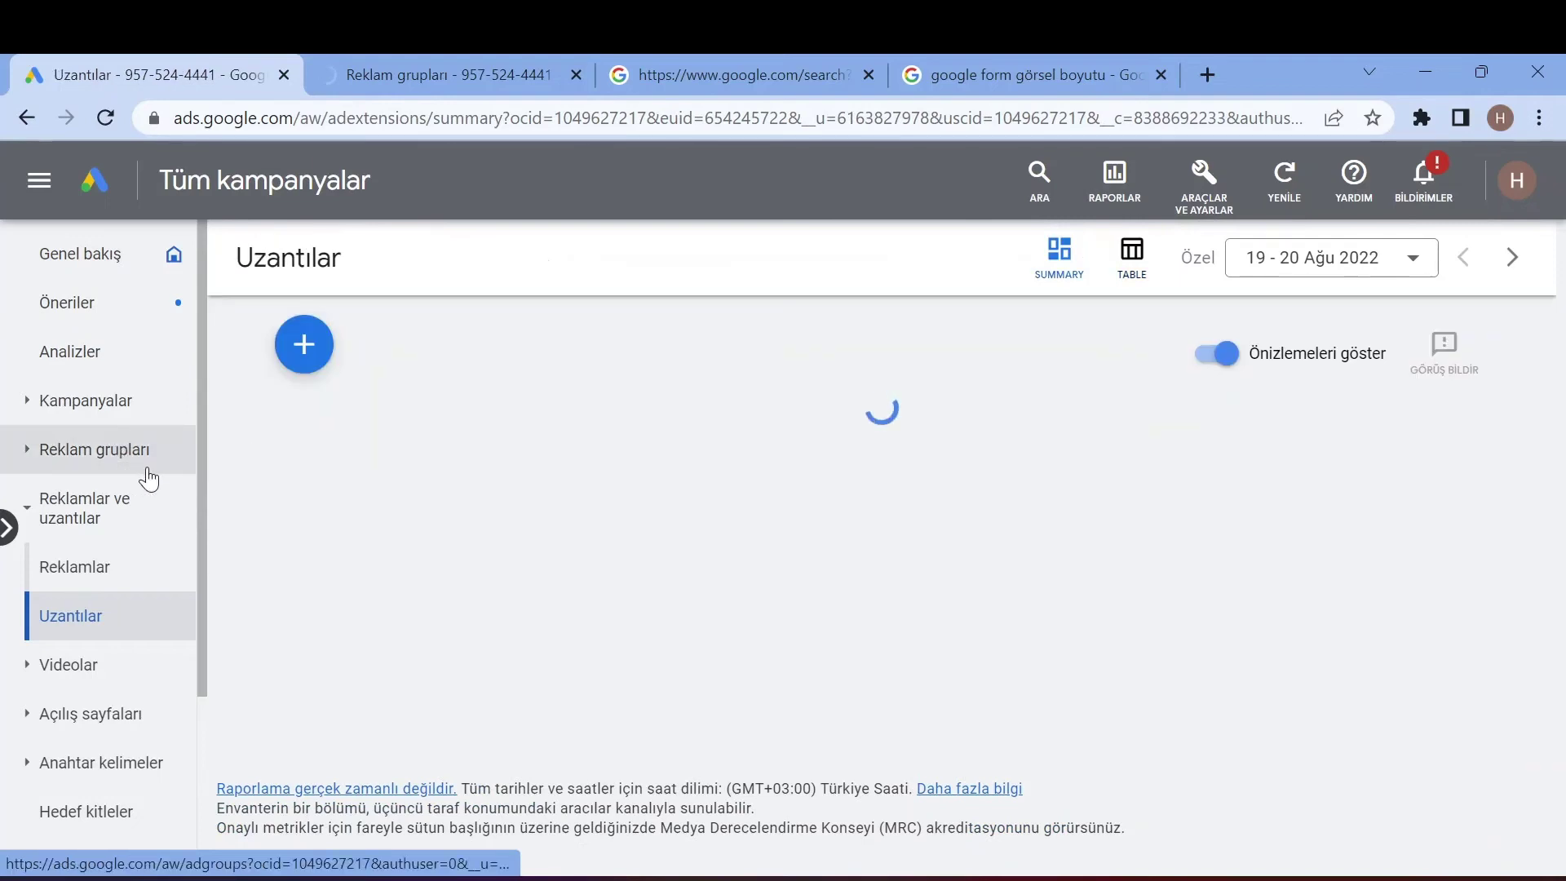
scroll(406, 608, "down", 1)
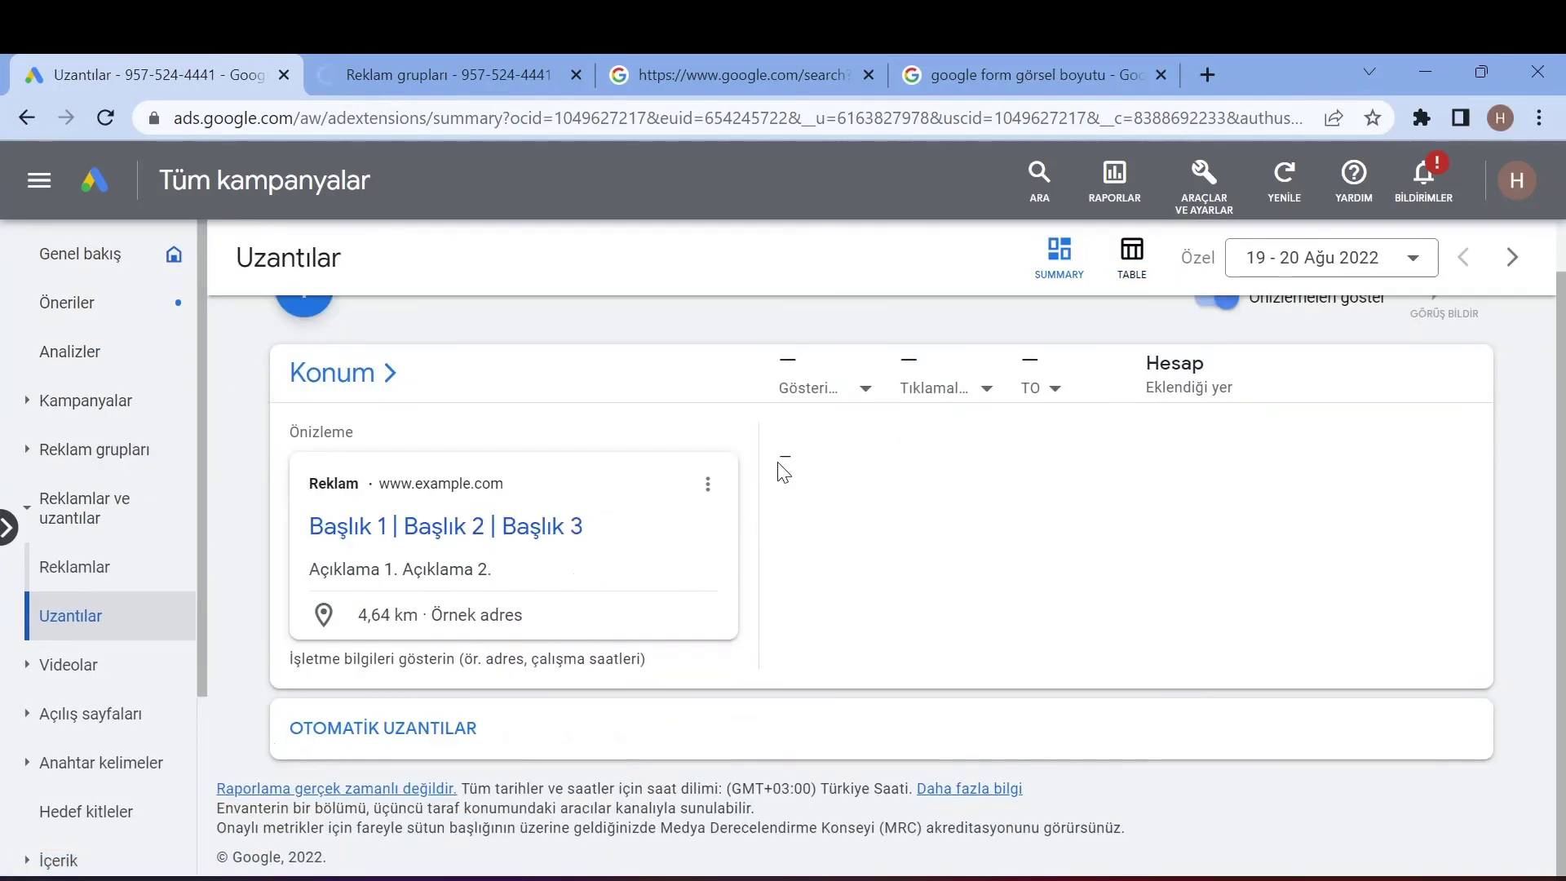
scroll(511, 416, "up", 1)
left_click(389, 449)
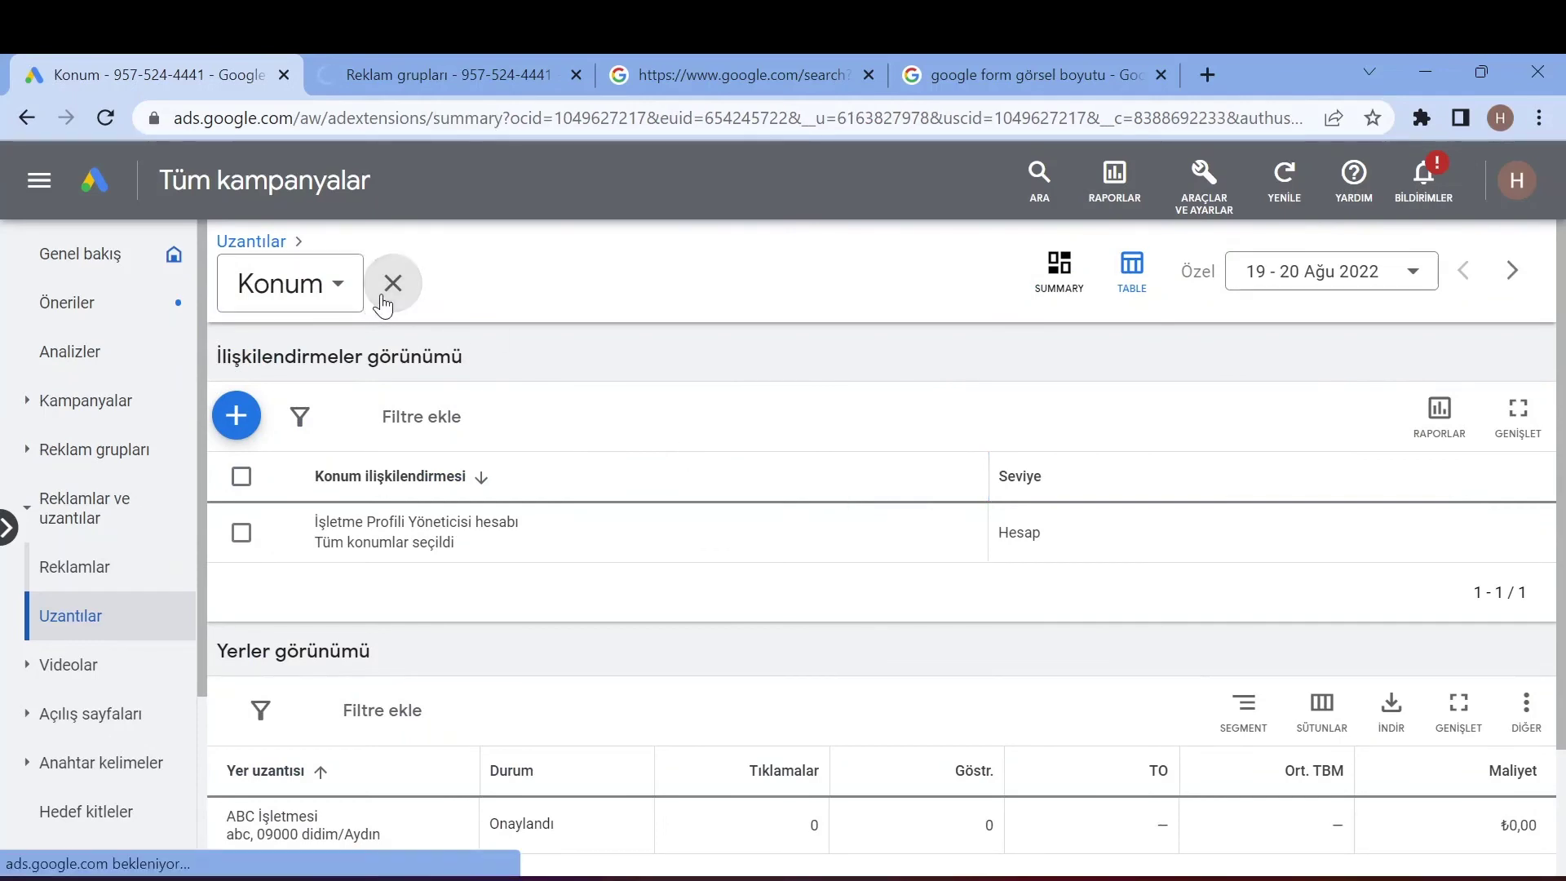
left_click(387, 287)
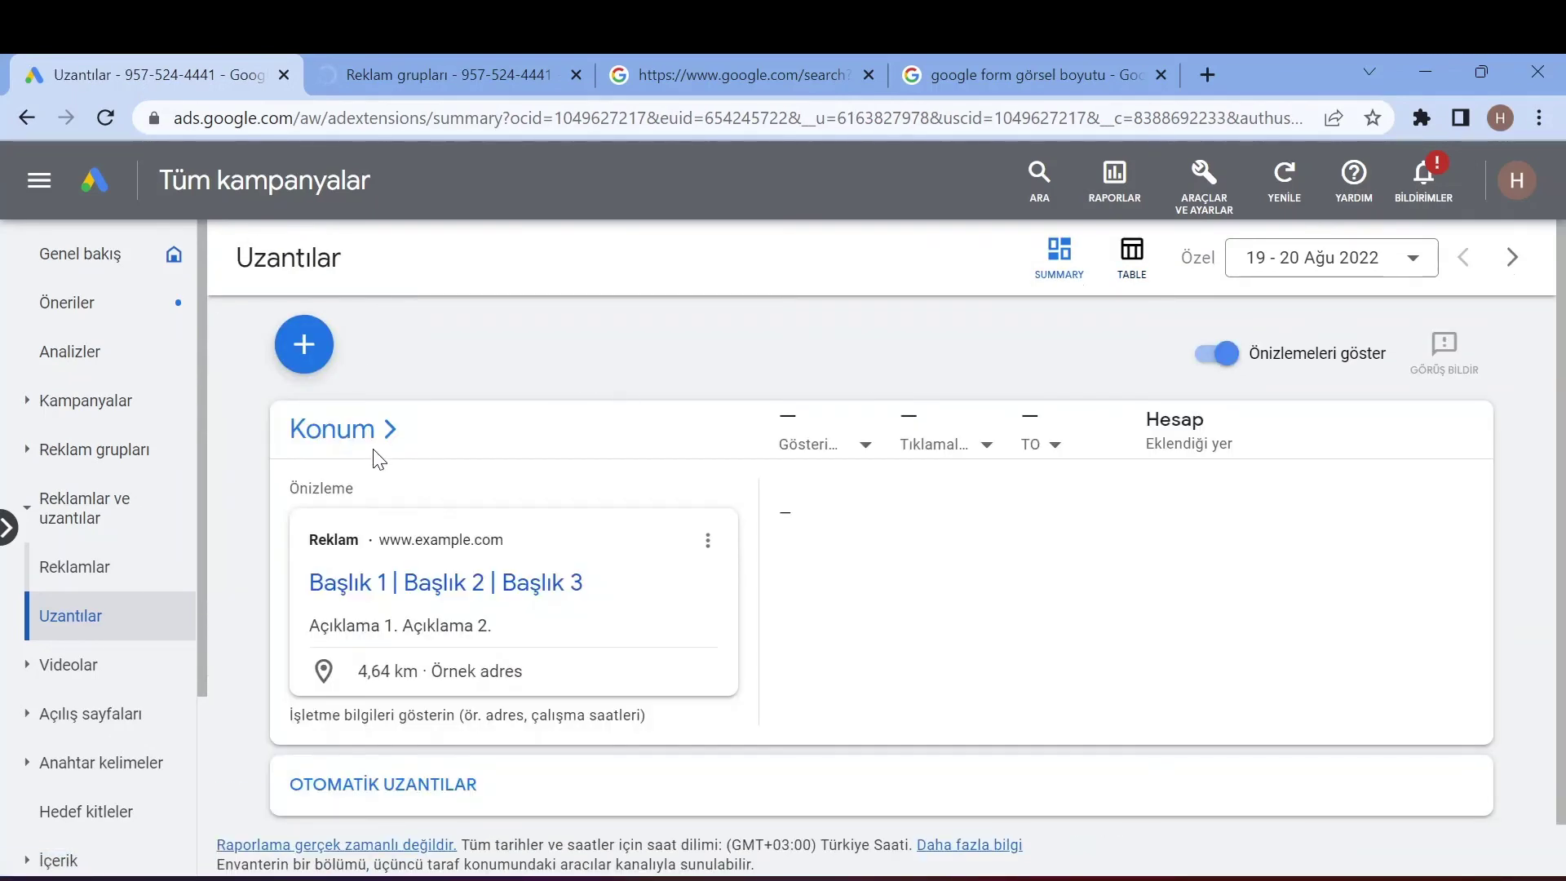
- Turn the extension previews off and on again, and show all extensions as a table
left_click(1227, 363)
left_click(1228, 363)
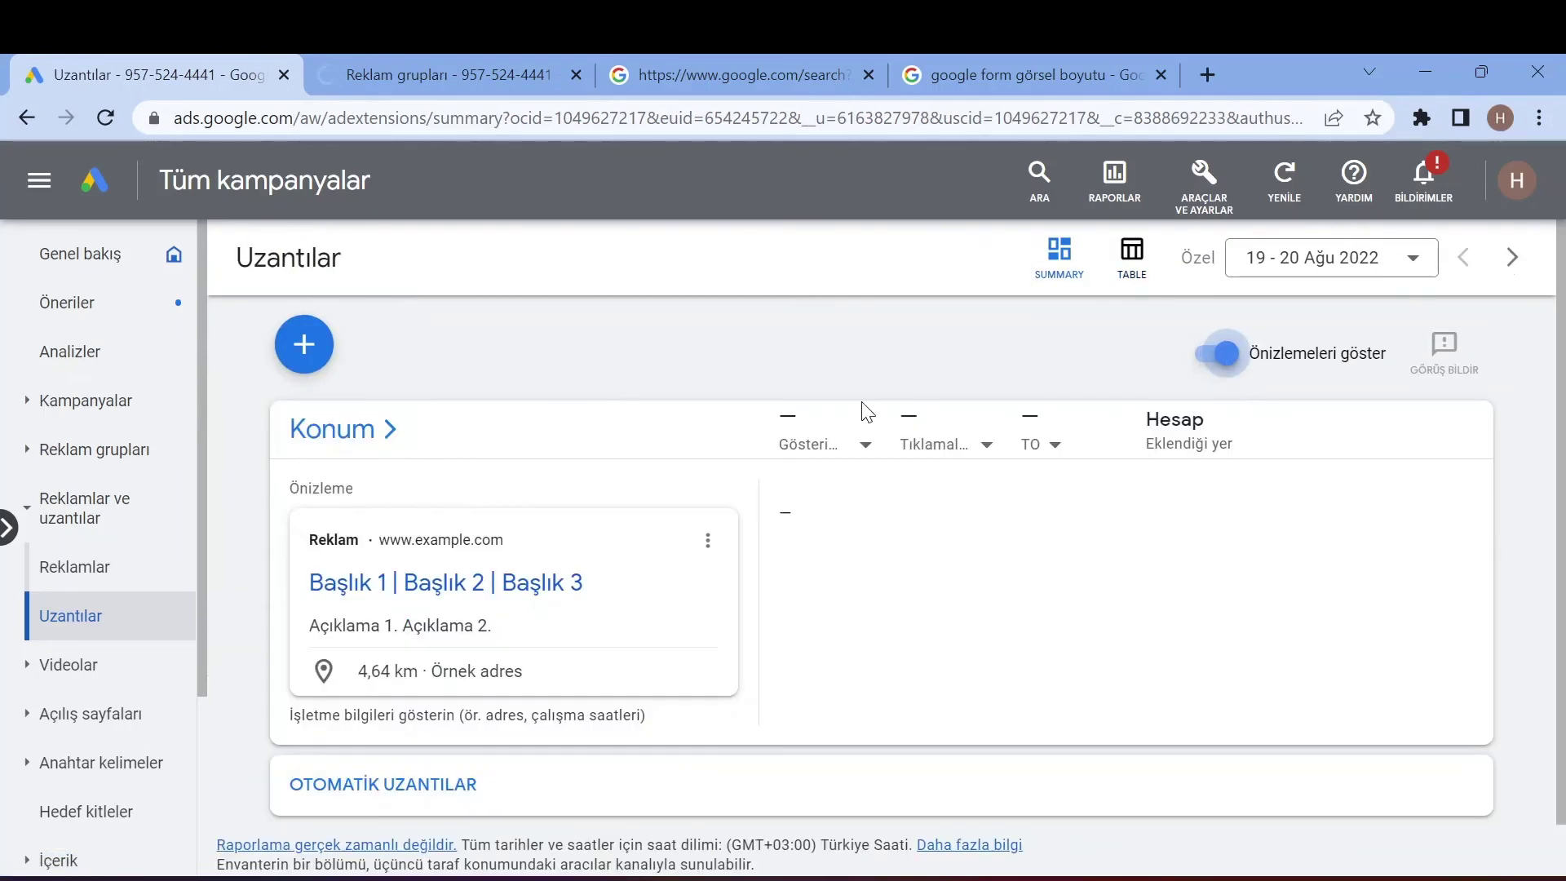
left_click(1124, 287)
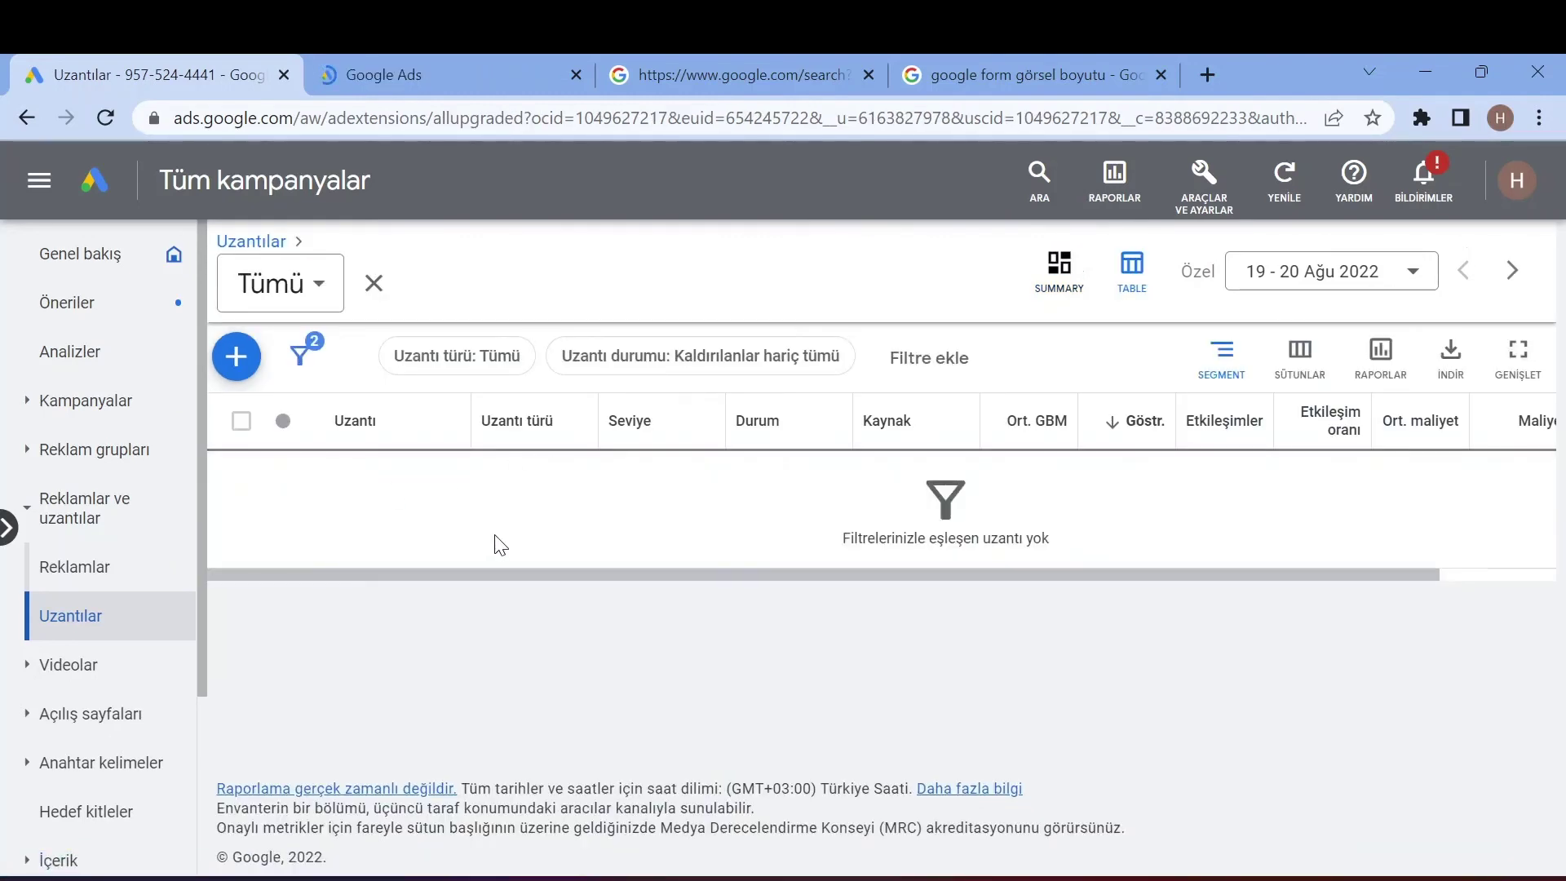
- Look through the extension types available for the extensions table, leaving Tümü selected
left_click(329, 295)
left_click(329, 292)
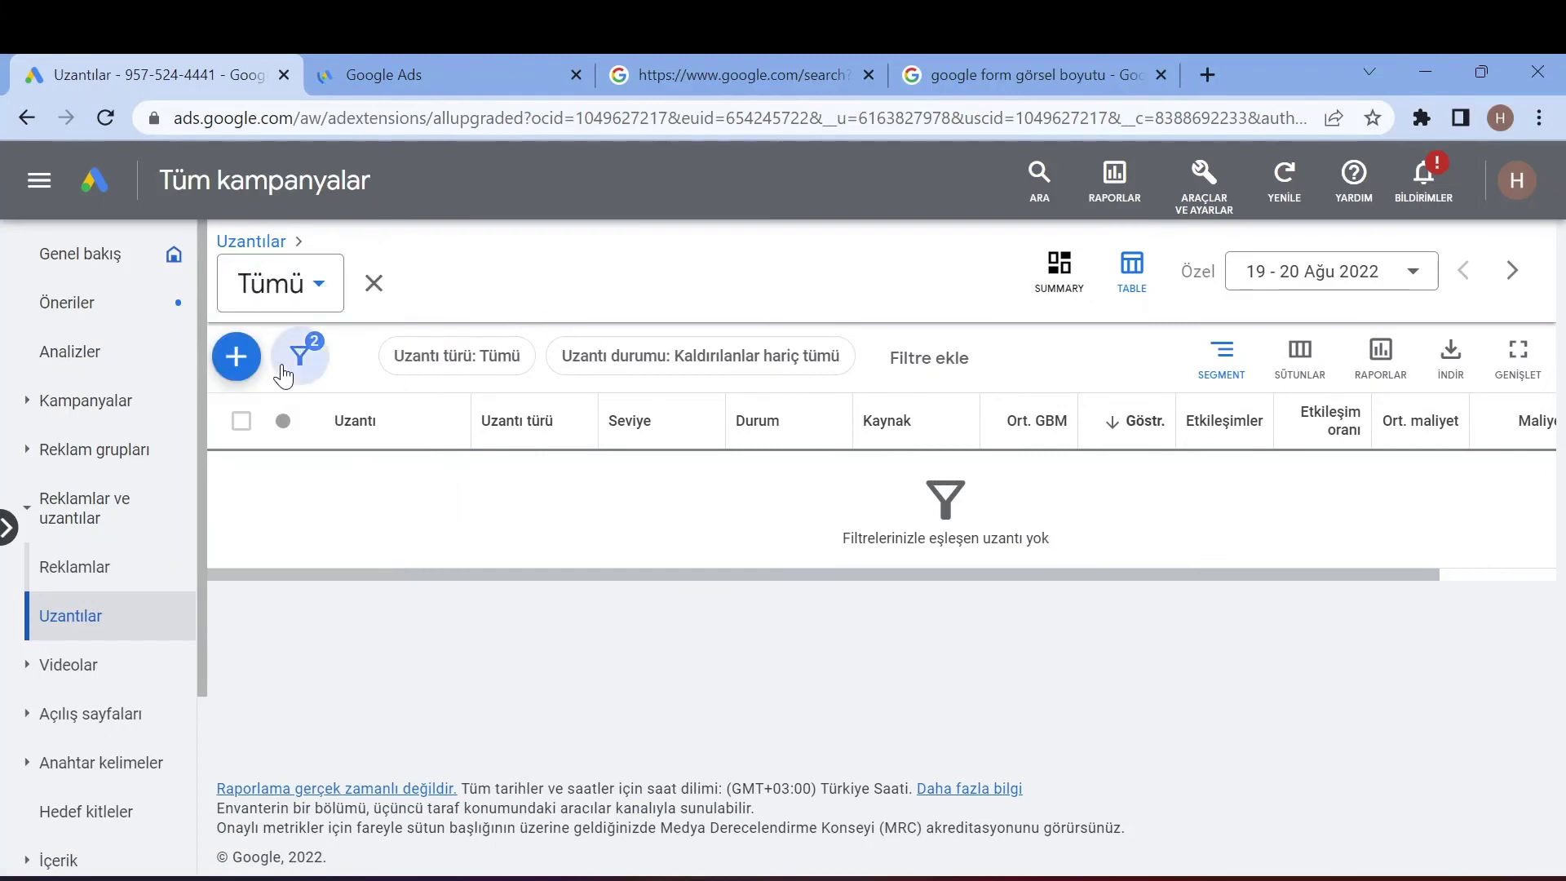
left_click(324, 295)
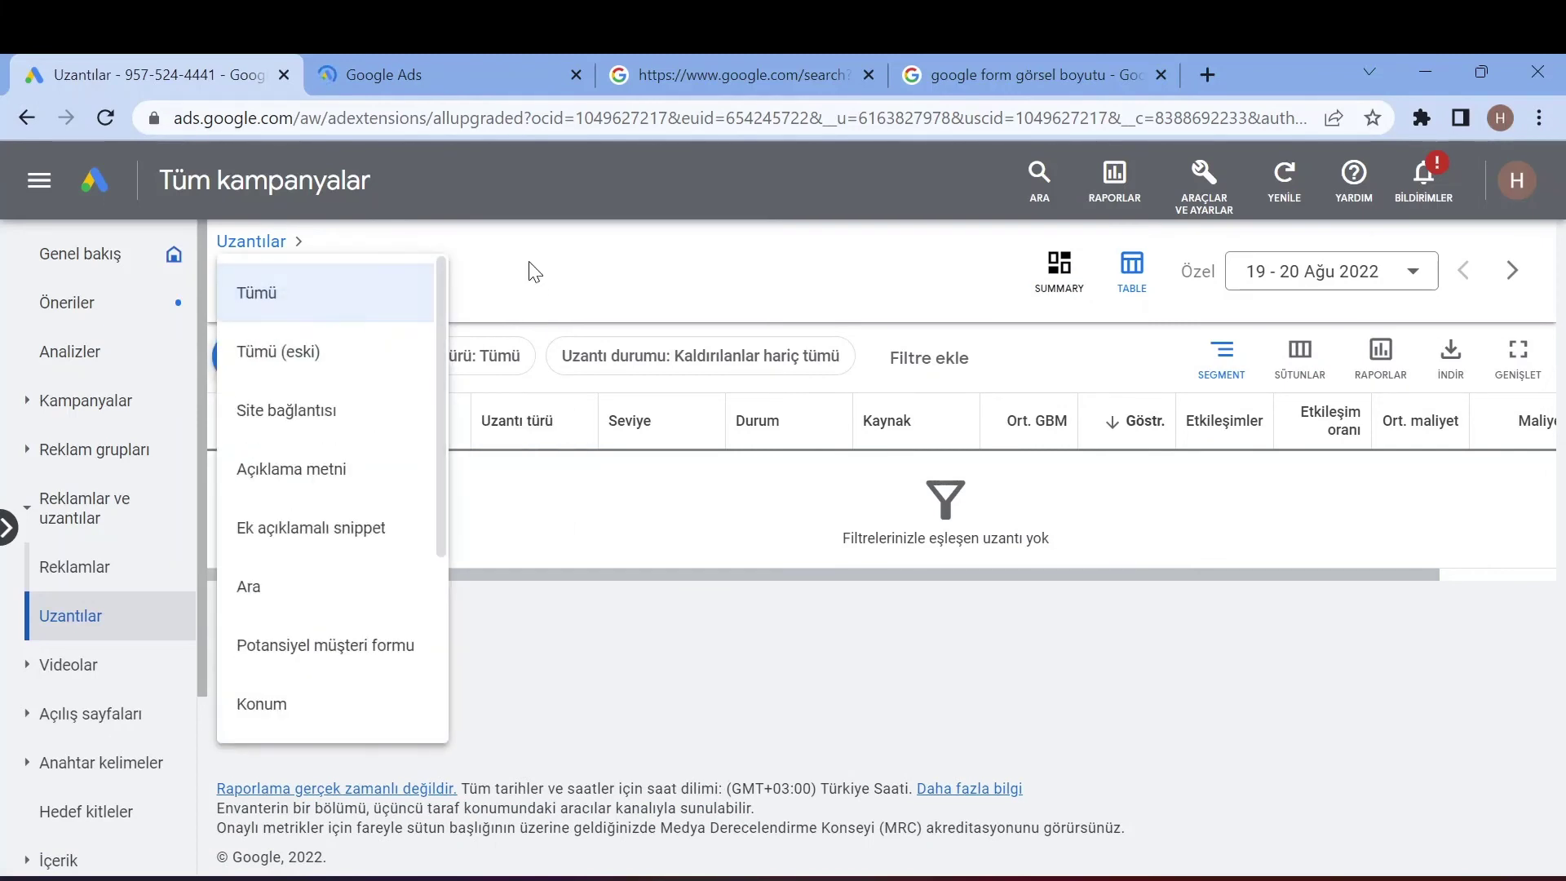
key("ctrl+Tab")
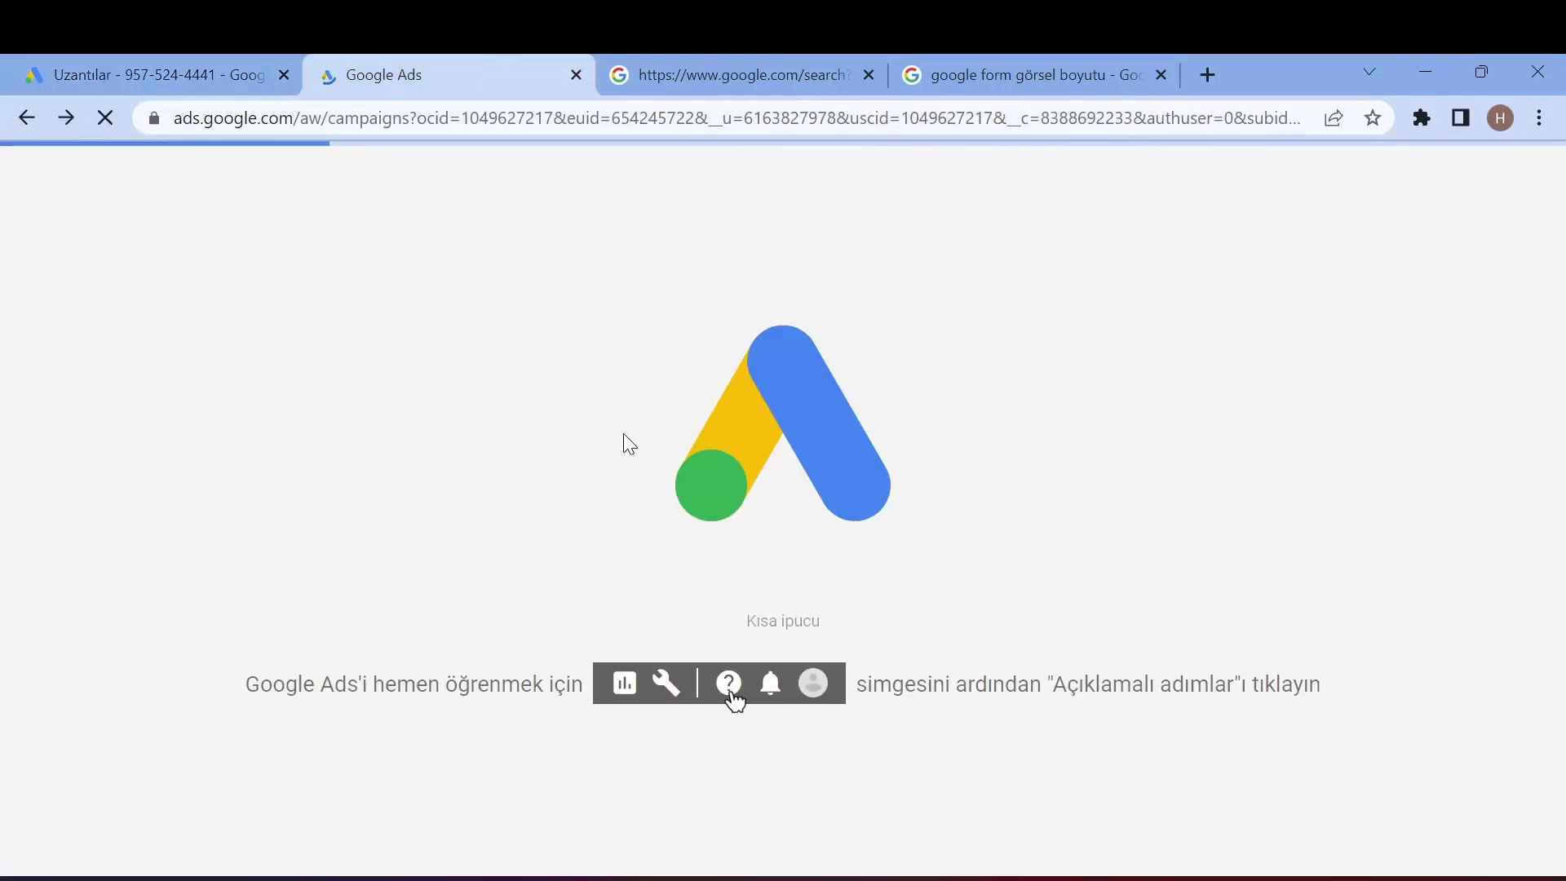
left_click(249, 61)
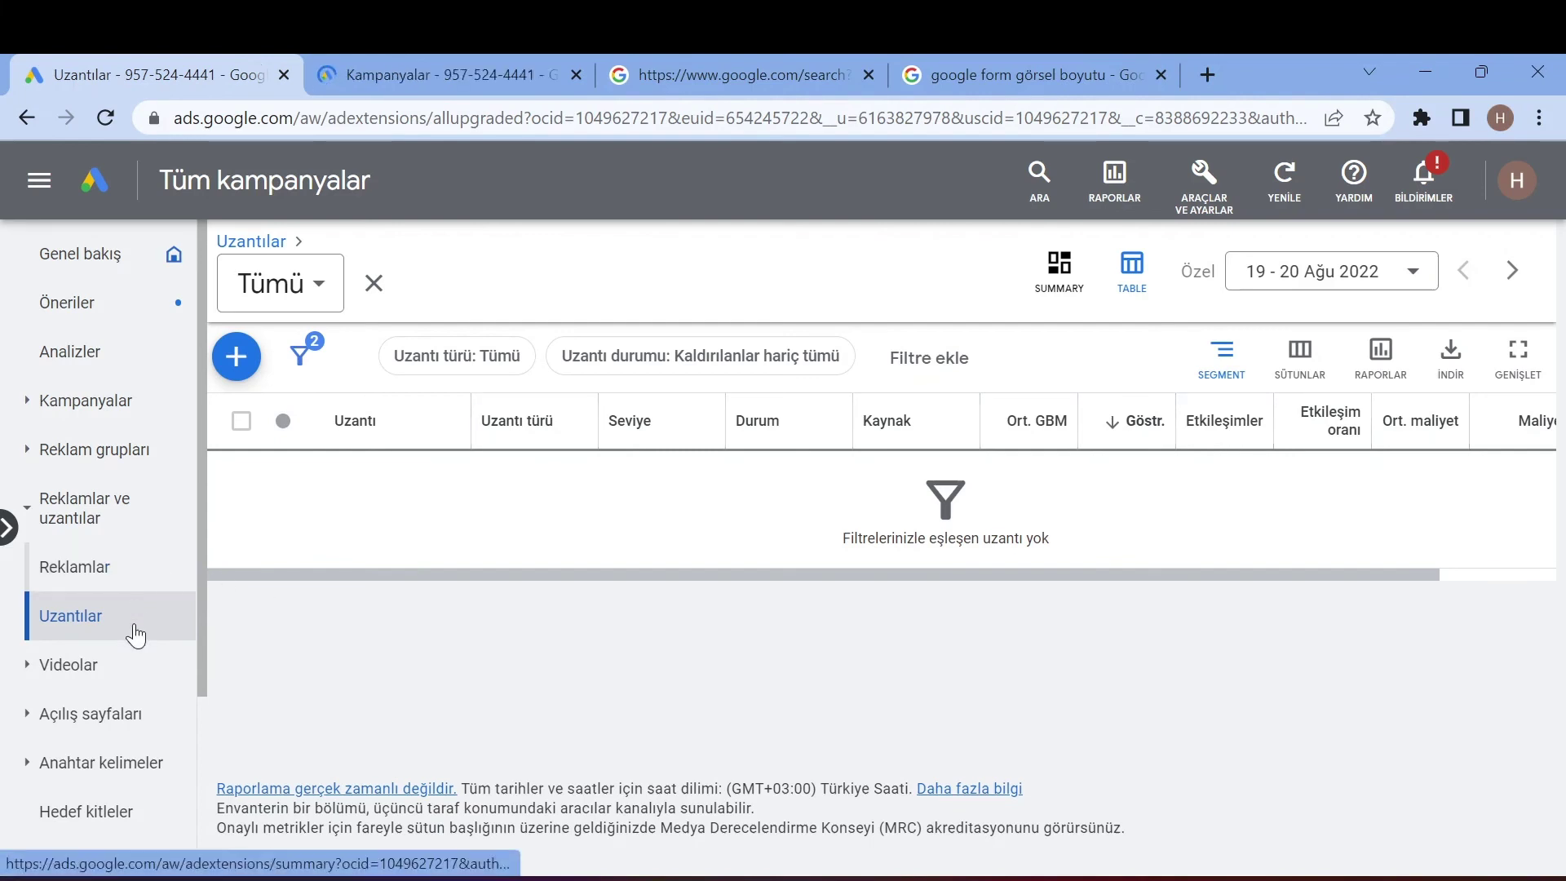
left_click(463, 61)
left_click(248, 59)
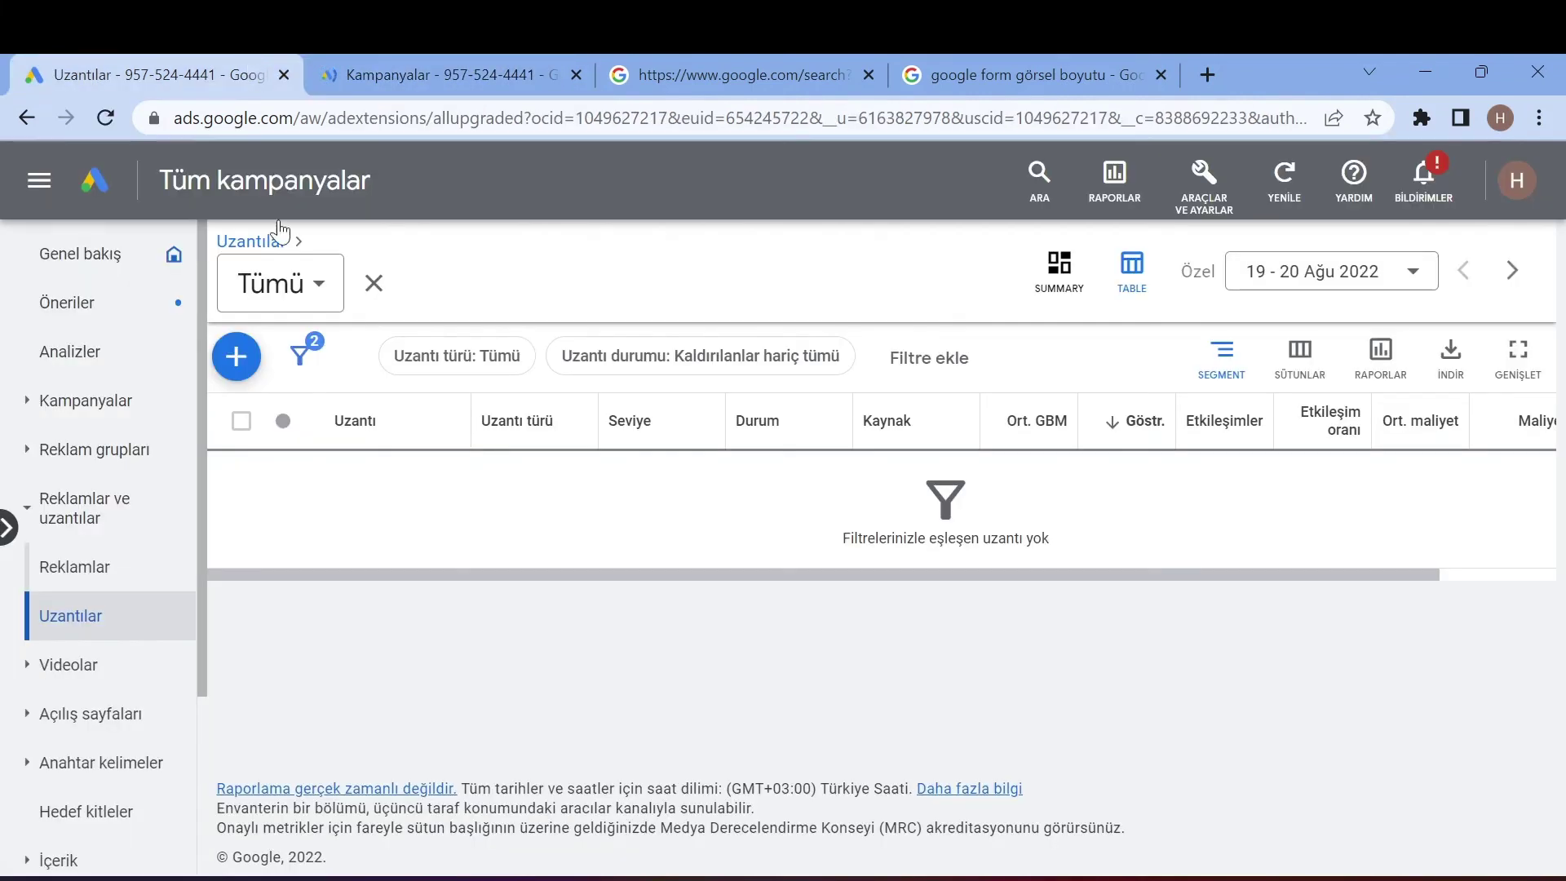
left_click(393, 58)
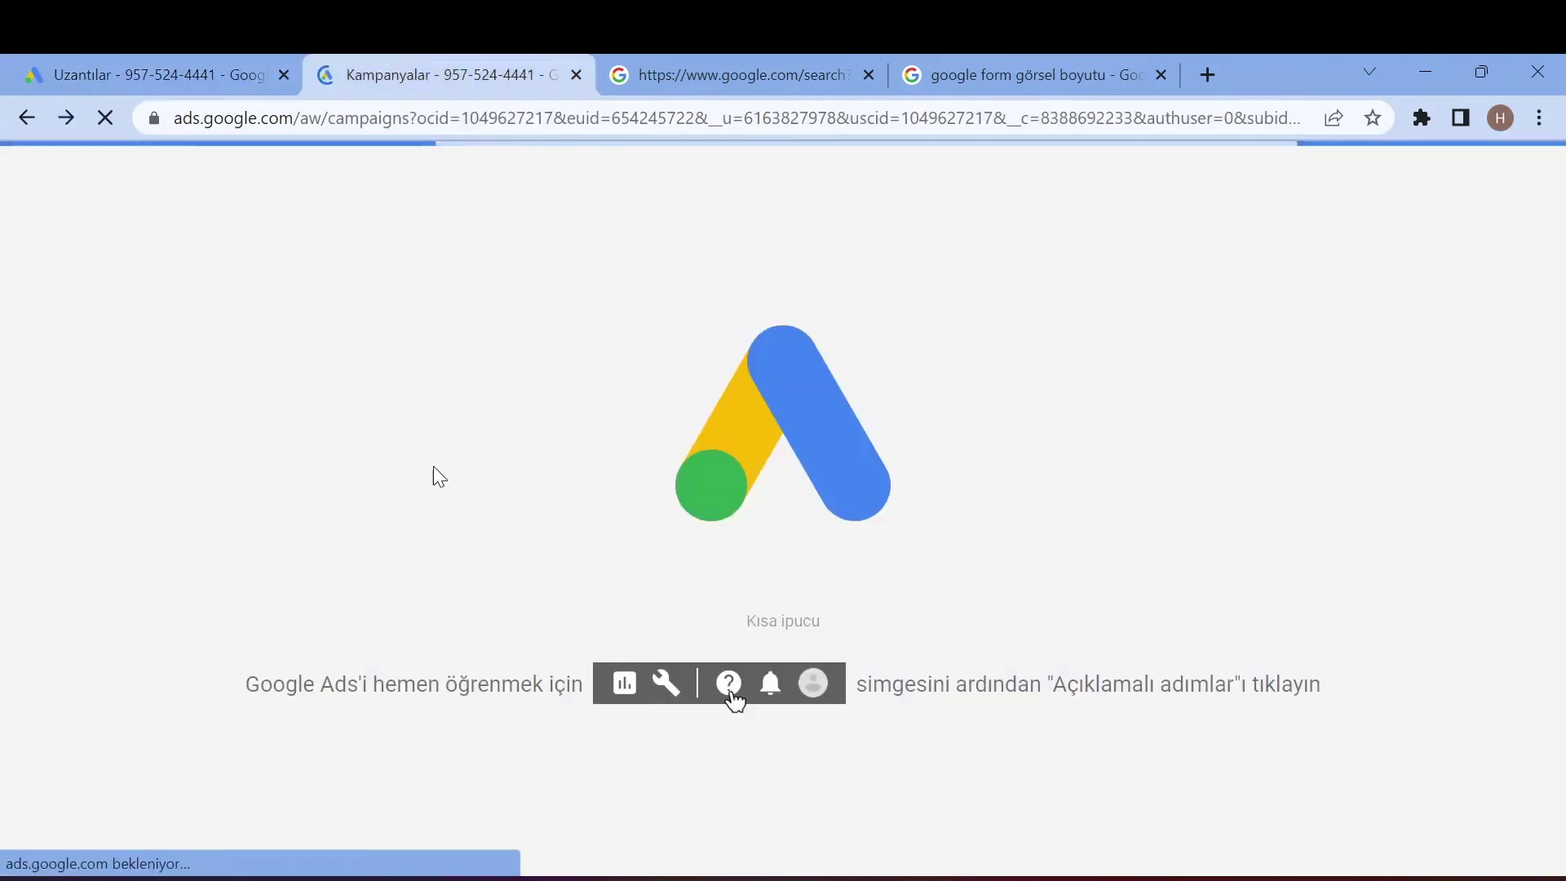
left_click(160, 57)
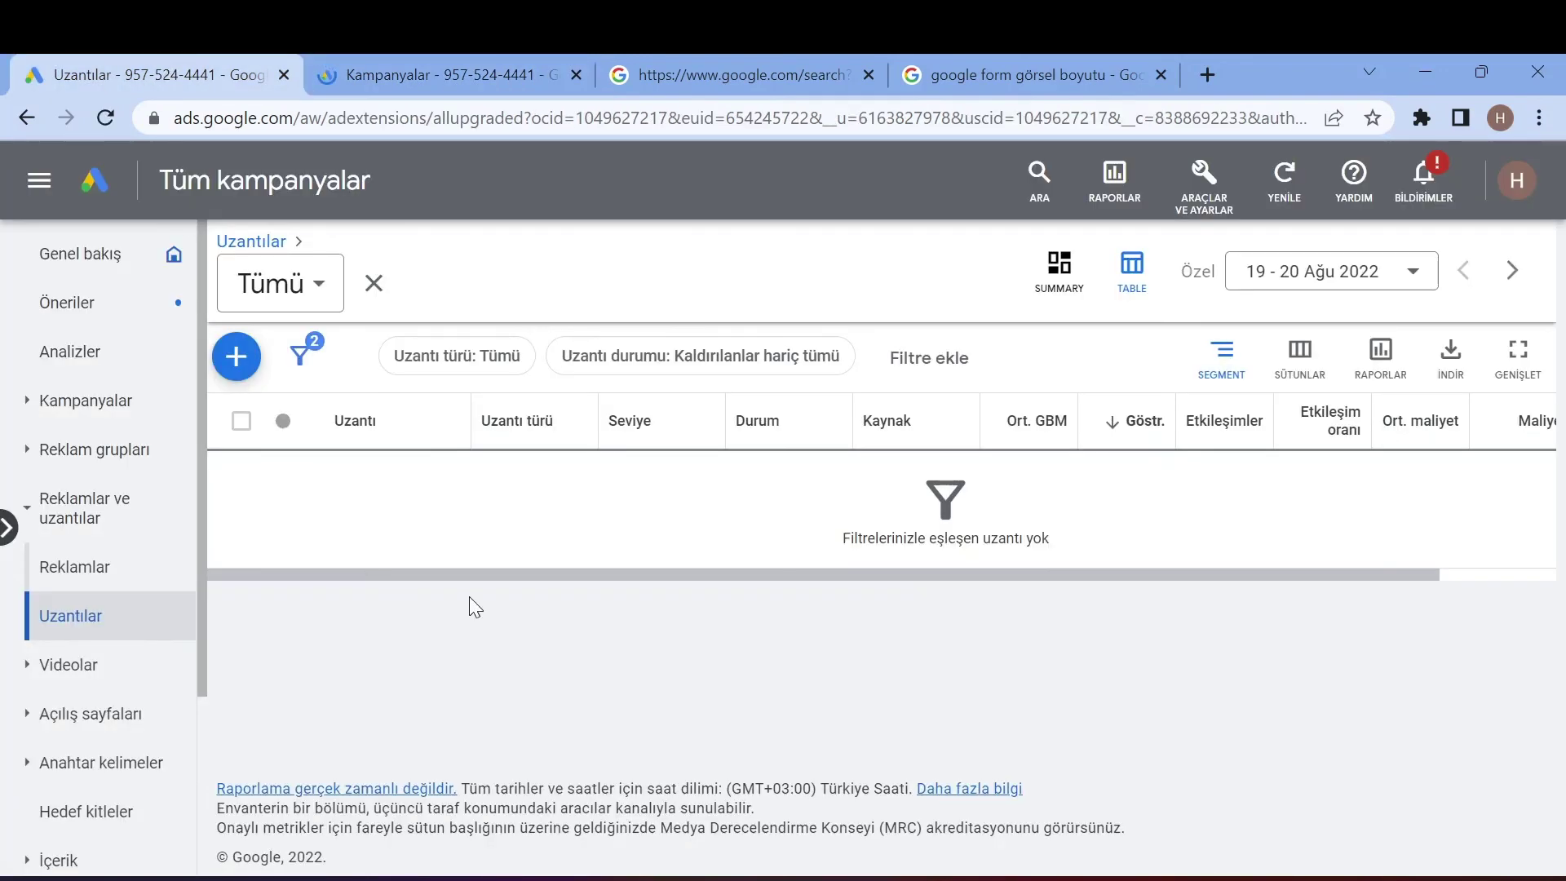
- Switch to the already open campaigns page and review the list of all campaigns
left_click(535, 55)
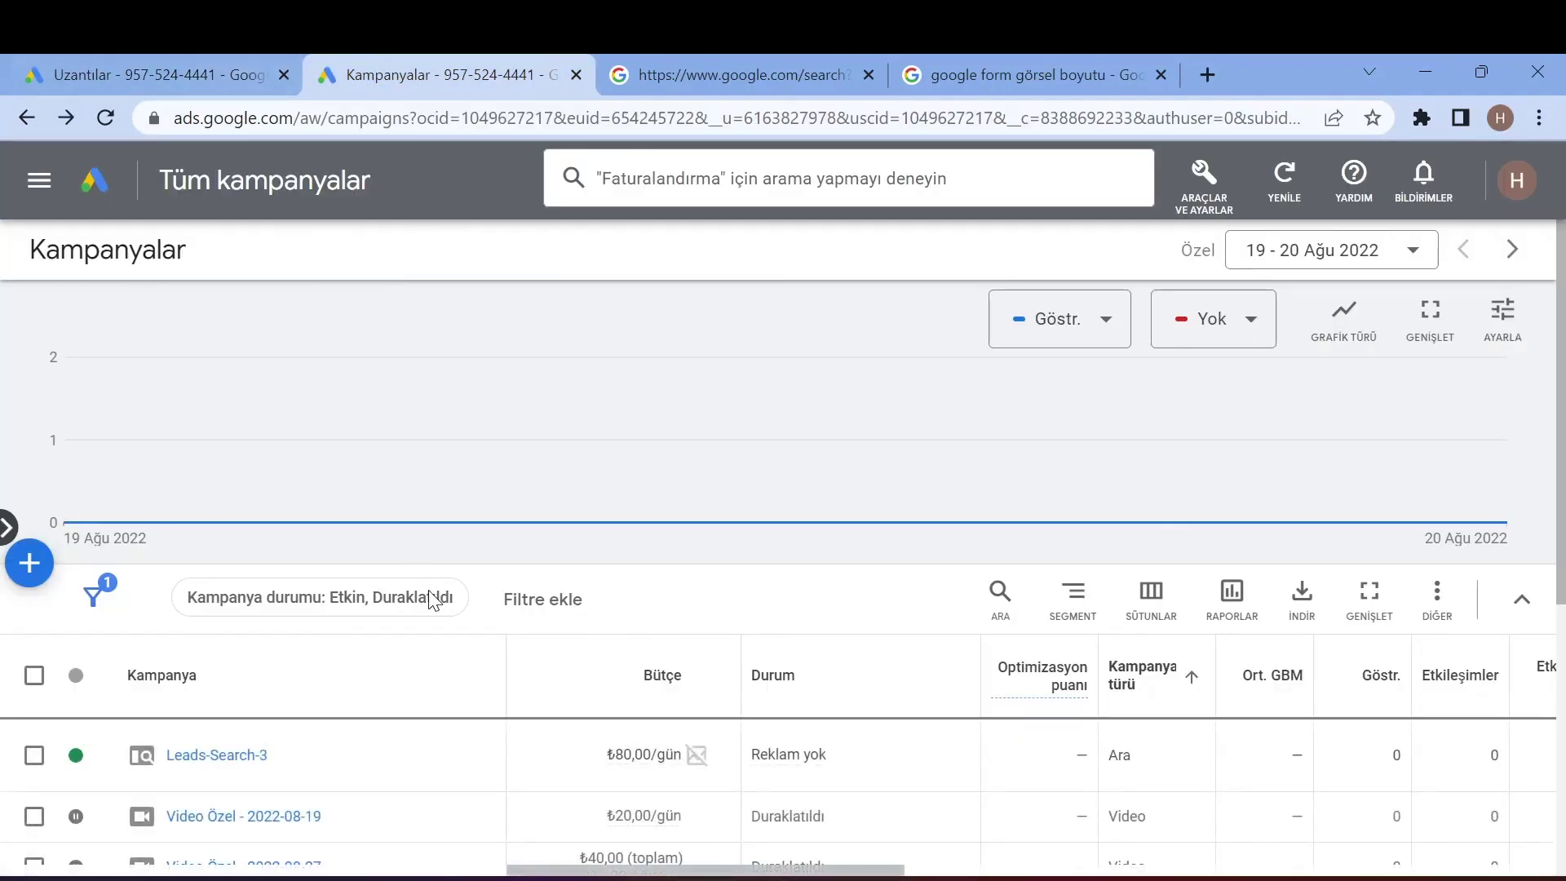
scroll(552, 651, "down", 2)
scroll(673, 605, "up", 2)
scroll(673, 606, "down", 4)
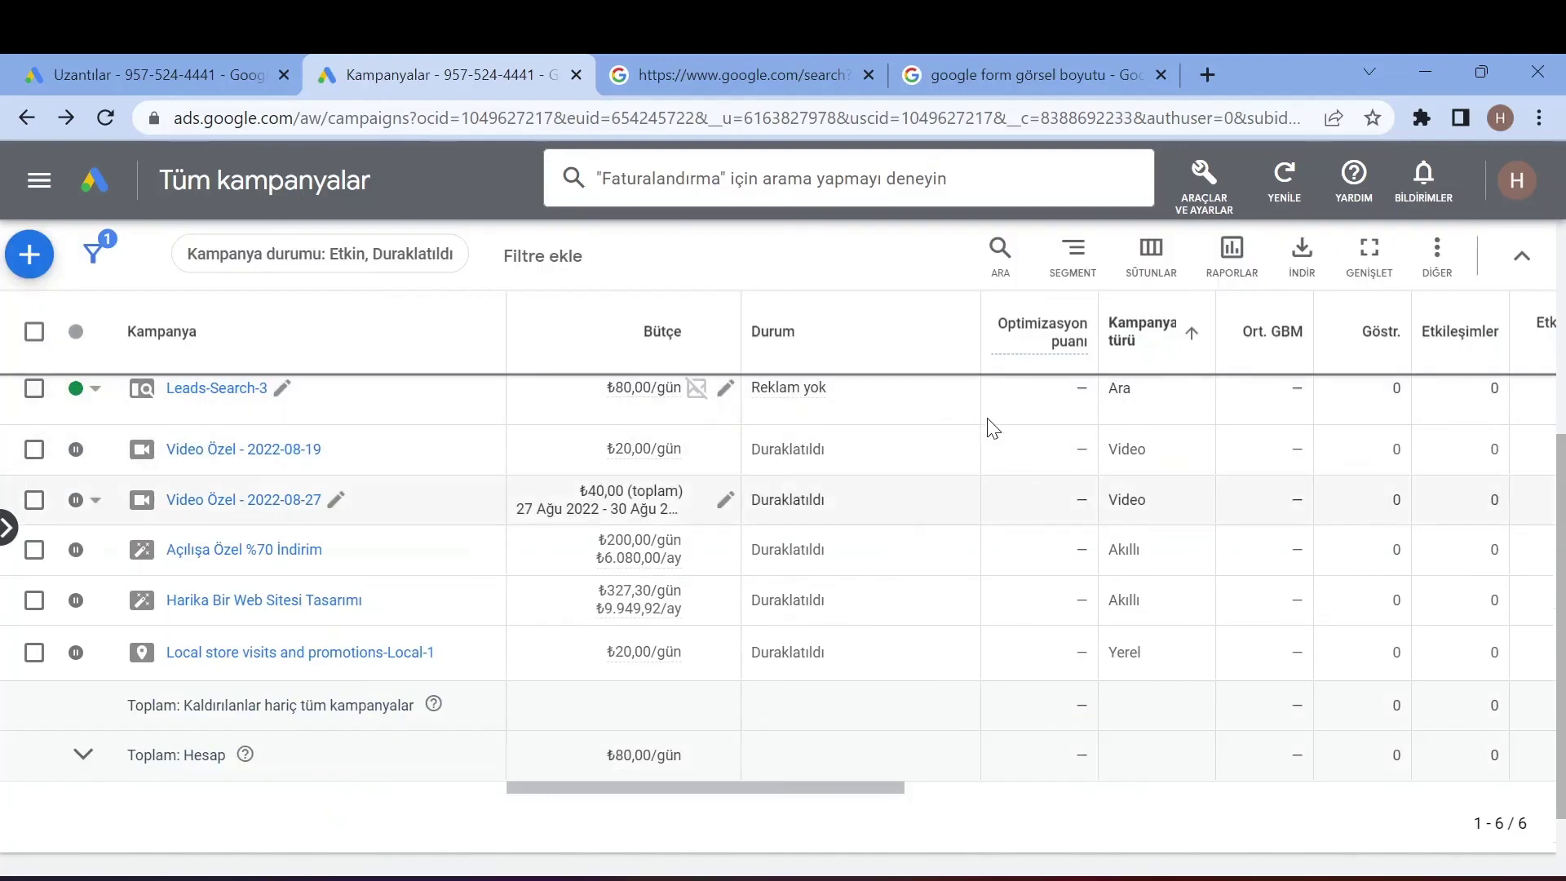
scroll(843, 776, "up", 4)
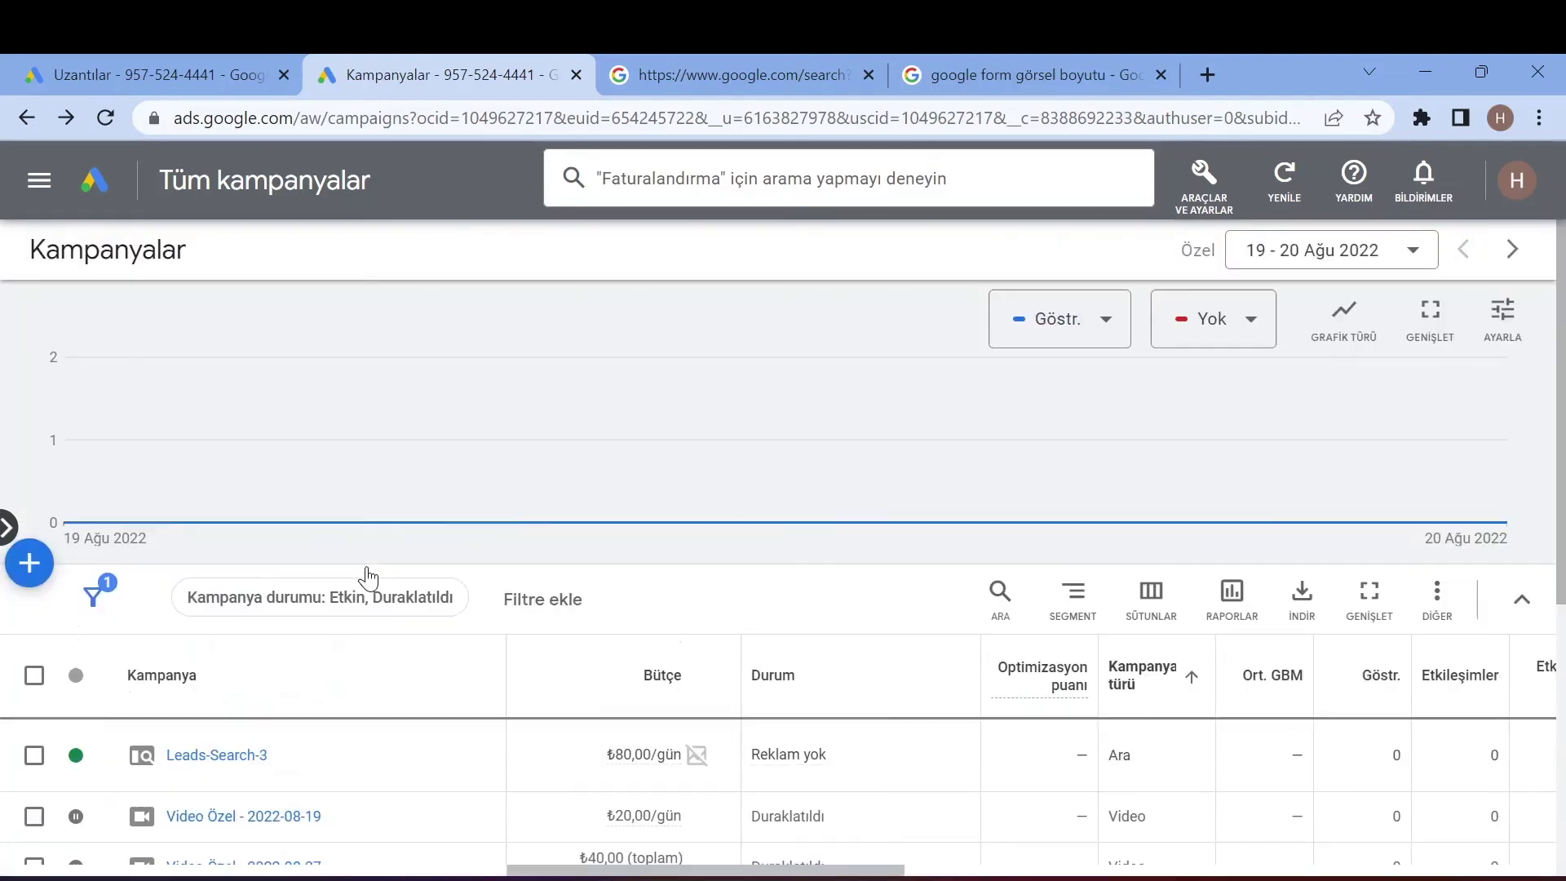
- Open Reklam grubu 1 of the Leads-Search-3 campaign, review its search keywords, and return to the extensions table
left_click(219, 759)
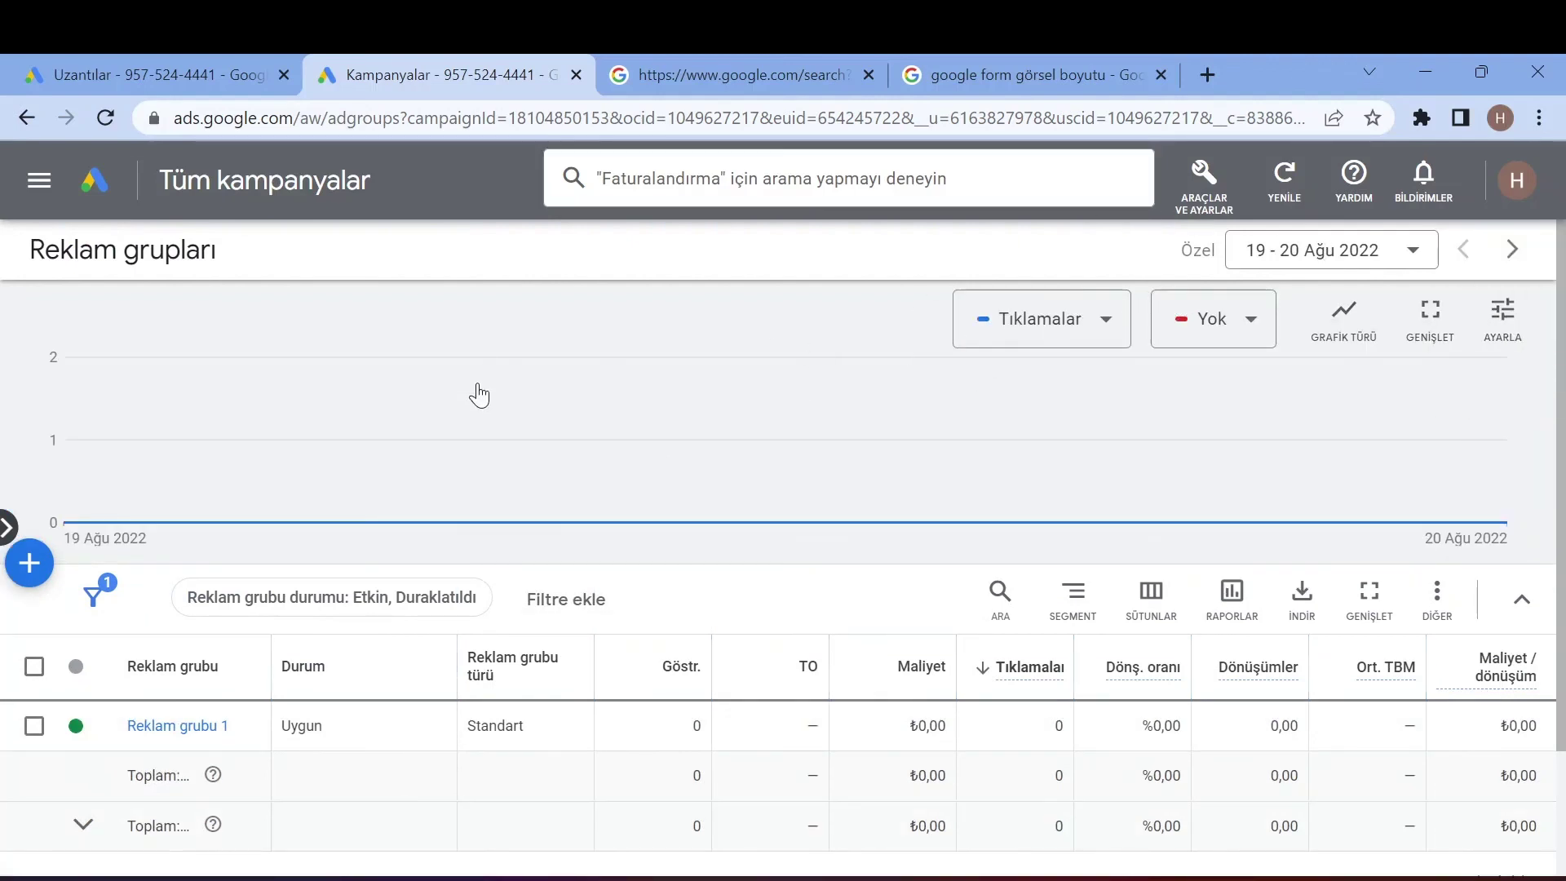
scroll(479, 391, "down", 3)
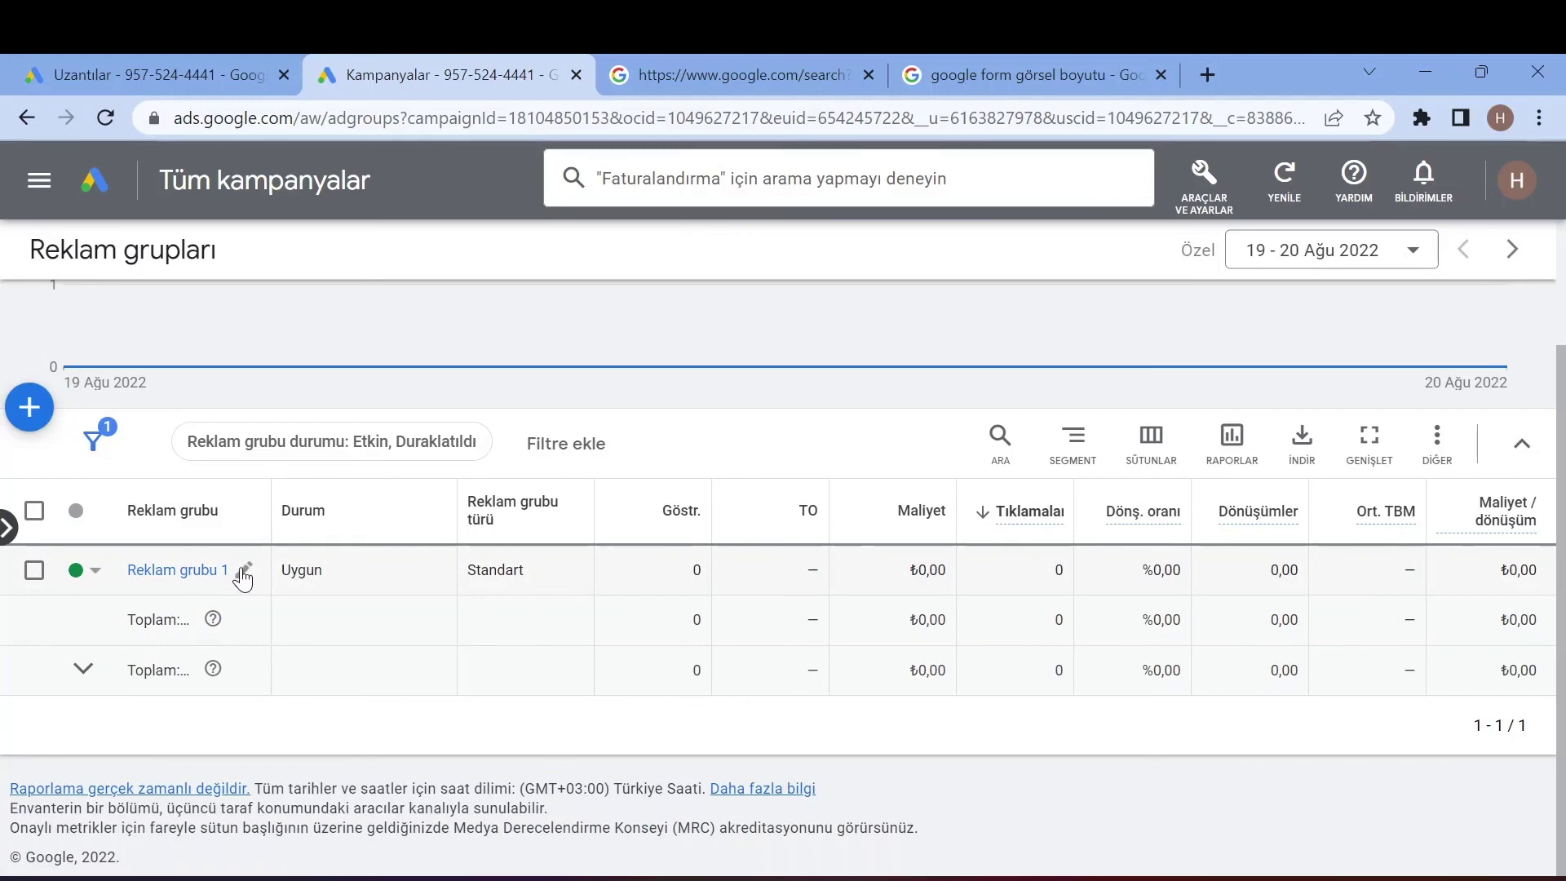
left_click(242, 579)
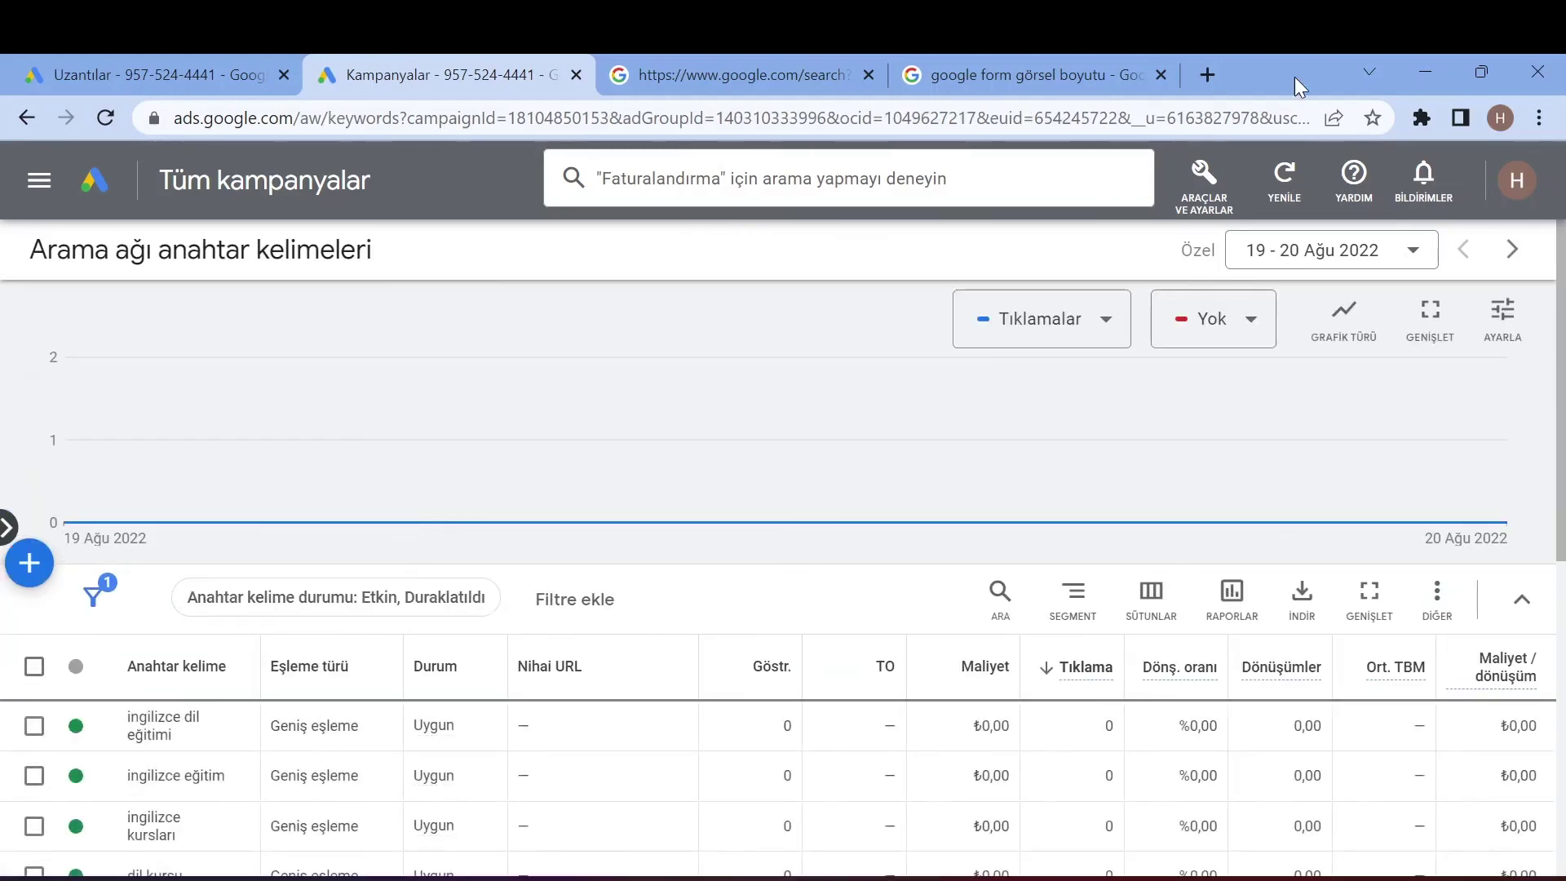
scroll(739, 644, "down", 5)
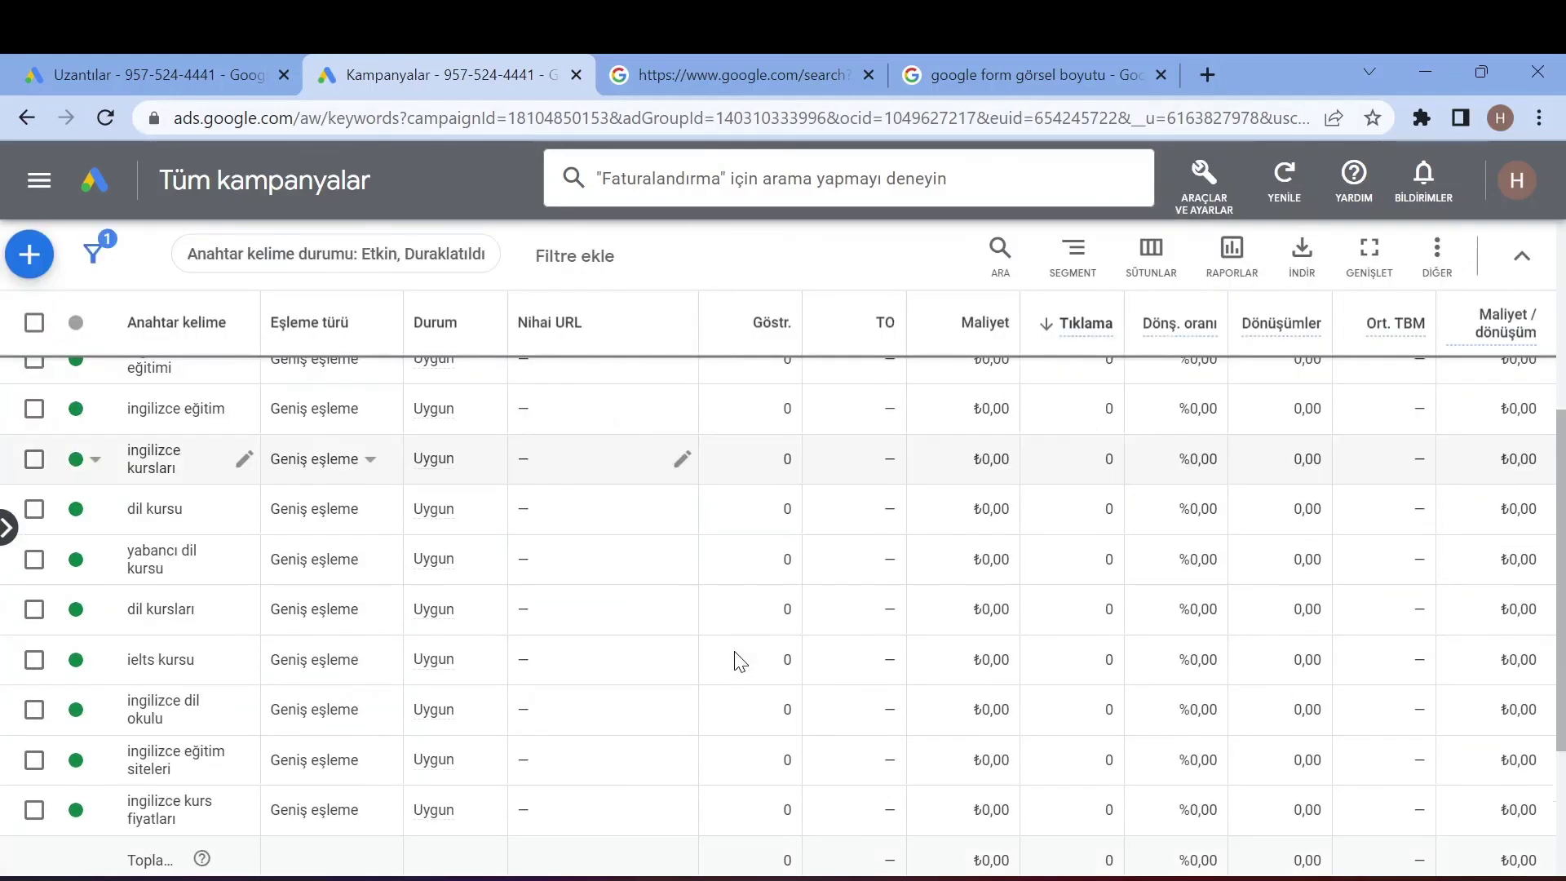
scroll(737, 662, "down", 3)
scroll(736, 664, "up", 10)
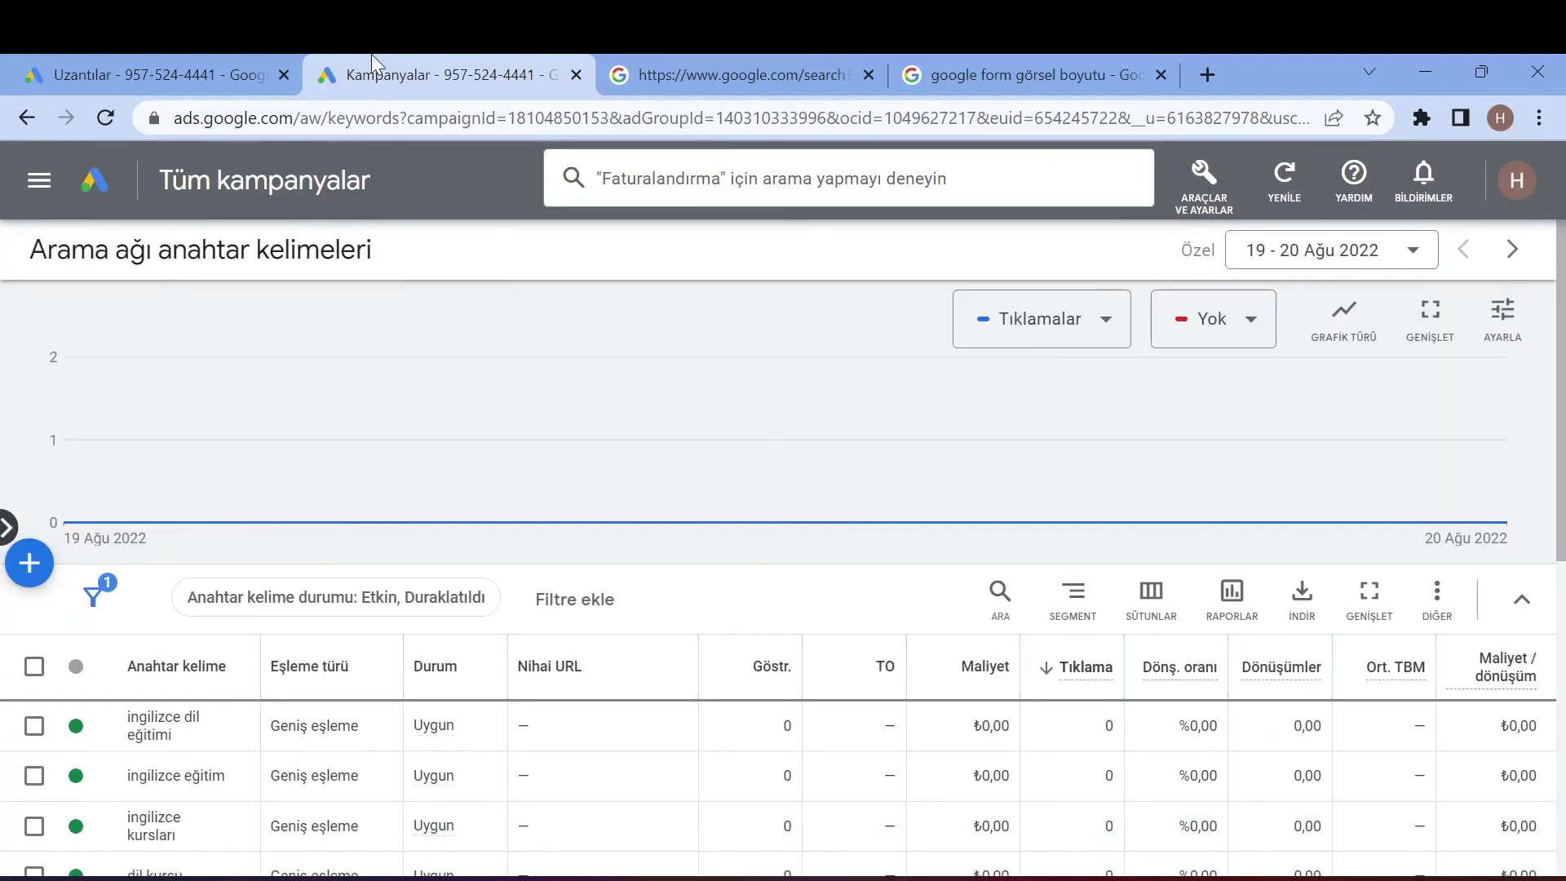
left_click(269, 64)
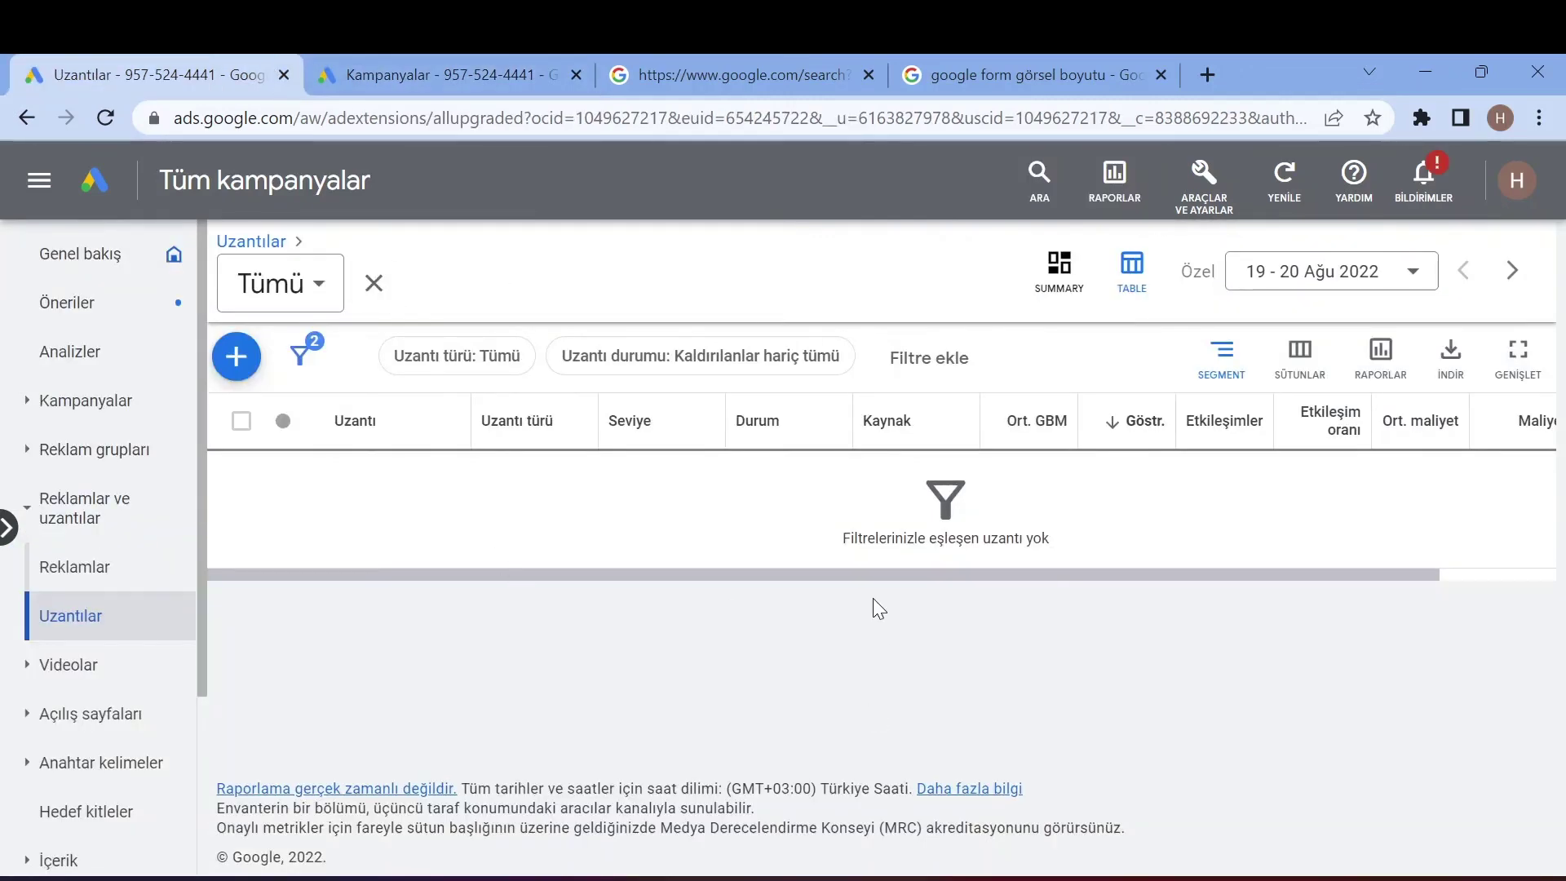